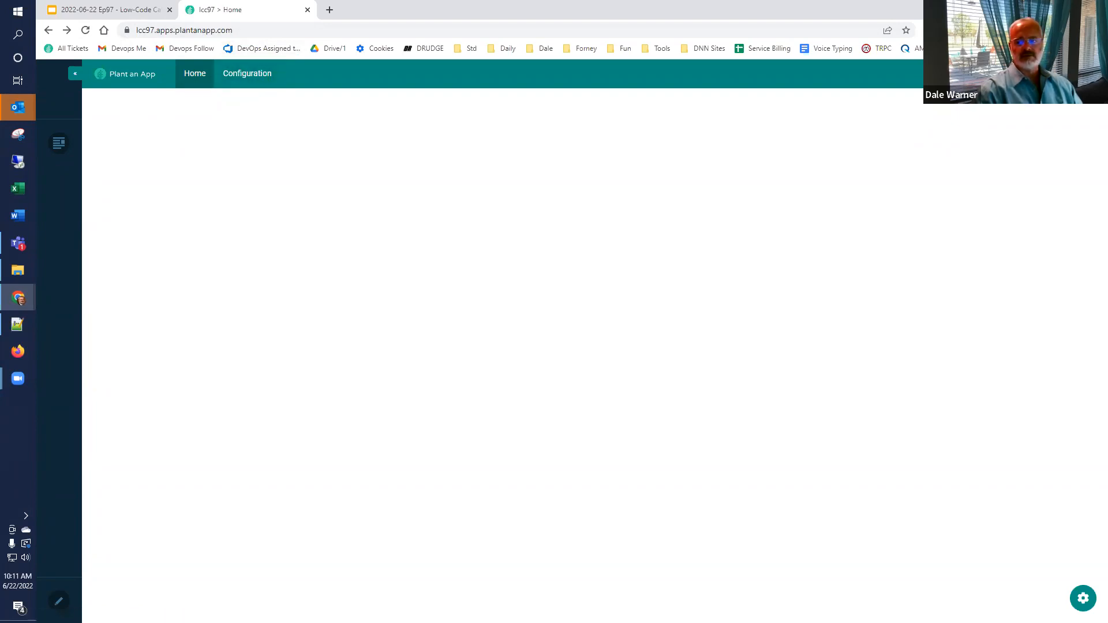
Step: Dismiss the profile menu, open the app's Configuration area at Getting Started, and launch Preview
click(1083, 74)
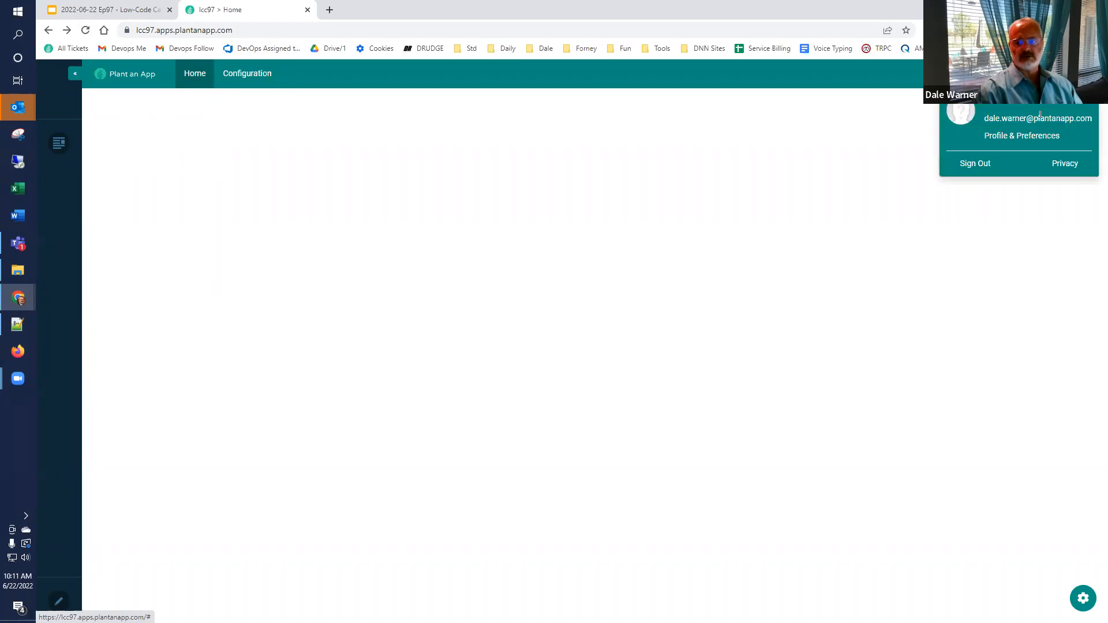
click(718, 205)
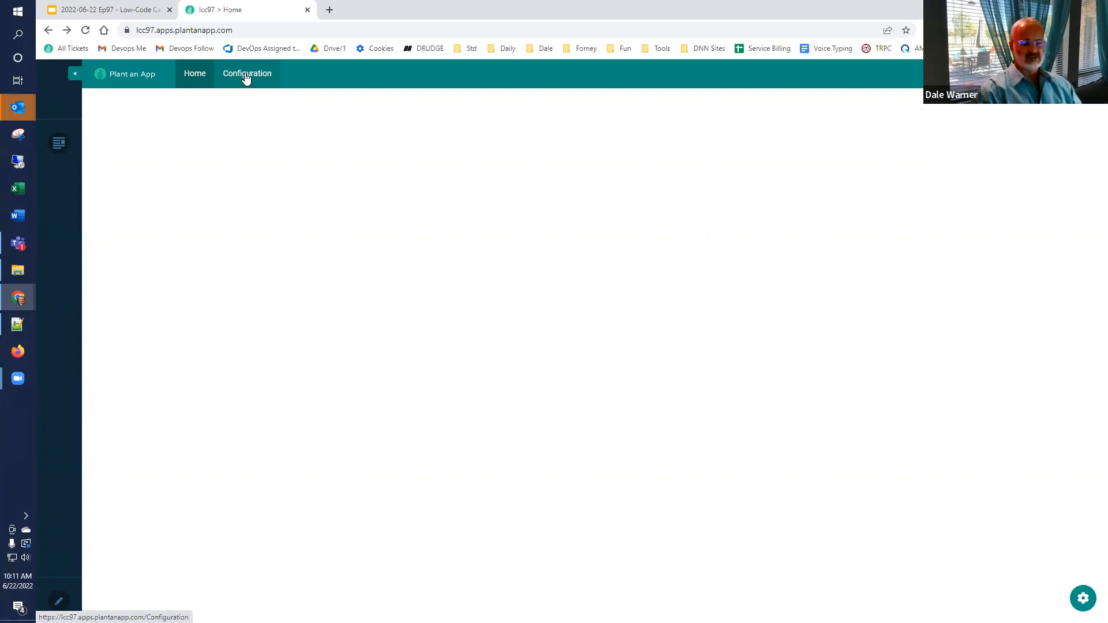
click(246, 79)
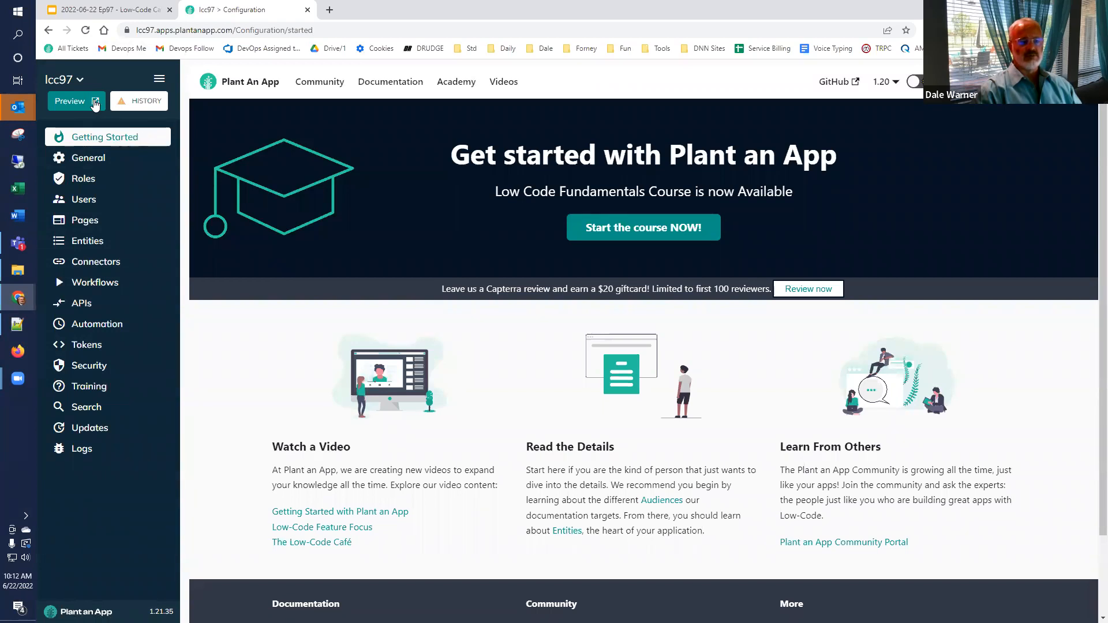
click(95, 102)
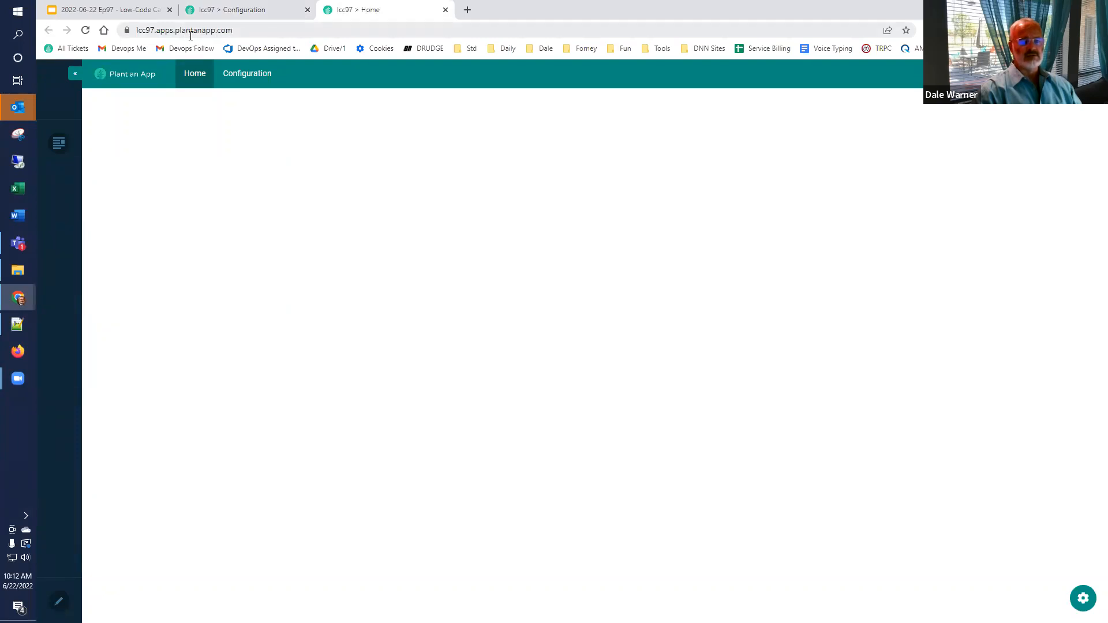
Step: Compare the Home preview tab with Configuration, then go to the empty Entities page
click(233, 9)
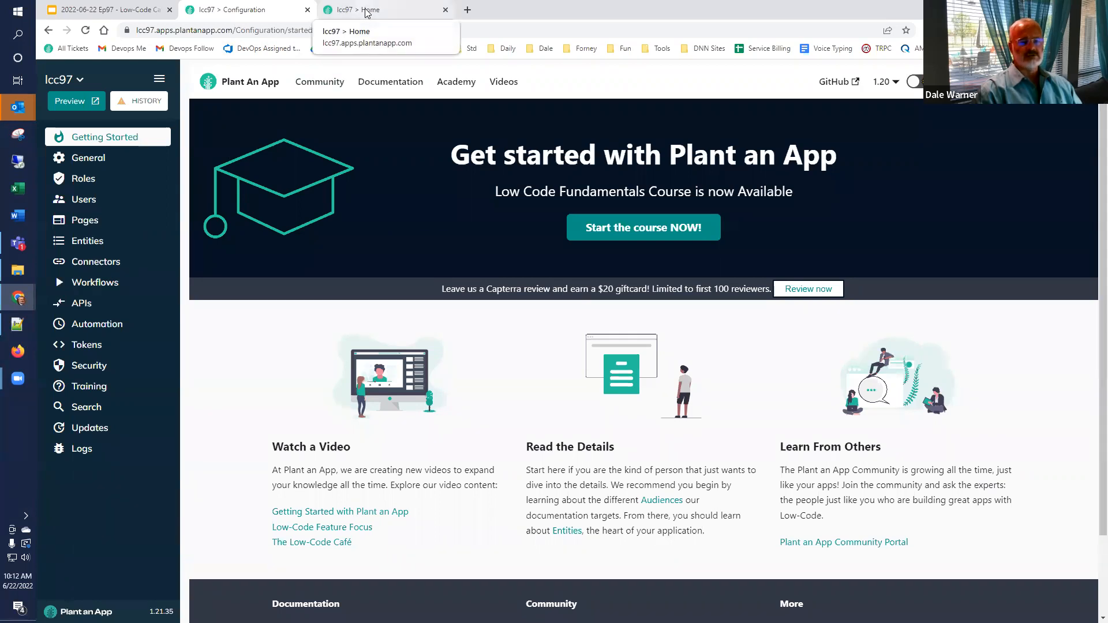
click(367, 12)
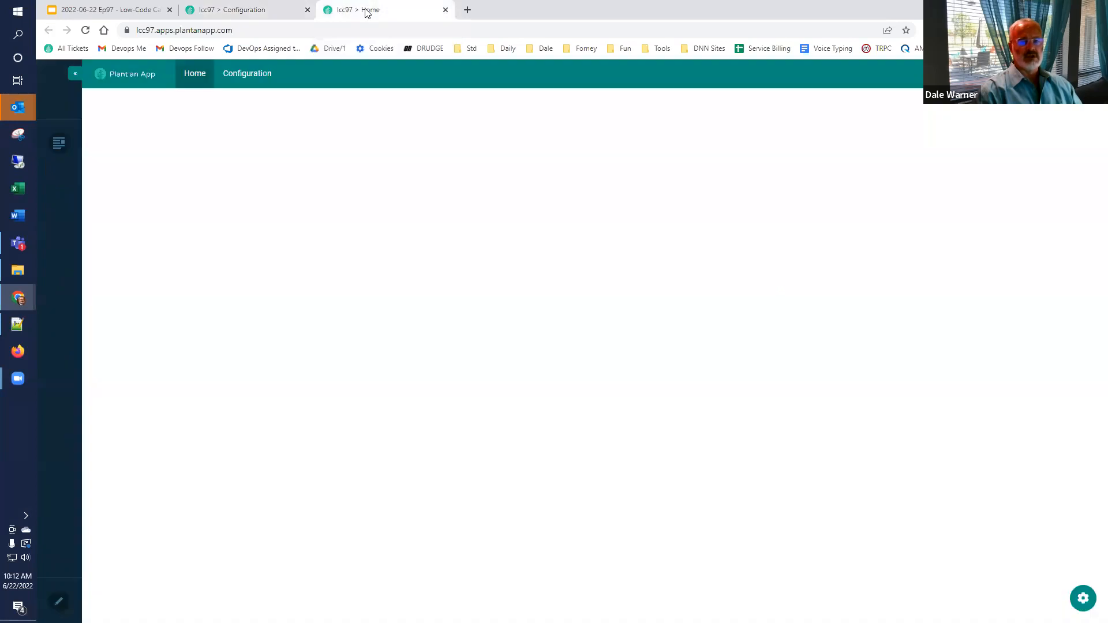
click(252, 13)
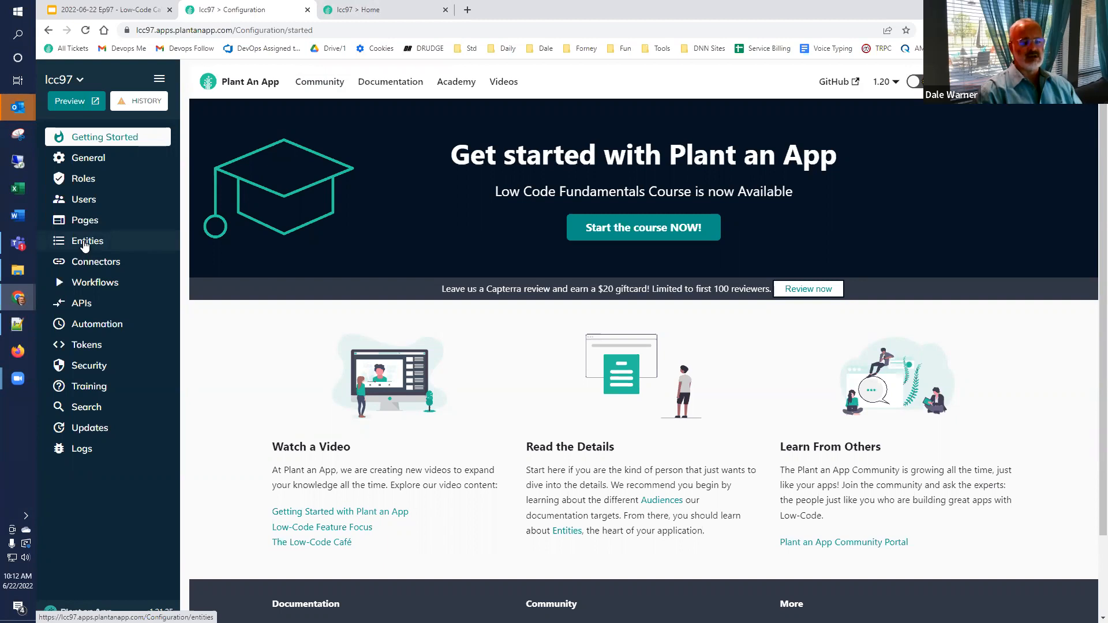
click(85, 246)
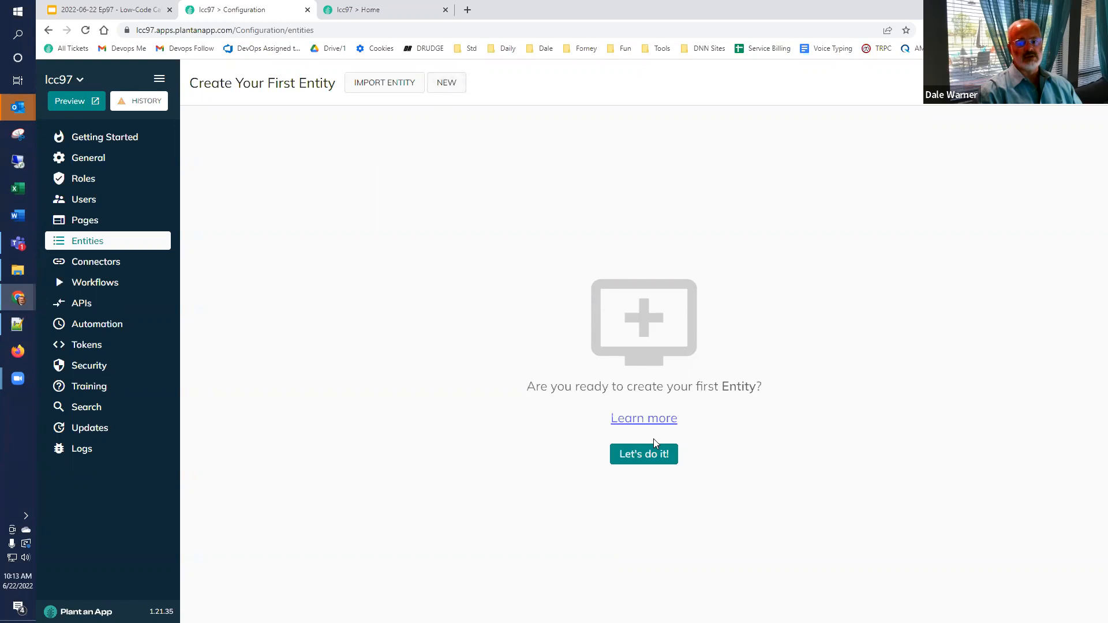
Step: Begin the first entity with Let's do it! and assign it the Default namespace
click(632, 455)
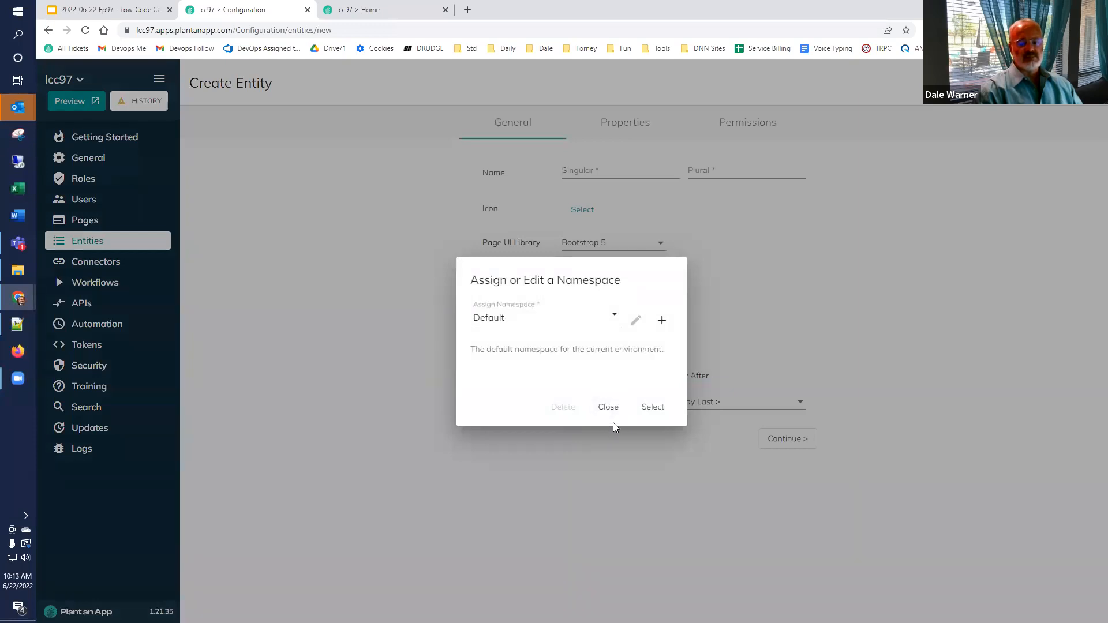
click(647, 408)
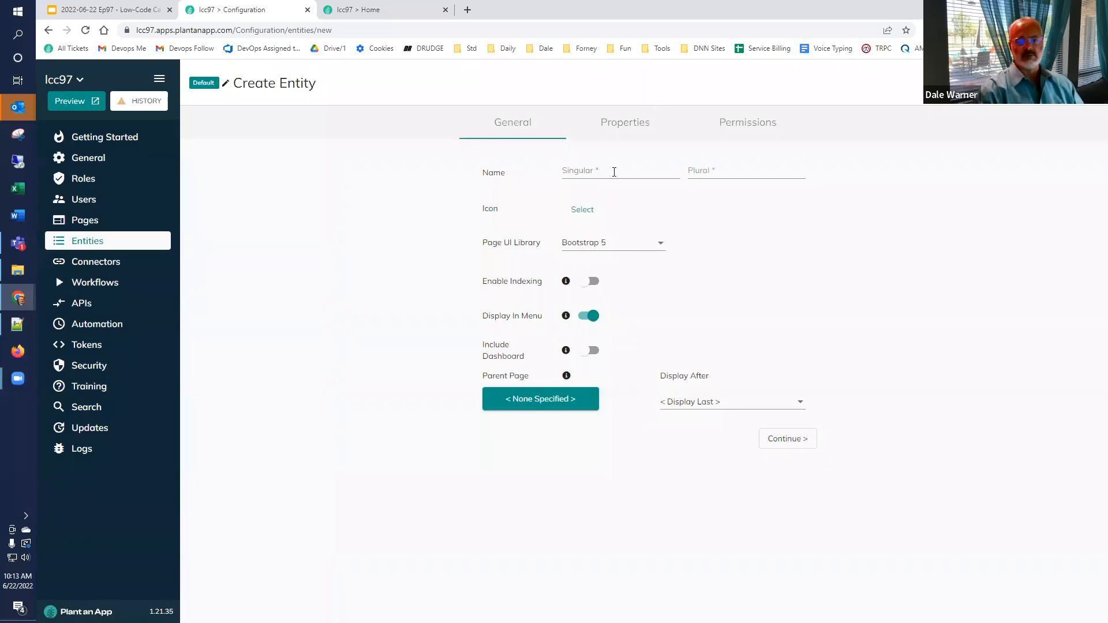
Step: Name the entity Customer, plural Customers, and continue to its Properties tab
click(614, 171)
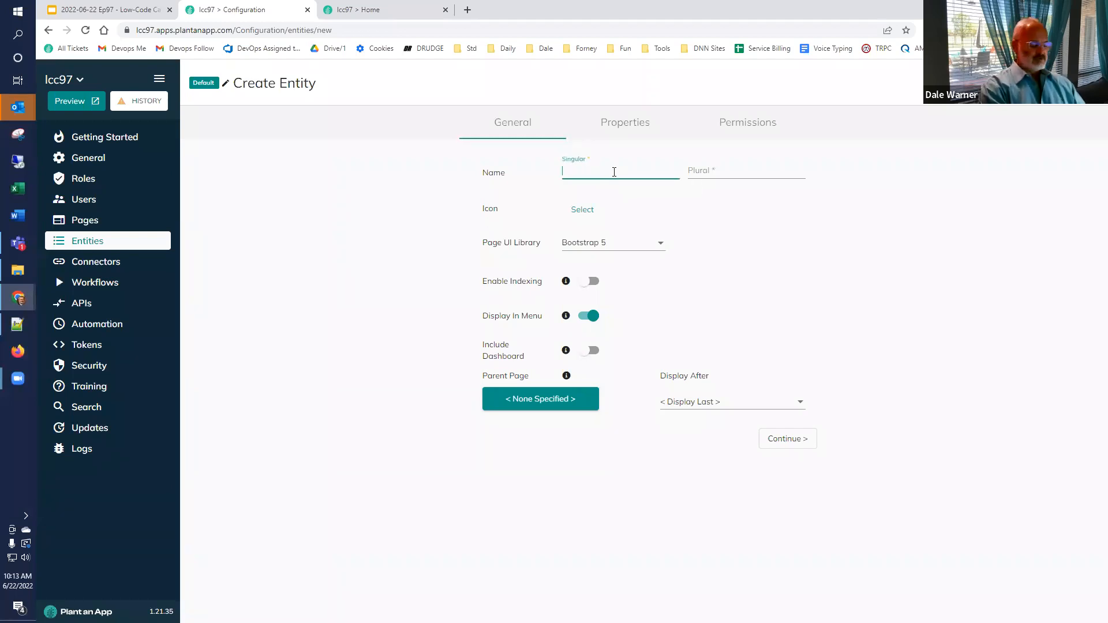
text(Customer)
key(ctrl+a)
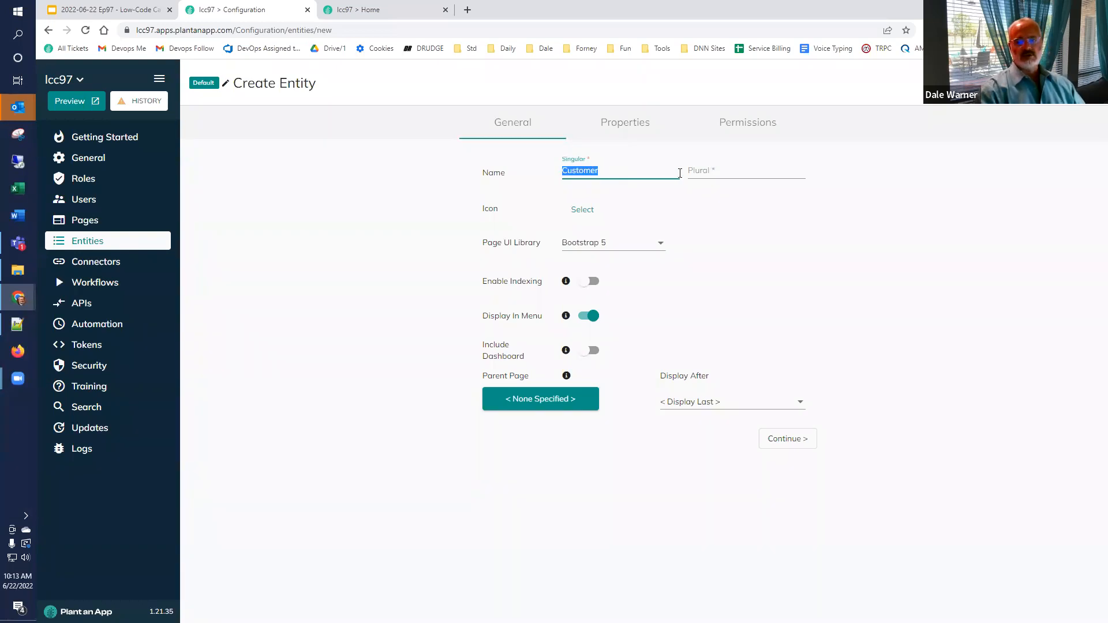
click(714, 172)
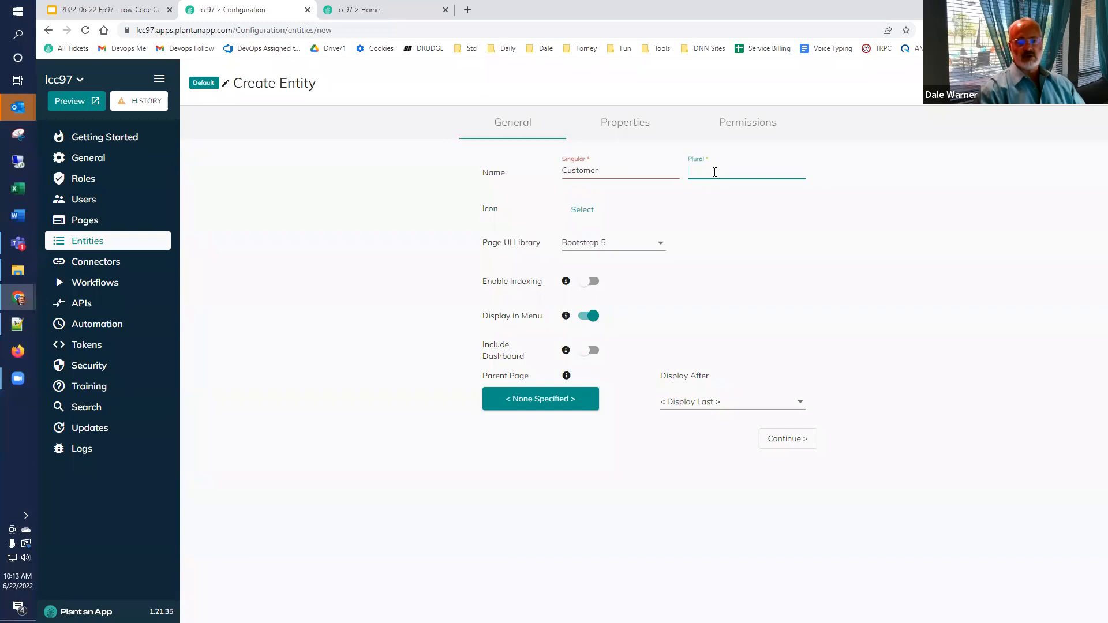
text(Customers)
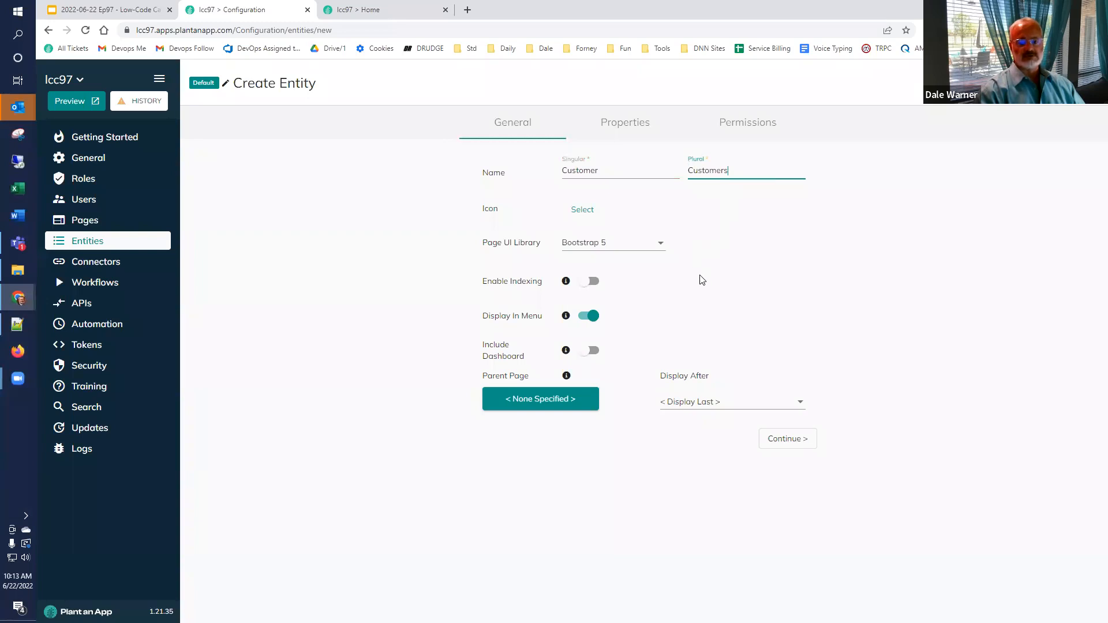
mouse_move(565, 380)
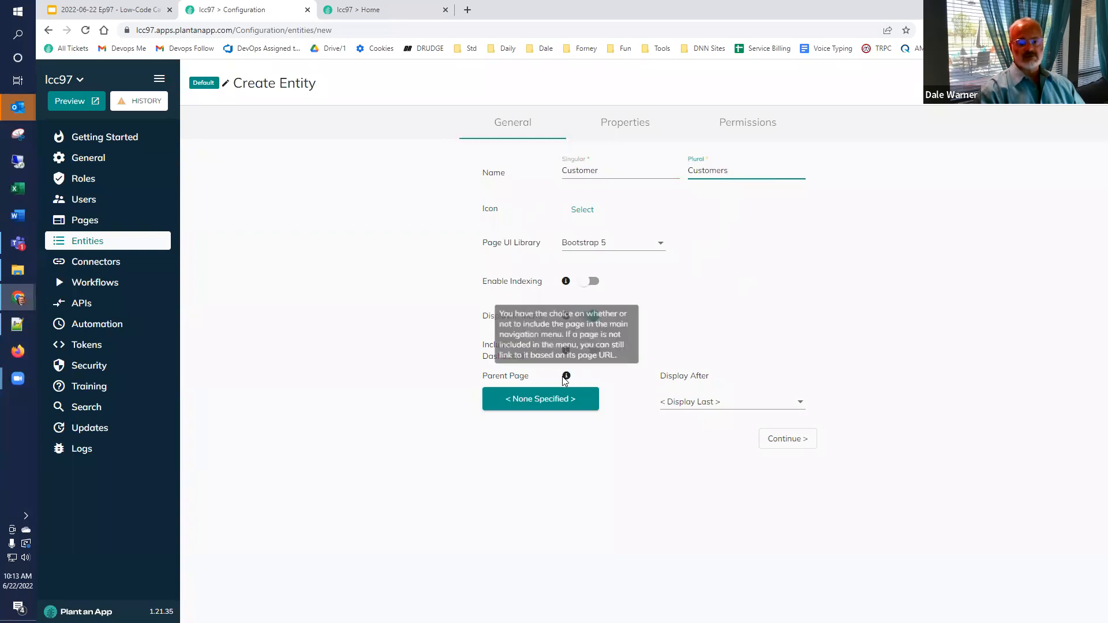
click(796, 445)
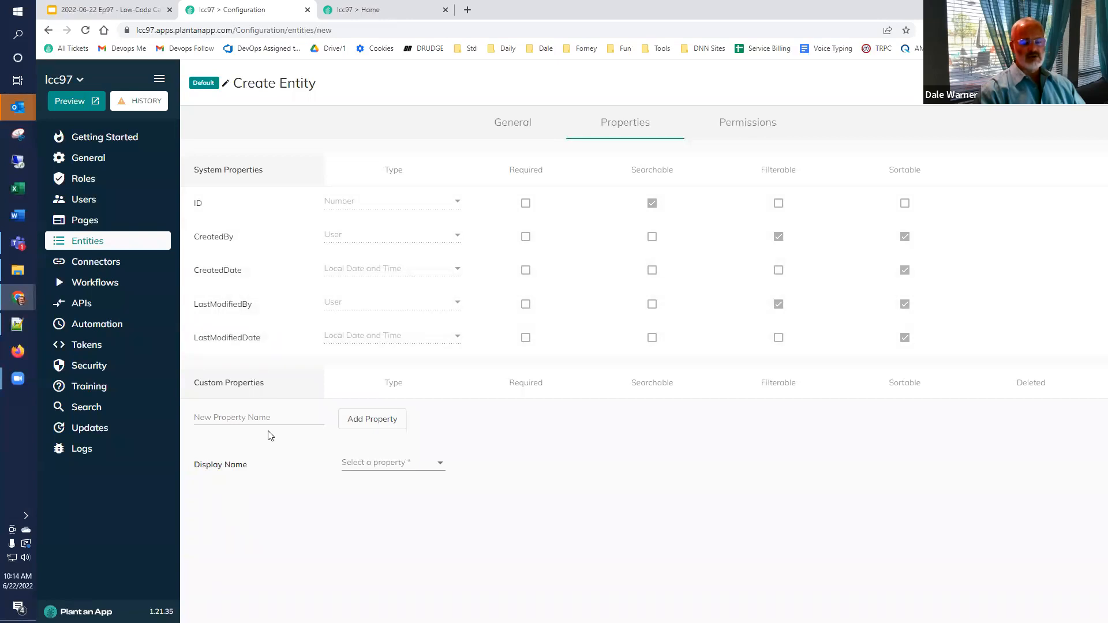
Step: Add a Name text property and a Phone property of phone-number type
click(267, 415)
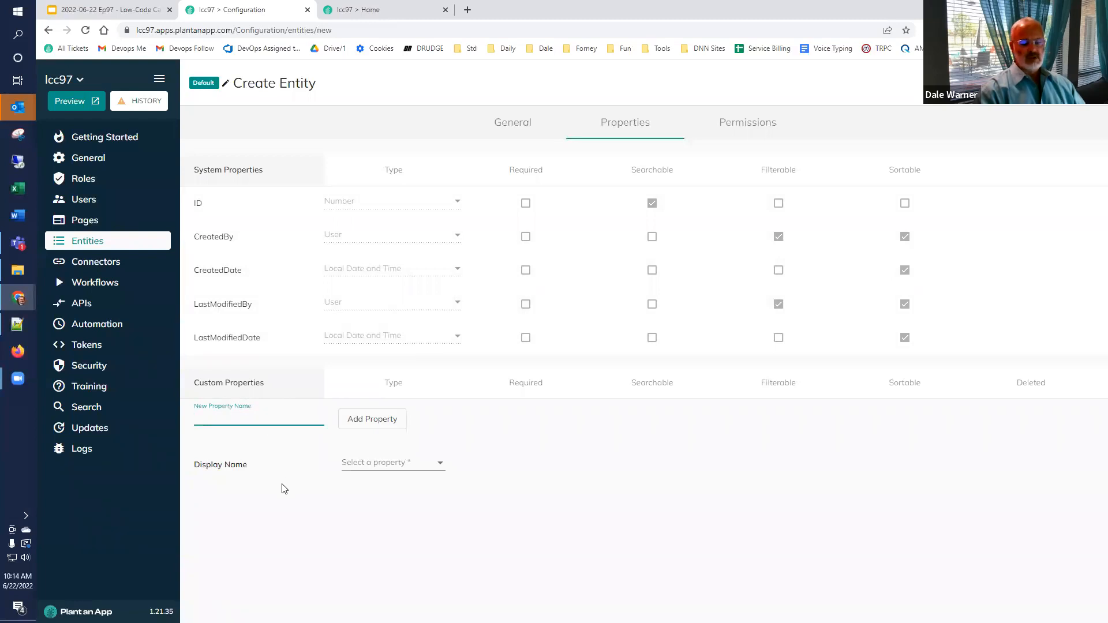
text(Name)
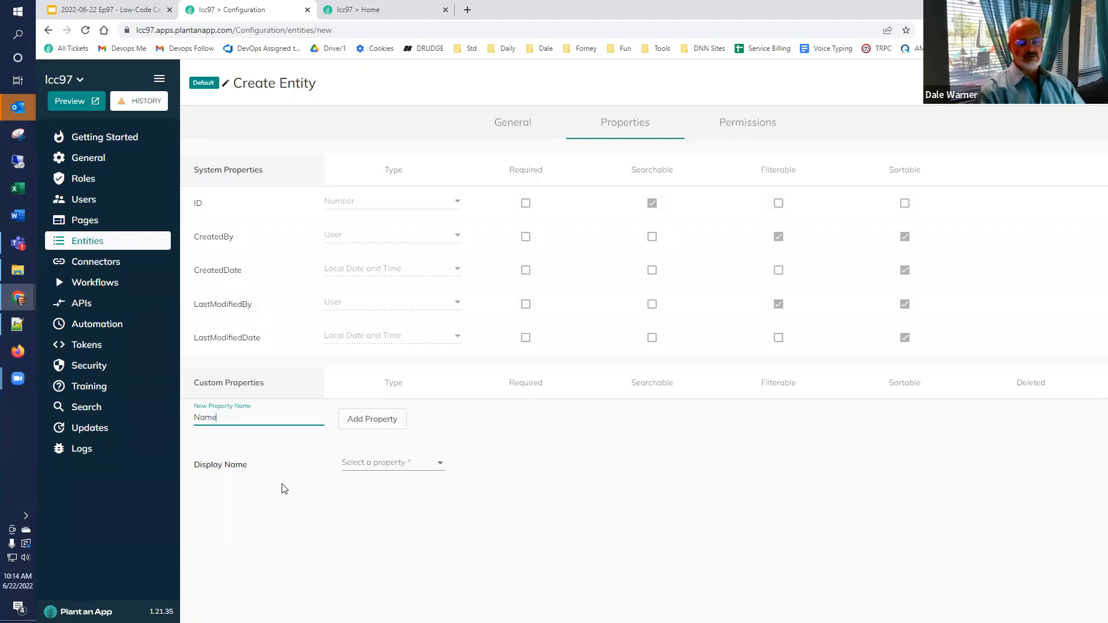
click(381, 419)
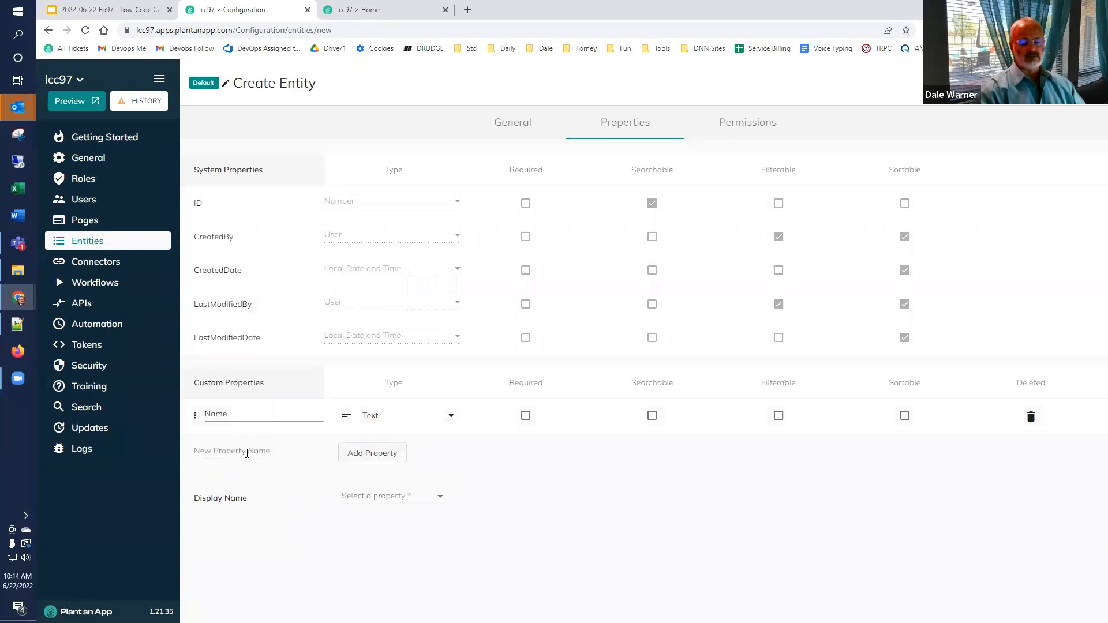
click(247, 454)
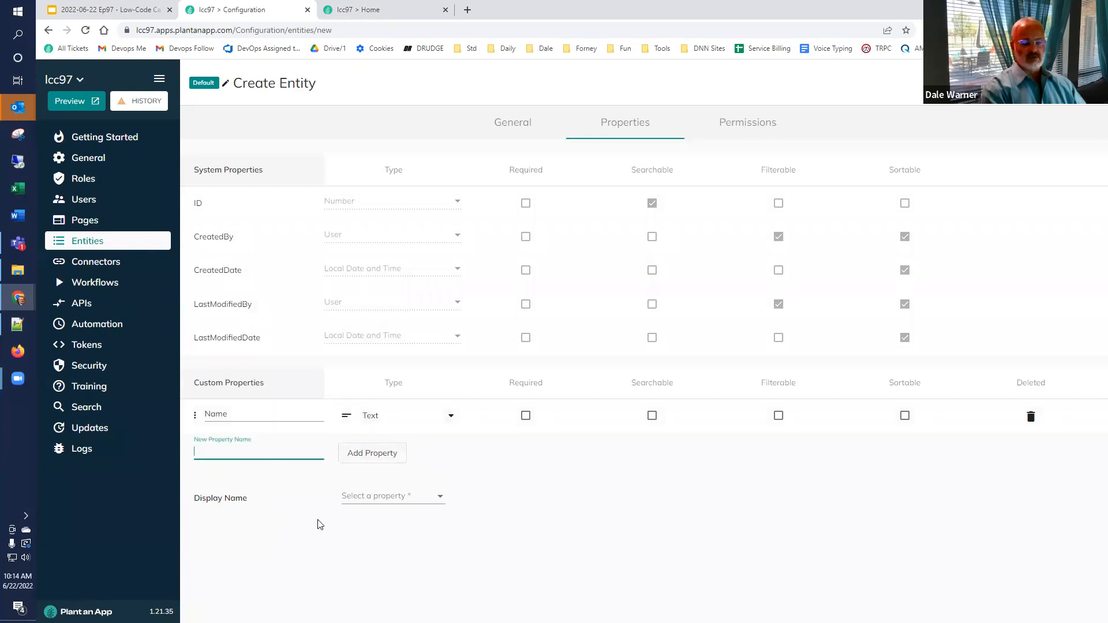
text(Phone)
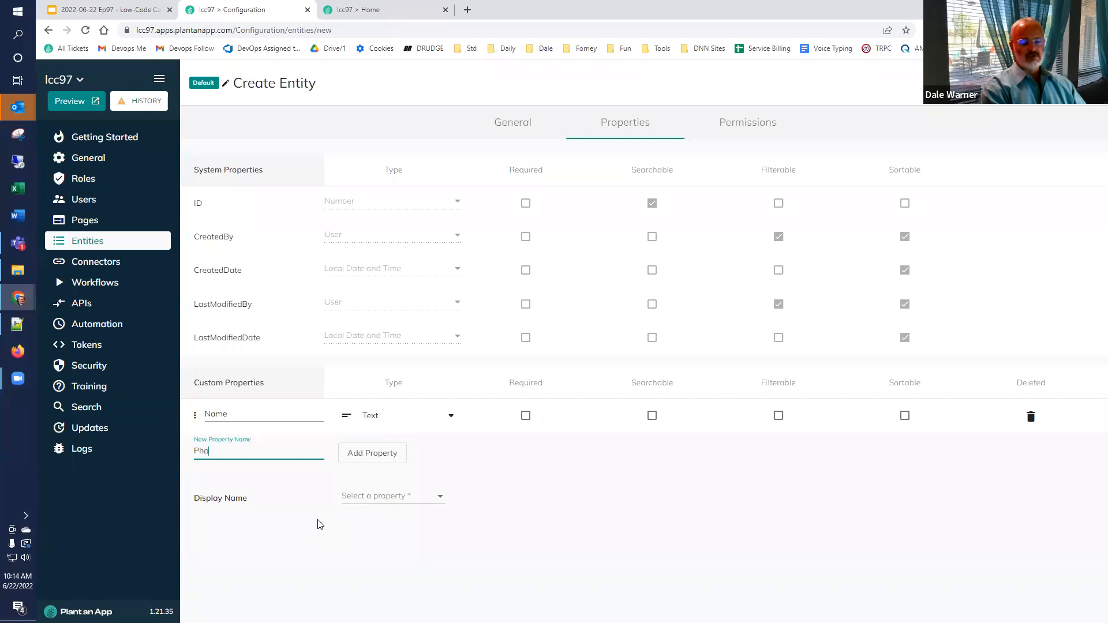
click(353, 454)
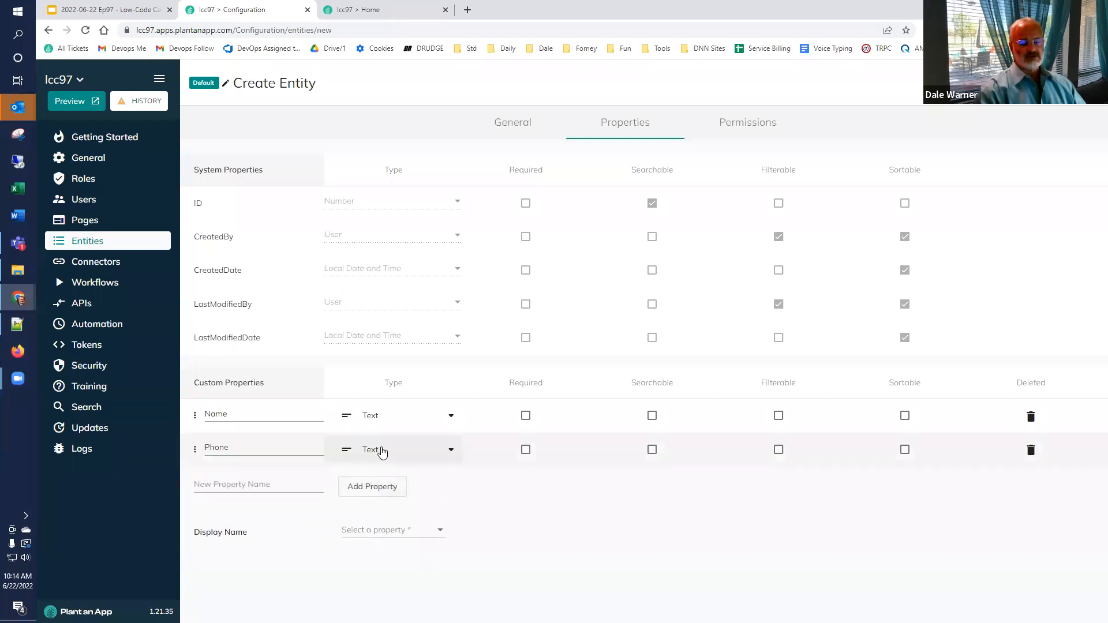
click(381, 452)
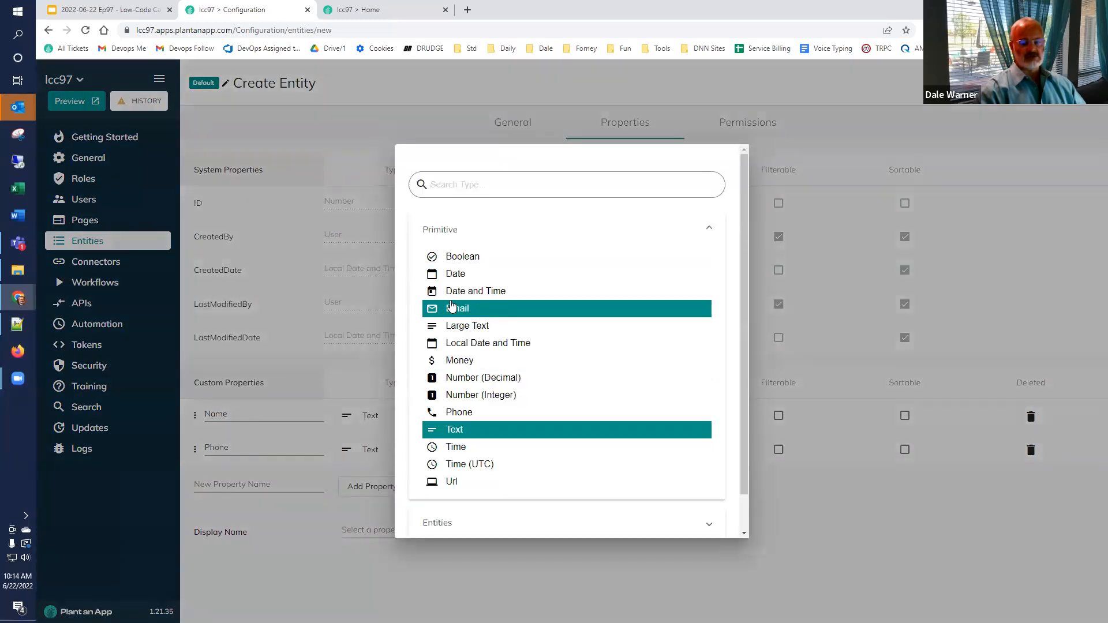
click(458, 413)
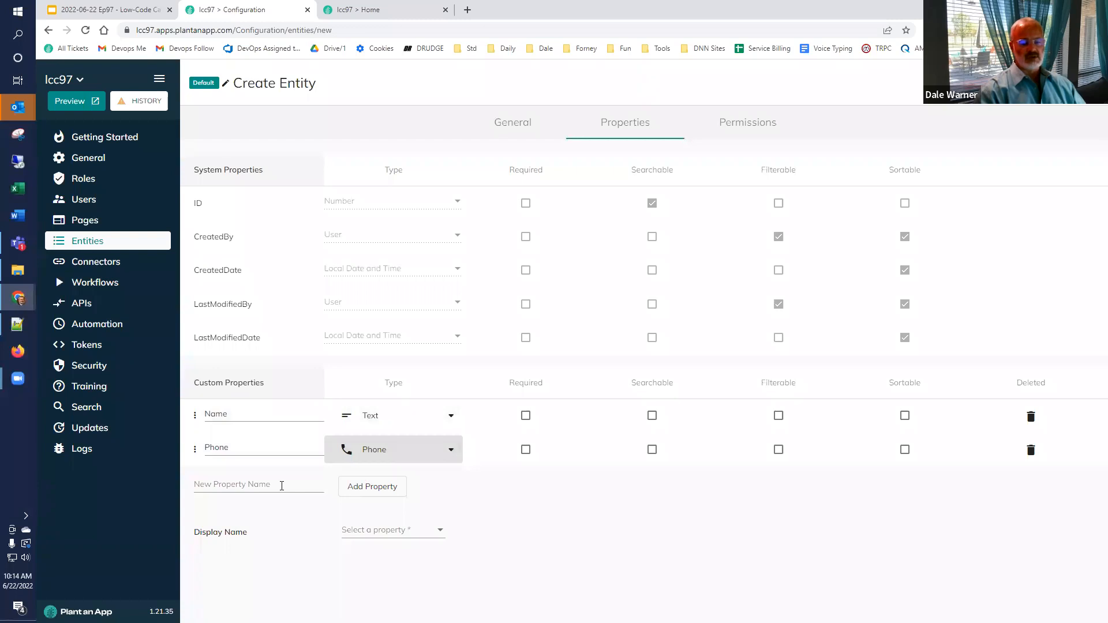
Step: Add an Email property of Email type and a Status text property
click(281, 486)
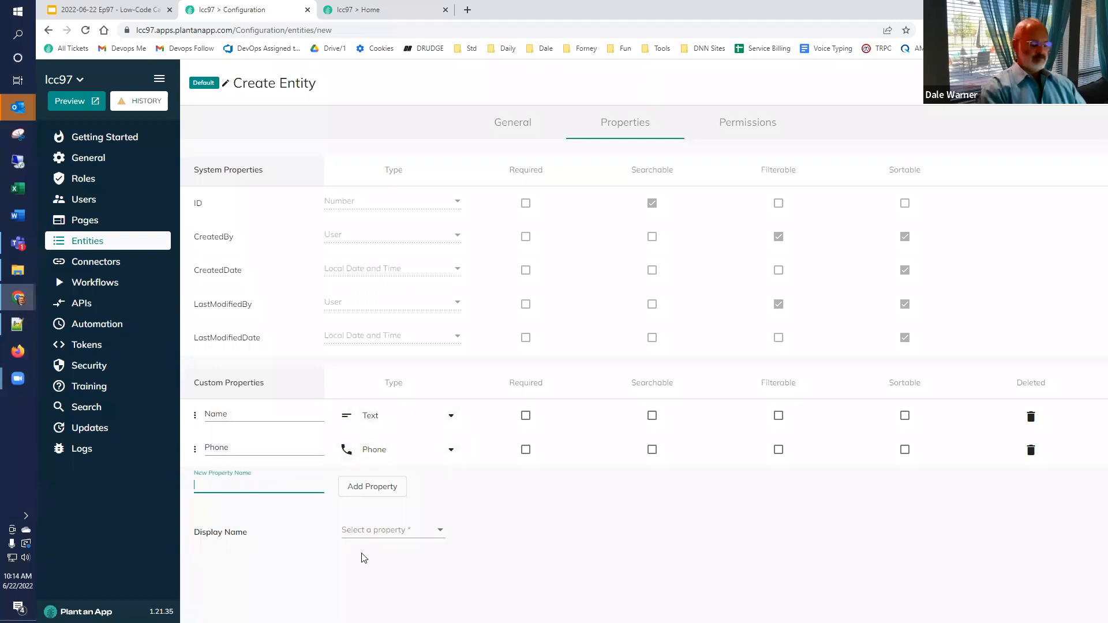
text(Email)
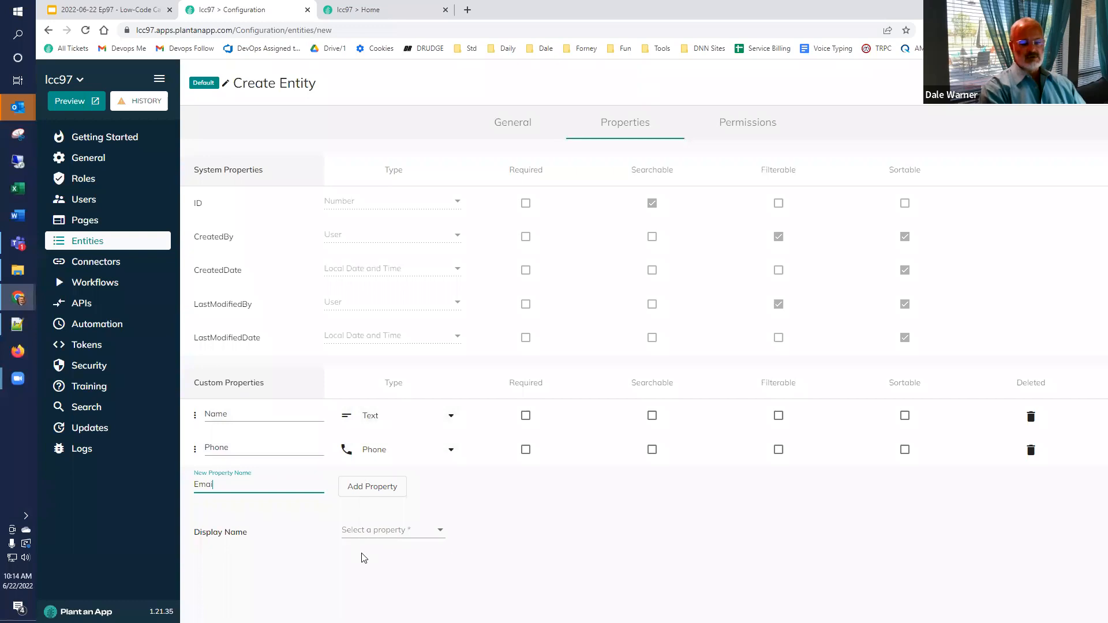
click(374, 488)
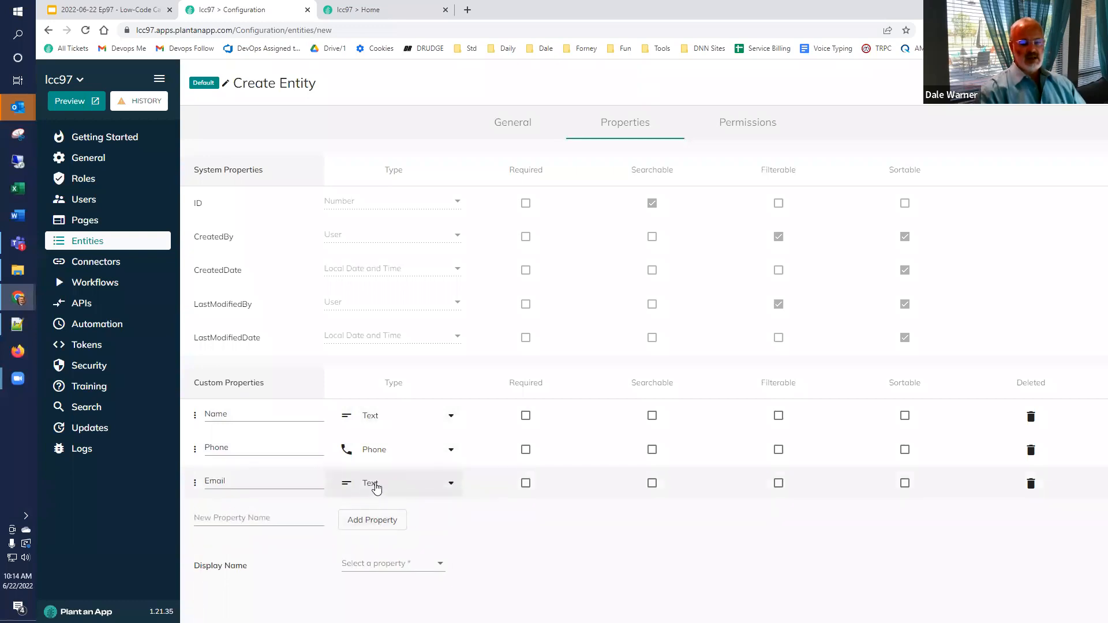
click(376, 488)
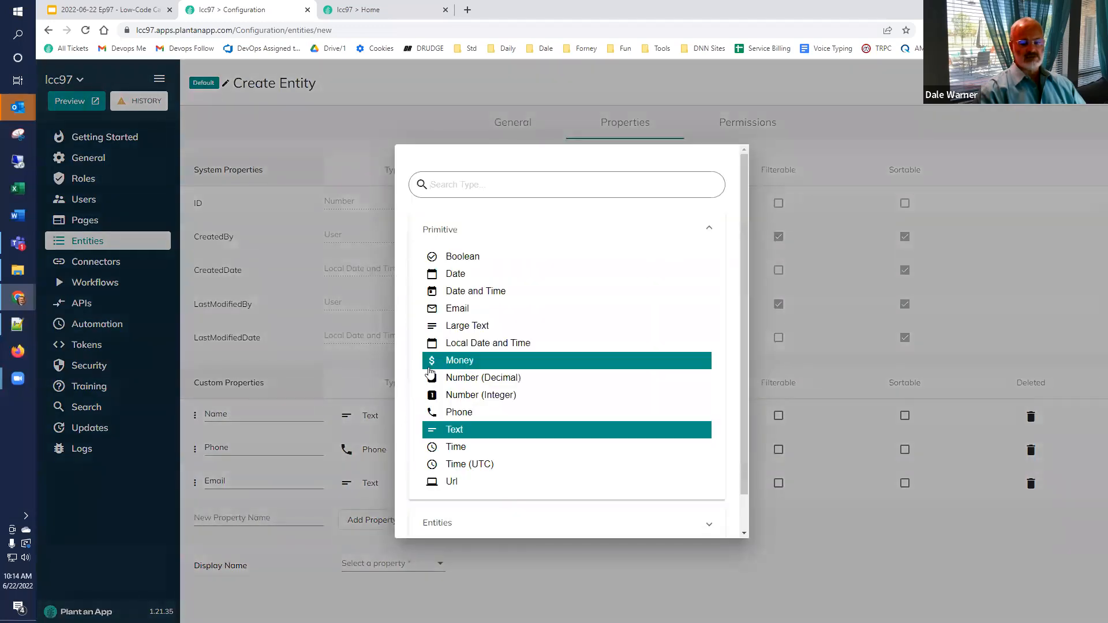
click(454, 315)
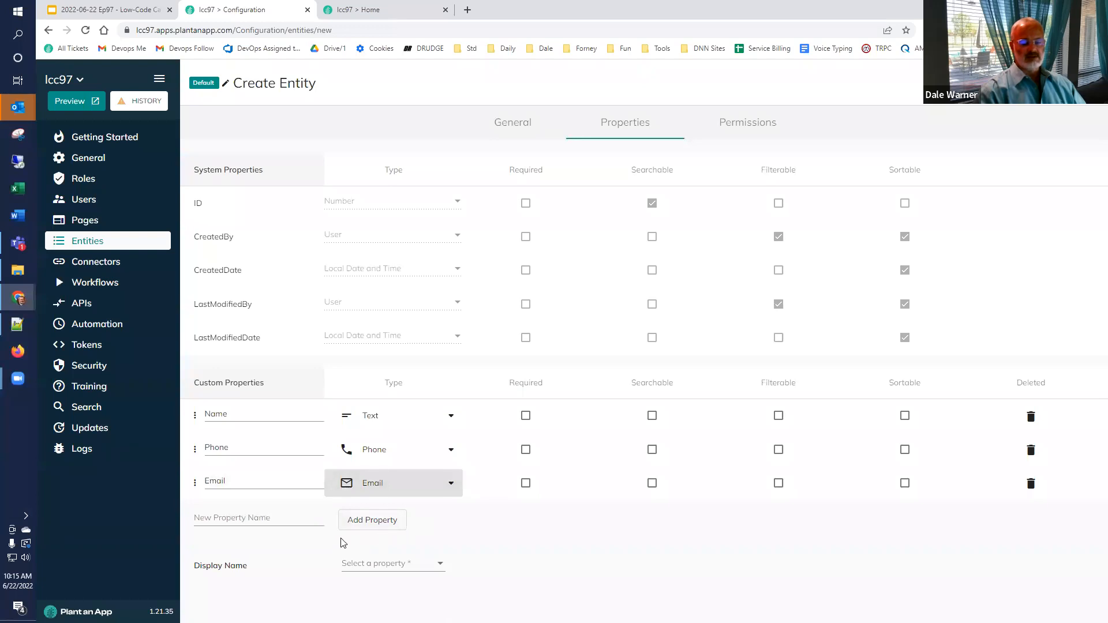
click(290, 517)
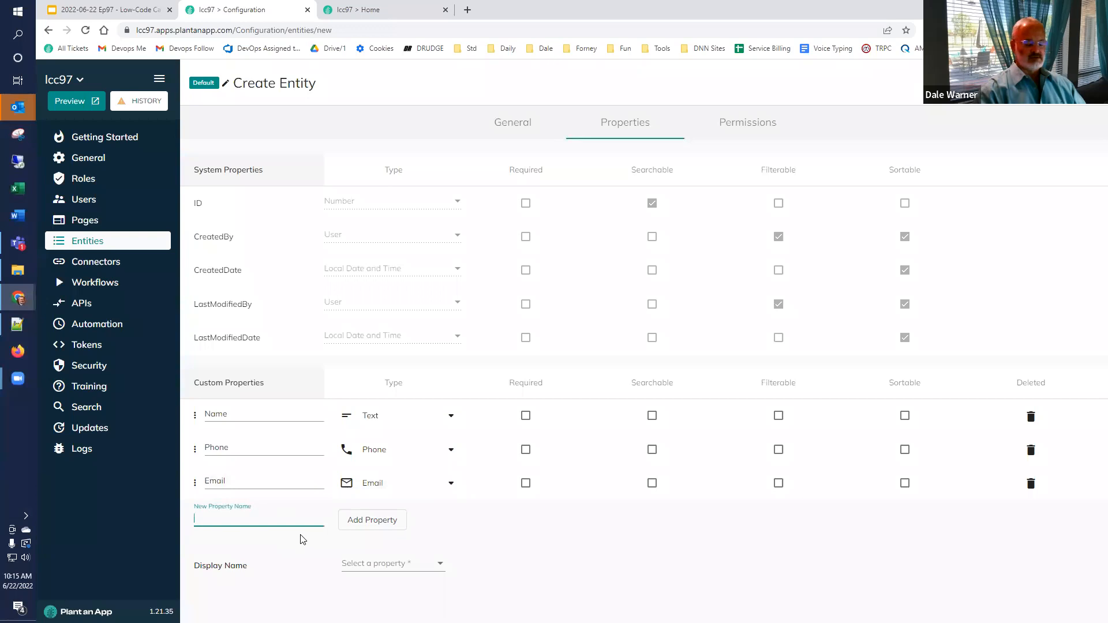
text(S)
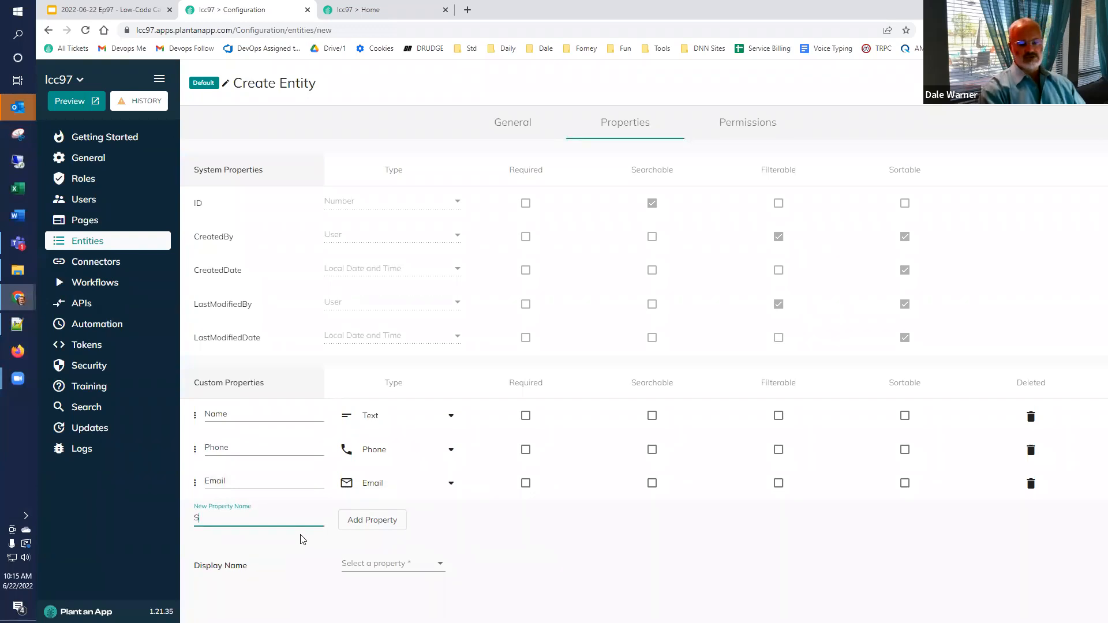
text(tatus)
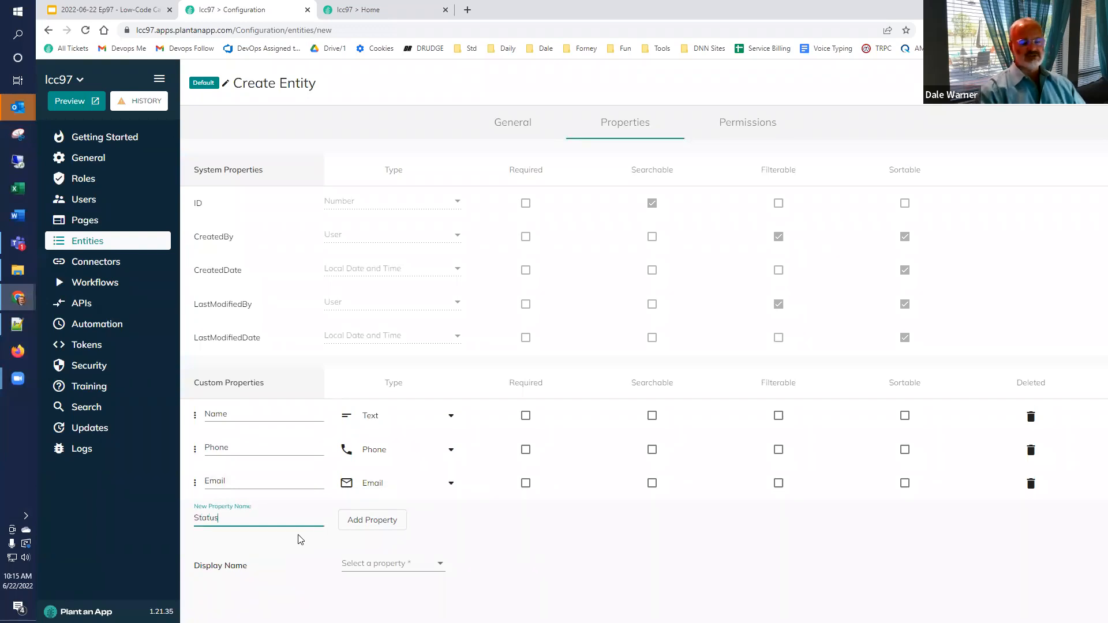
click(364, 521)
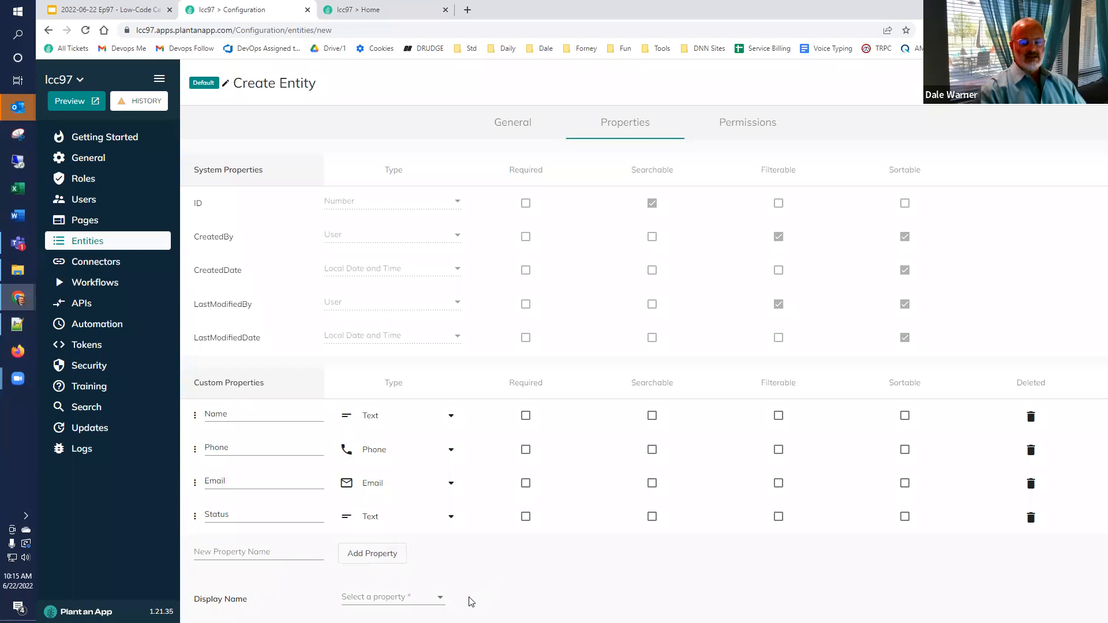
Step: Choose Name as the Customer entity's display name and save the entity
click(416, 601)
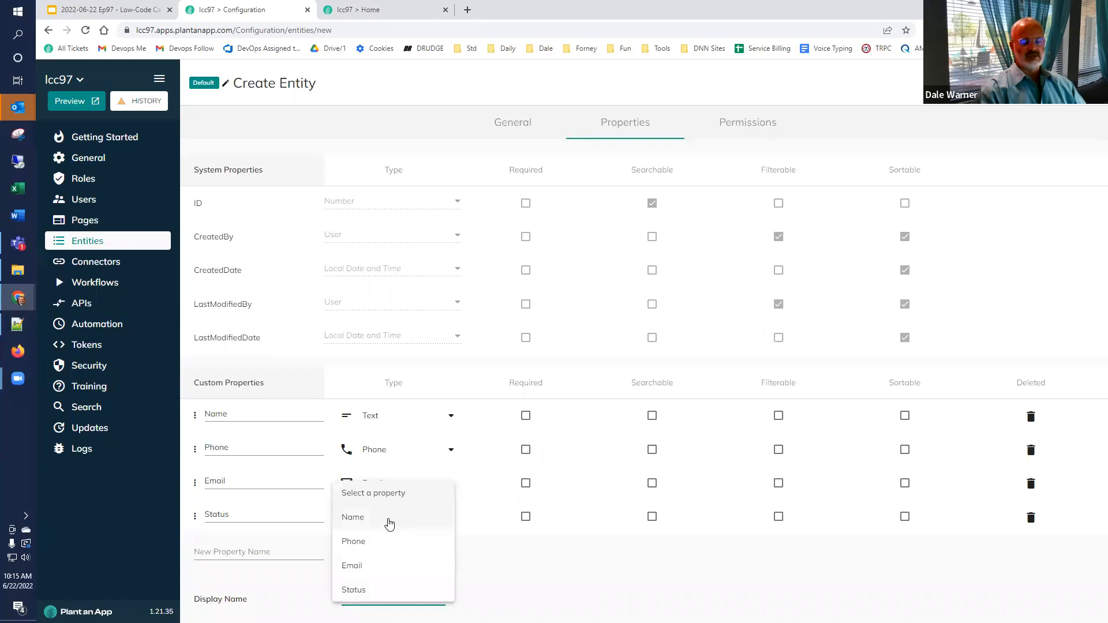
click(389, 522)
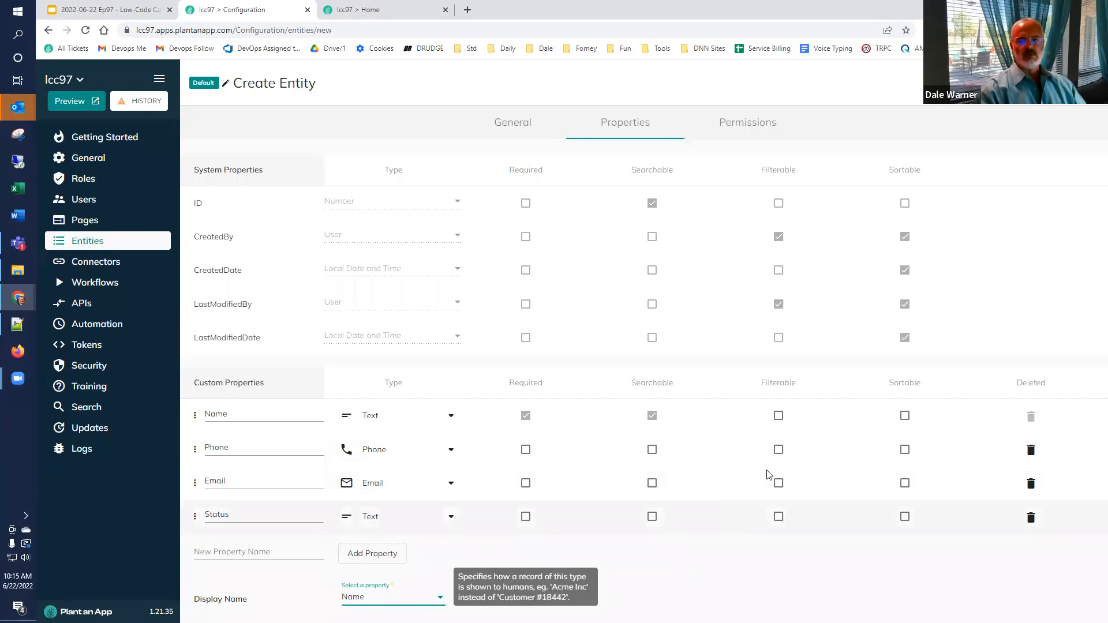
click(1039, 82)
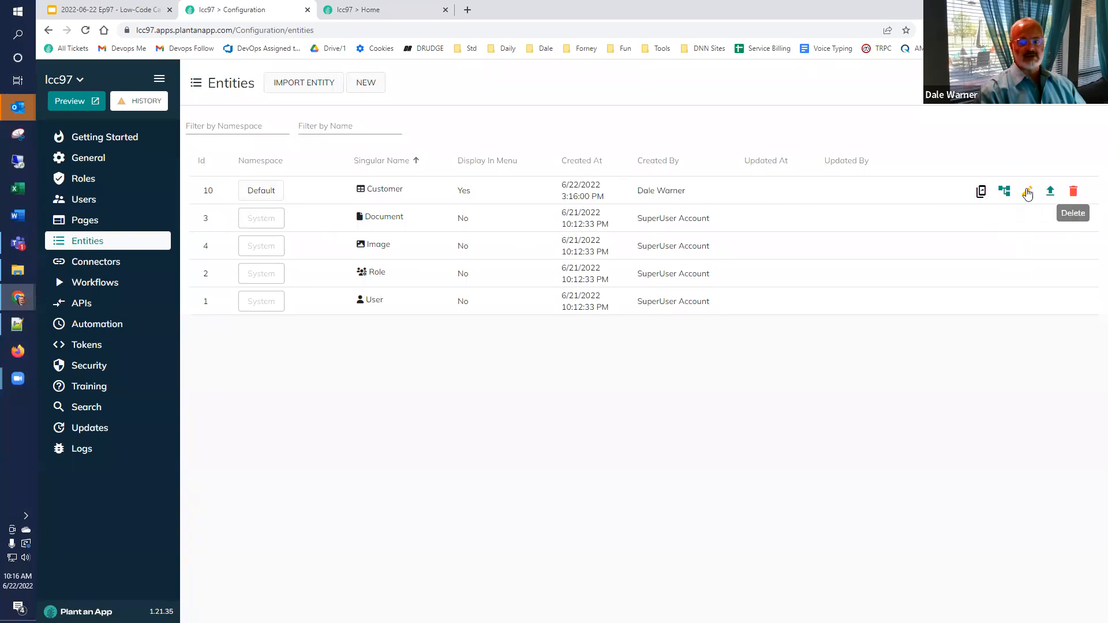
Step: Reload the app's Home tab and open the empty Customers listing from the top menu
click(389, 11)
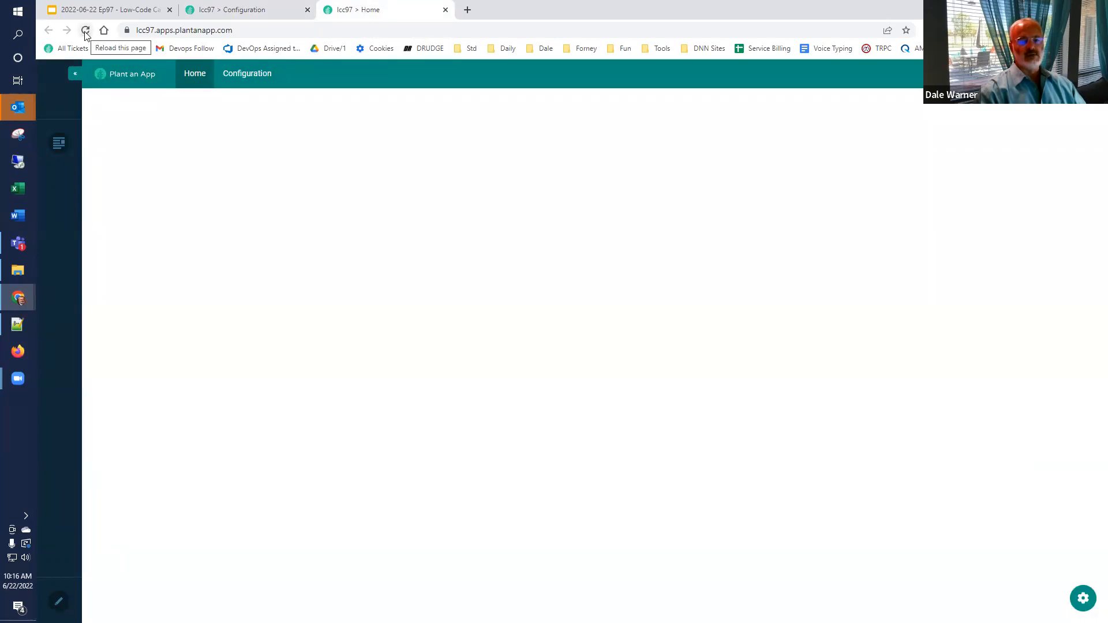
click(85, 32)
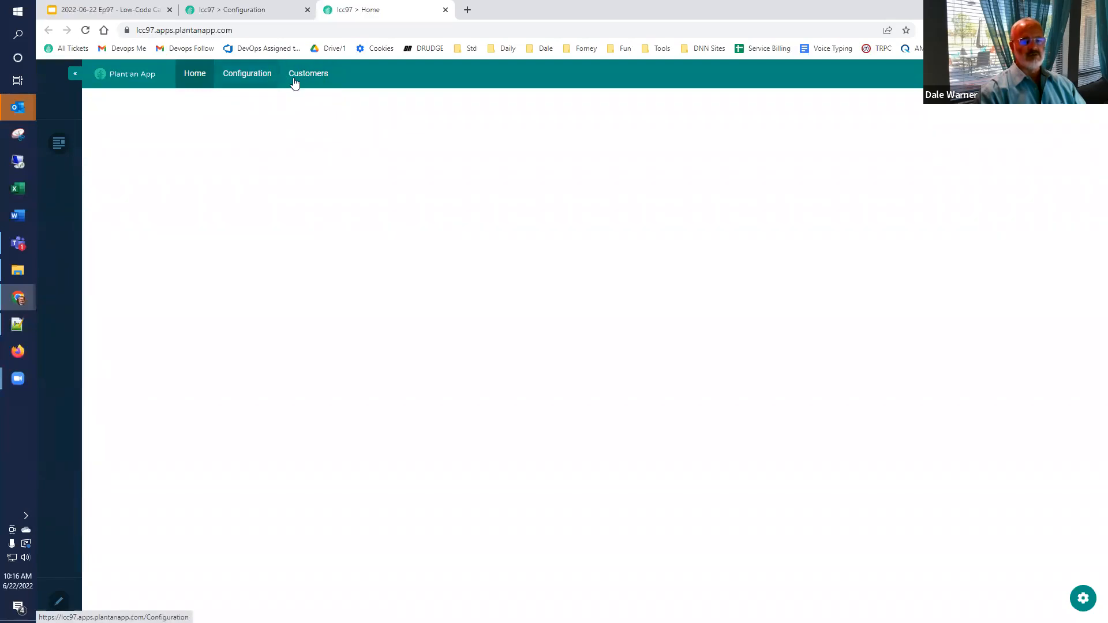
click(307, 74)
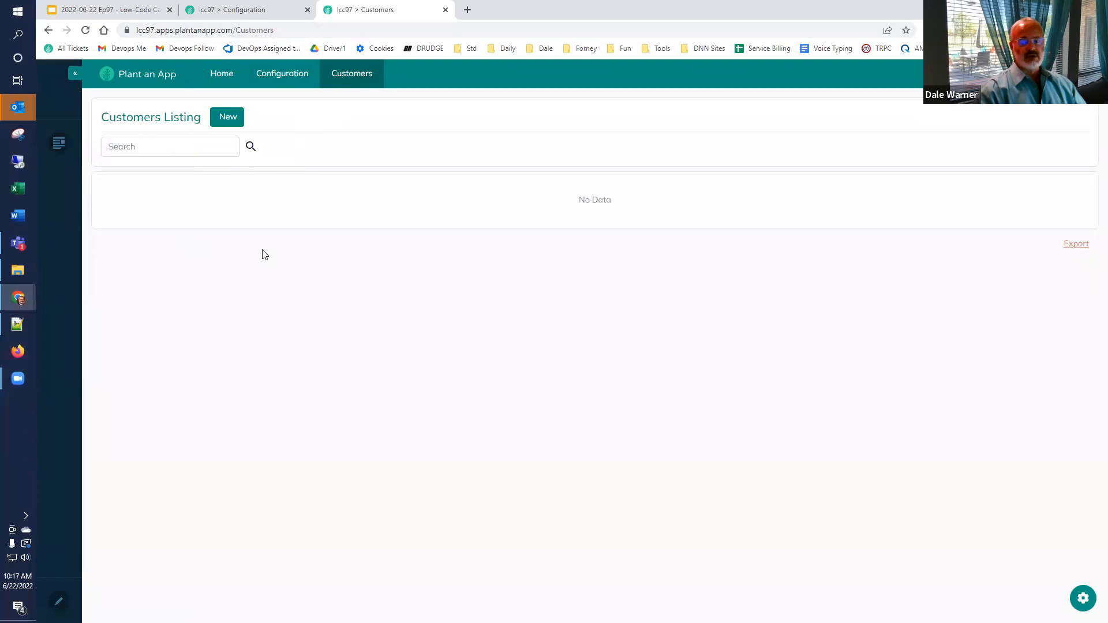
Step: Add a new customer with their full name, phone number, e-mail and Active status
click(225, 119)
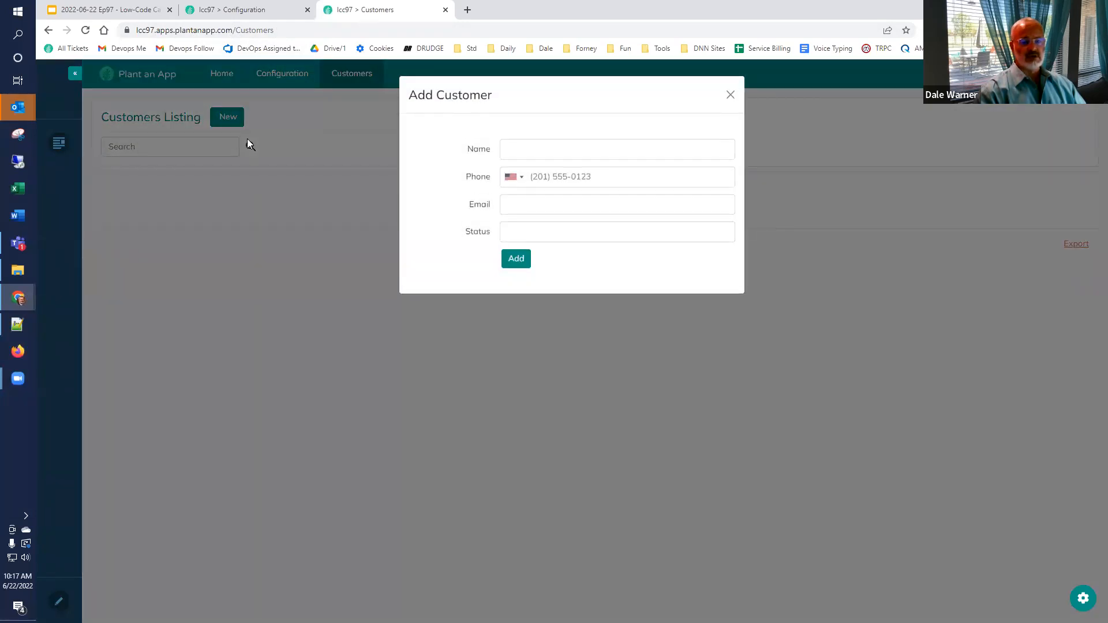
click(511, 146)
key(Tab)
key(Tab)
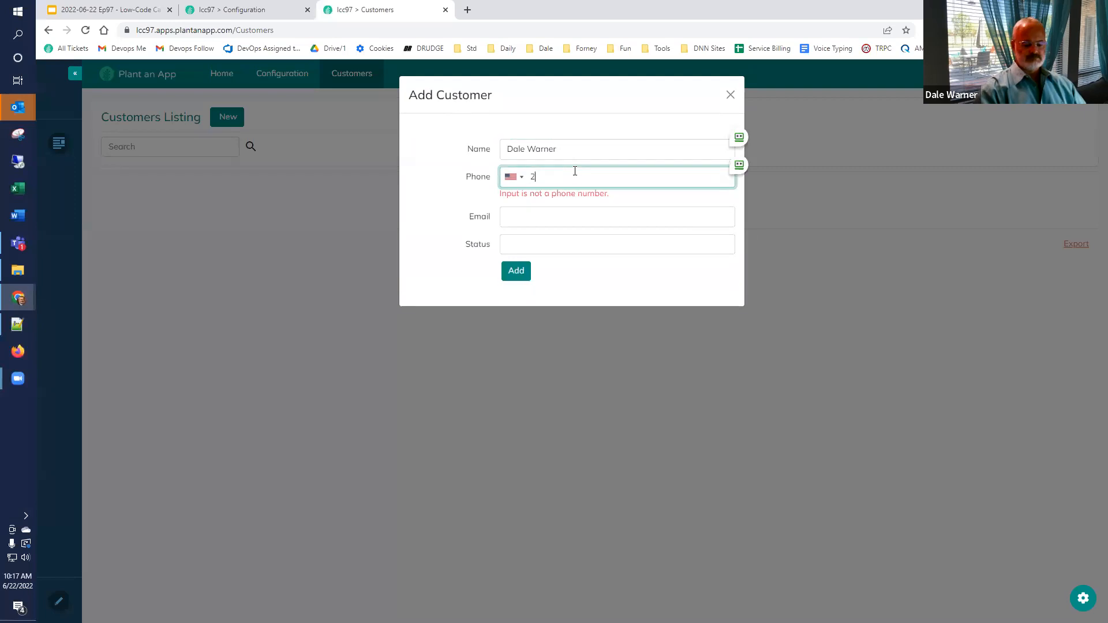
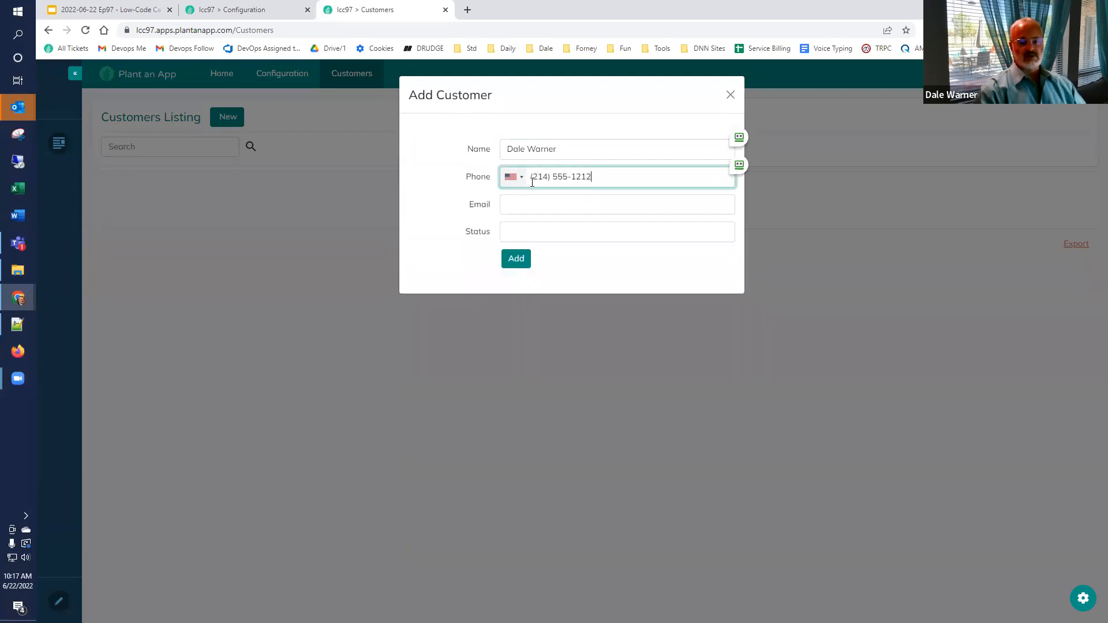
click(564, 199)
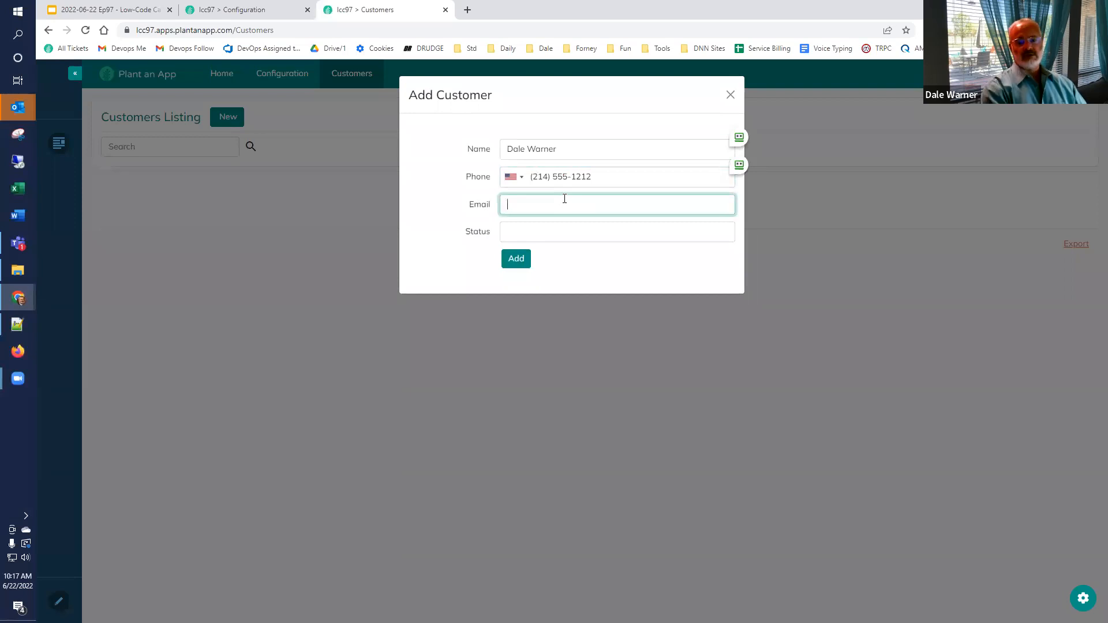
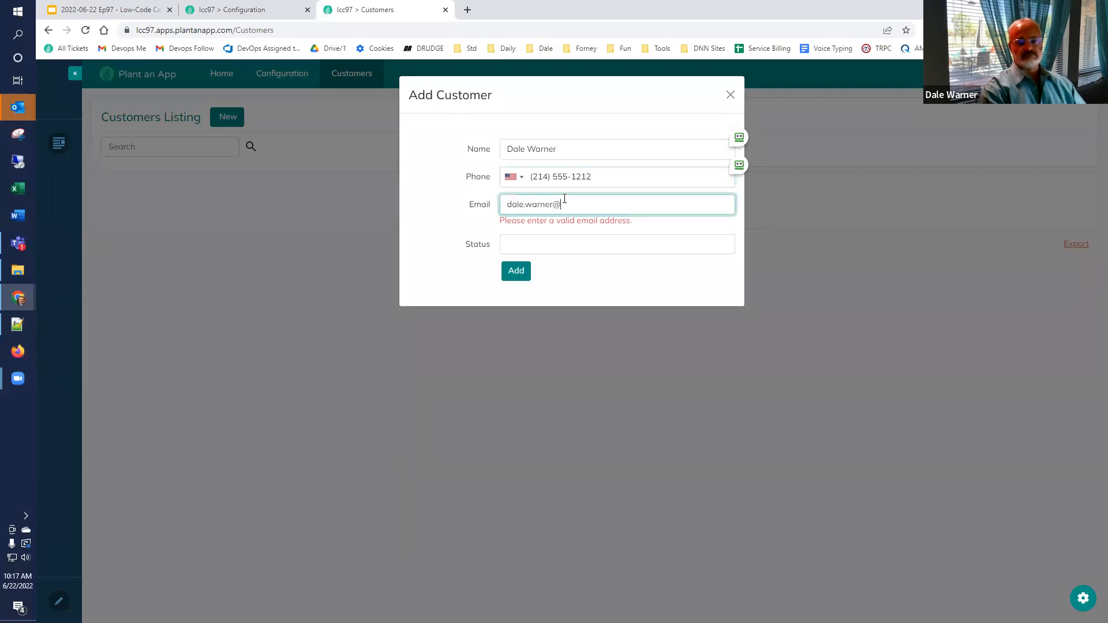
key(Tab)
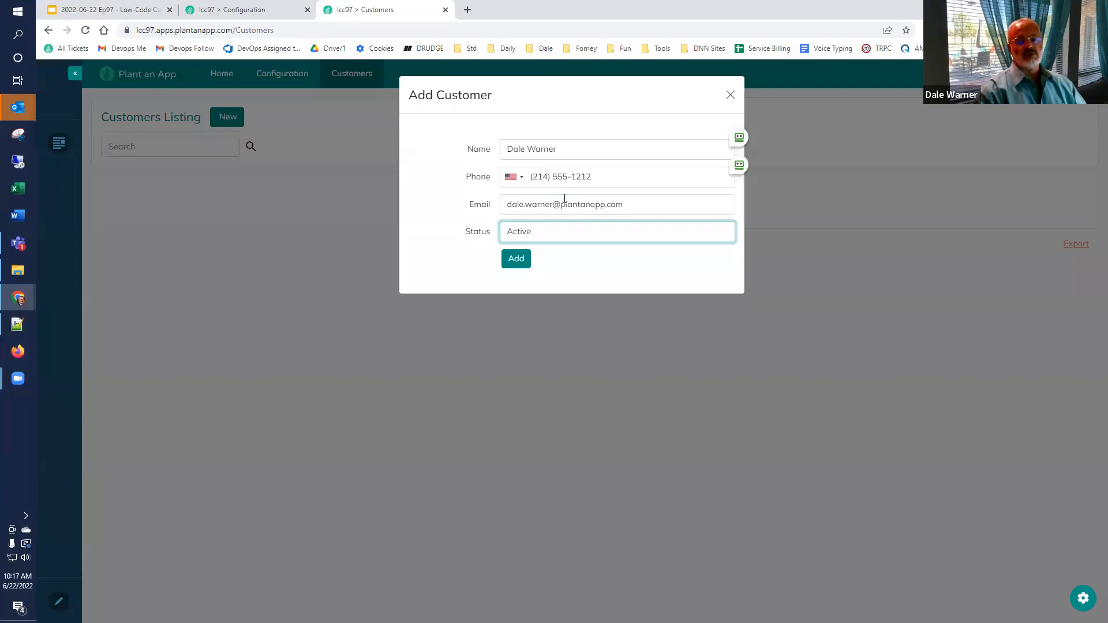
click(521, 259)
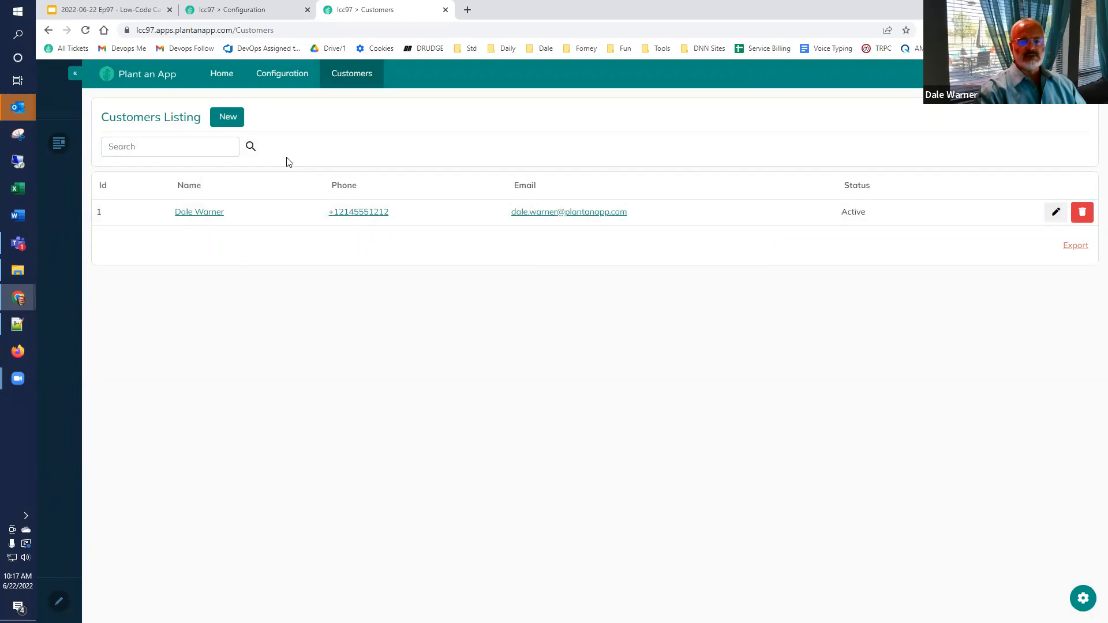
Step: Add a second customer with their name, phone number and status Inactive, leaving e-mail blank
click(229, 122)
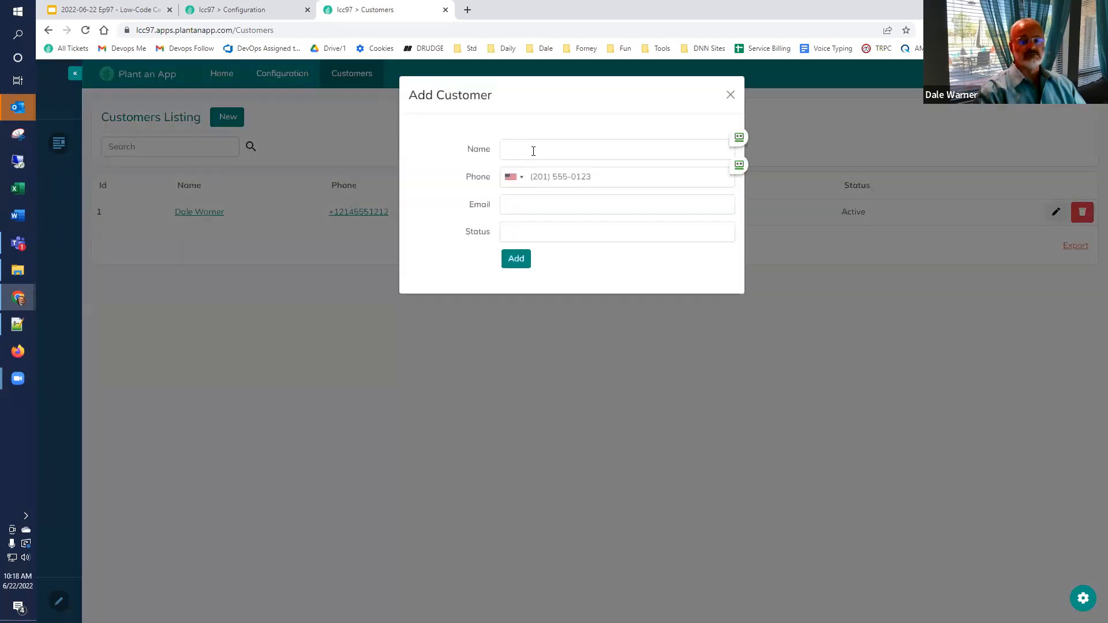
click(533, 151)
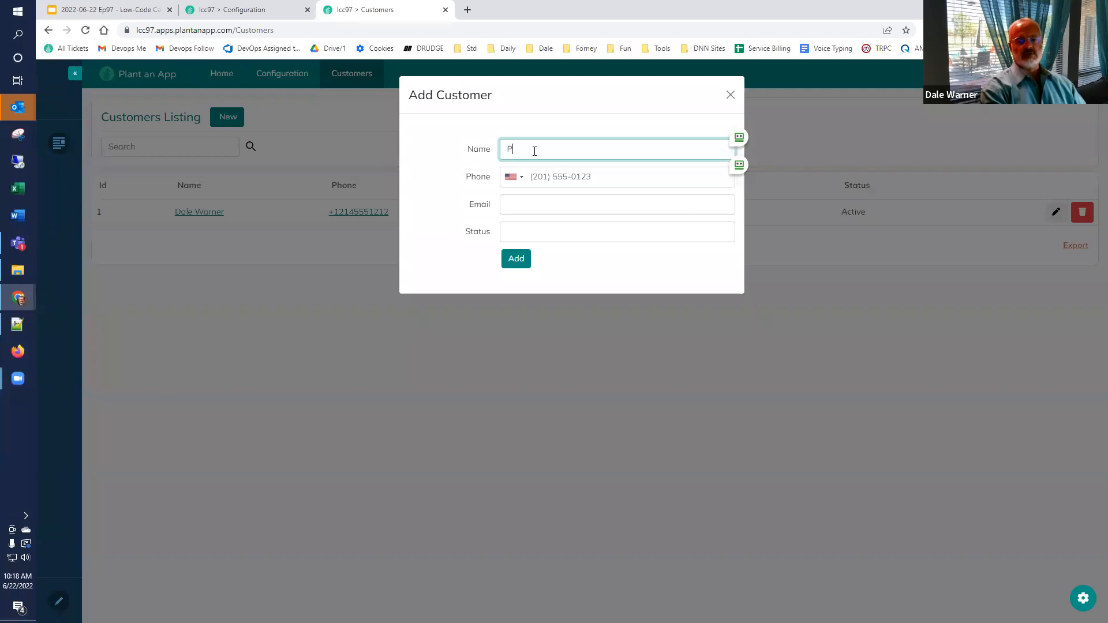
text(nderson)
key(Tab)
key(Tab)
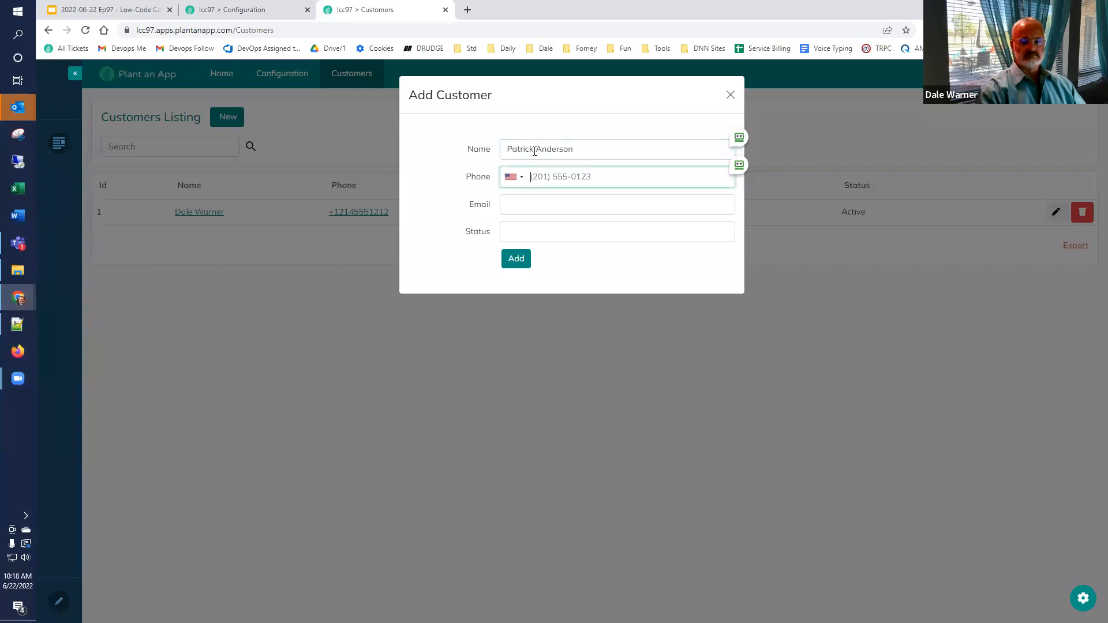
text(9995551212)
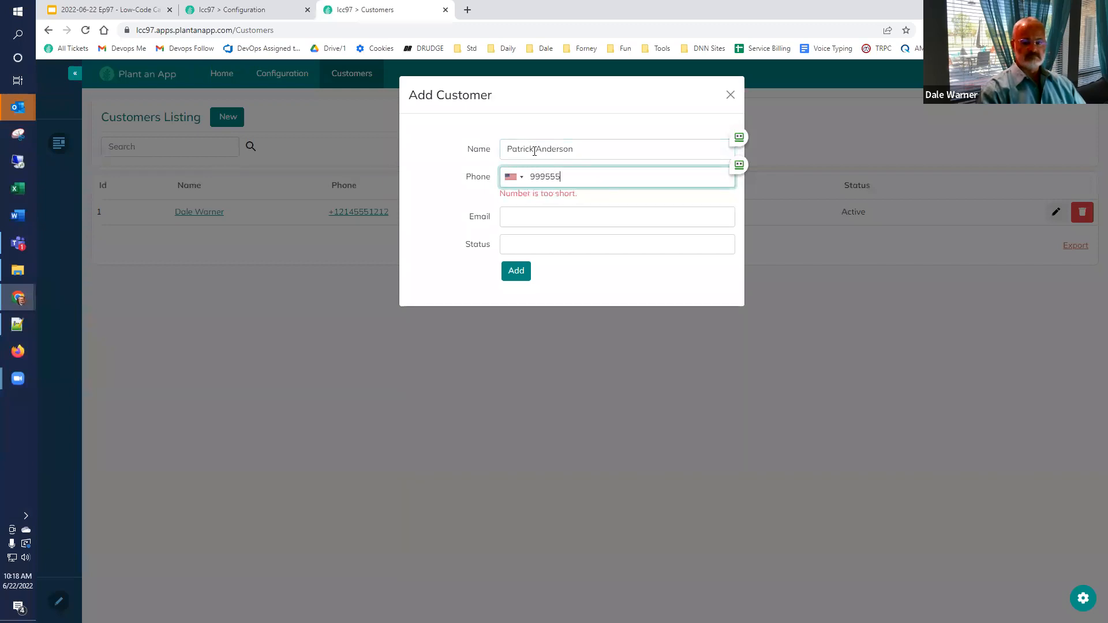
click(506, 232)
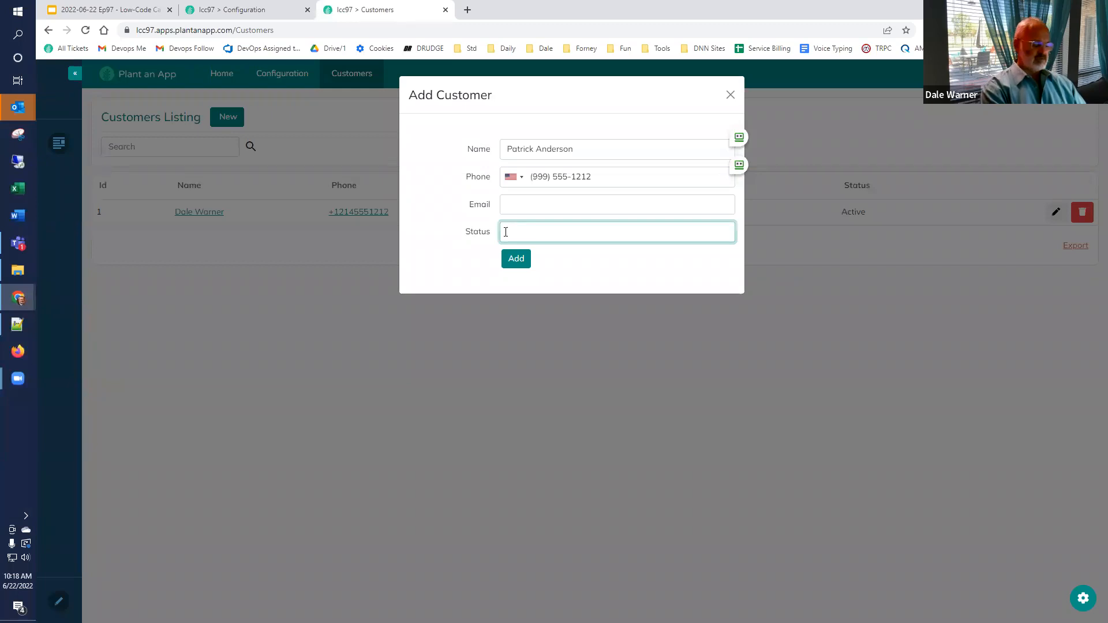
text(Inactive)
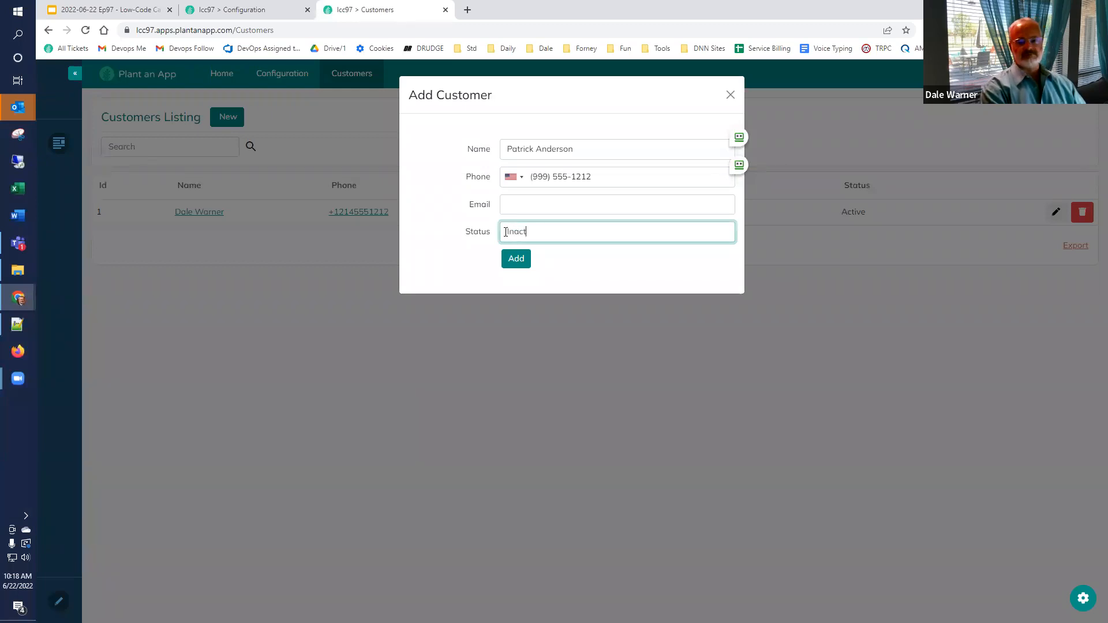
click(516, 259)
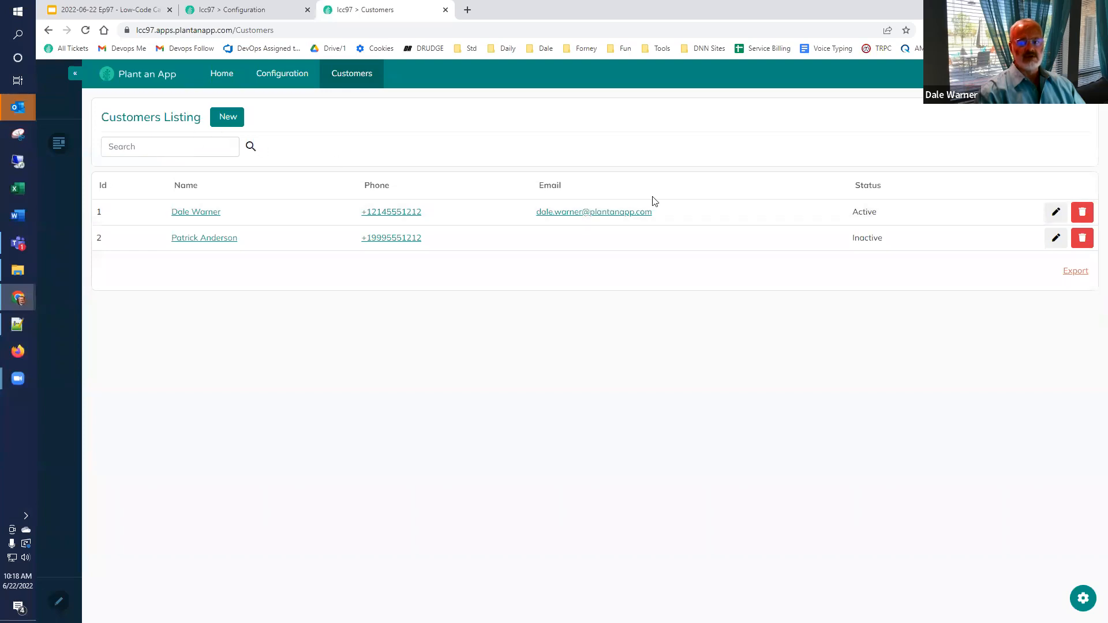
Step: Change customer 2's status to Unknown, then search by a customer's name and clear the search
click(1053, 240)
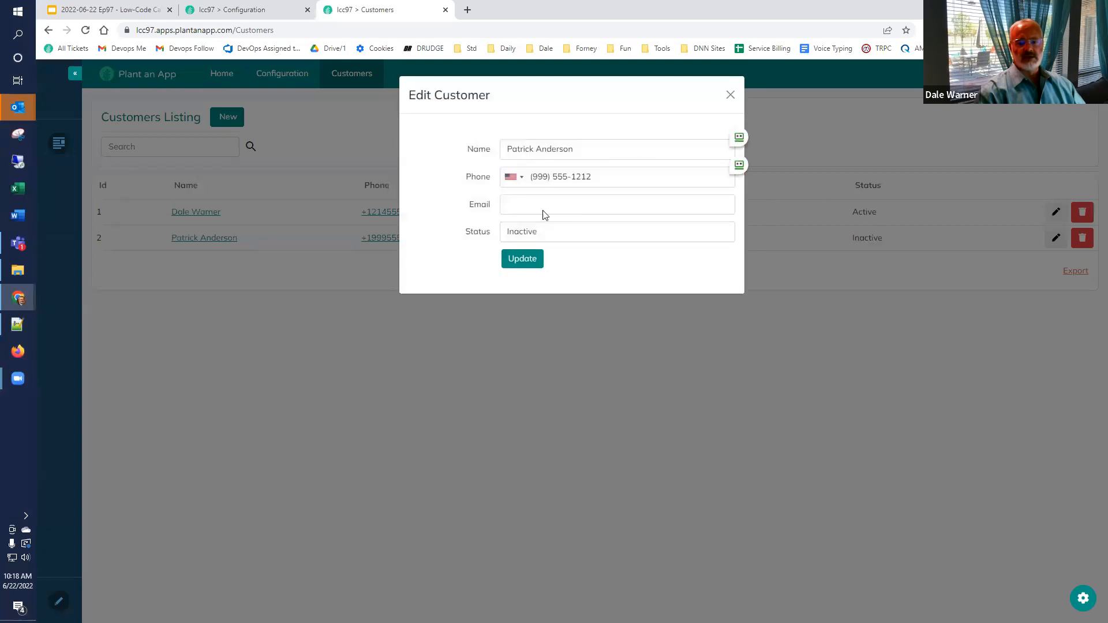
double_click(537, 232)
text(Unknown)
click(516, 259)
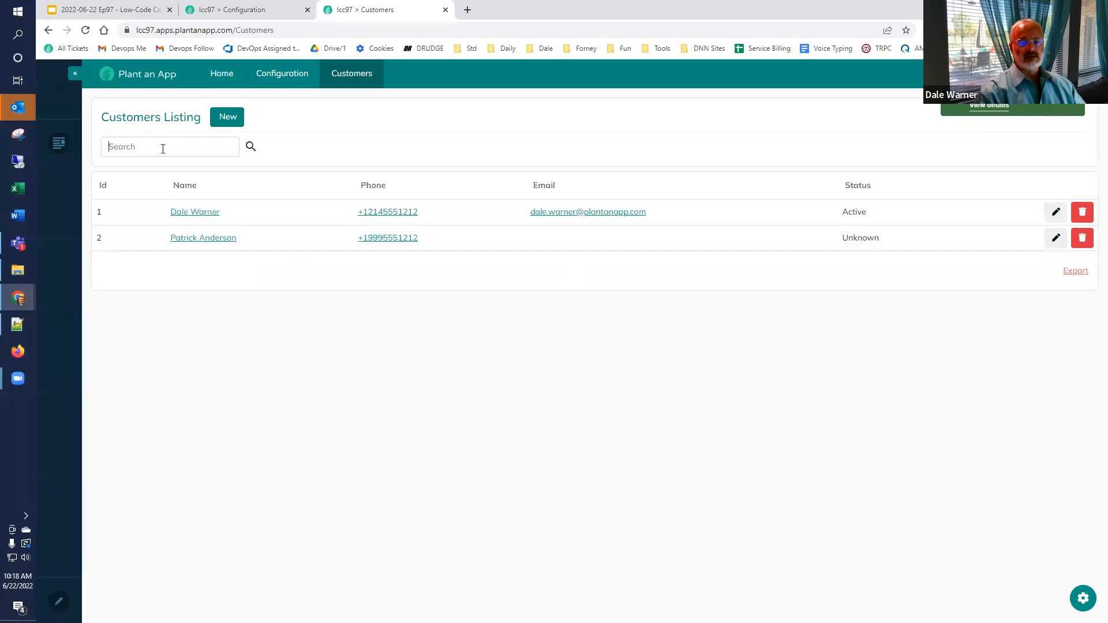
text(dale)
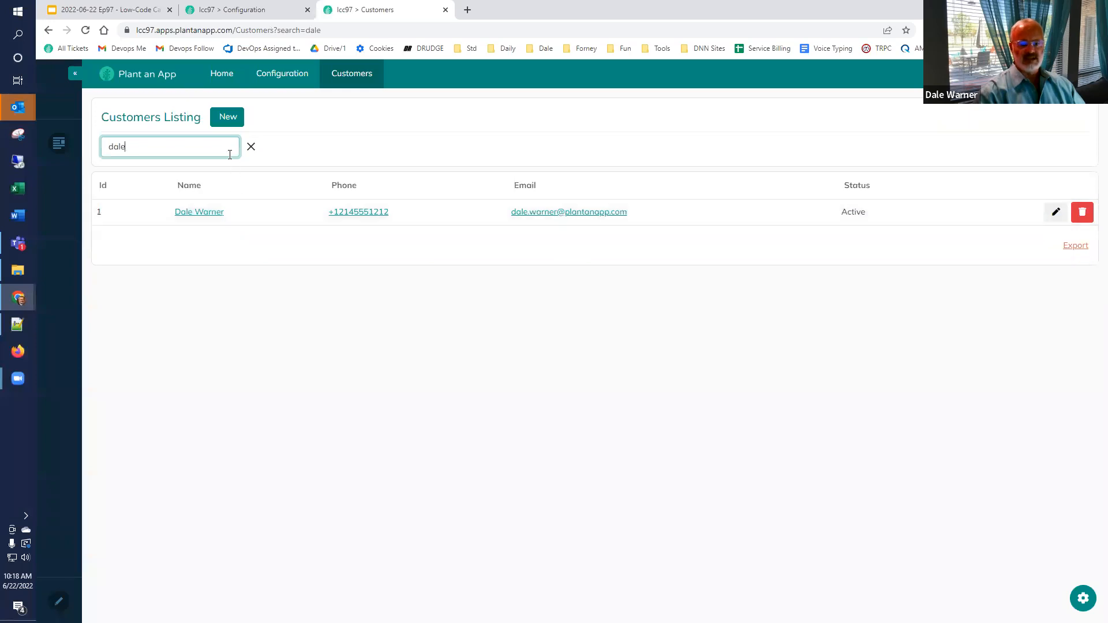
click(250, 148)
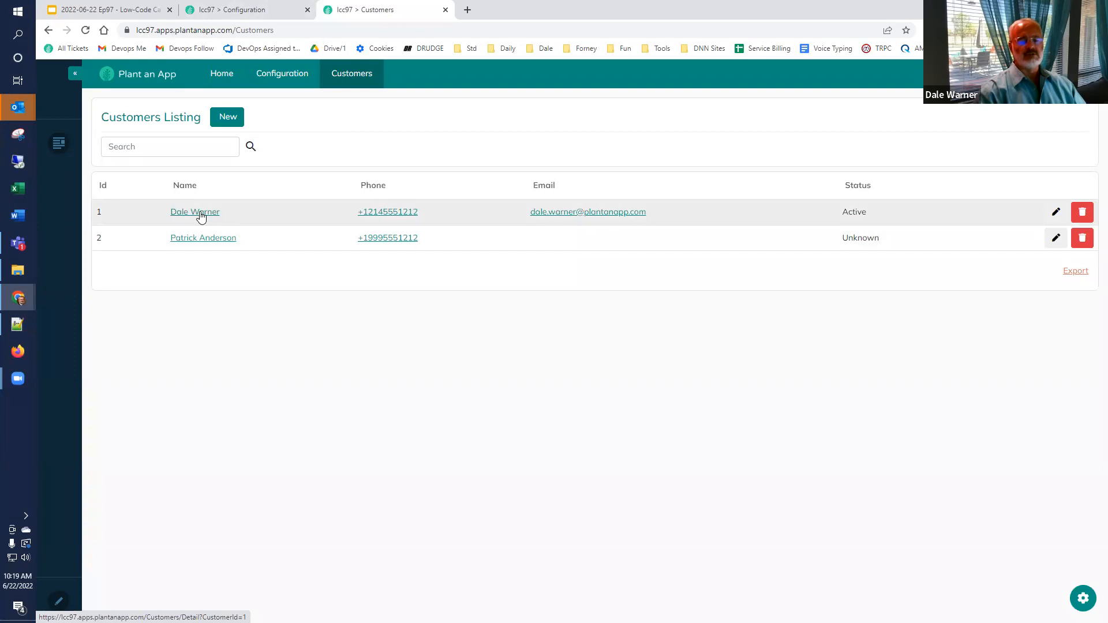
click(201, 216)
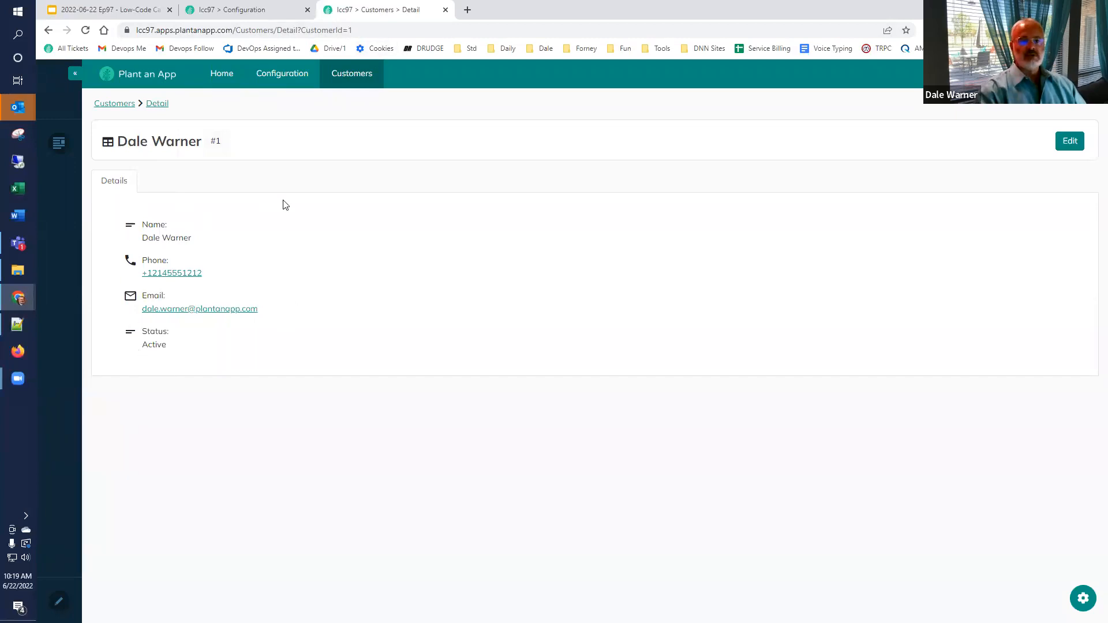
click(349, 78)
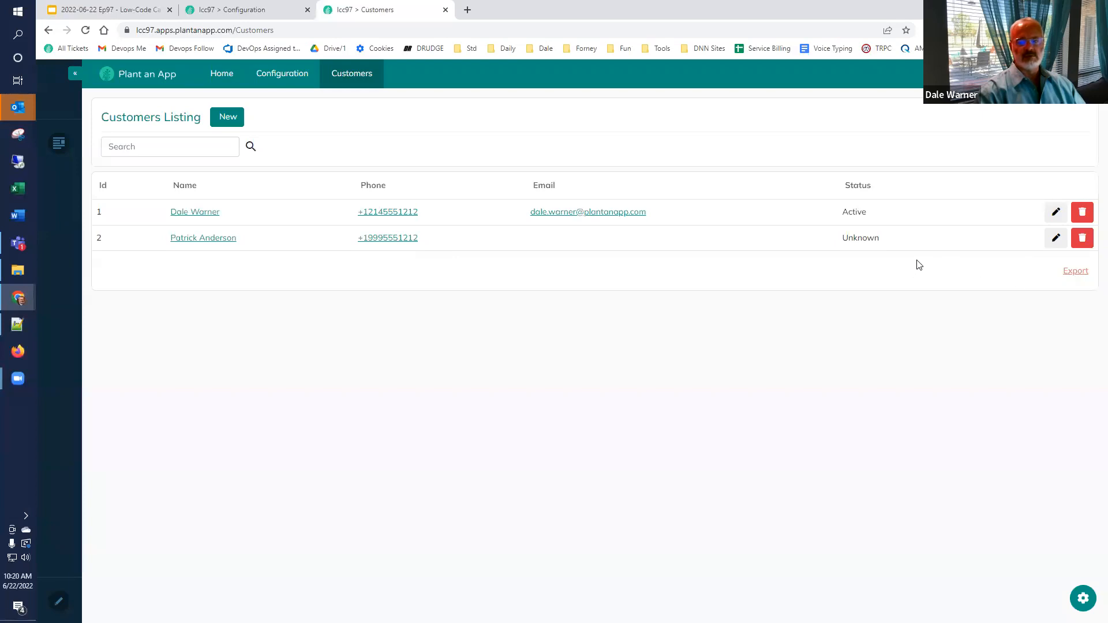
Step: Replace the second customer's Unknown status with 'Atcive' and update the record
click(1057, 242)
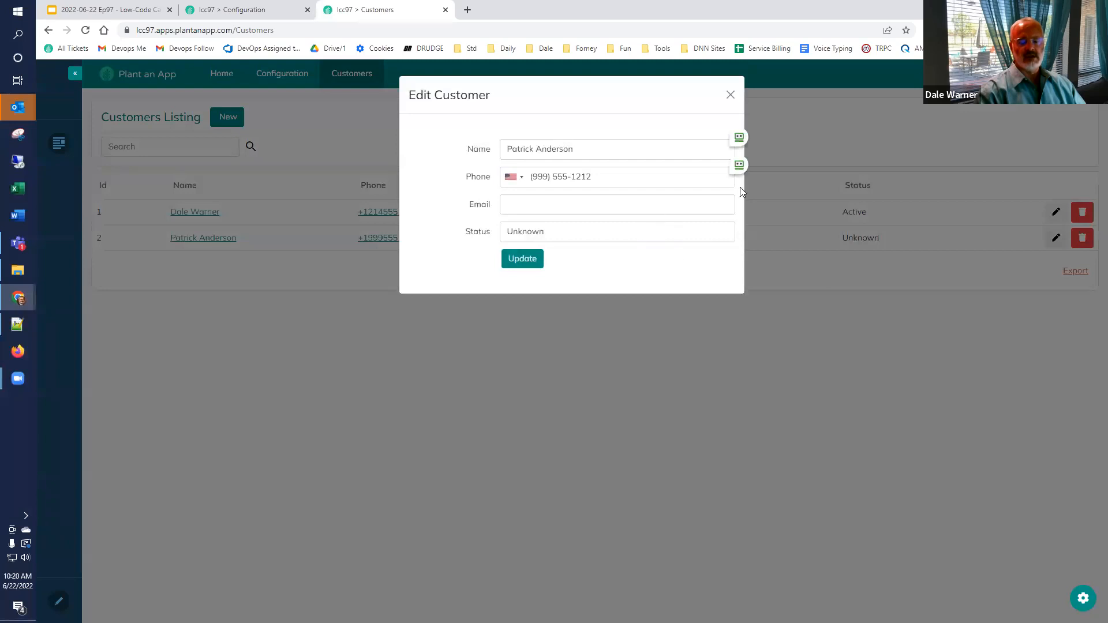
click(570, 233)
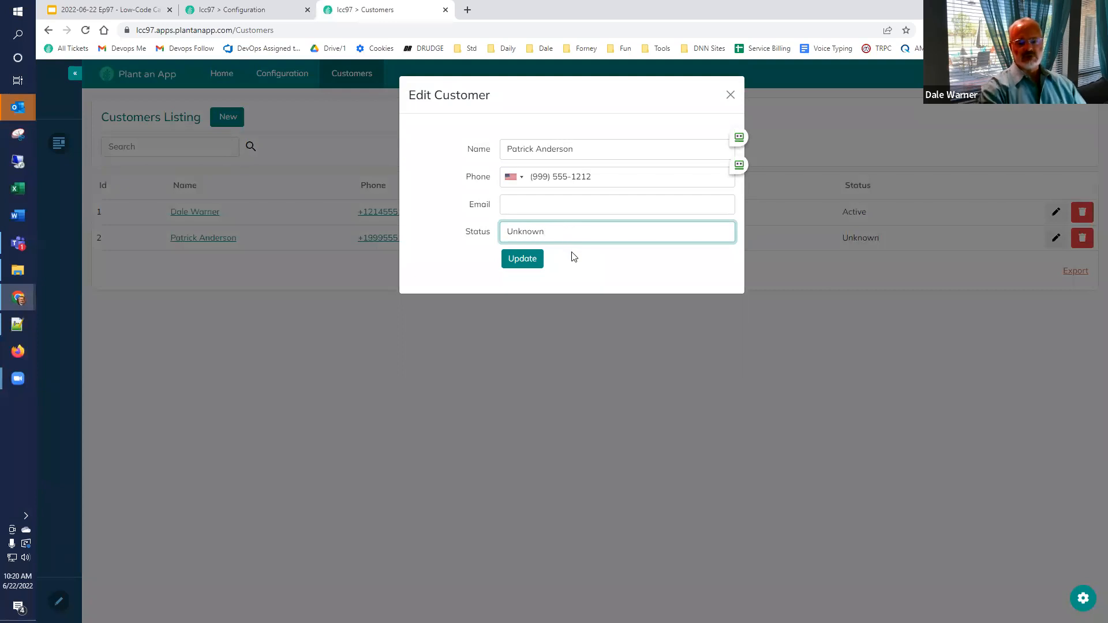
key(BackSpace)
key(BackSpace)
key(BackSpace)
key(BackSpace)
key(BackSpace)
key(BackSpace)
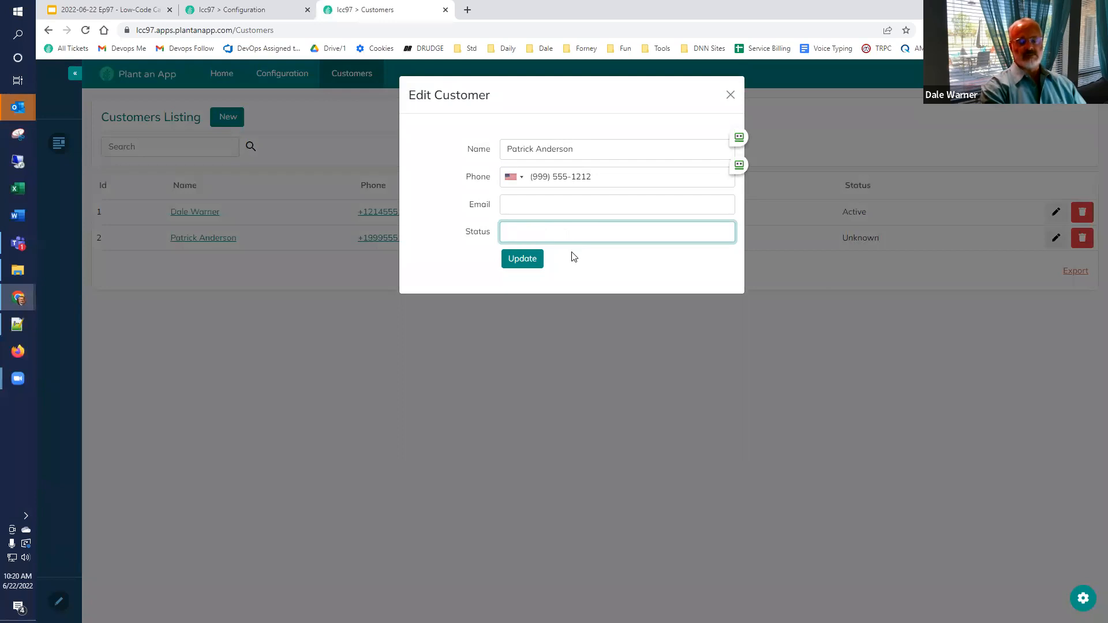
text(Atcive)
click(521, 258)
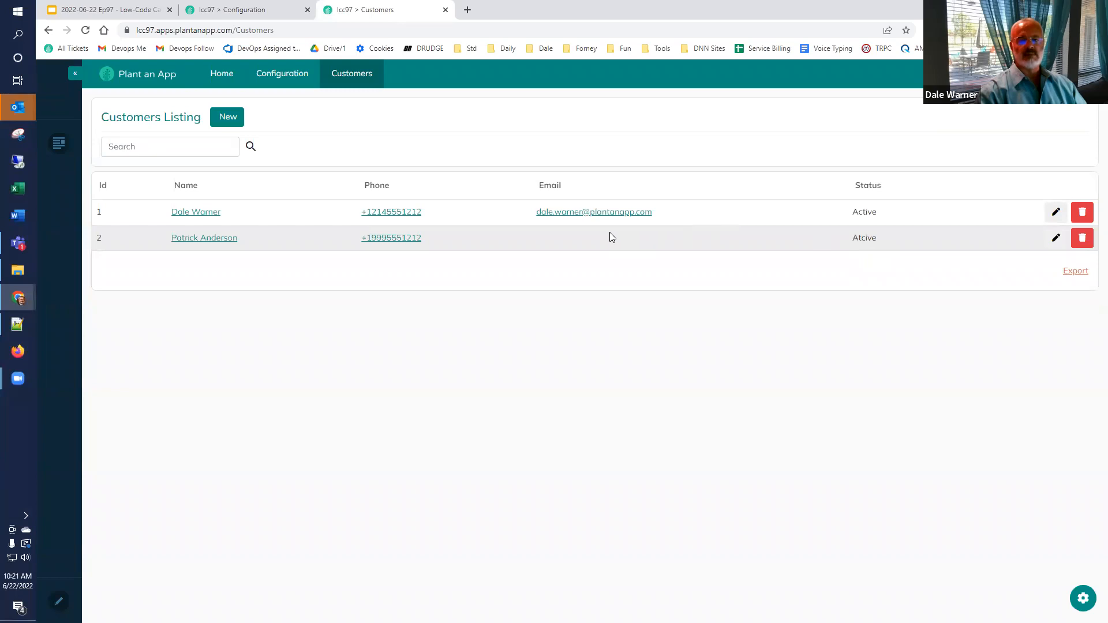
Step: Remove the Status property from the Customer entity and save, overriding manual page changes
click(252, 12)
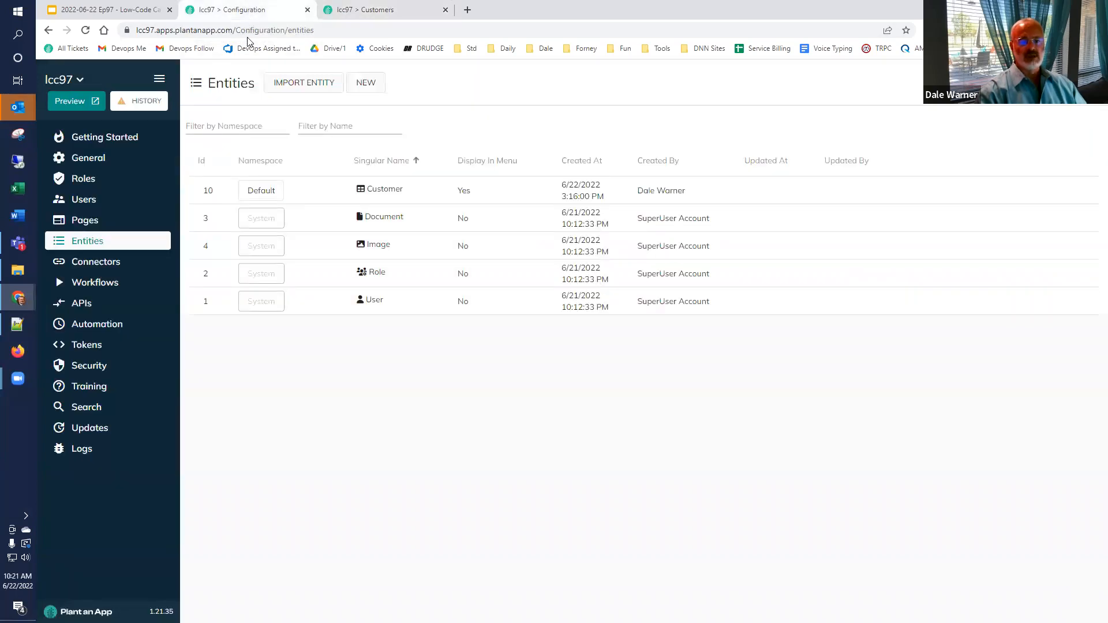
mouse_move(1030, 189)
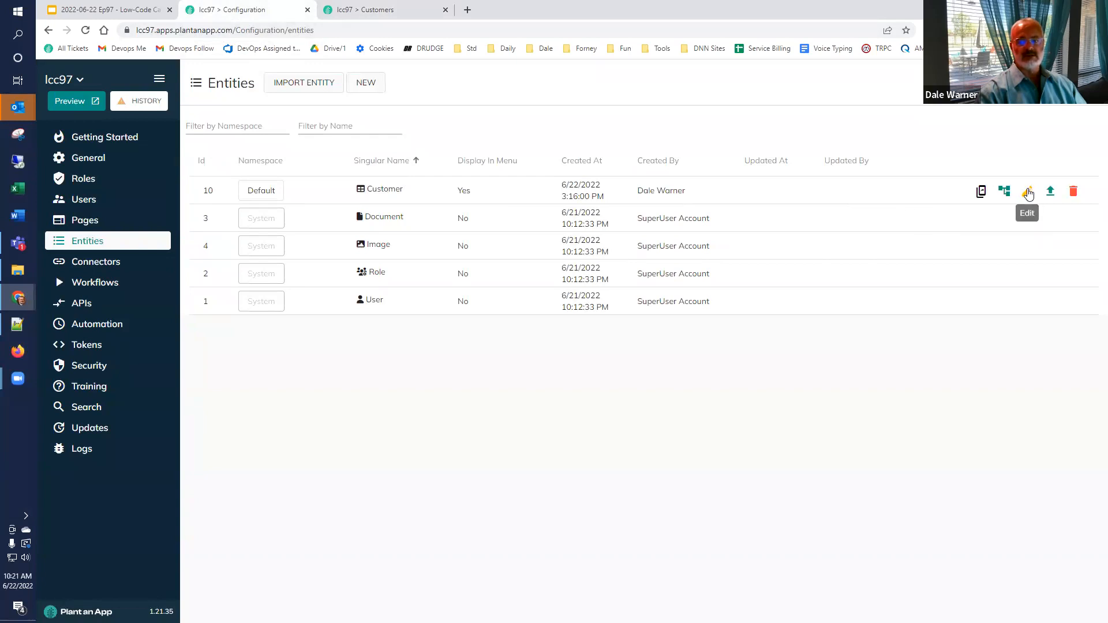
click(1028, 192)
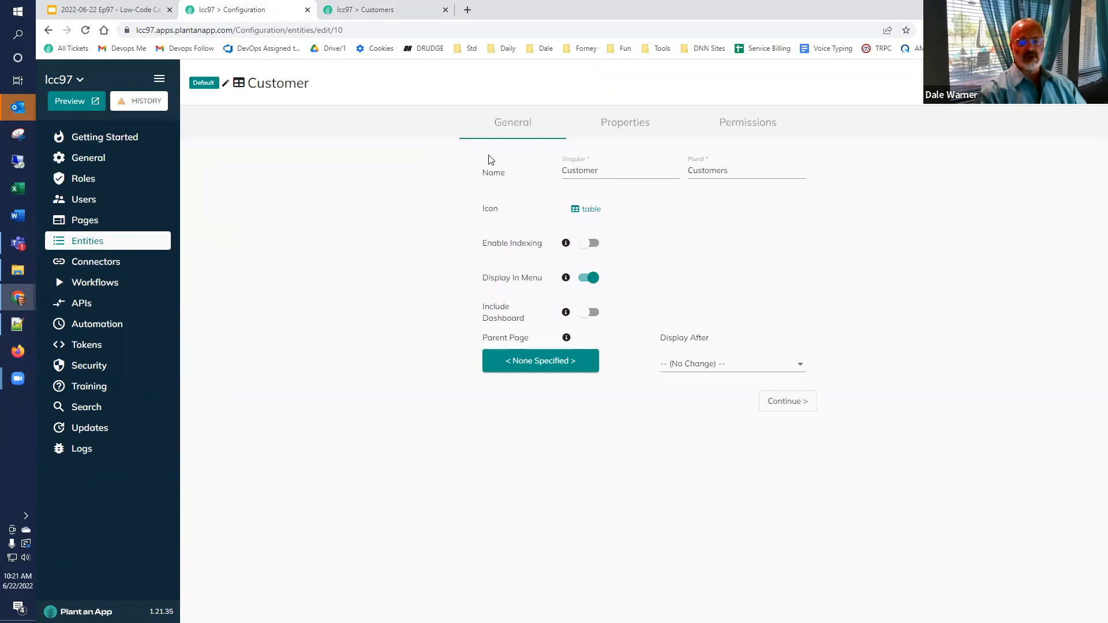
click(628, 127)
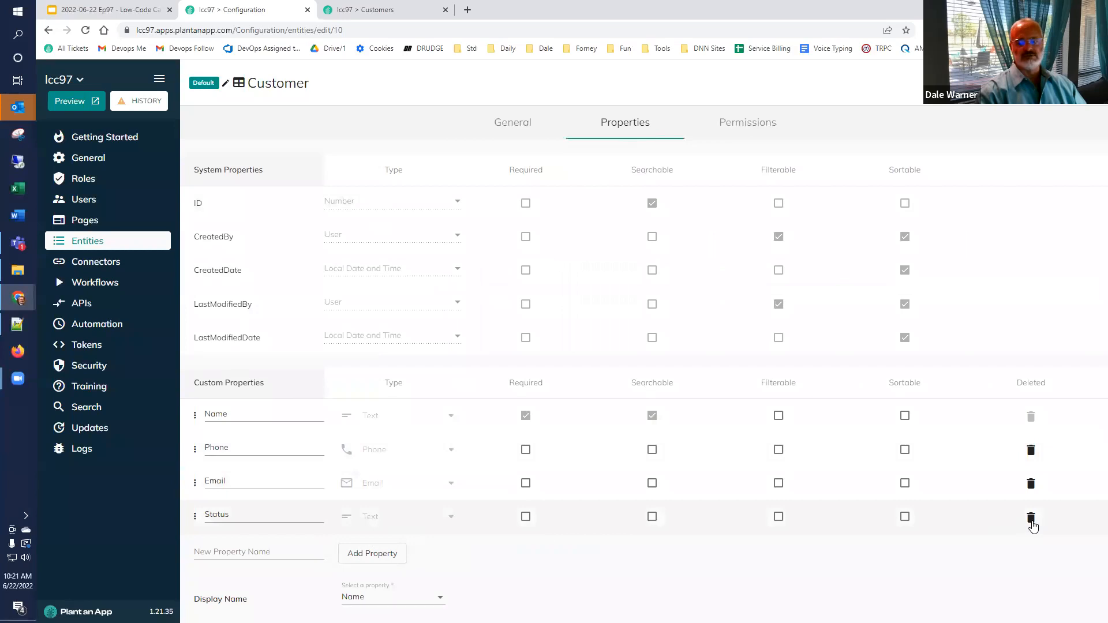
click(1031, 518)
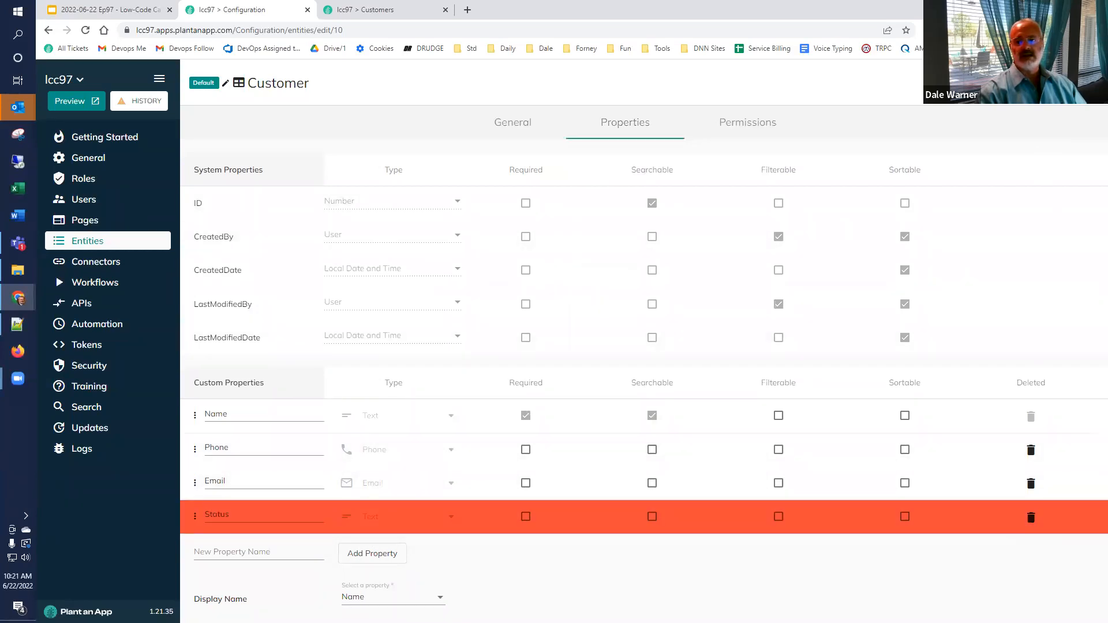
click(1067, 83)
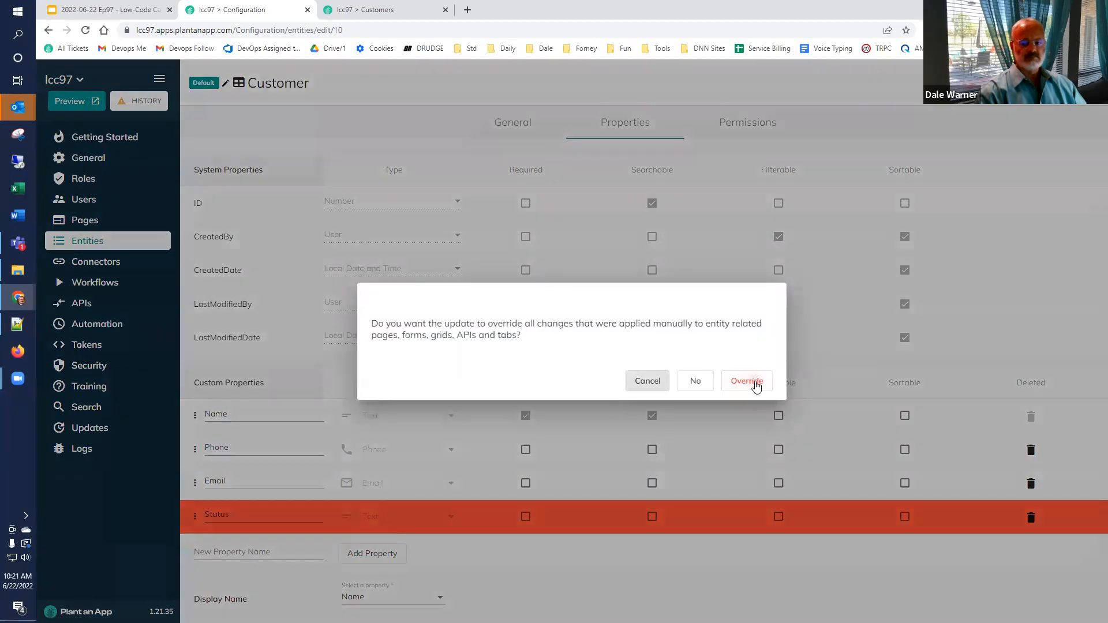
click(756, 382)
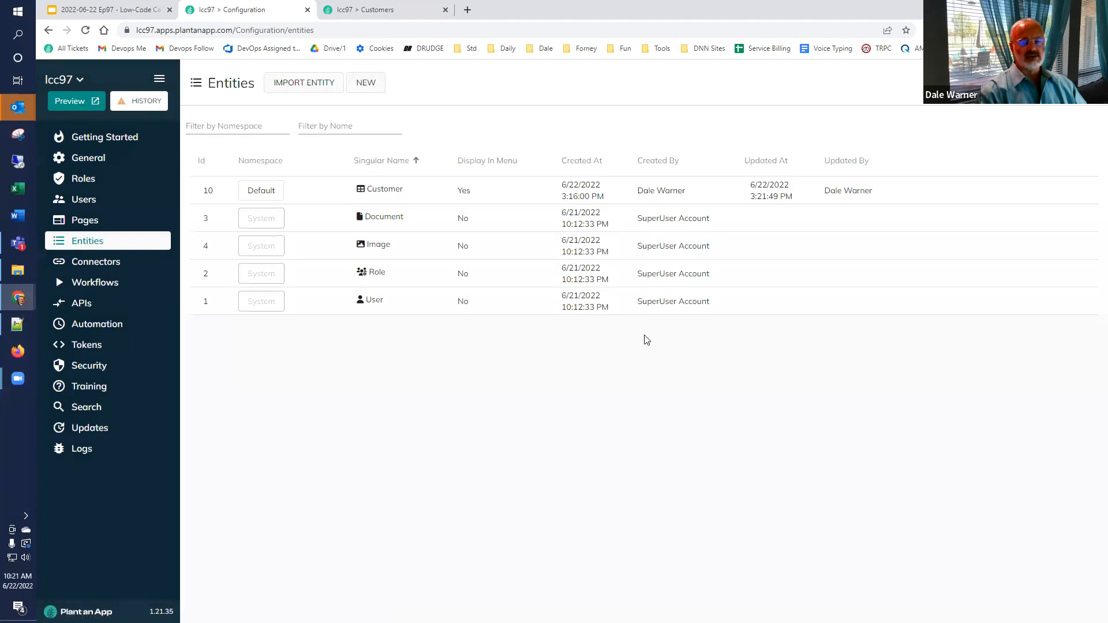
click(368, 12)
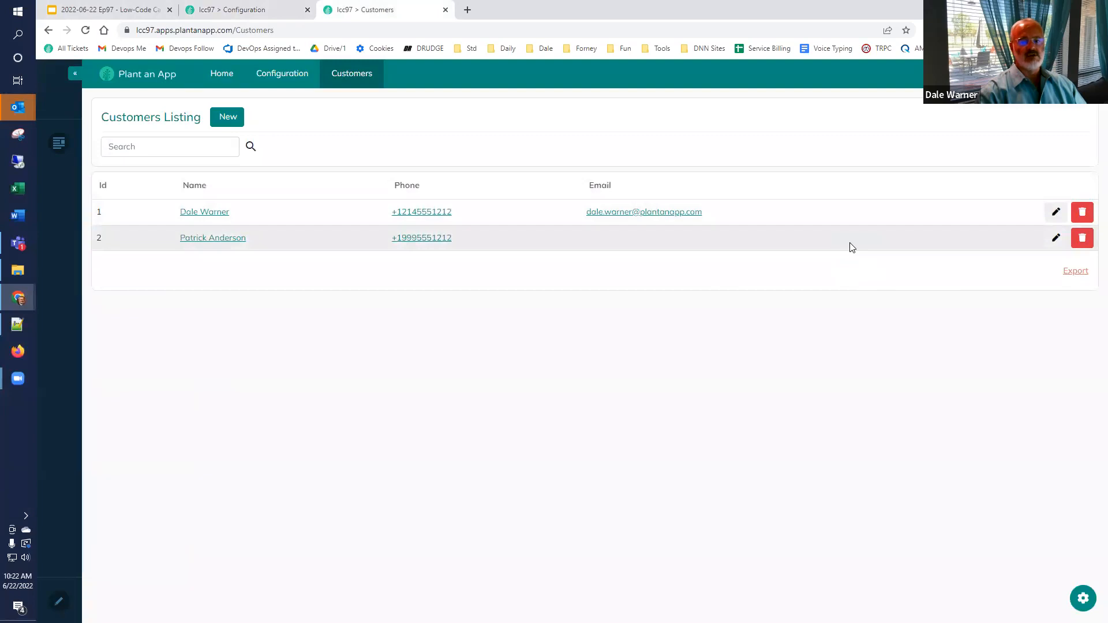
click(249, 10)
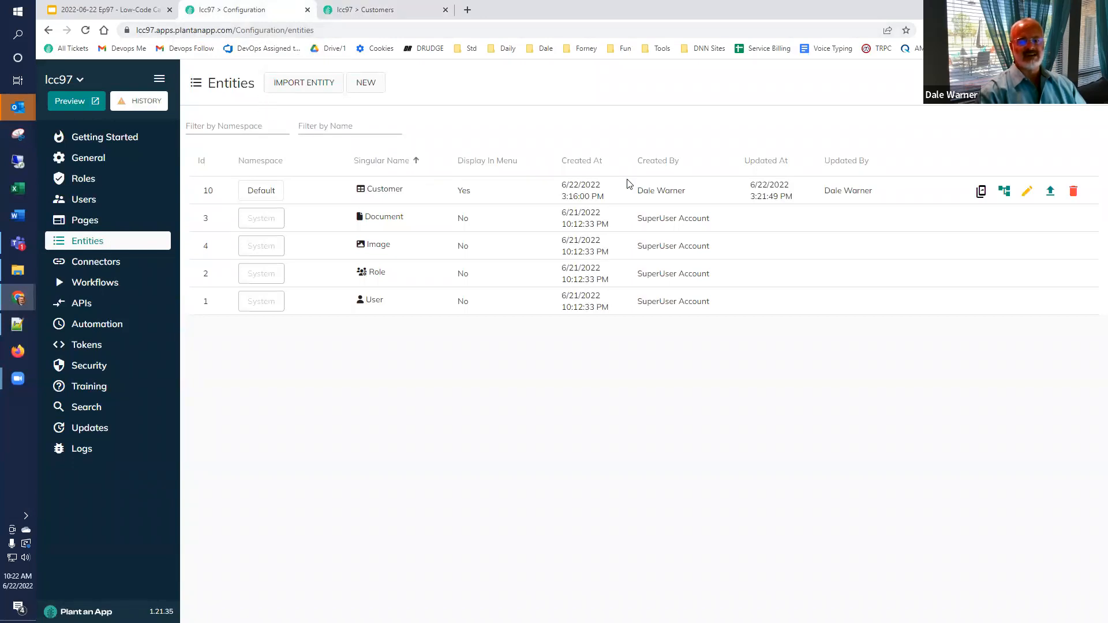
Step: Create a new entity in the Default namespace named Customer Status, plural Customer Statuses
click(366, 84)
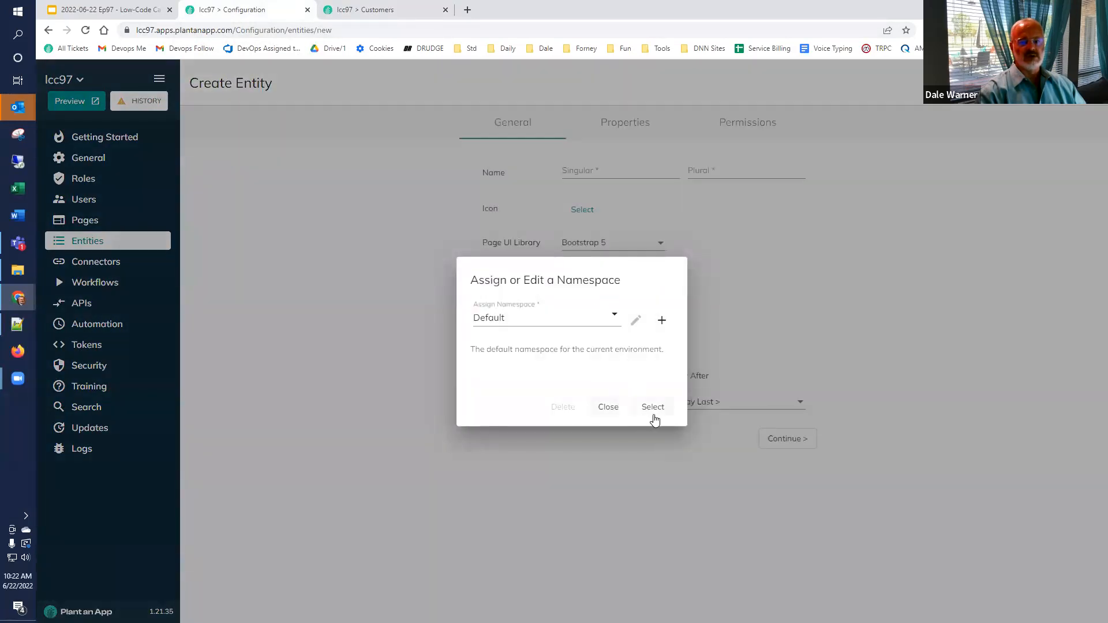
click(653, 408)
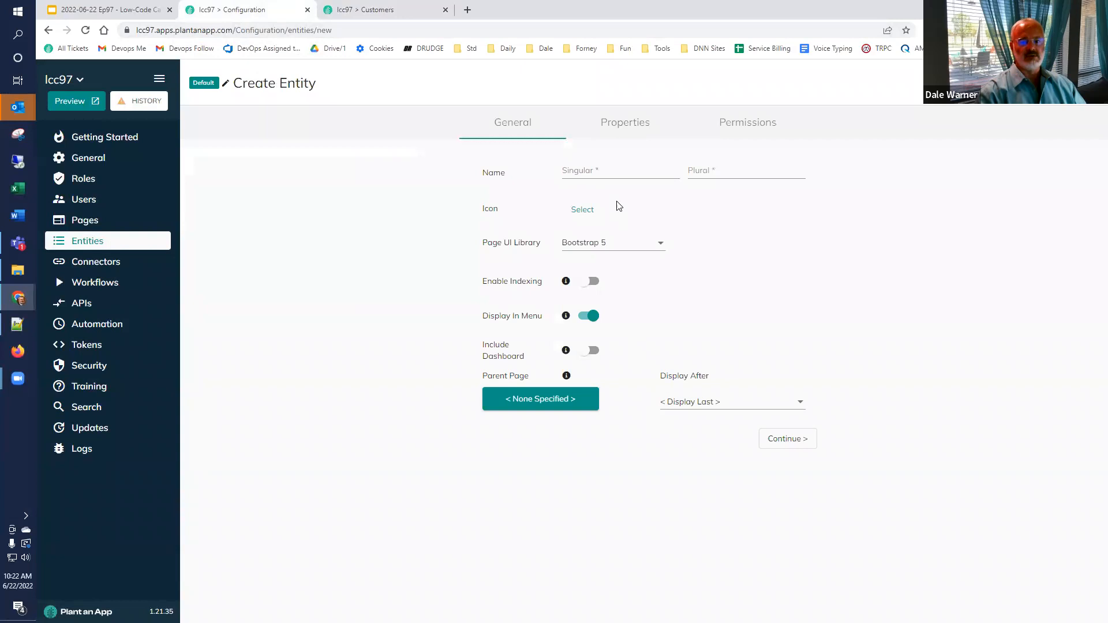
click(620, 171)
text(C)
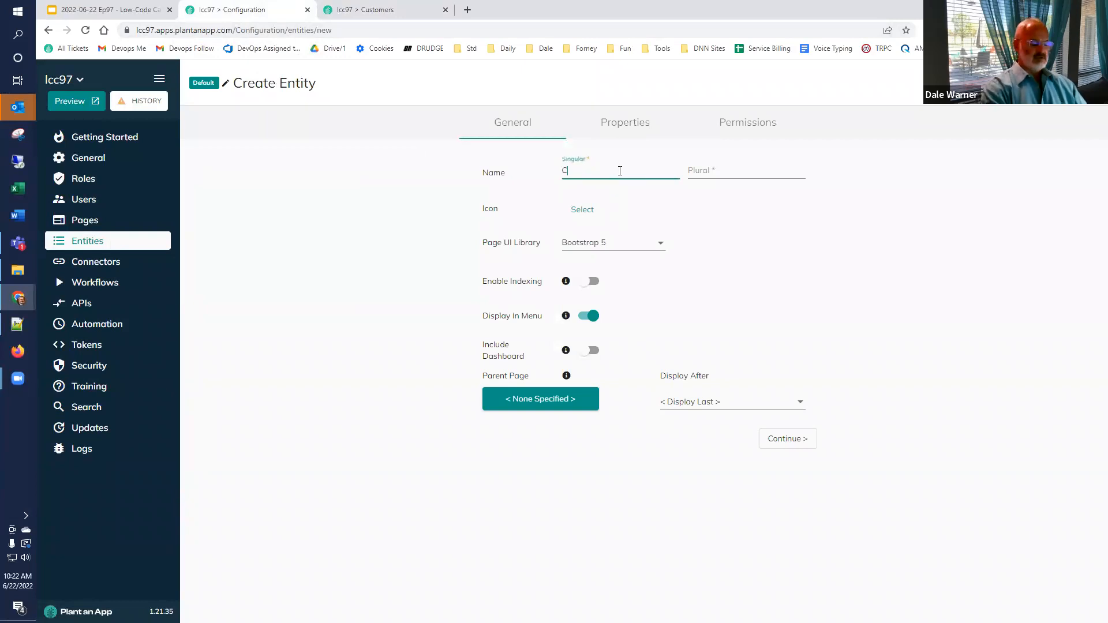
text(ustomer Status)
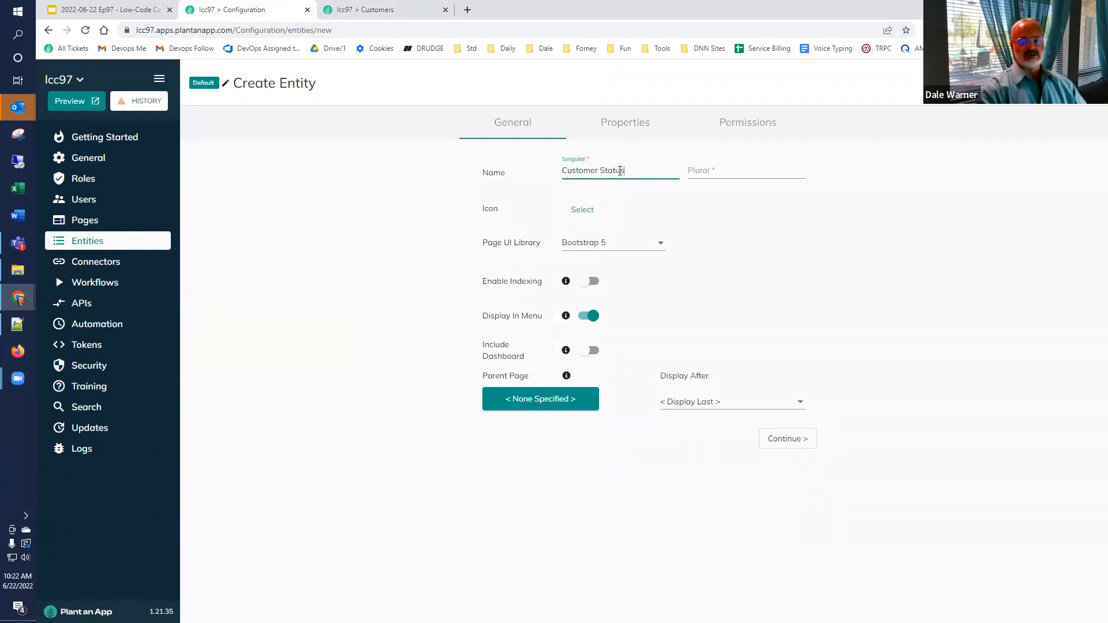
key(ctrl+a)
key(ctrl+c)
key(Tab)
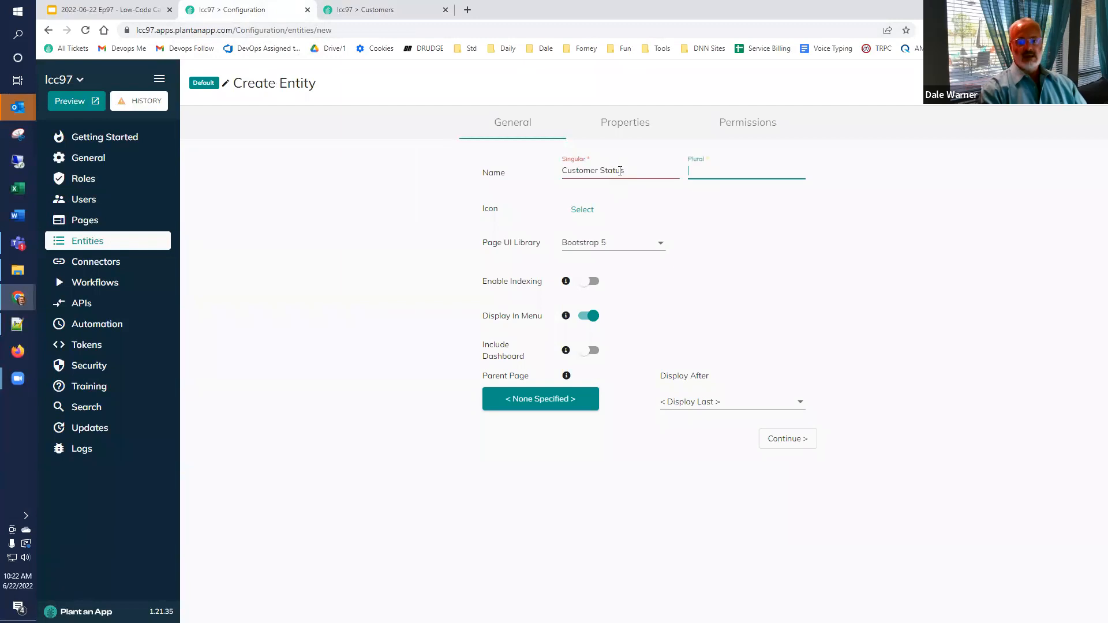
key(ctrl+v)
text(es)
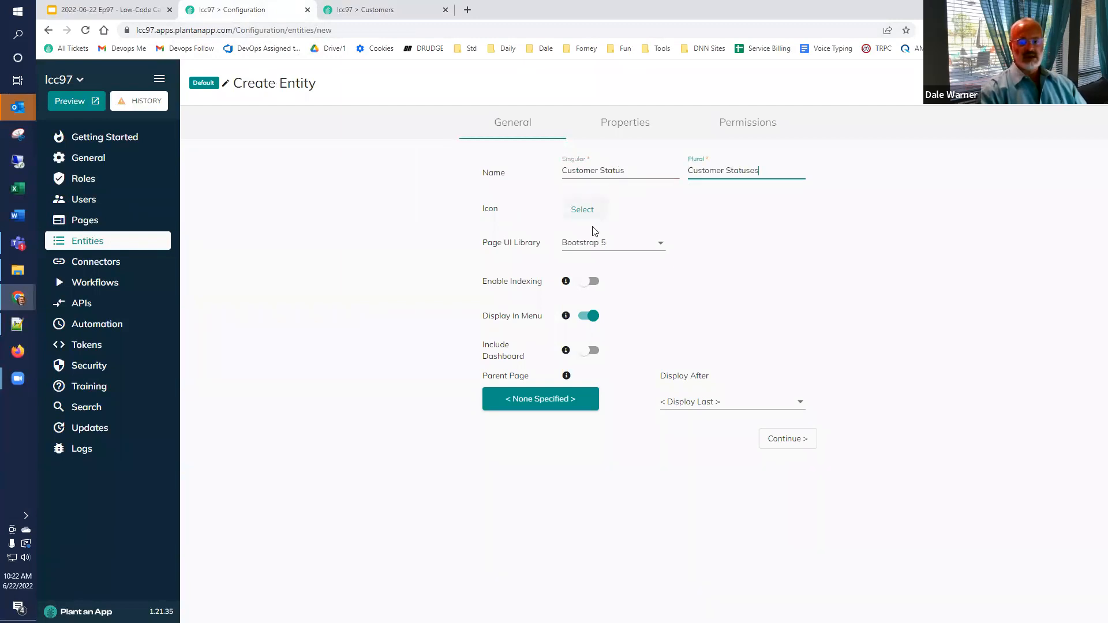
click(791, 446)
Step: Add a Name property, make it the entity's display name, and save
click(240, 417)
text(Name)
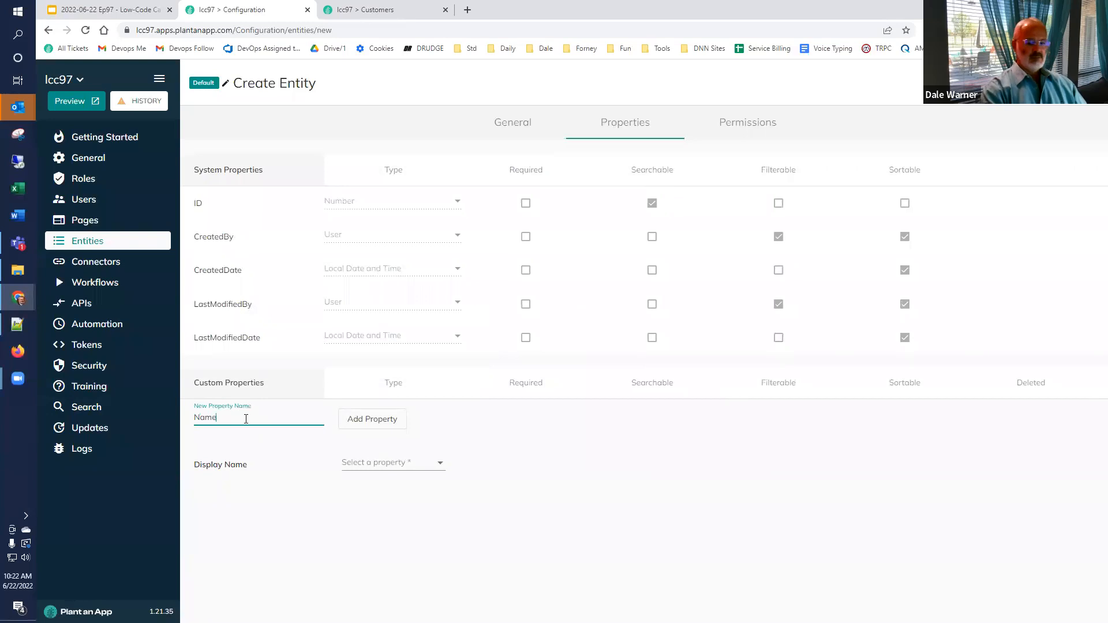
click(348, 421)
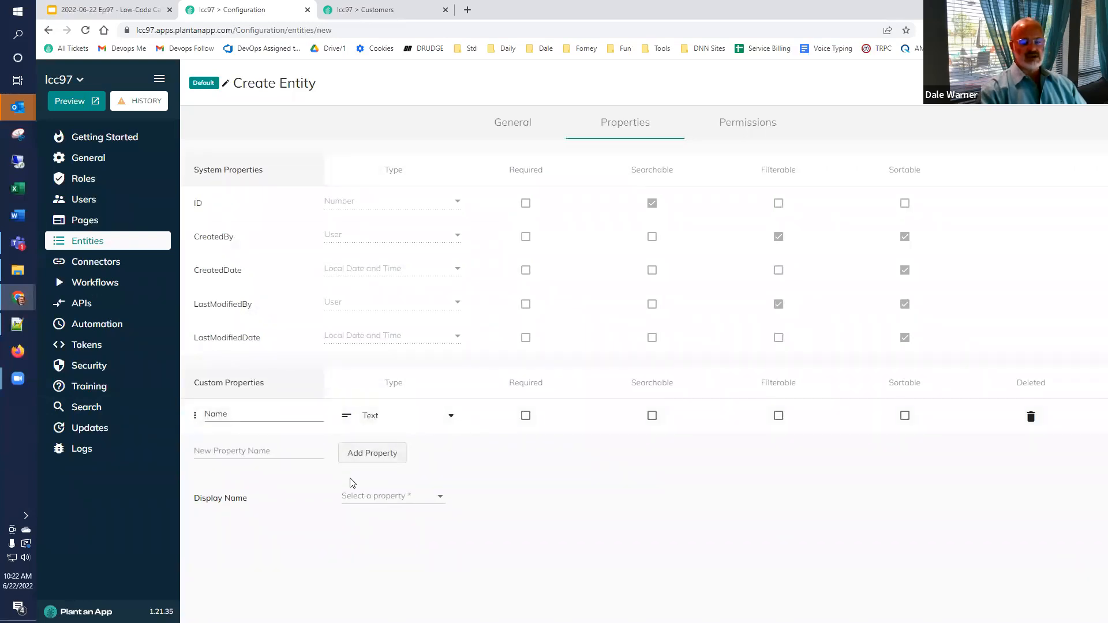
click(373, 500)
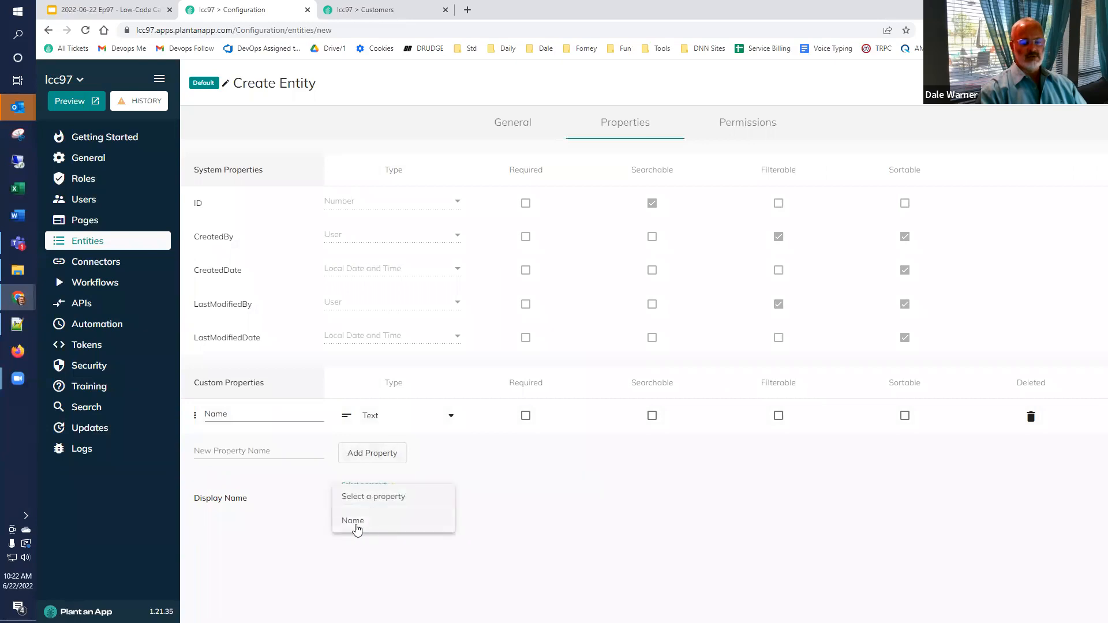
click(292, 523)
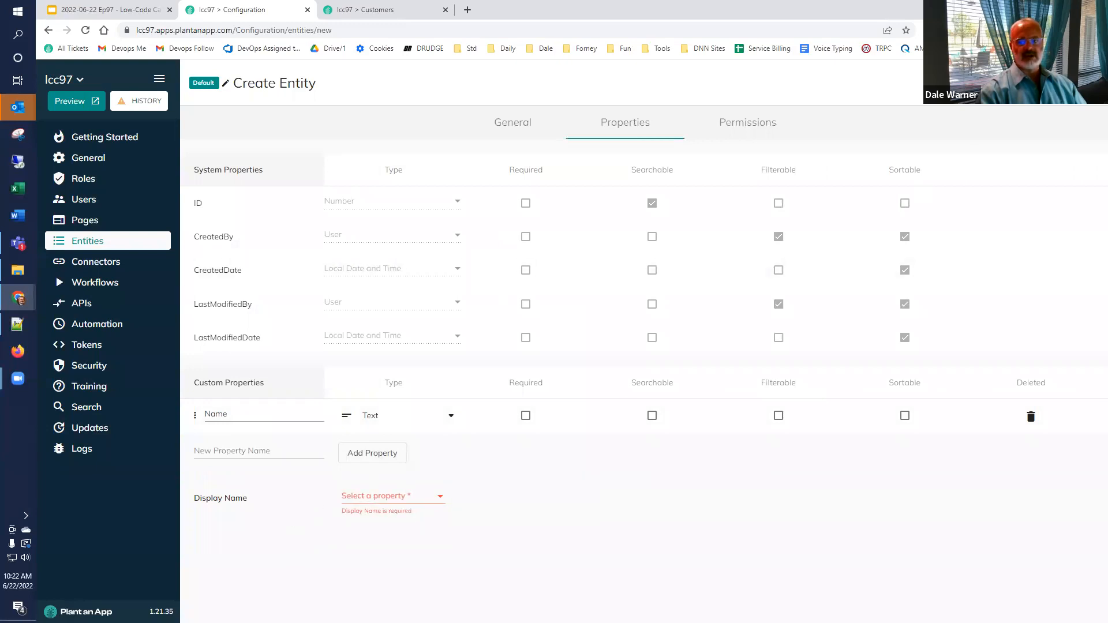
click(374, 503)
click(365, 524)
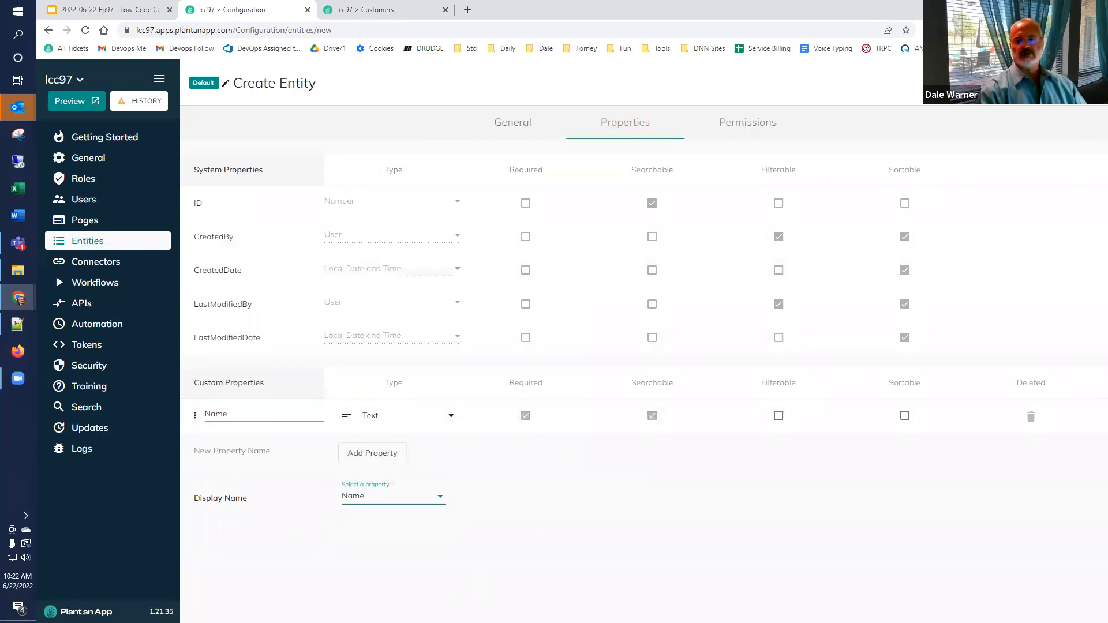
click(1068, 82)
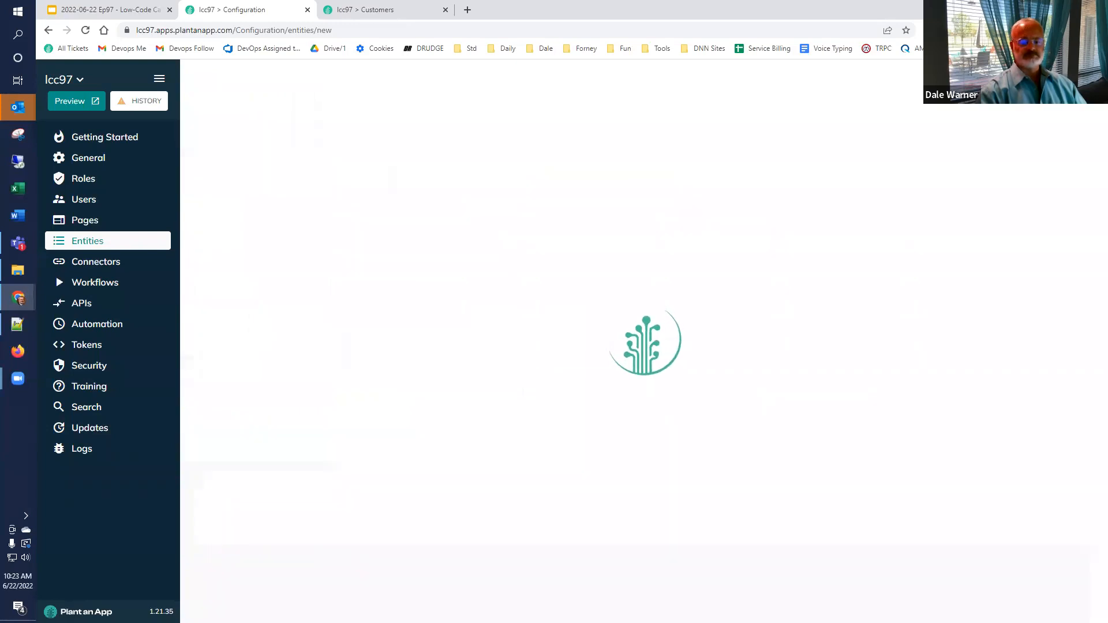
Step: Reload the running app and add an Active record in the Customer Statuses listing
click(363, 9)
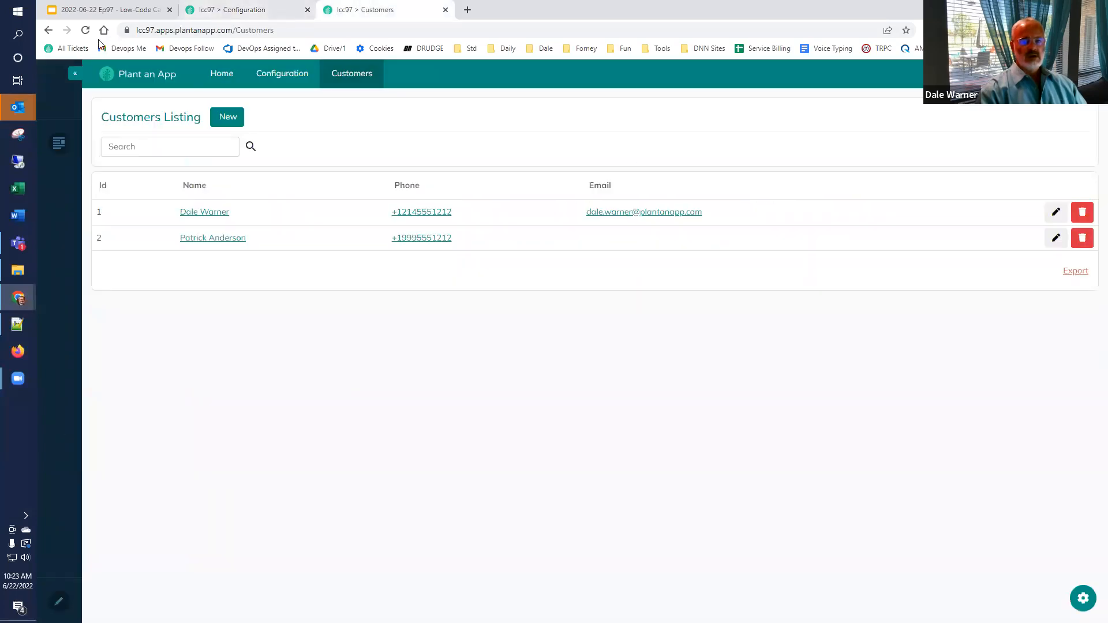
click(85, 30)
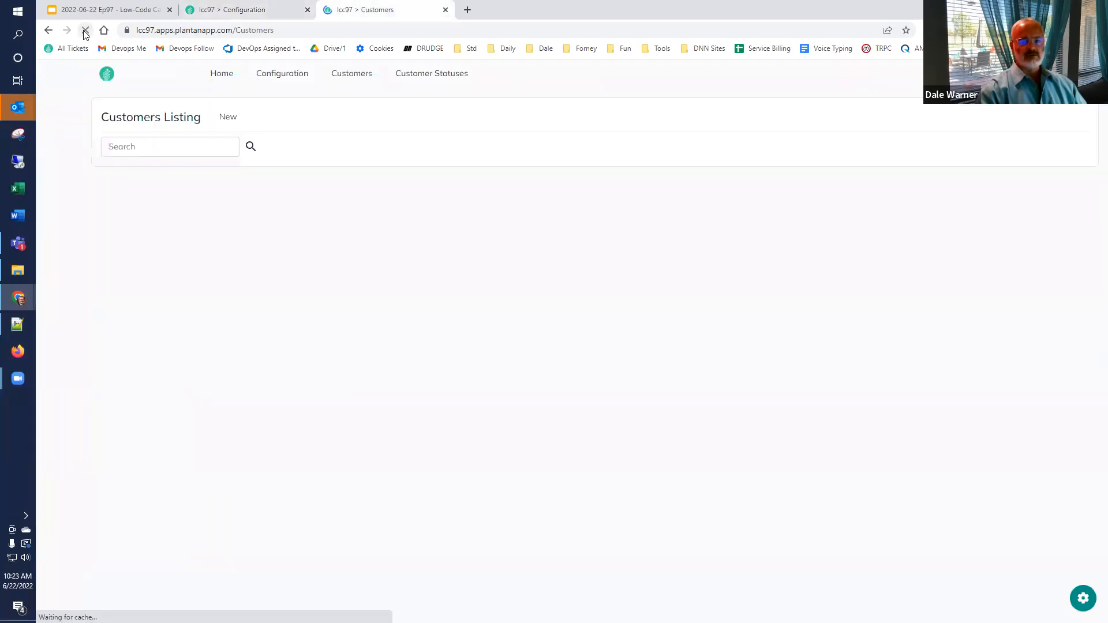
click(427, 79)
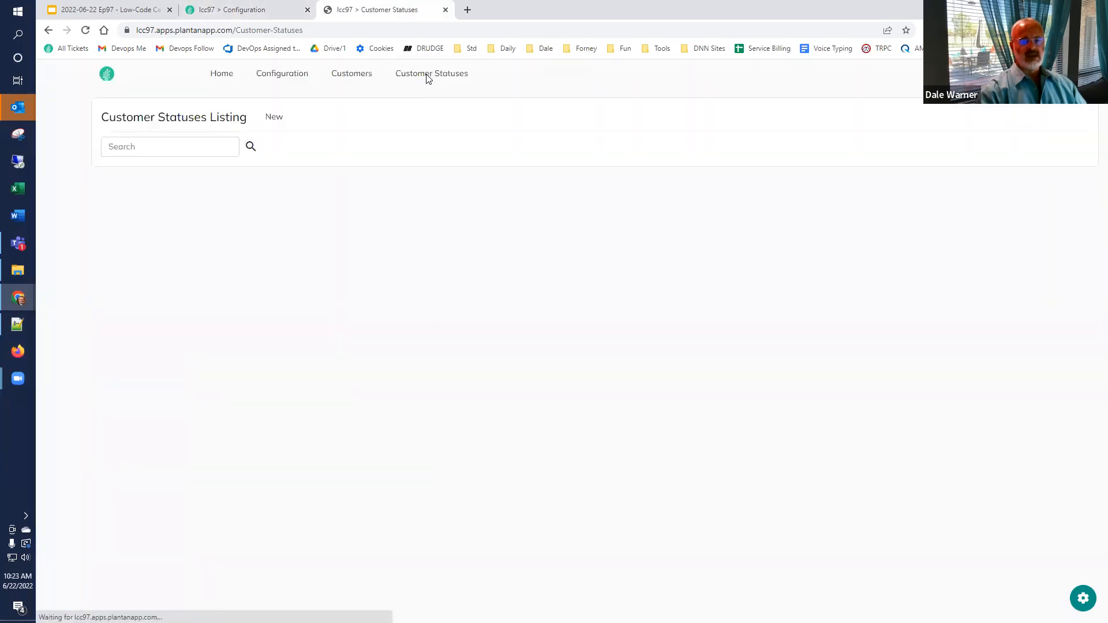
click(284, 124)
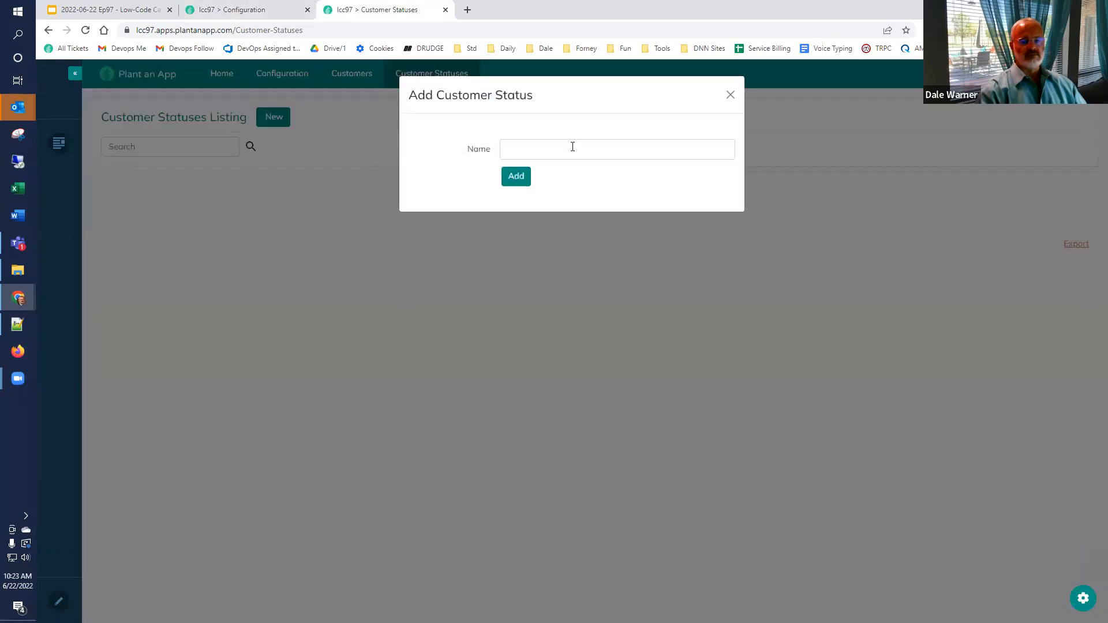
click(574, 152)
text(Active)
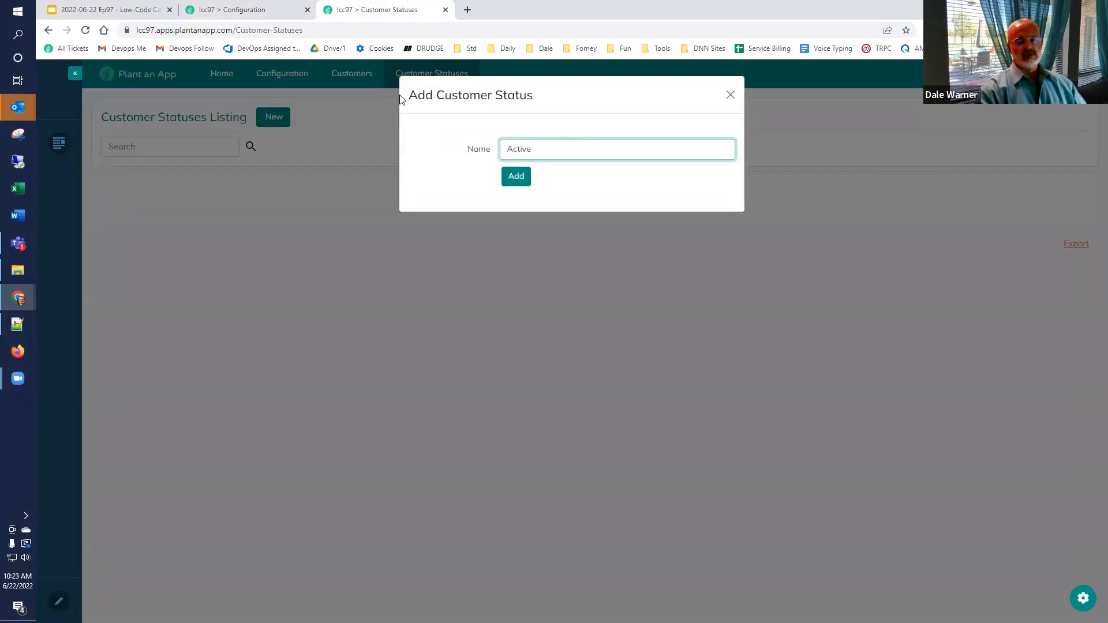
click(514, 175)
Step: Add a second customer status, Inactive, and return to the Customers listing
click(275, 120)
click(555, 149)
text(Inactive)
click(516, 175)
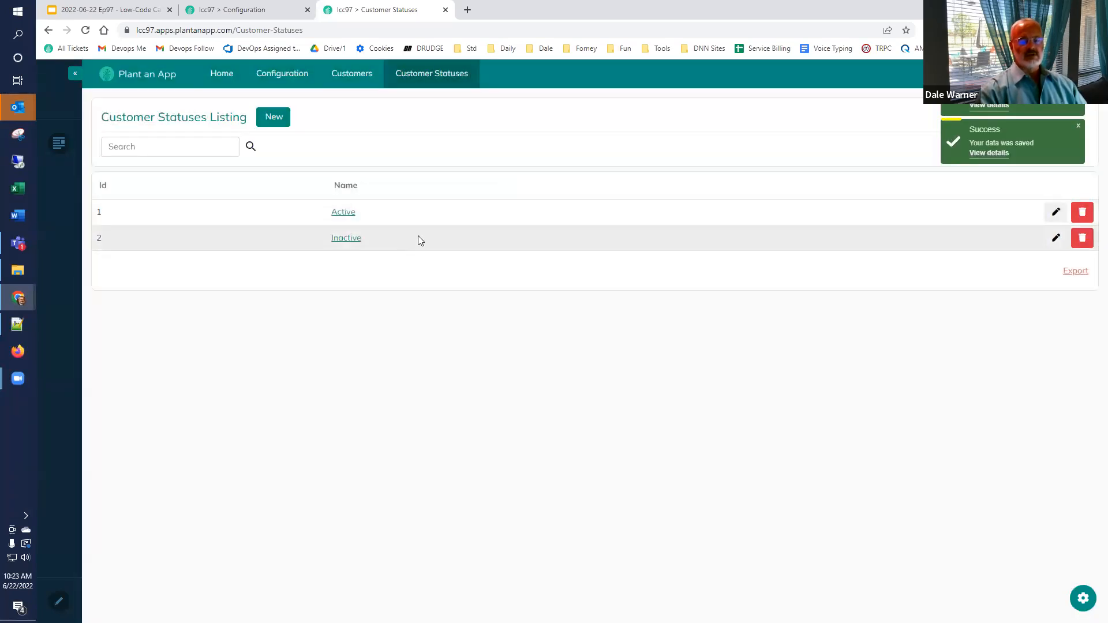
click(356, 73)
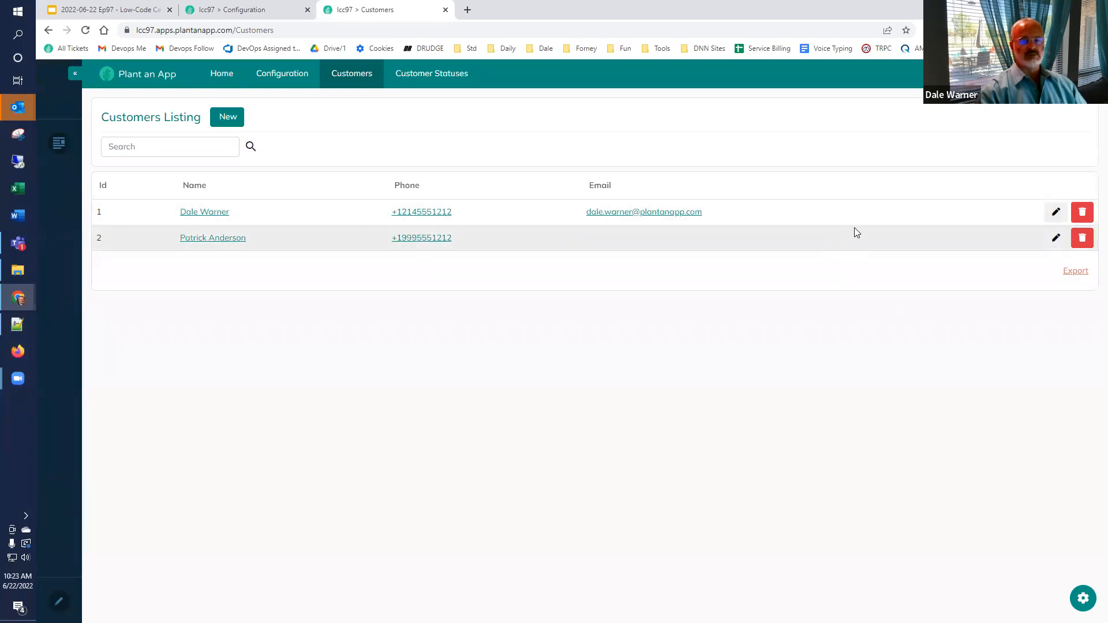
Step: Add a new property named Status to the Customer entity
click(253, 12)
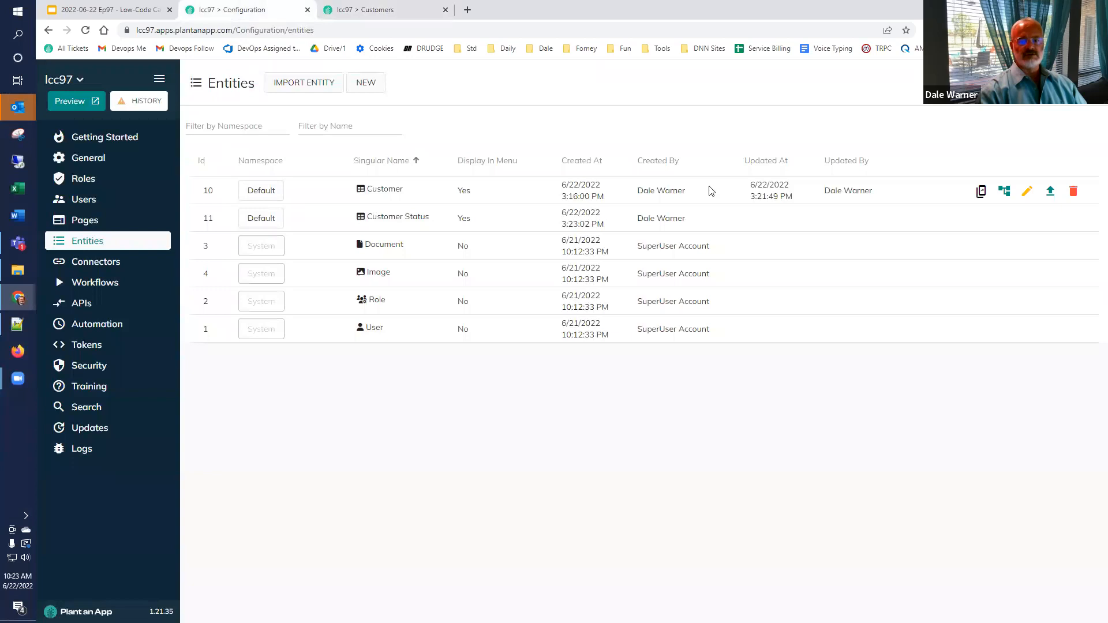
click(1031, 197)
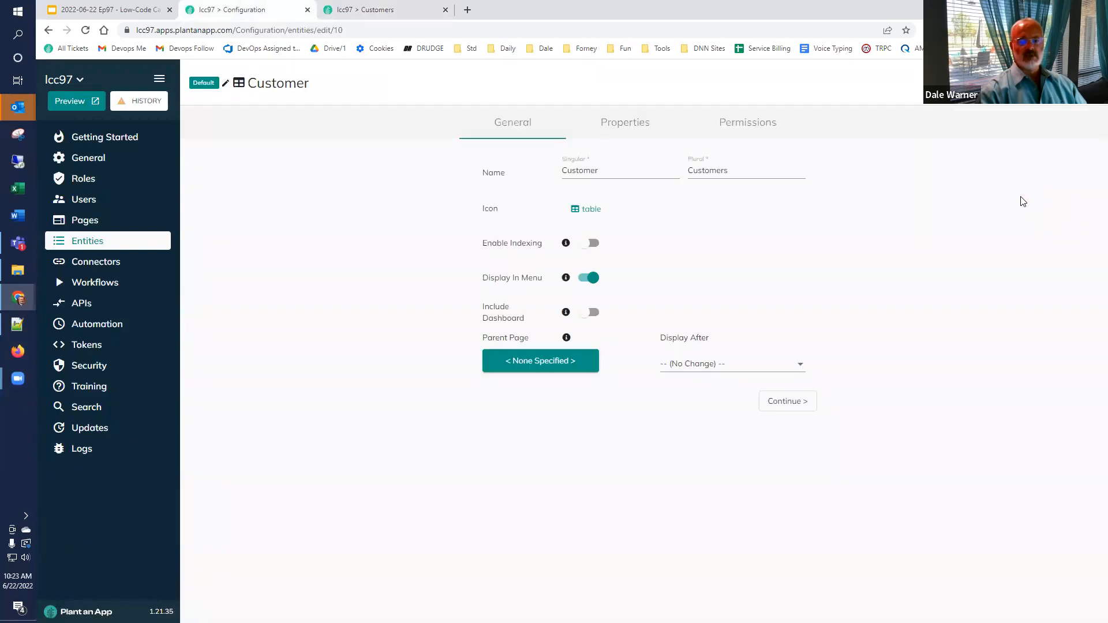
click(633, 126)
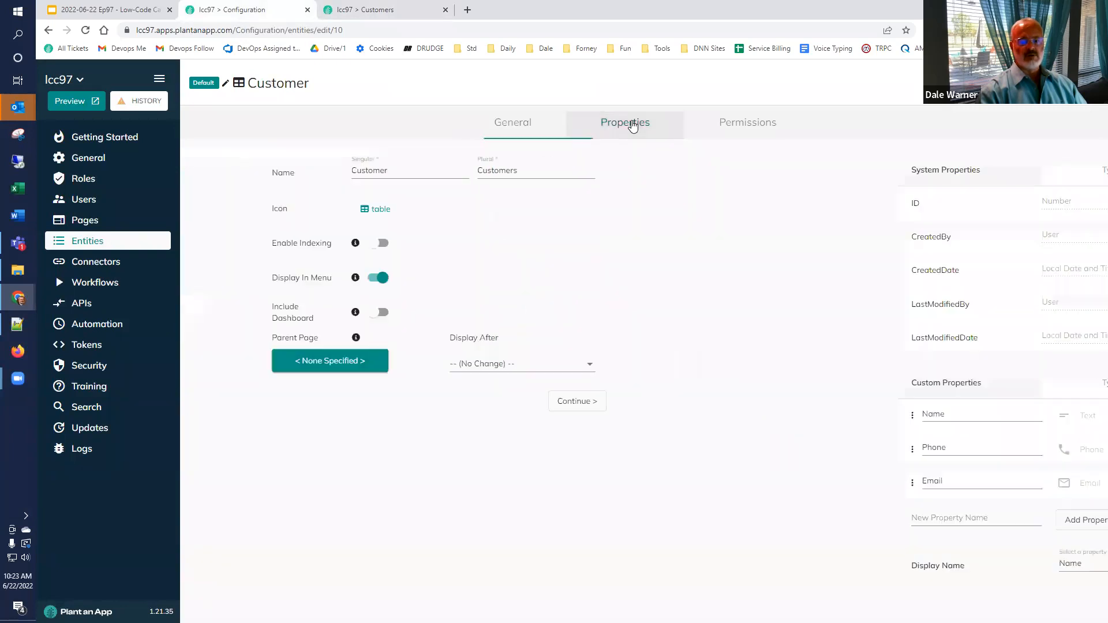
click(263, 518)
text(Status)
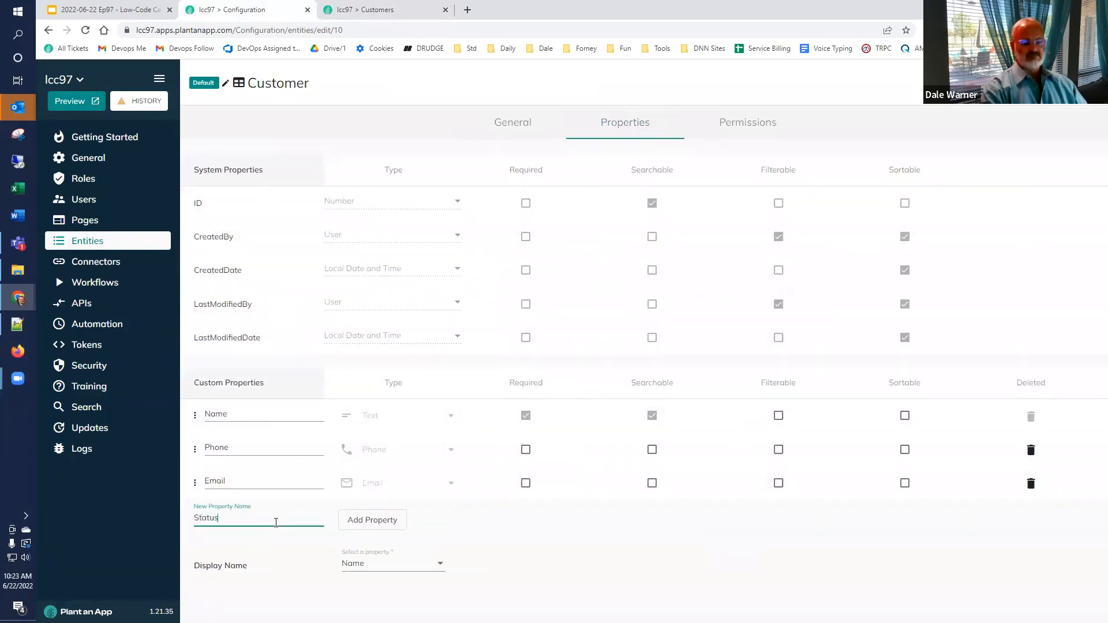
click(373, 526)
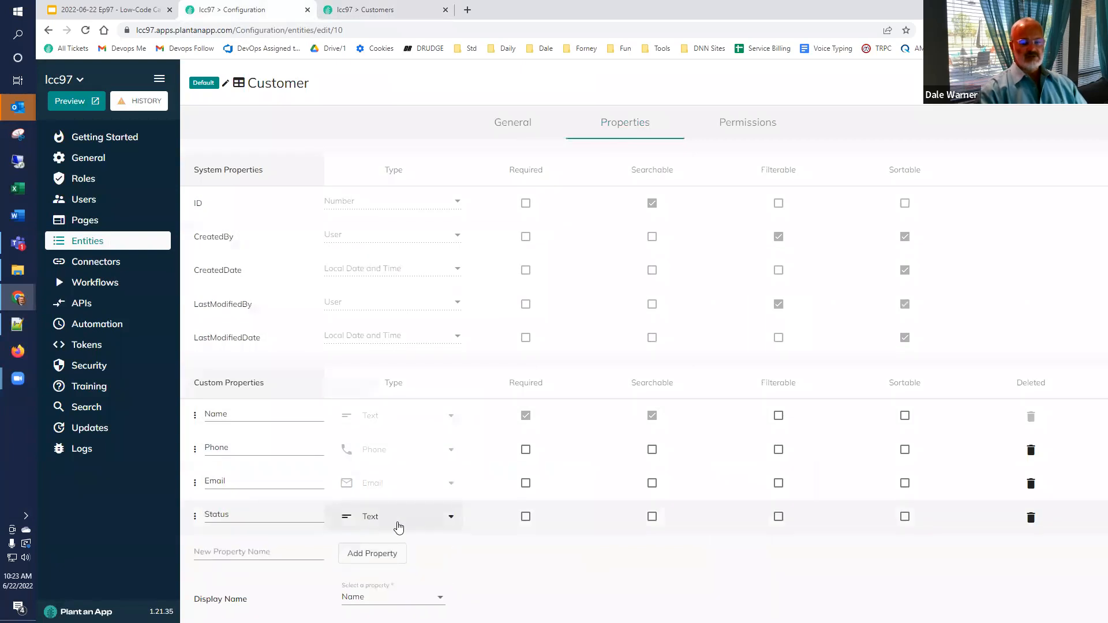
Step: Make Status a Customer Status lookup and save the entity, overriding page changes
click(397, 523)
scroll(459, 446, down, 1)
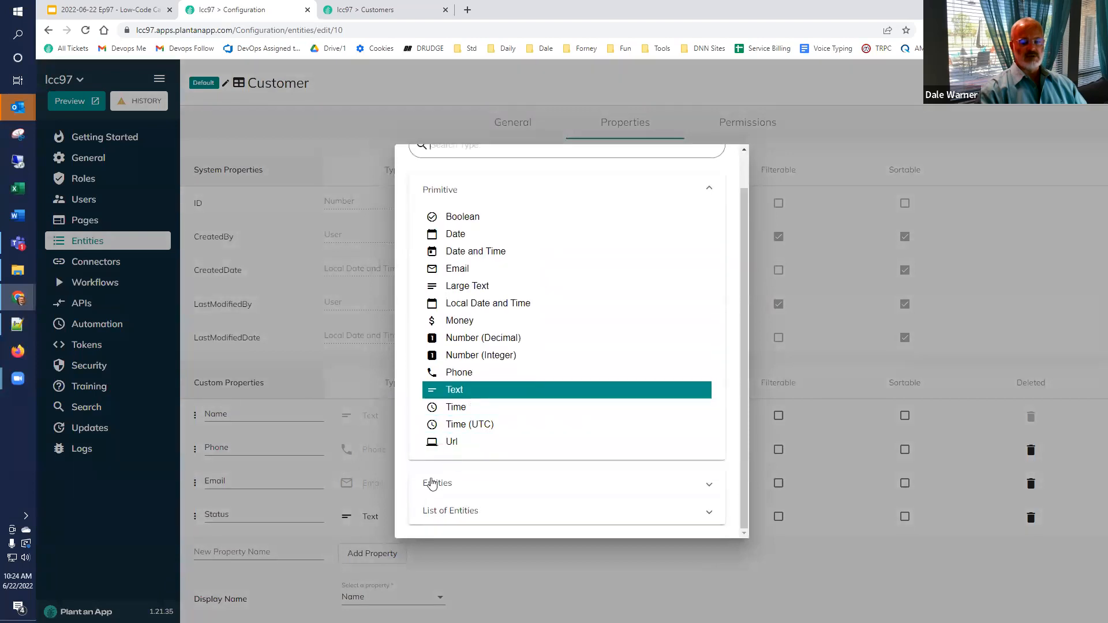
click(439, 488)
scroll(436, 487, down, 3)
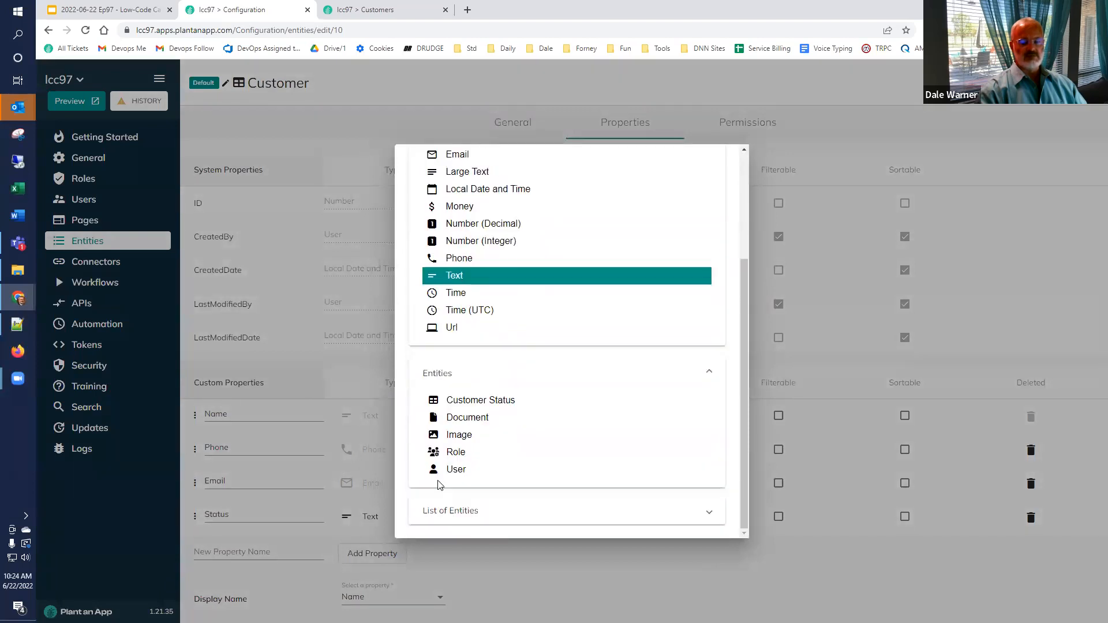
click(467, 406)
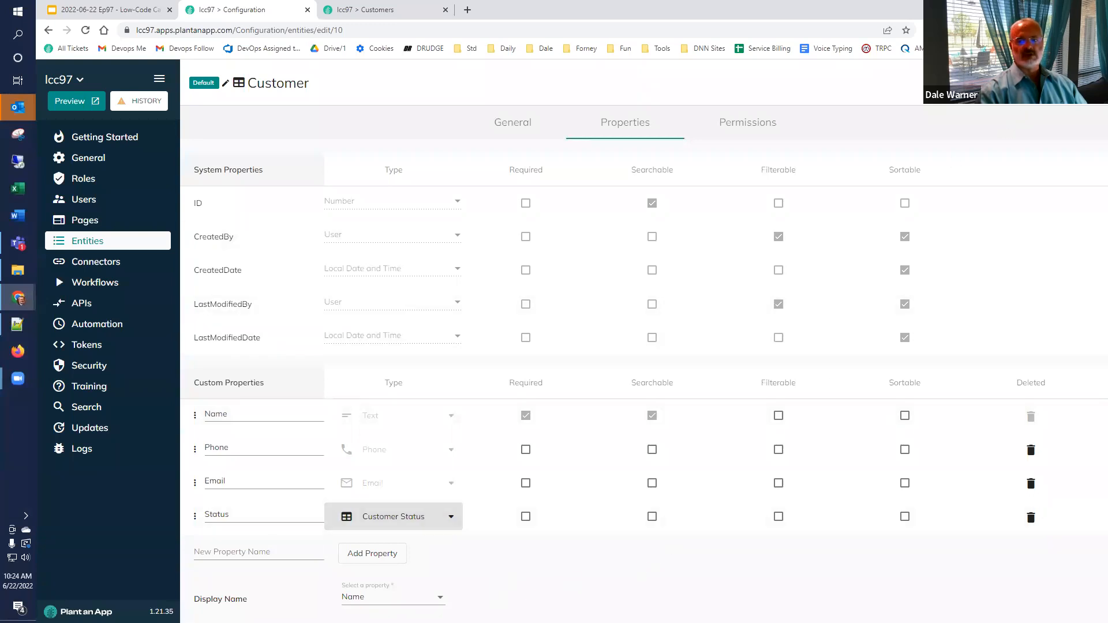
click(1052, 87)
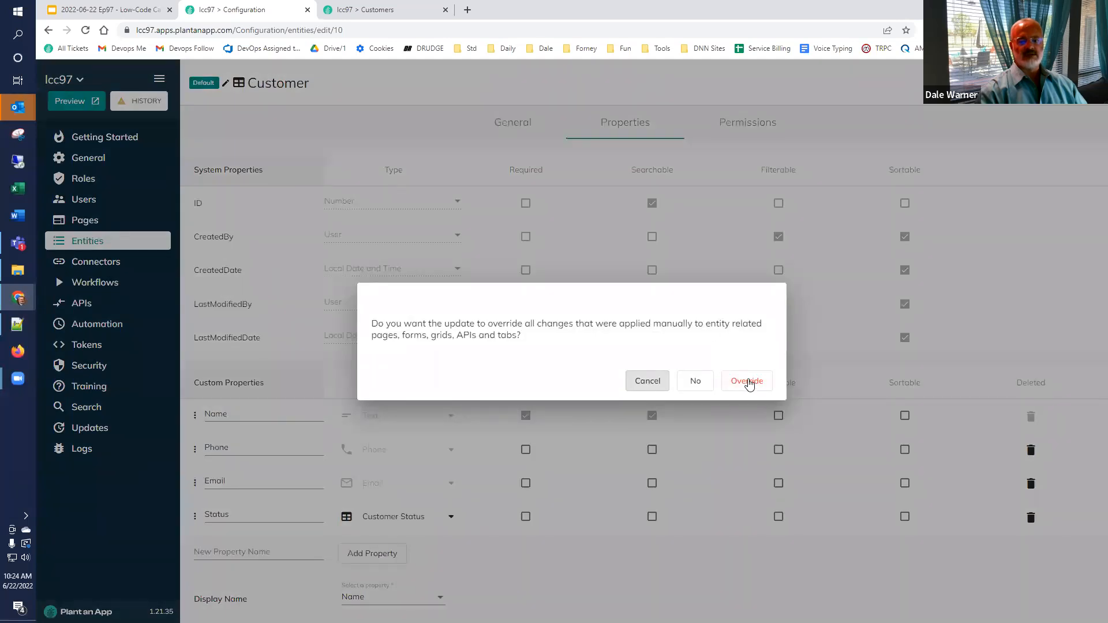
click(748, 382)
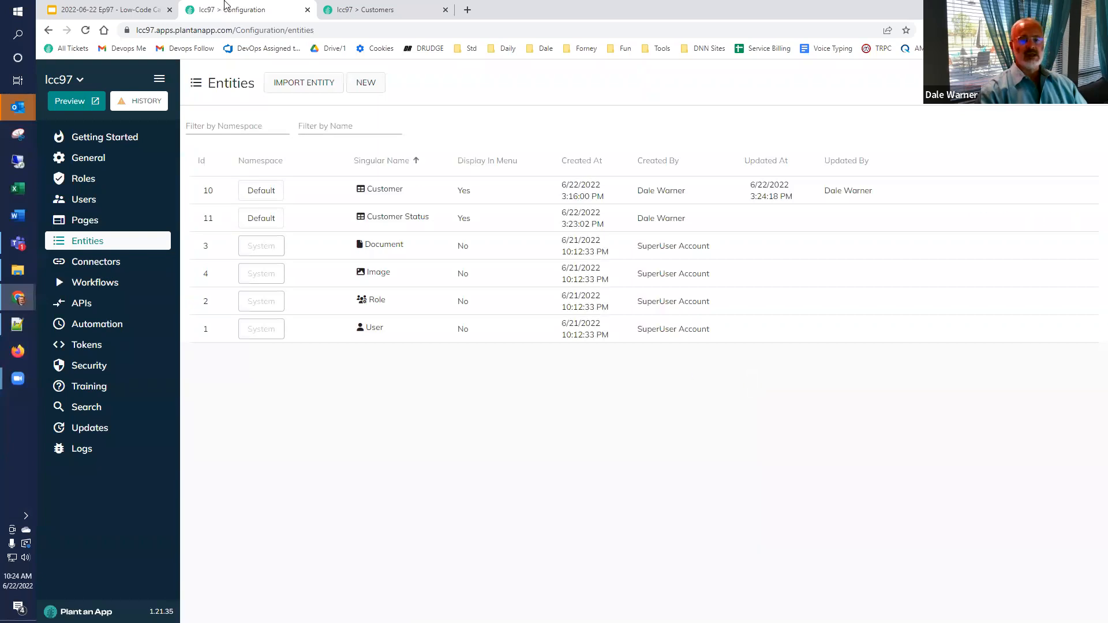
Step: Reload the Customers listing and set the first customer's status to Active
click(361, 11)
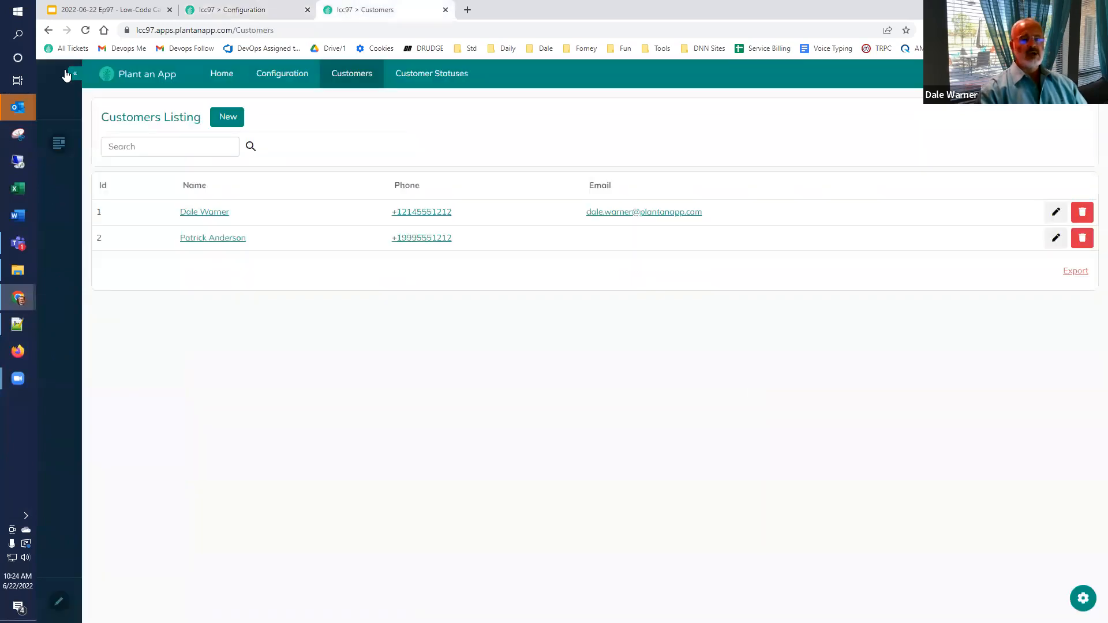
click(86, 32)
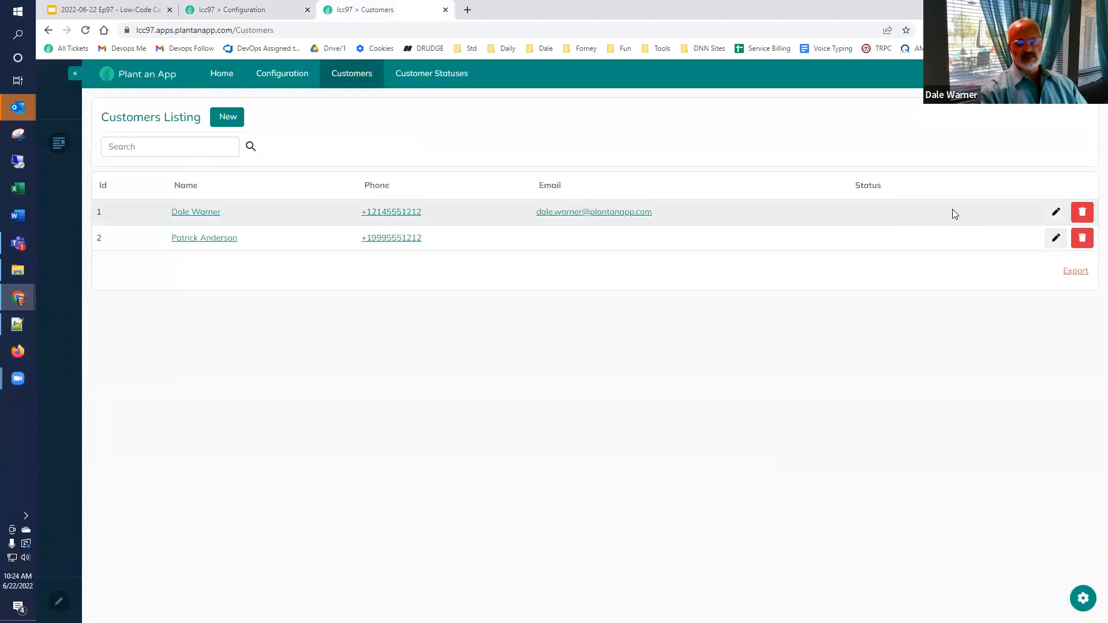
click(1056, 212)
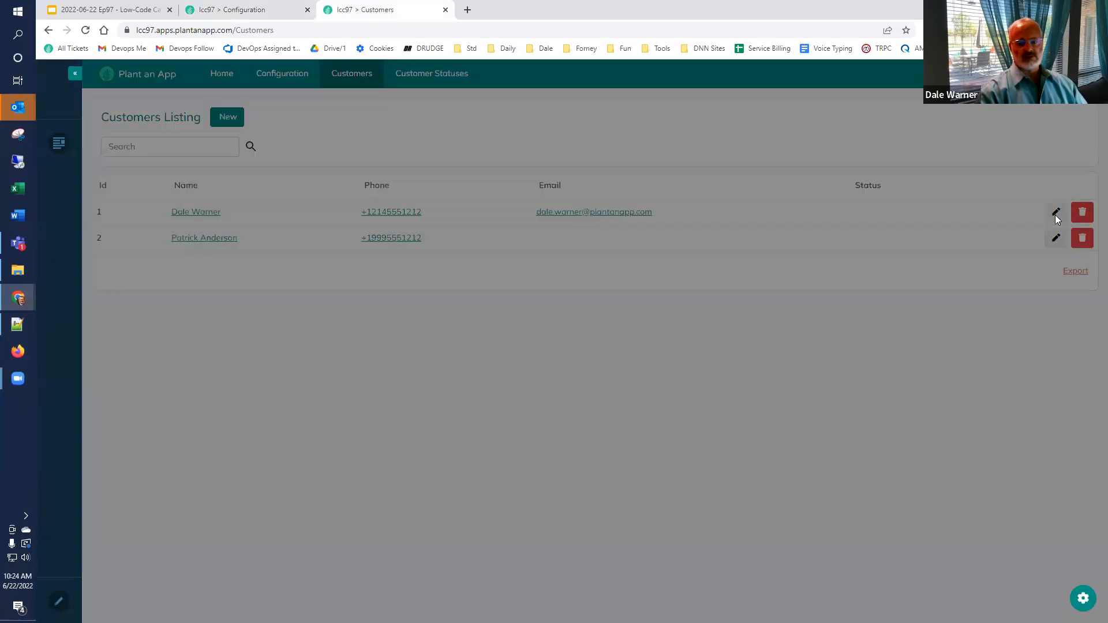
click(590, 234)
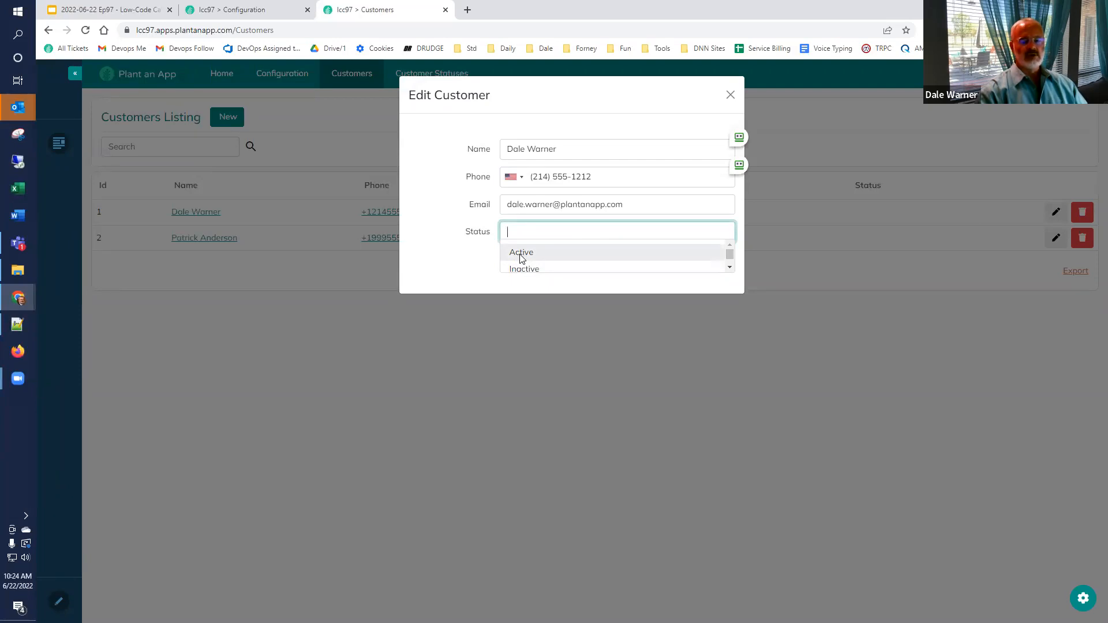
click(522, 254)
click(523, 258)
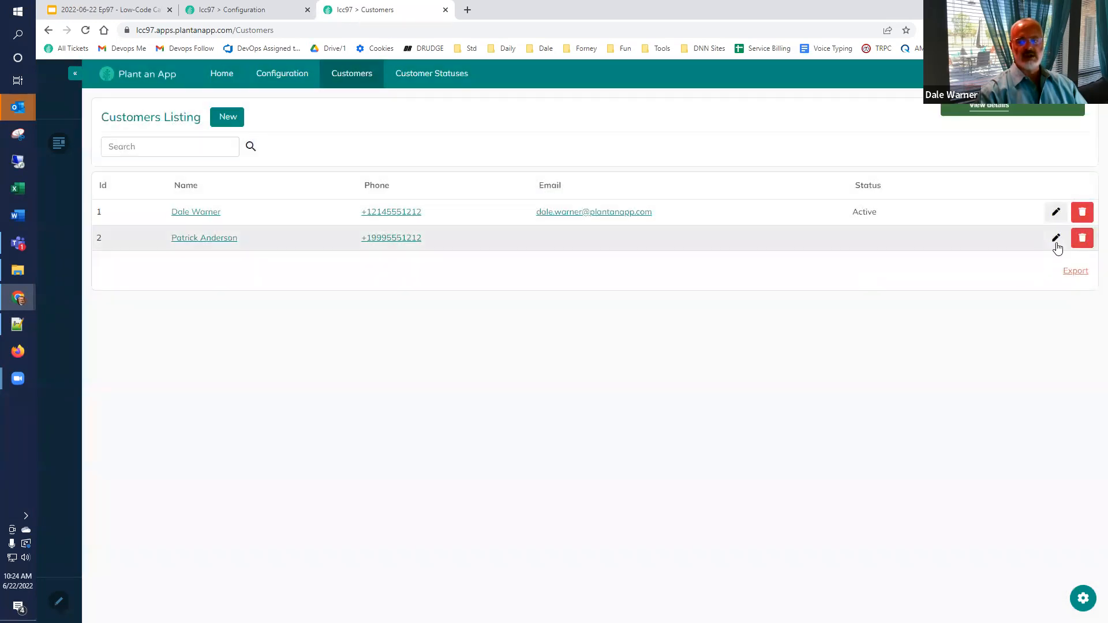
Step: Set the second customer's status to Active, then open a blank Add Customer form
click(1056, 240)
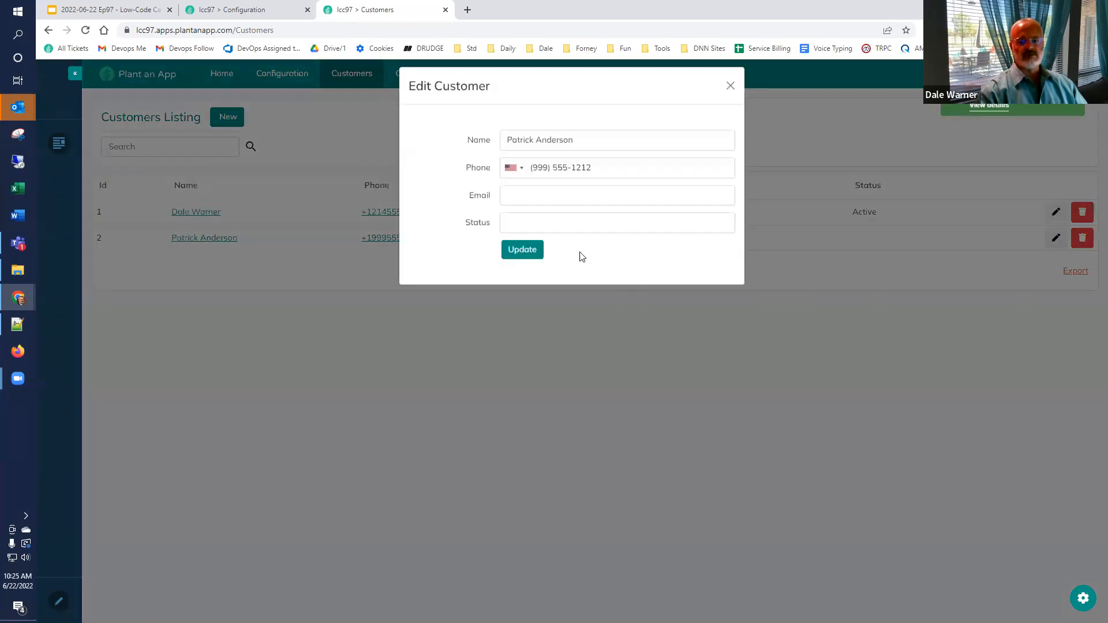
click(564, 233)
click(522, 252)
click(521, 259)
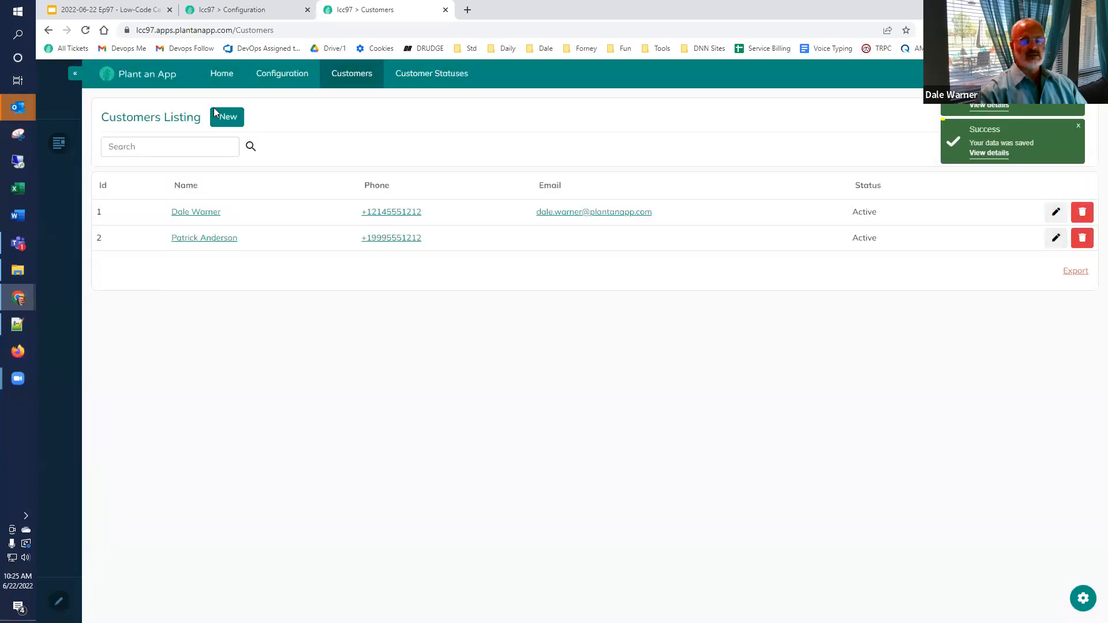
click(215, 117)
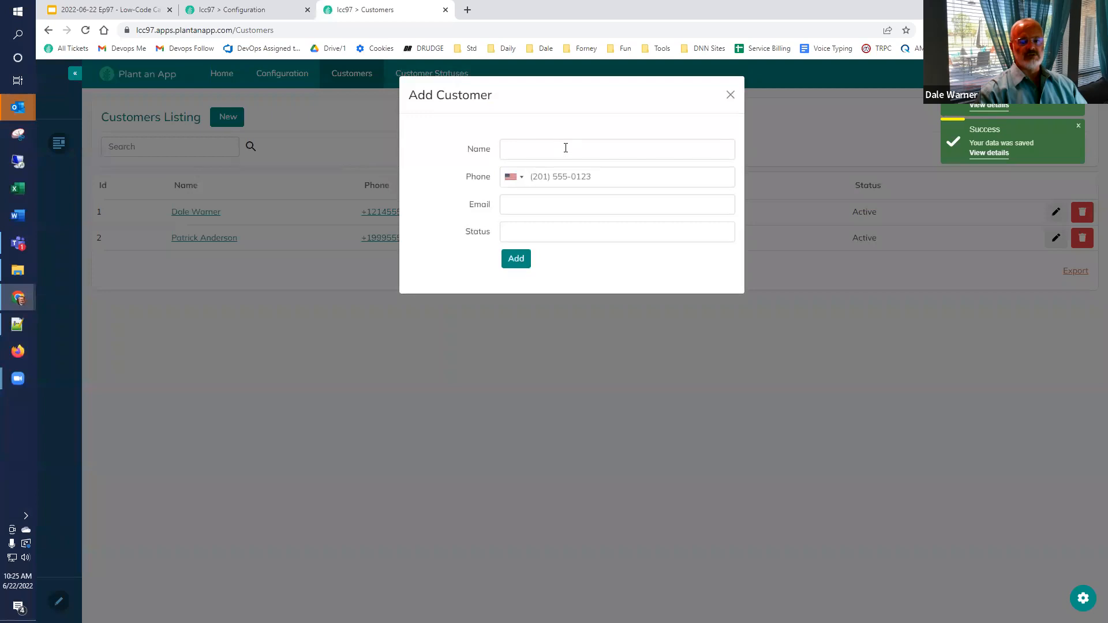
Step: Add a third customer by name, typing 'inatcive' into the Status field
text(John )
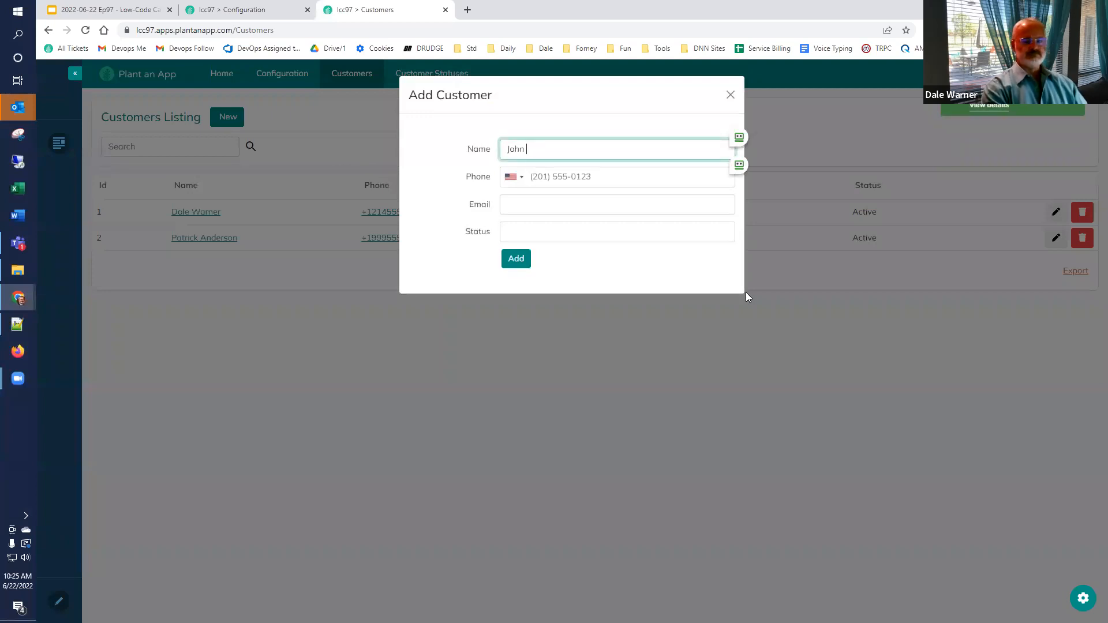
text(Wayne)
key(Tab)
key(Tab)
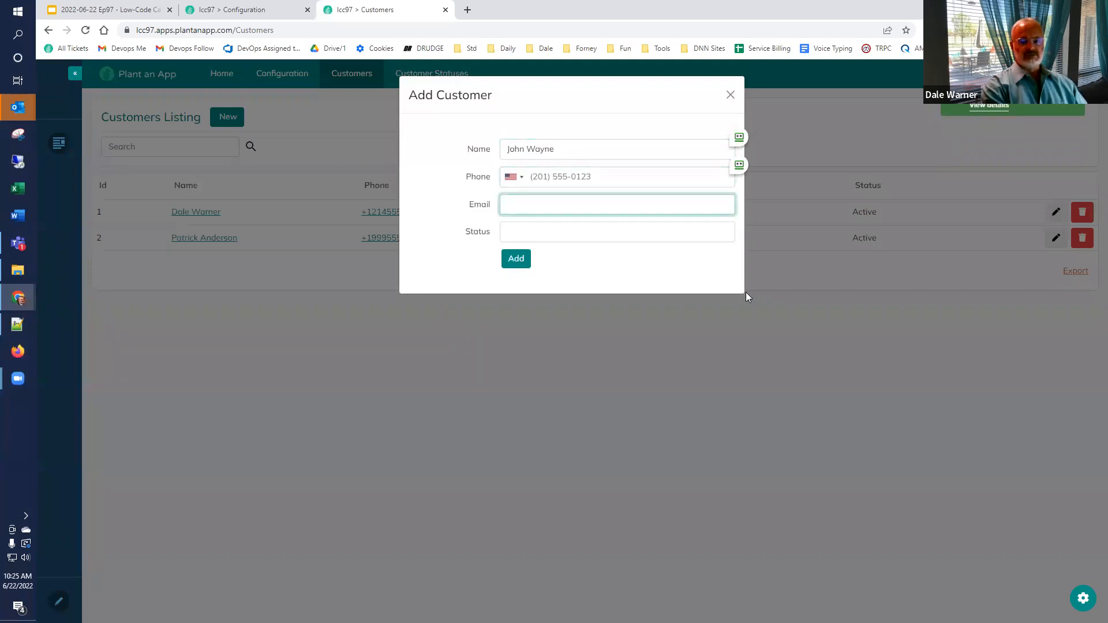
key(Tab)
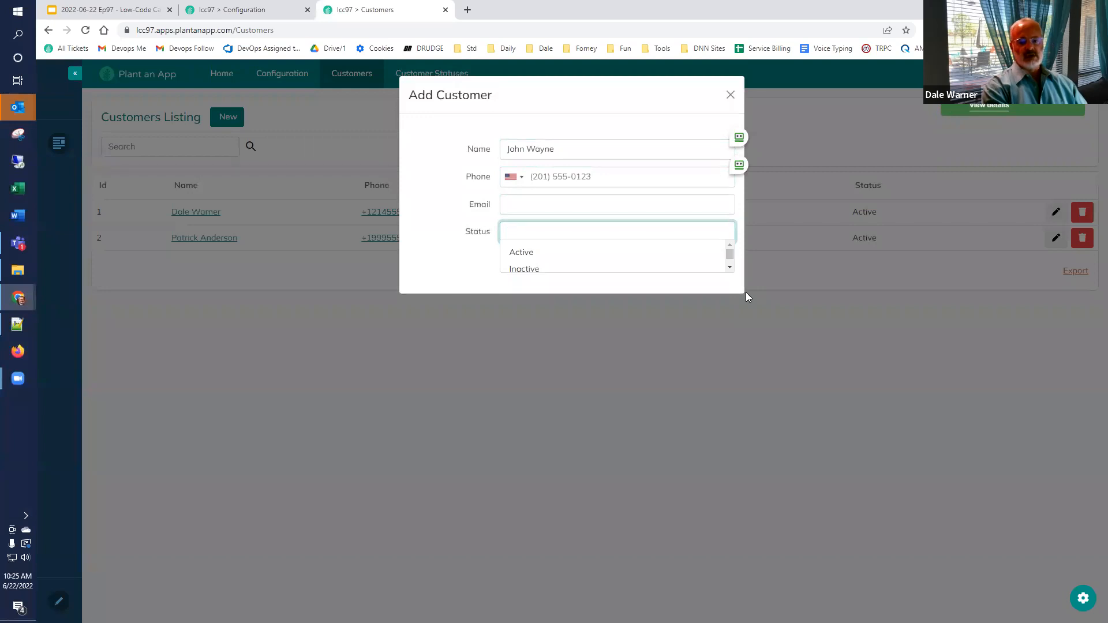
text(ina)
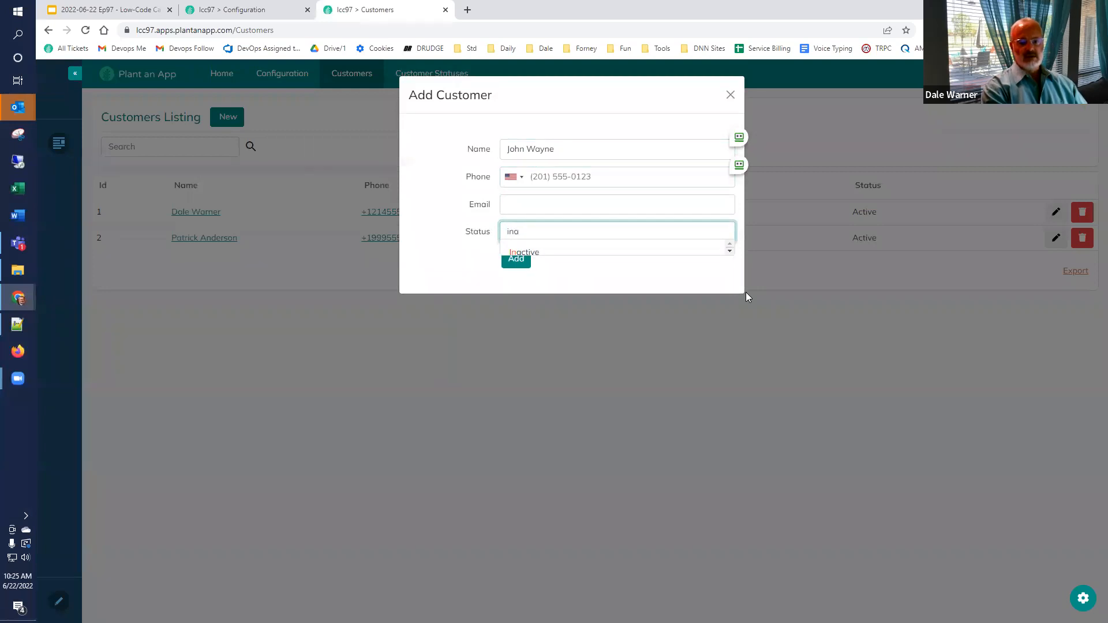
text(tcive)
click(517, 264)
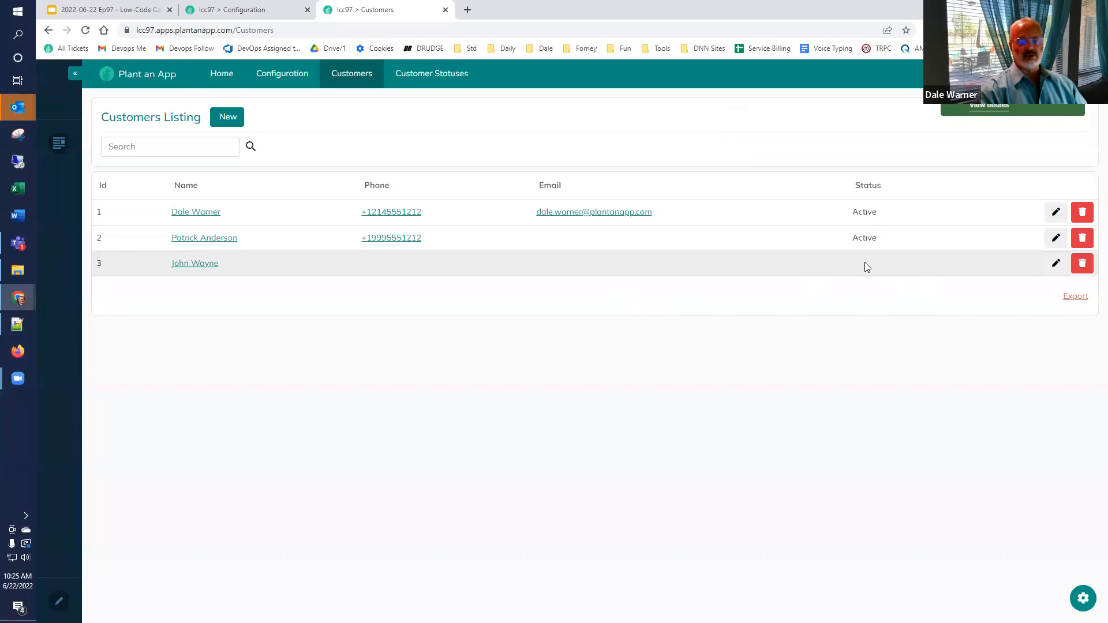
Step: Edit the new customer and set its status to Inactive from the lookup
click(1057, 263)
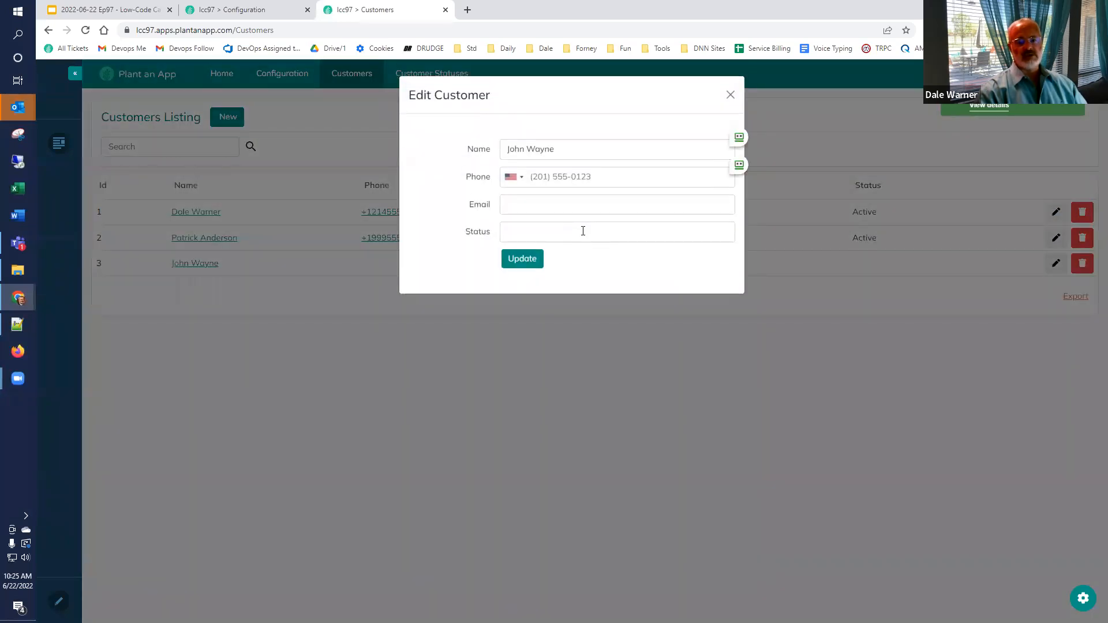
click(583, 231)
click(531, 270)
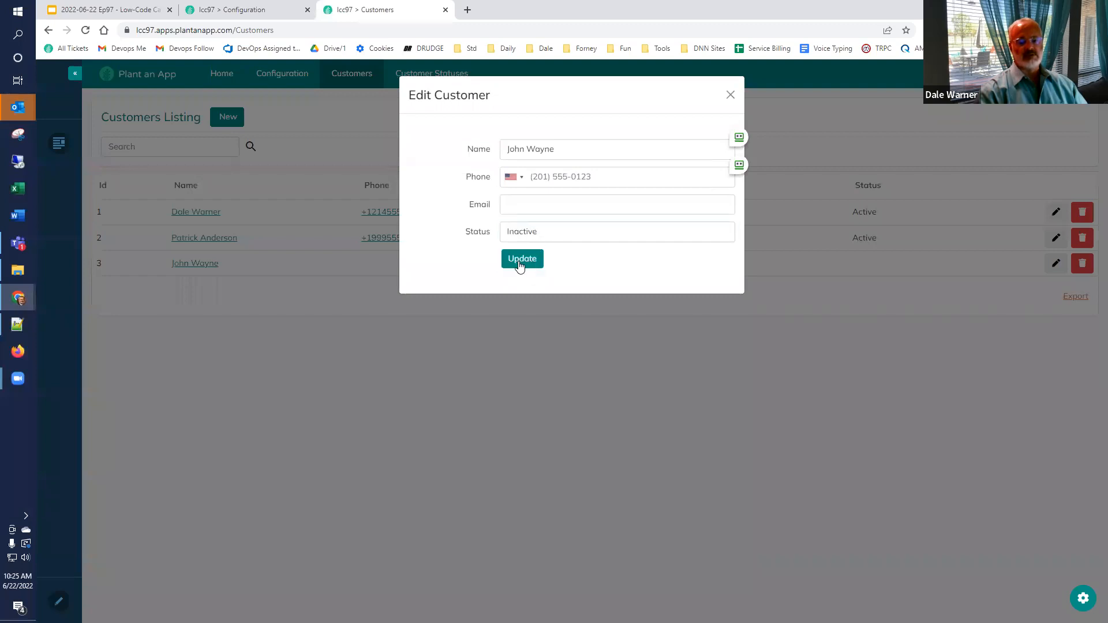
click(520, 264)
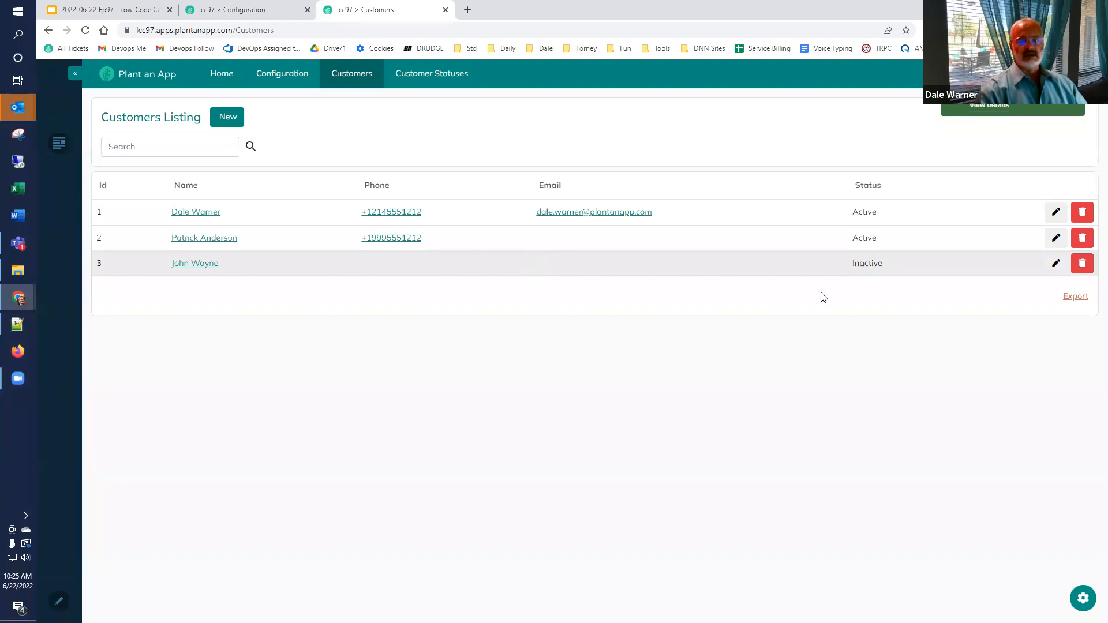
Step: Mark the Customer entity's Status property as required and save, overriding page changes
click(262, 10)
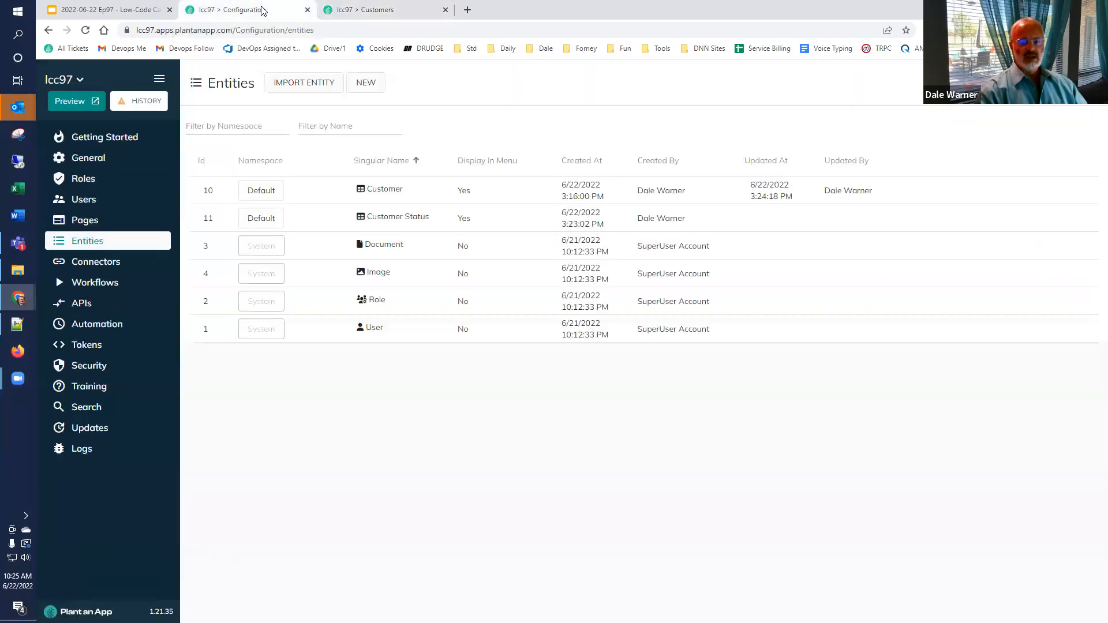
mouse_move(1052, 195)
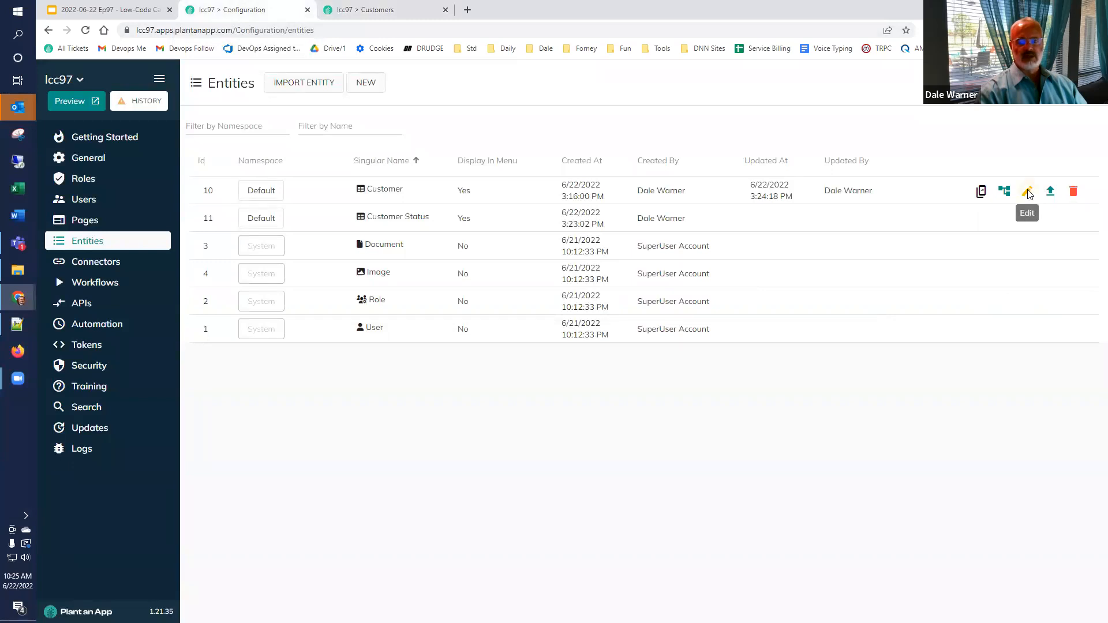
click(1028, 194)
click(600, 126)
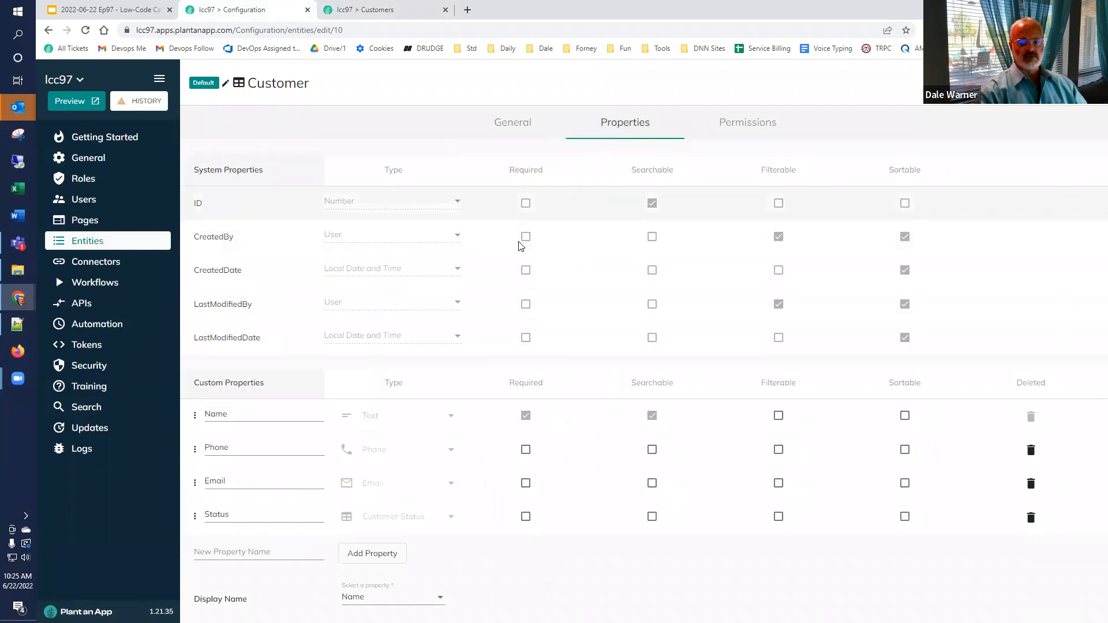
click(526, 519)
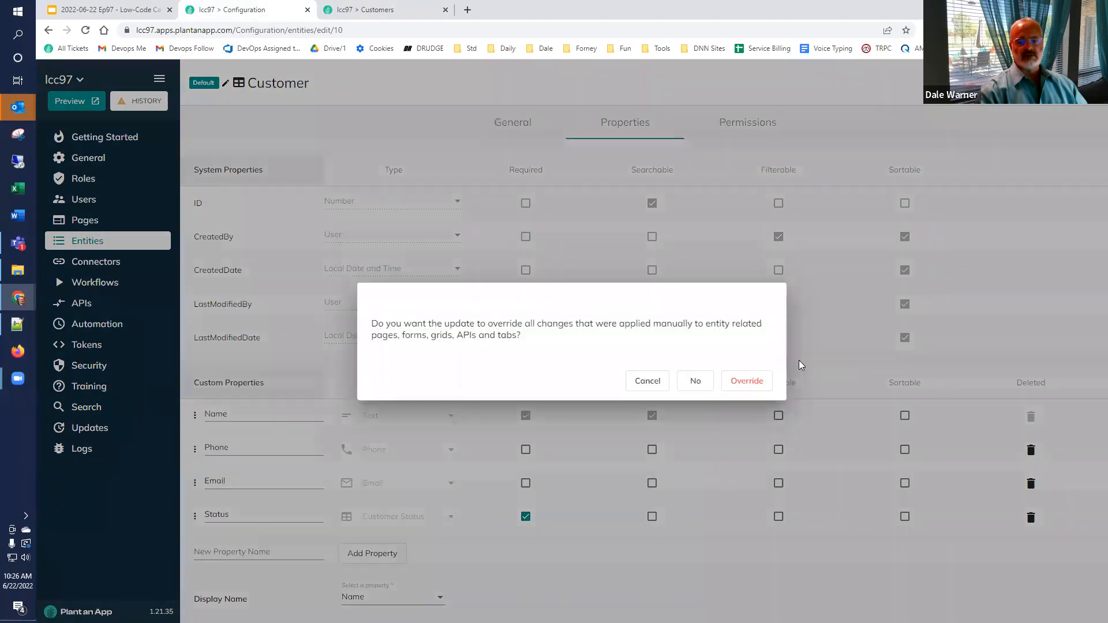
click(749, 381)
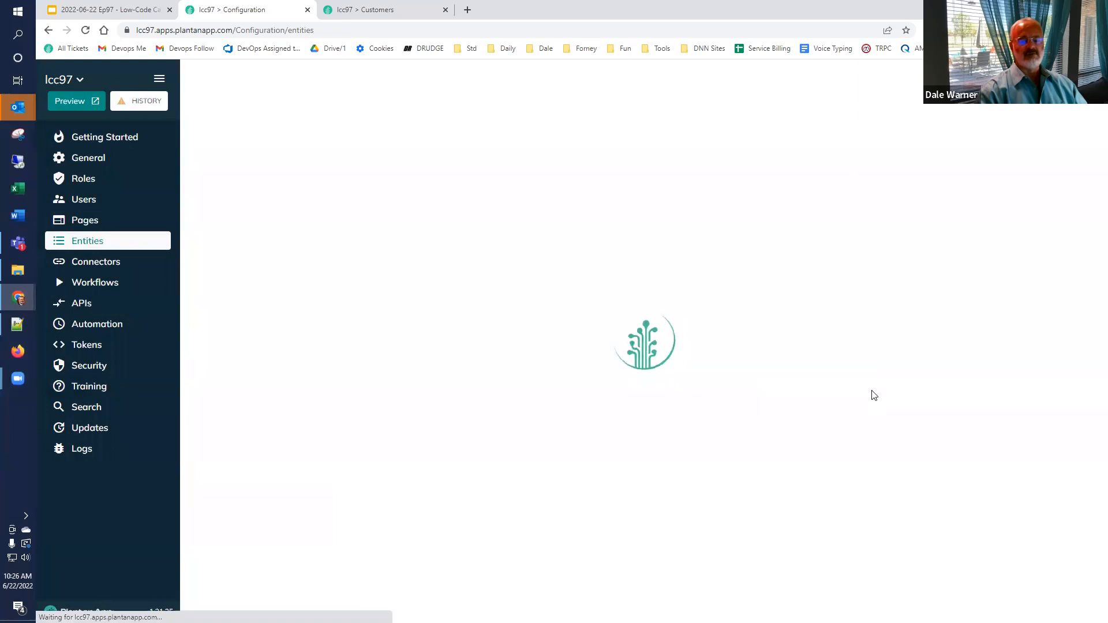
click(361, 9)
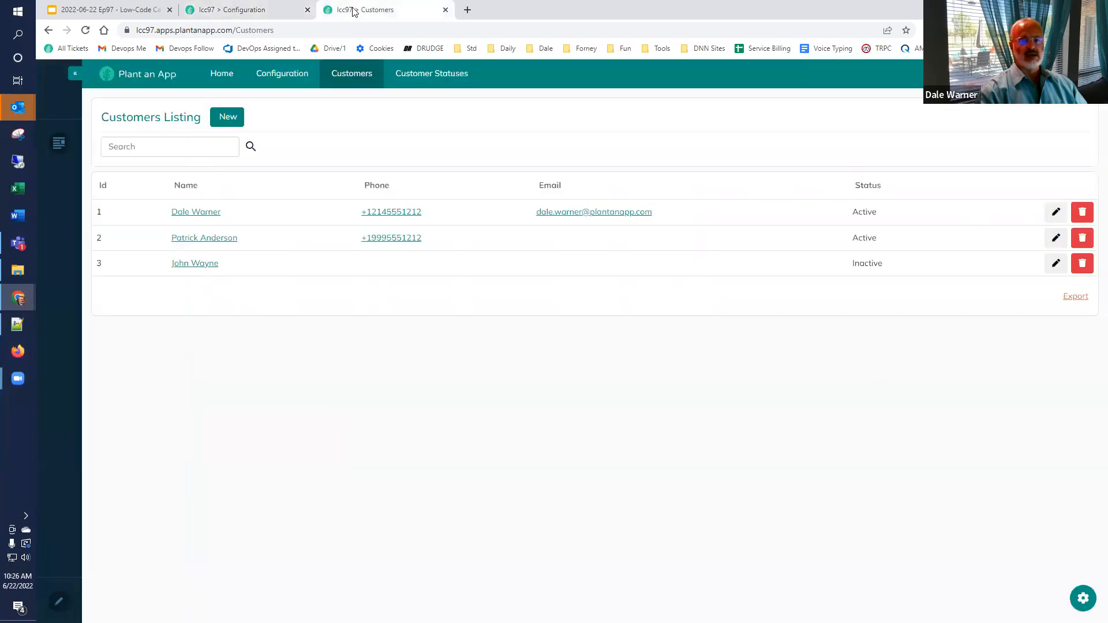
Step: Reload the Customers listing and open customer 3's record in the Edit Customer form
click(84, 30)
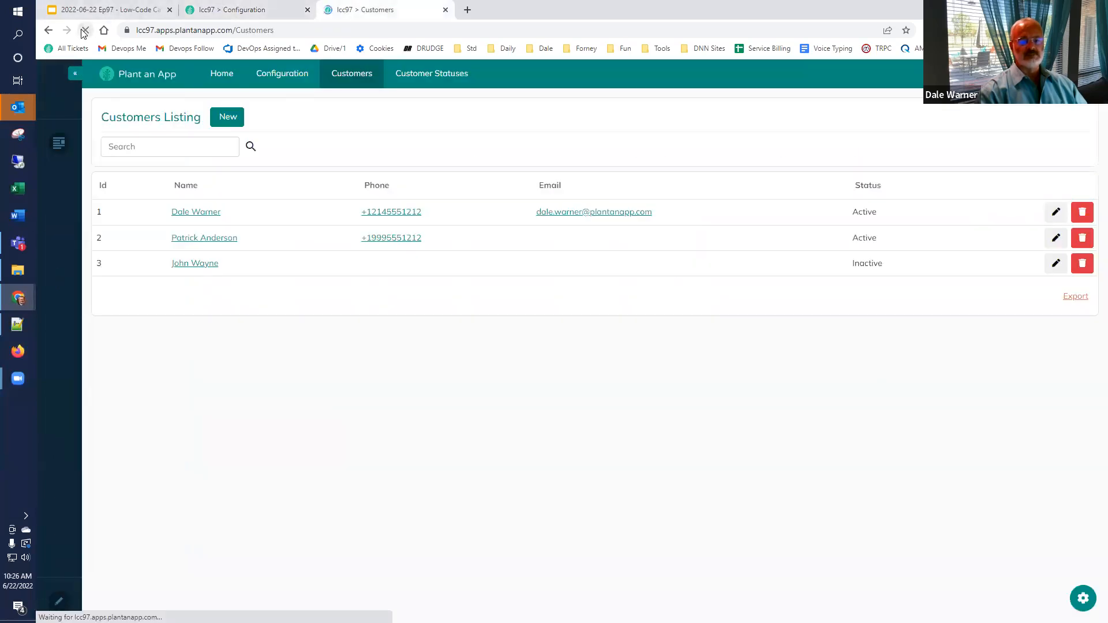
click(1055, 267)
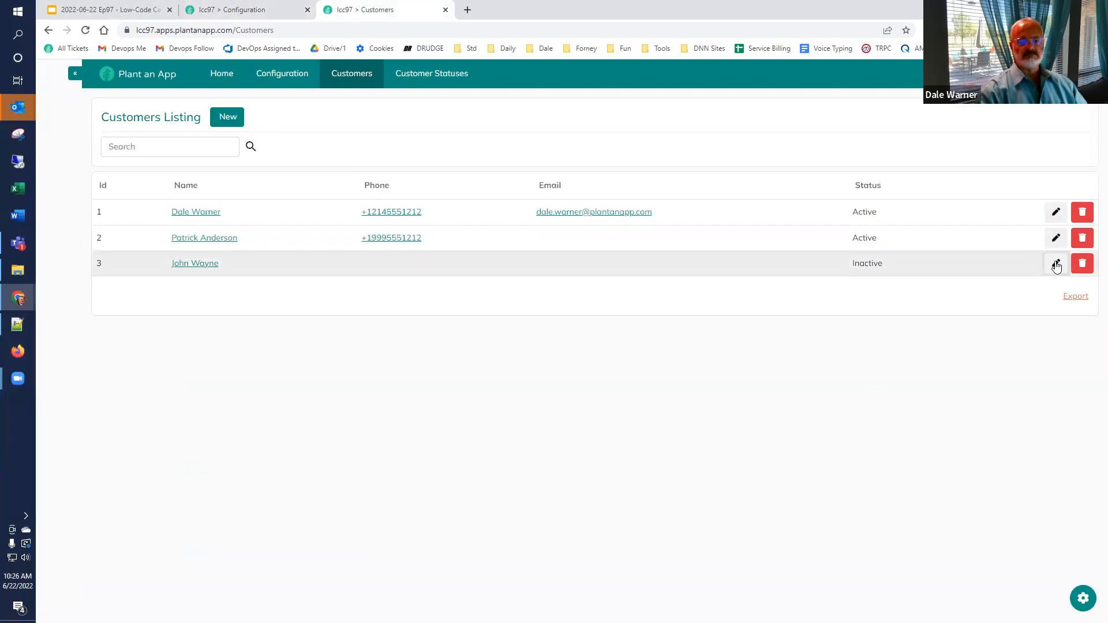
click(85, 30)
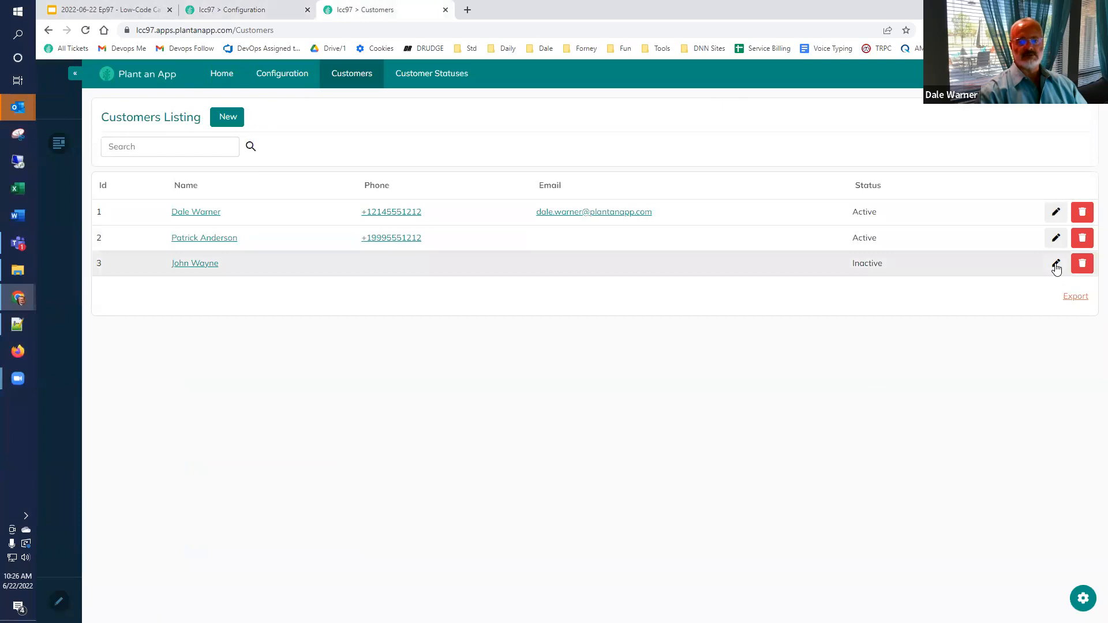
click(1057, 266)
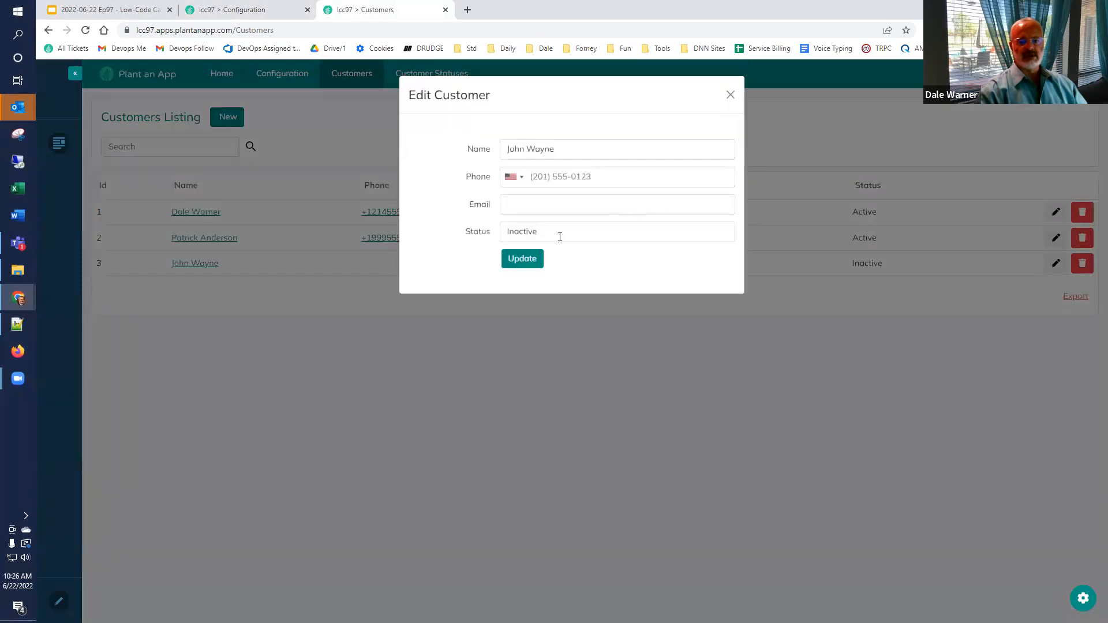
Step: Close the edit form and try adding customer 'Another Person' without a status
click(560, 226)
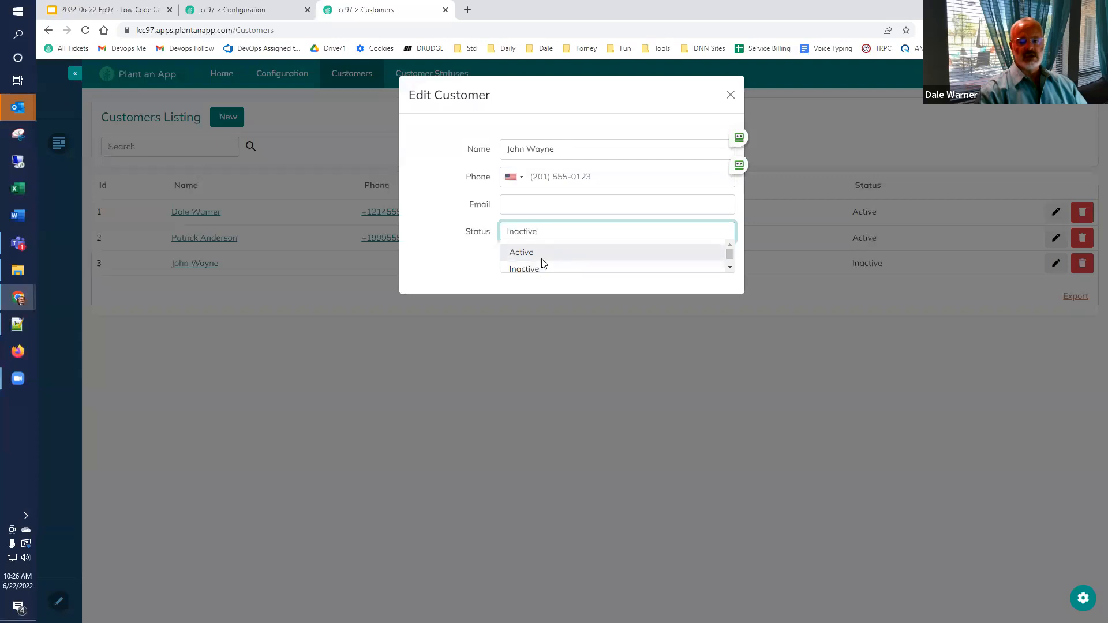
click(730, 95)
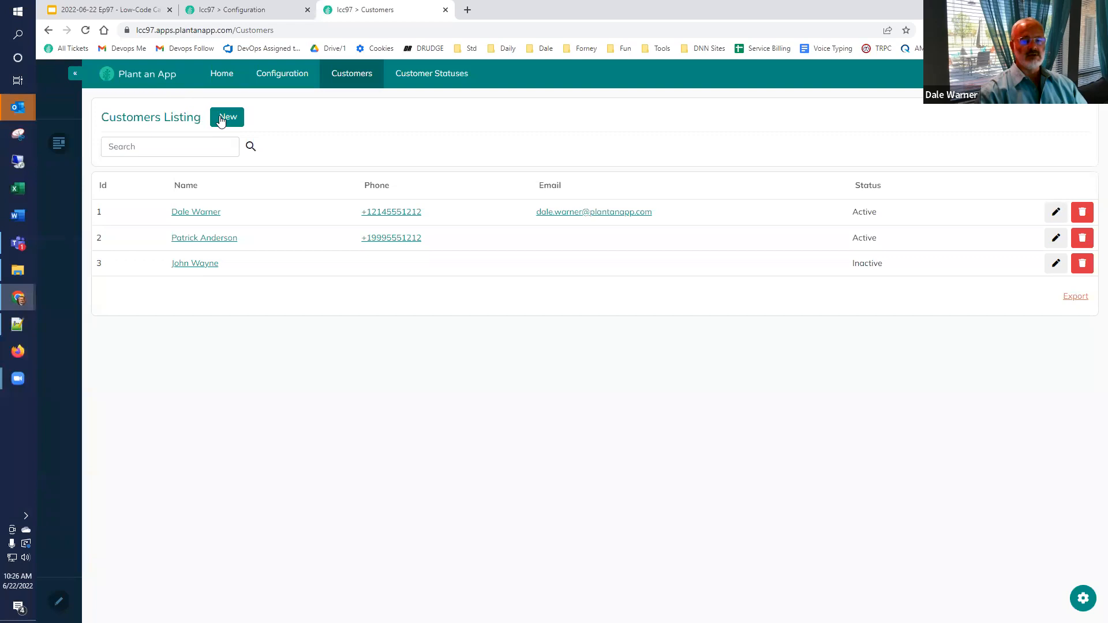
click(223, 117)
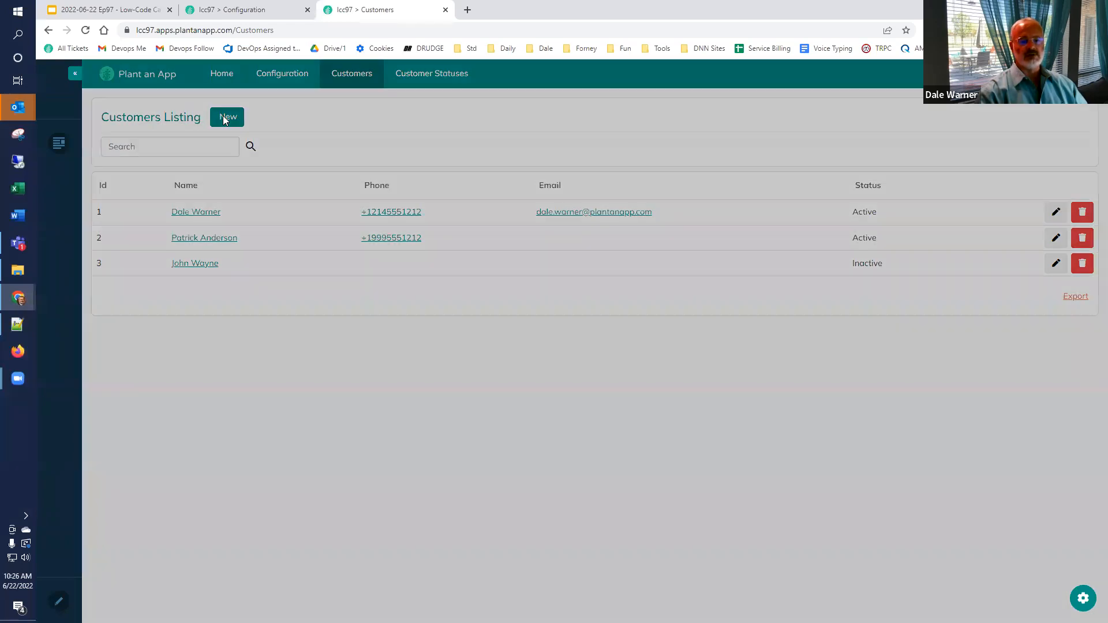
text(Third)
key(ctrl+a)
text(Another Person)
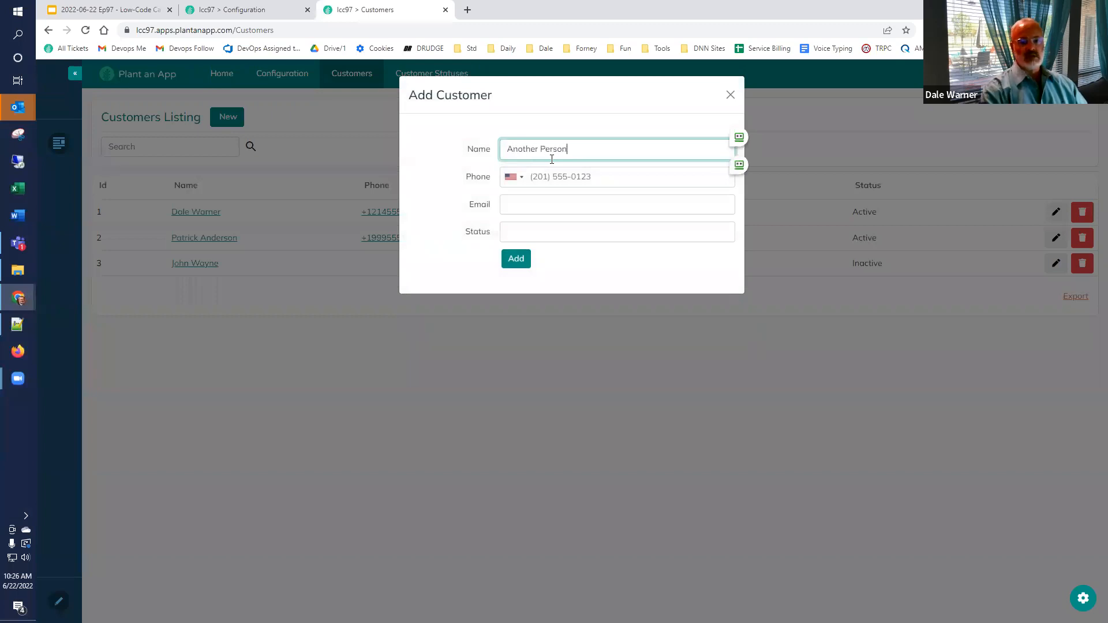
click(516, 265)
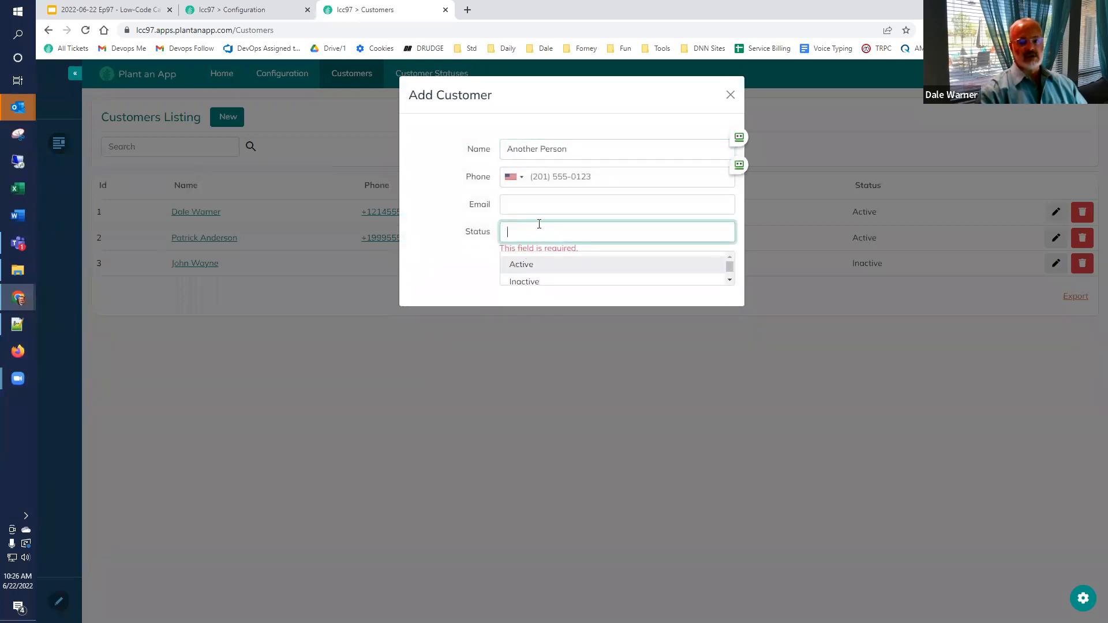
Step: Choose Active as the status, save the new customer, then view Customer Statuses
click(527, 270)
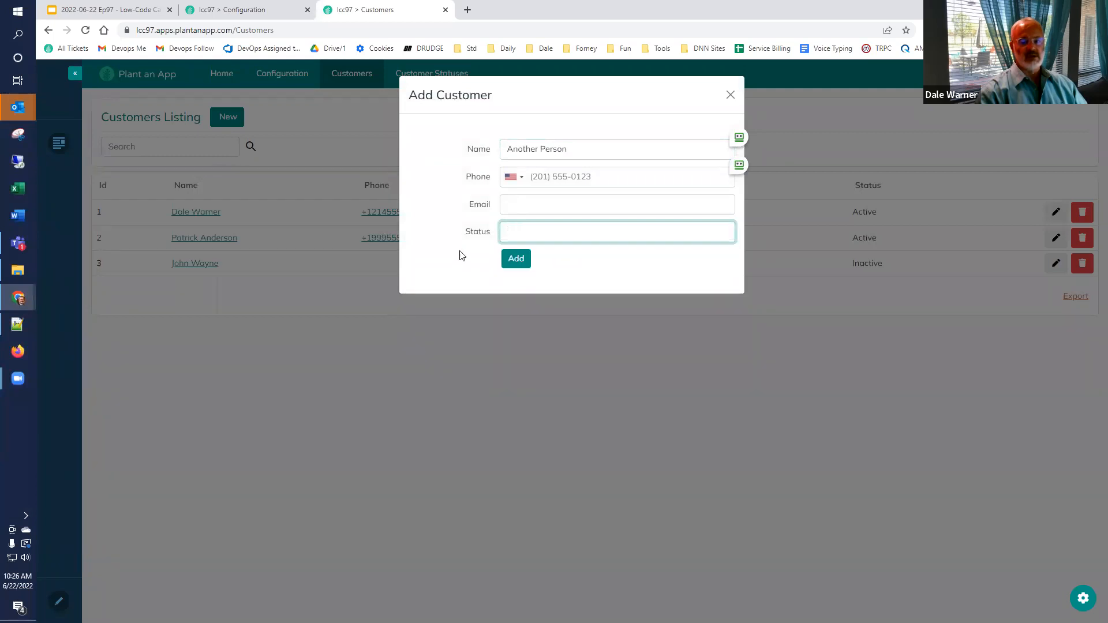
click(515, 257)
text(activ)
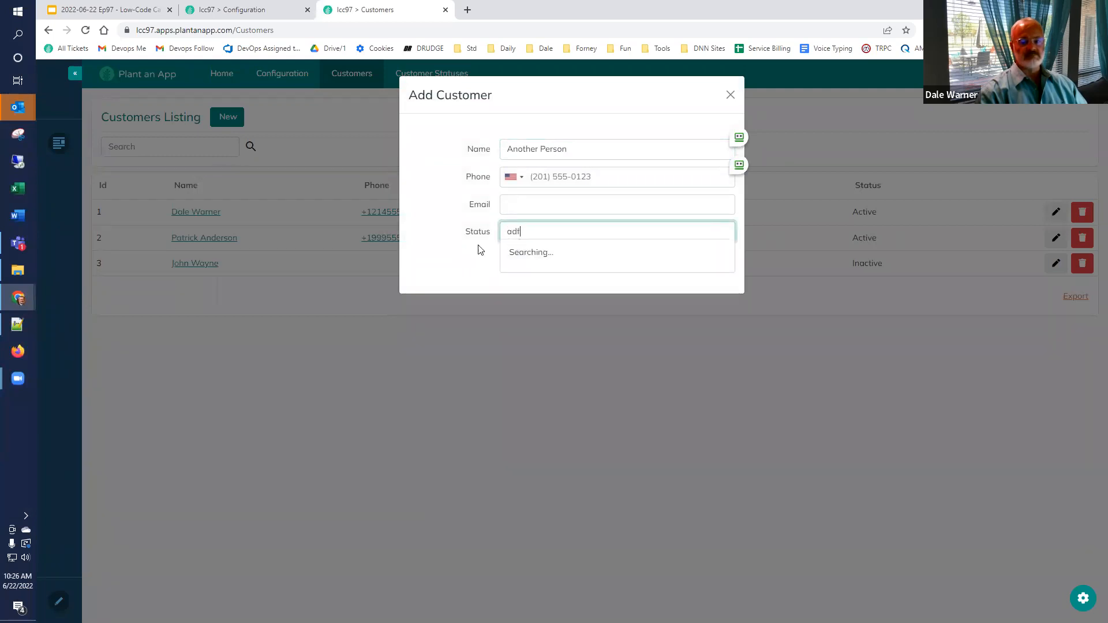
click(512, 265)
click(515, 271)
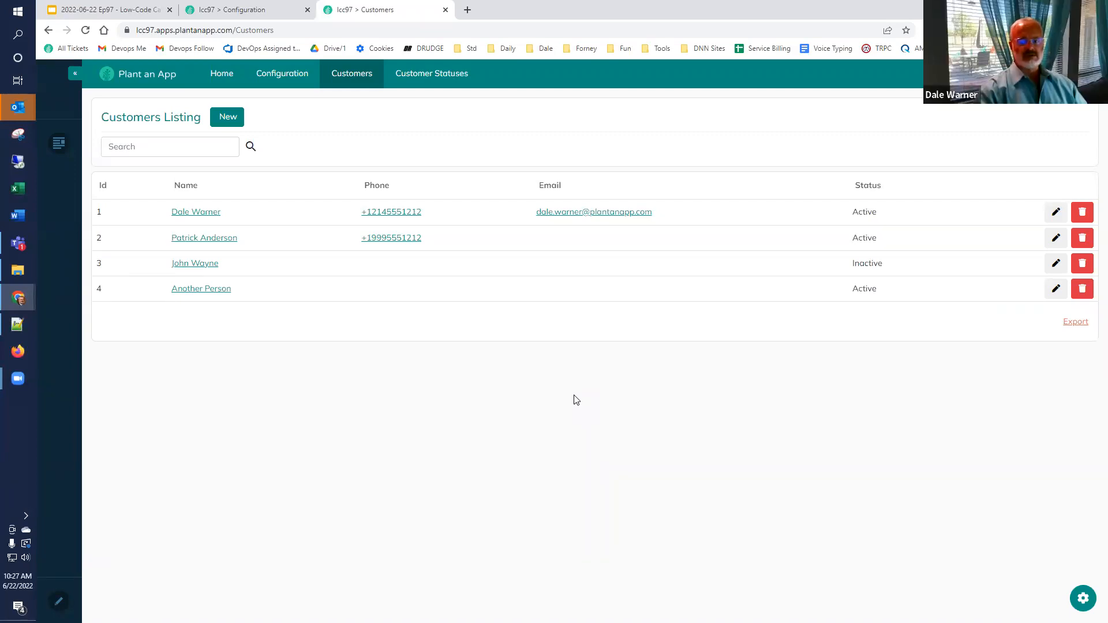
click(426, 77)
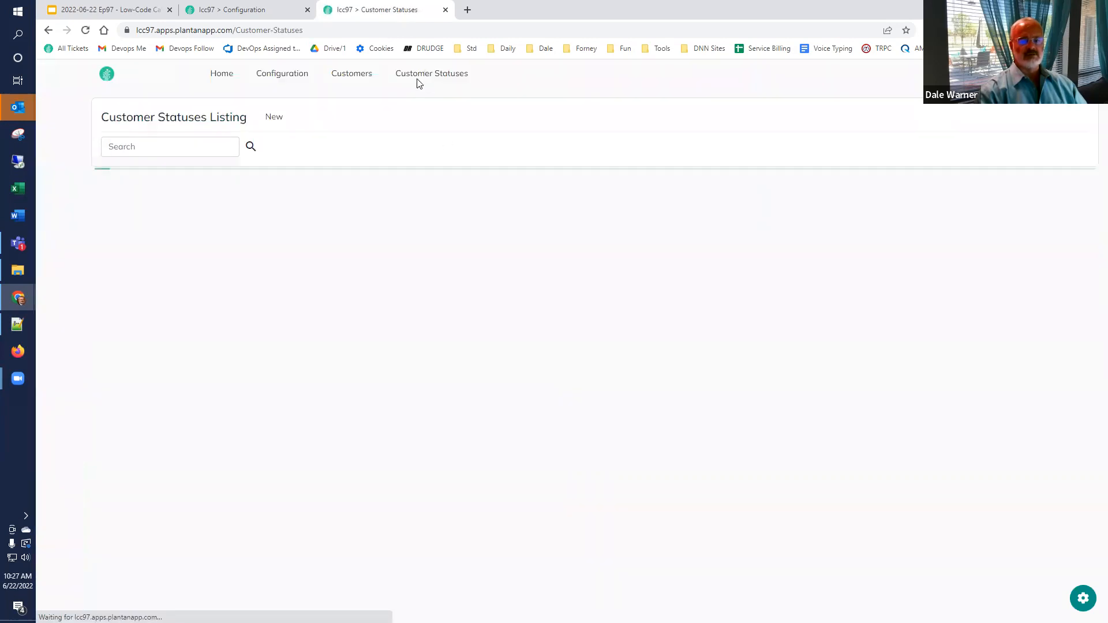
Step: Add a new customer status named Unknown
click(274, 118)
click(580, 153)
text(Unknown)
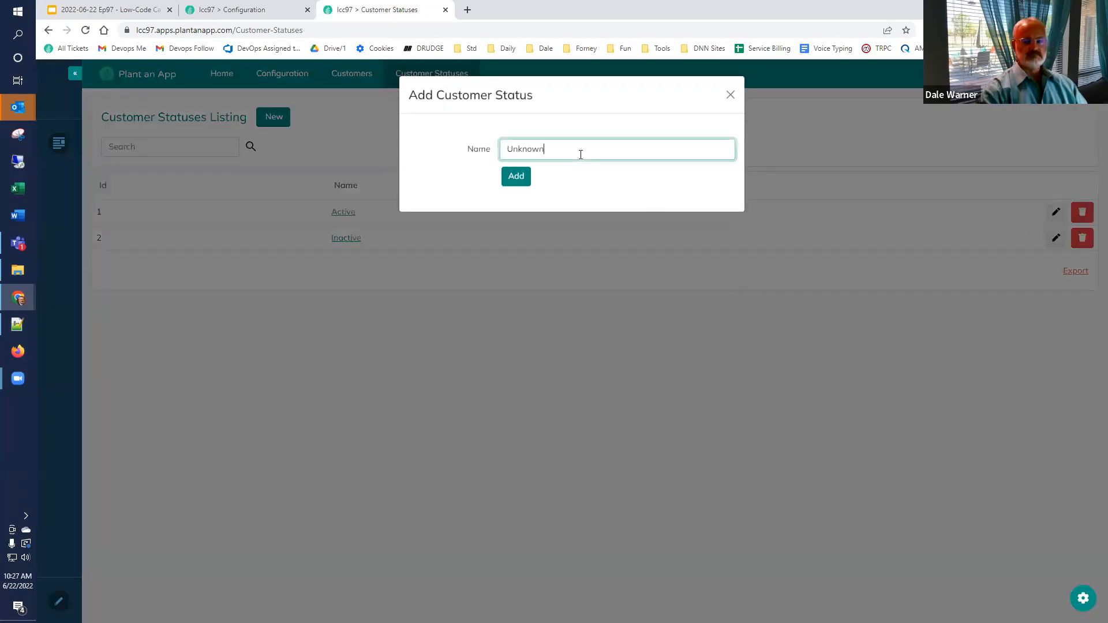
click(511, 179)
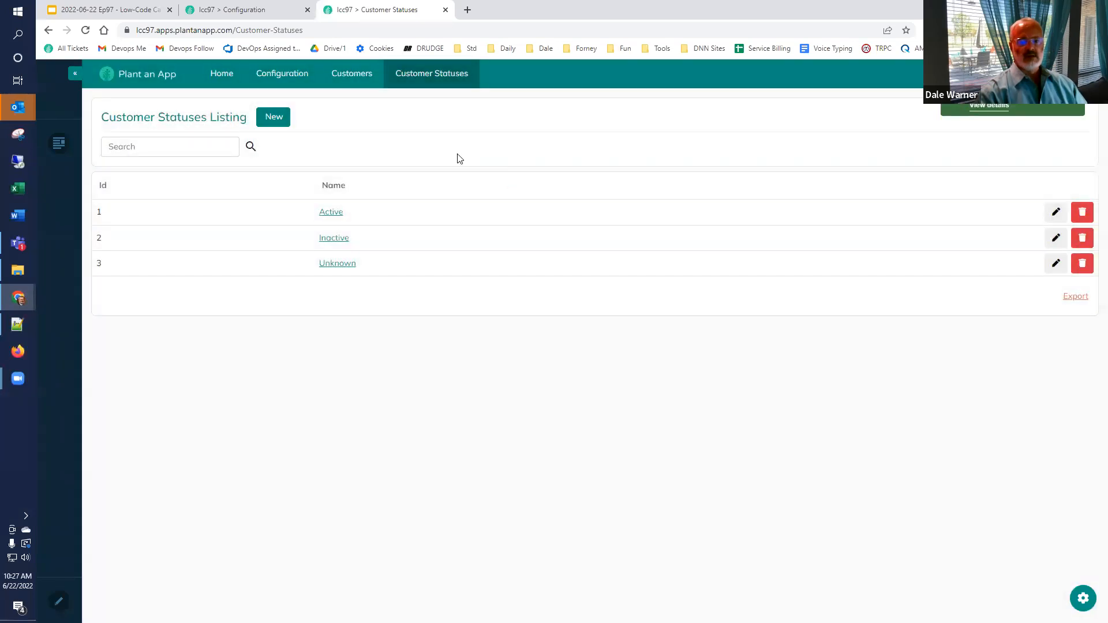
Step: Change the fourth customer's status to Unknown and return to the Entities configuration
click(352, 75)
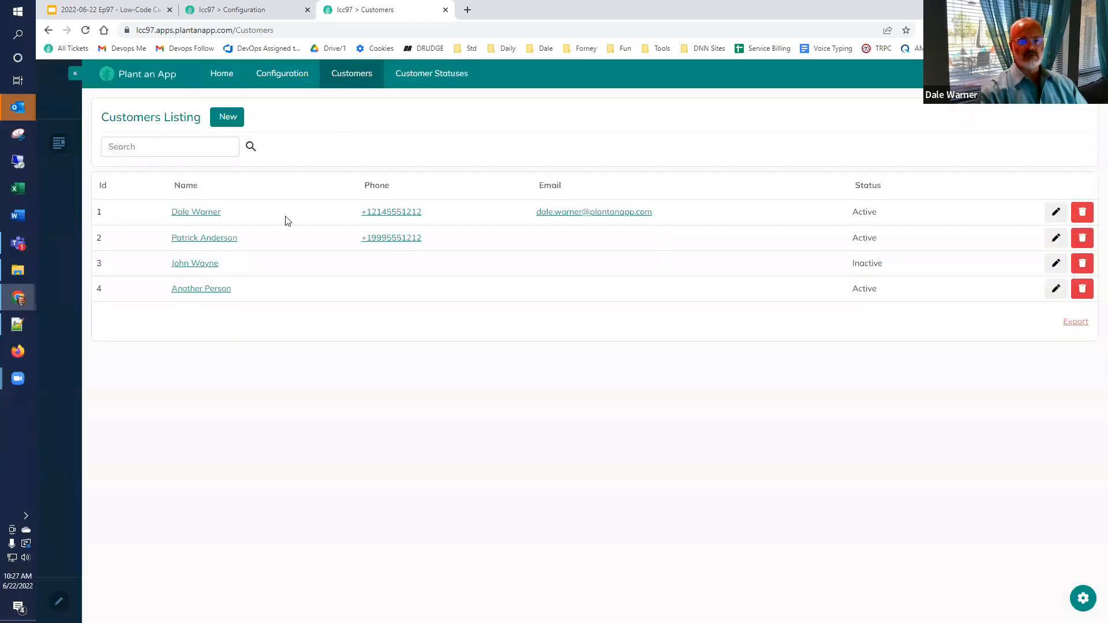
click(1059, 291)
click(585, 229)
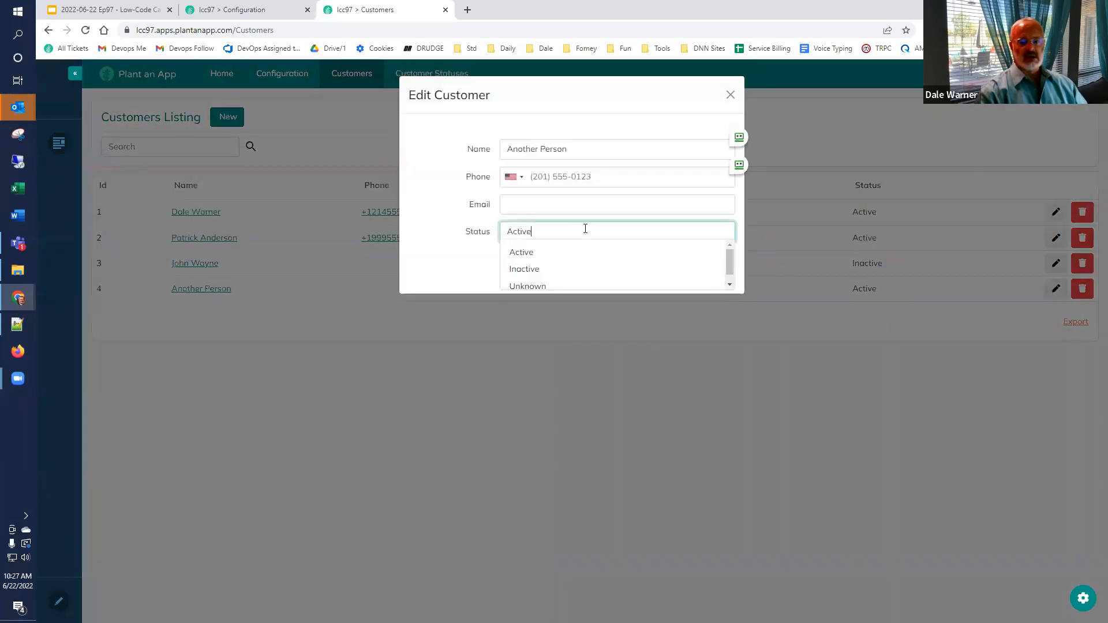
click(569, 287)
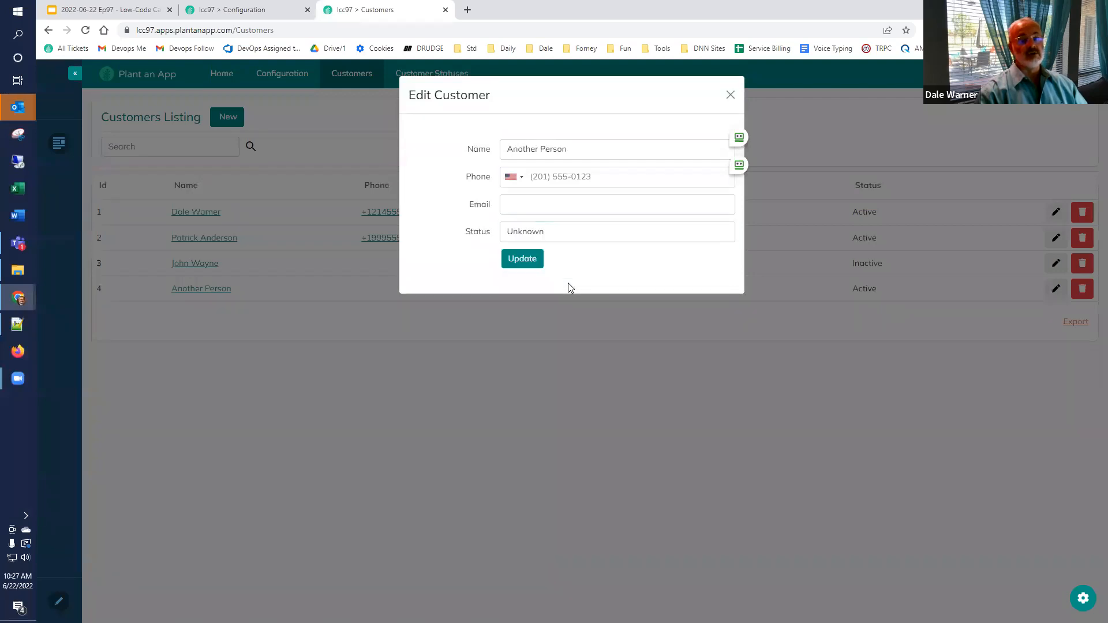
click(533, 264)
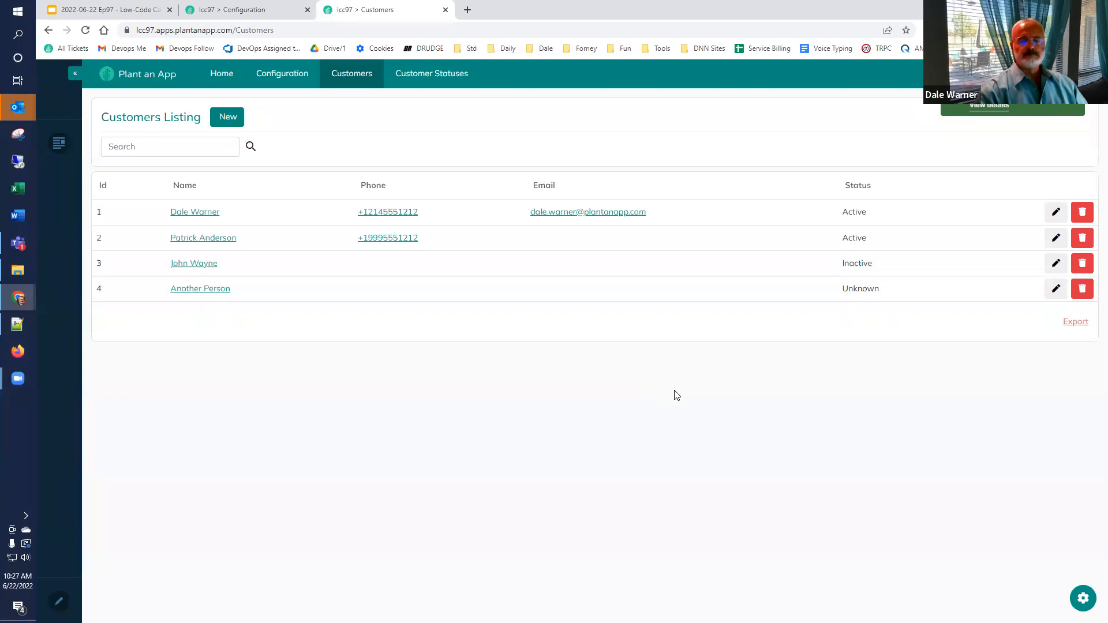
click(261, 11)
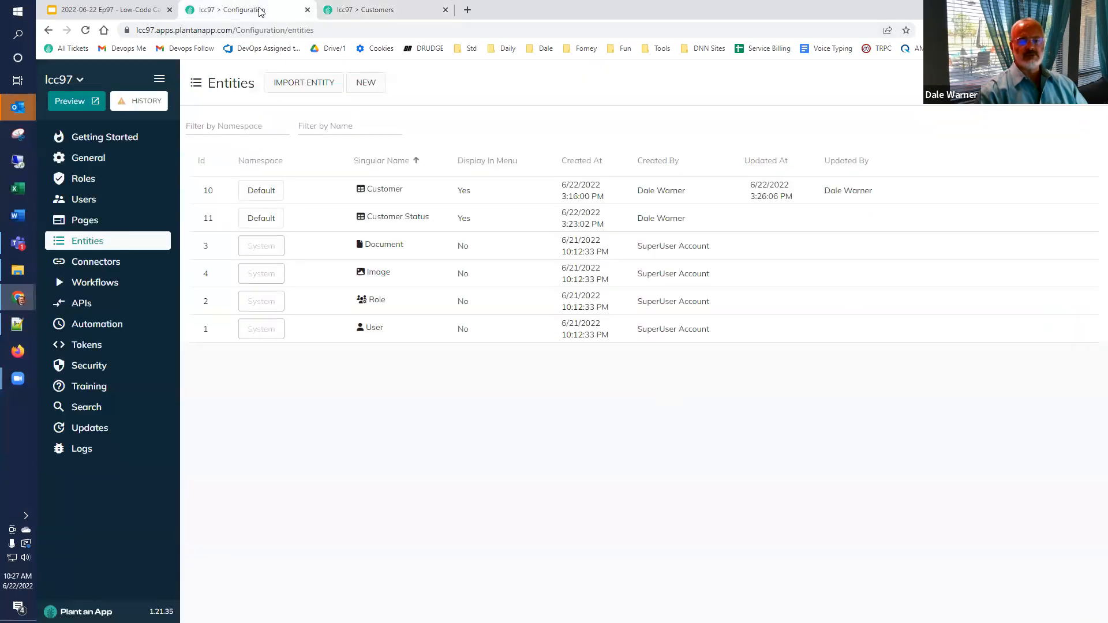
Step: Open the Customer entity's properties, then confirm a customer search for 'unknown' finds nothing and clear it
mouse_move(1007, 196)
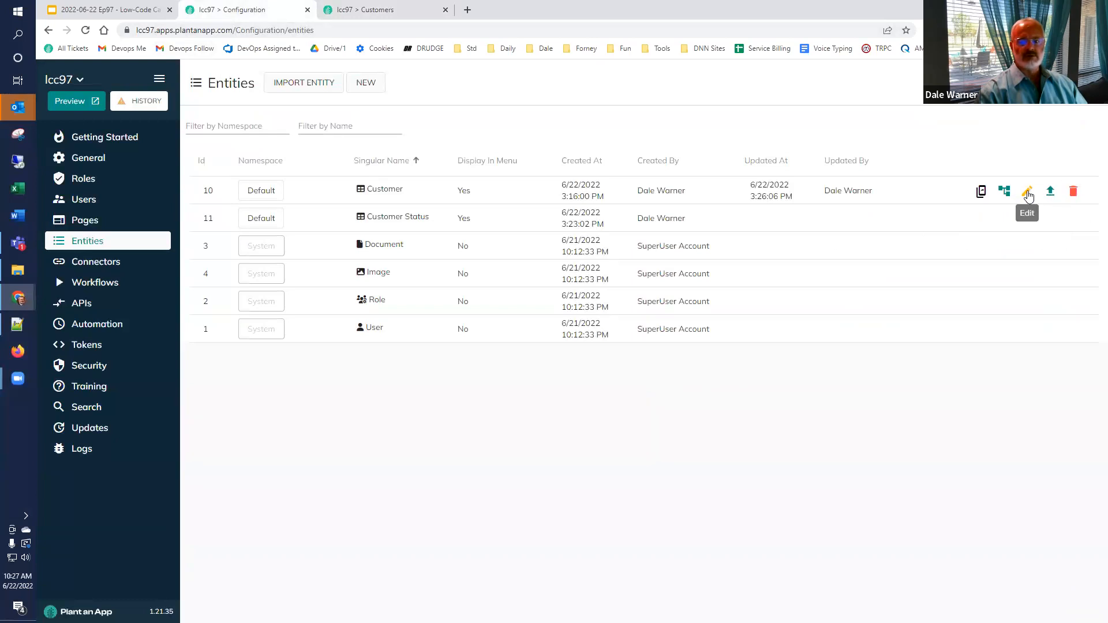
click(1028, 193)
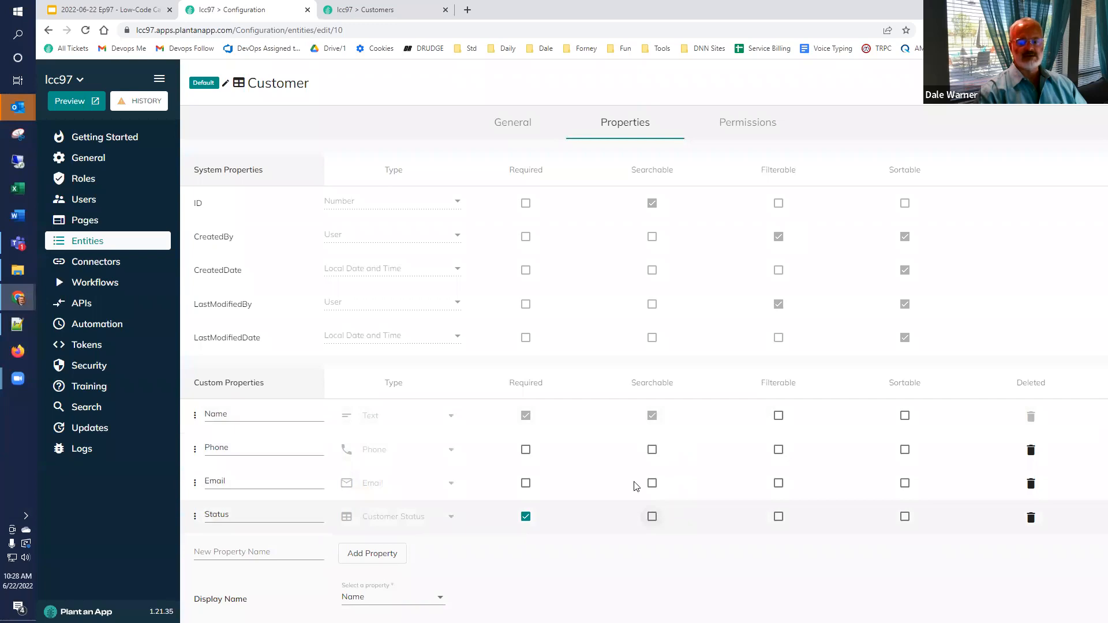
click(364, 11)
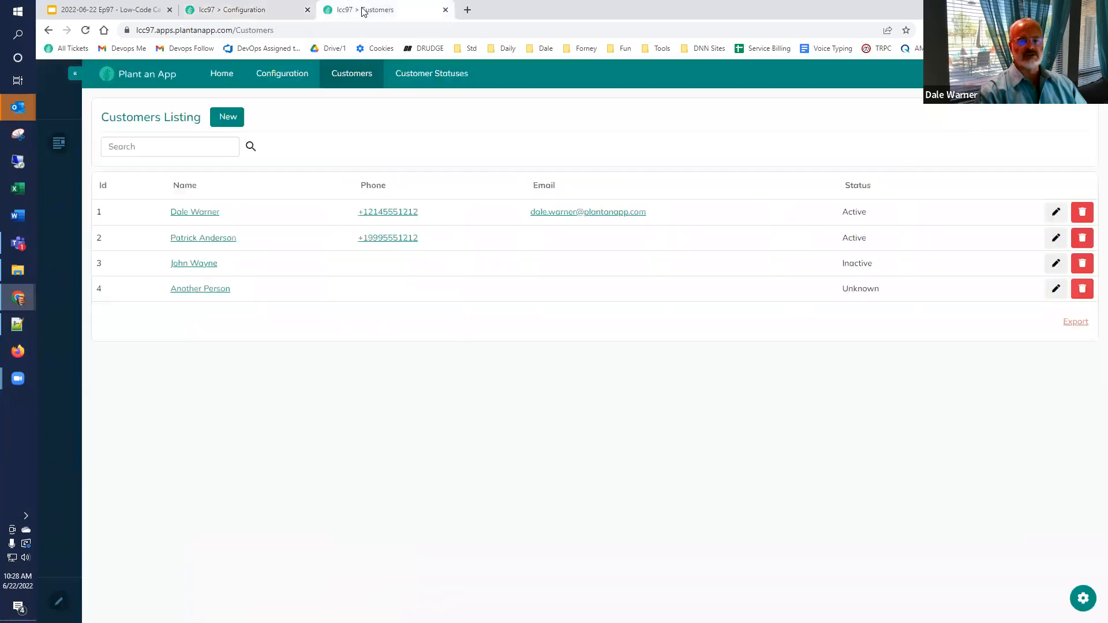
click(168, 141)
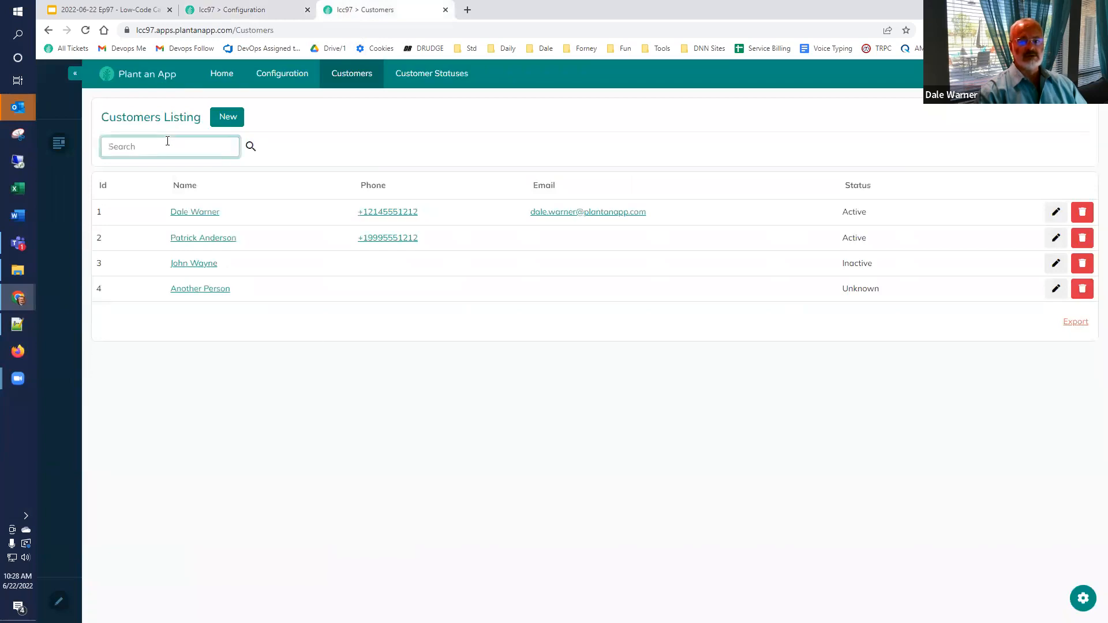
text(unko)
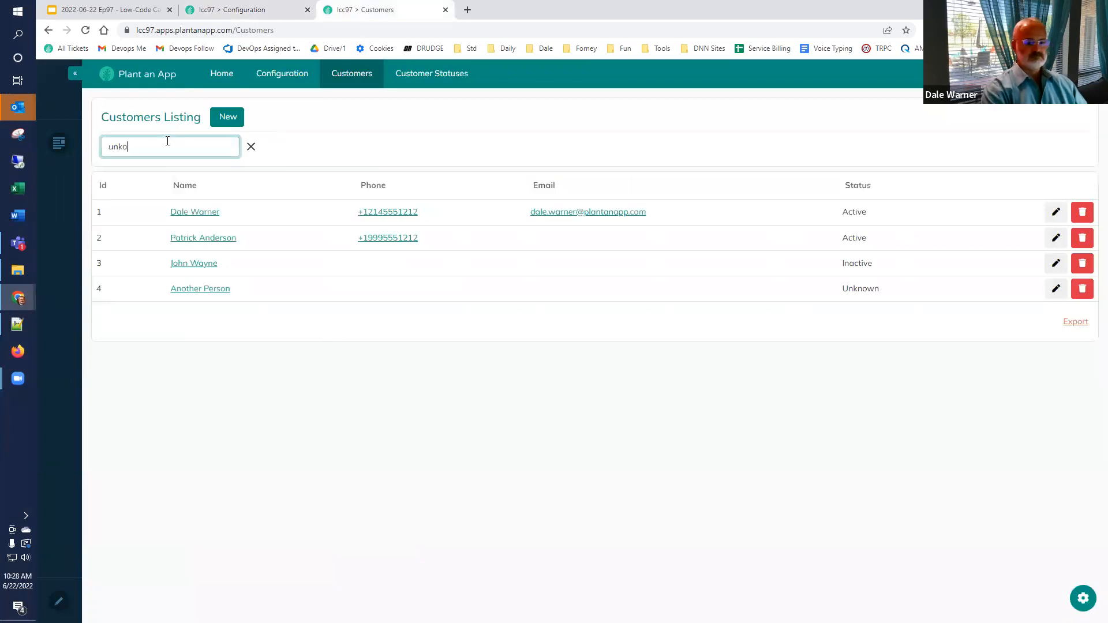
key(BackSpace)
text(nown)
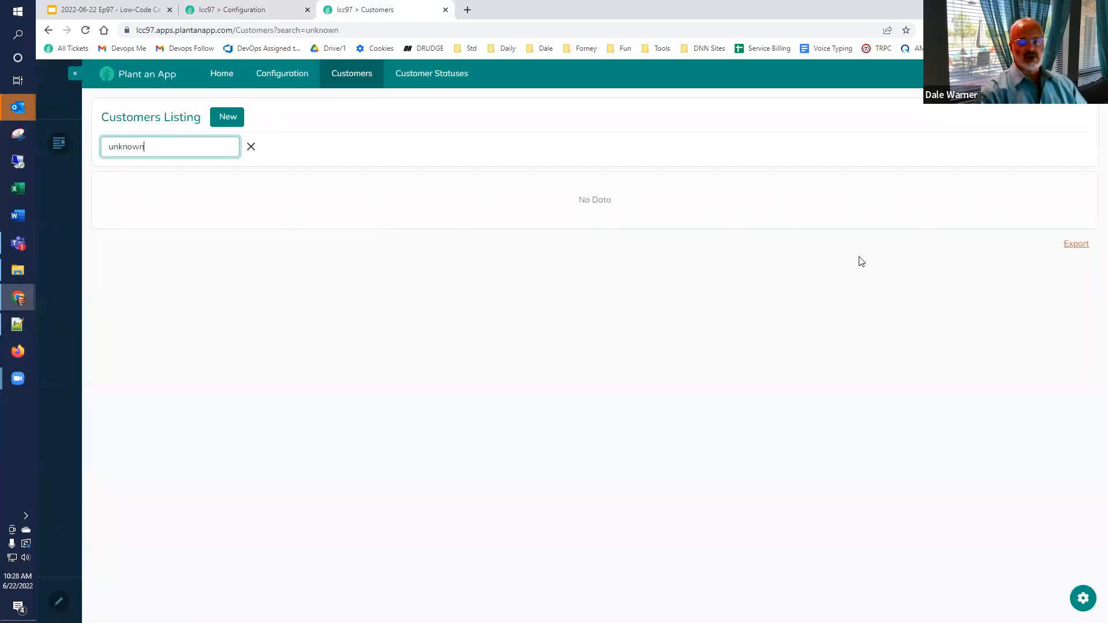
click(251, 147)
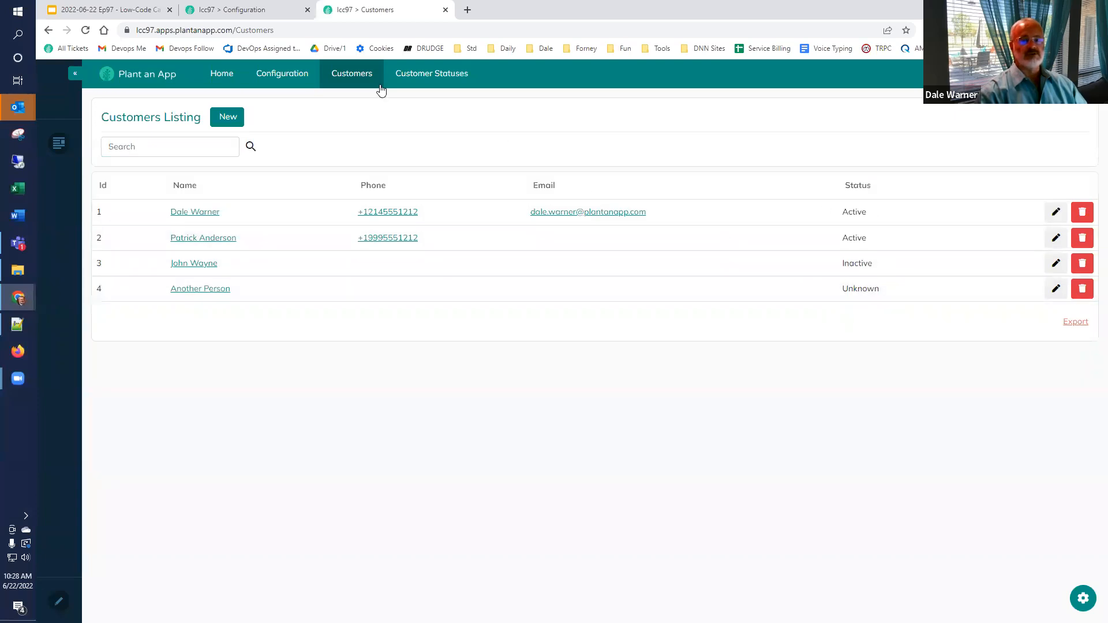
Step: Make the Customer entity's Status and Email properties searchable and apply the update with Override
click(257, 10)
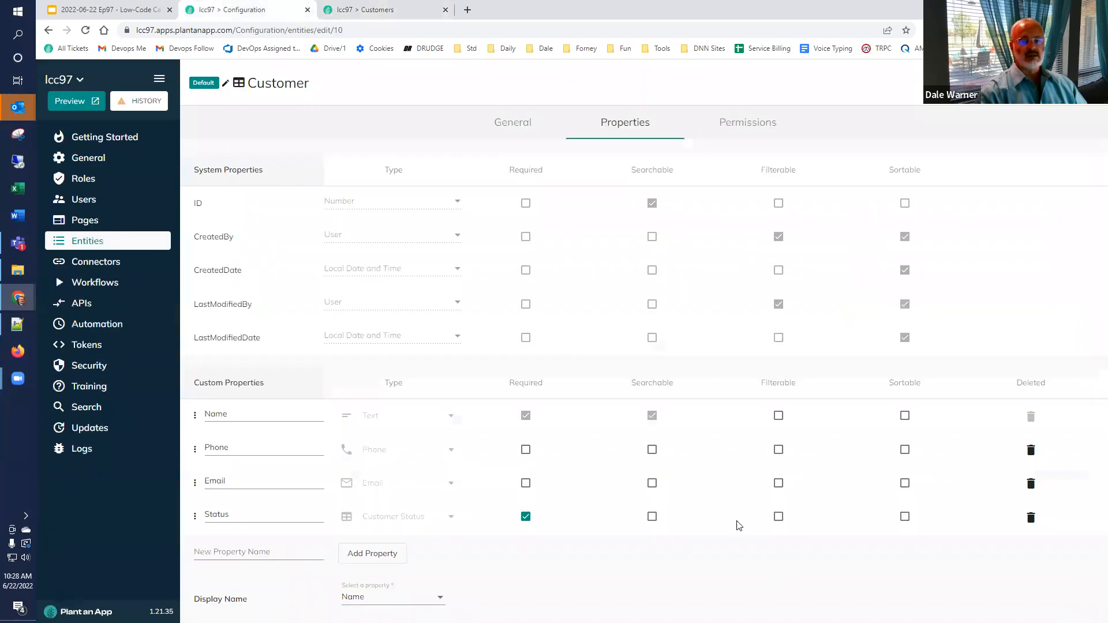
click(653, 518)
click(652, 484)
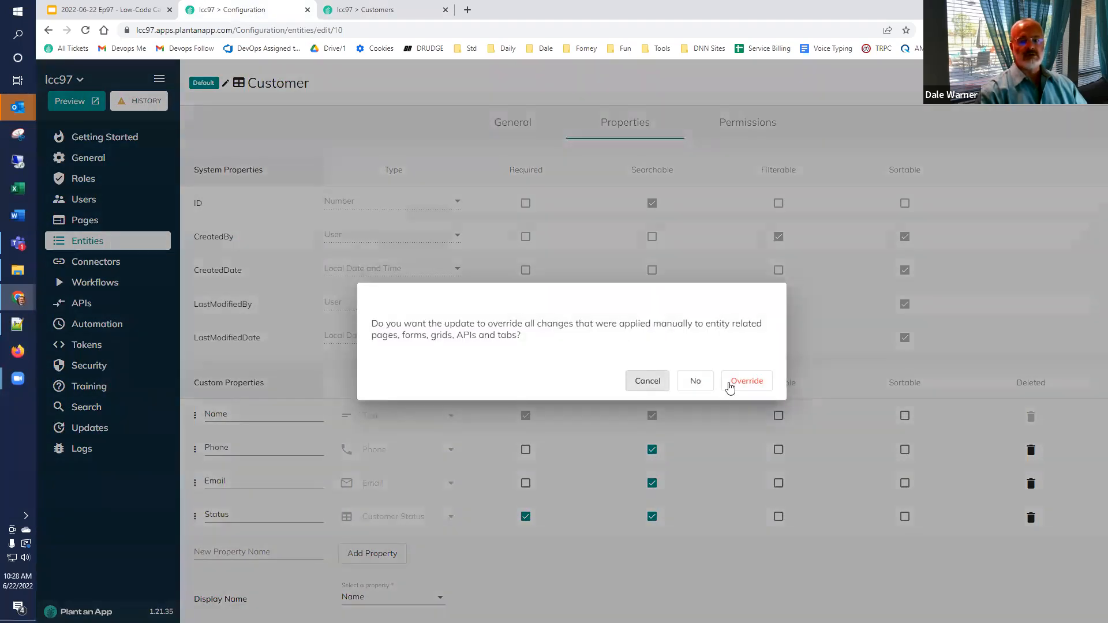
click(735, 387)
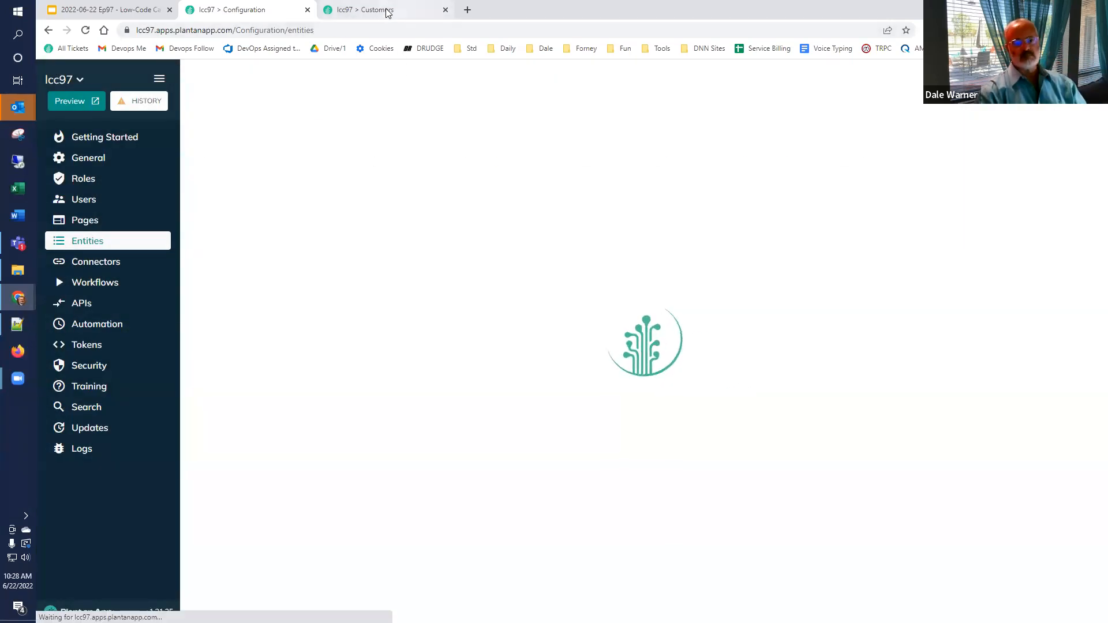
Step: Reload the Customers listing and search it for 'unknown', then 'plant', then '999'
click(367, 11)
click(85, 31)
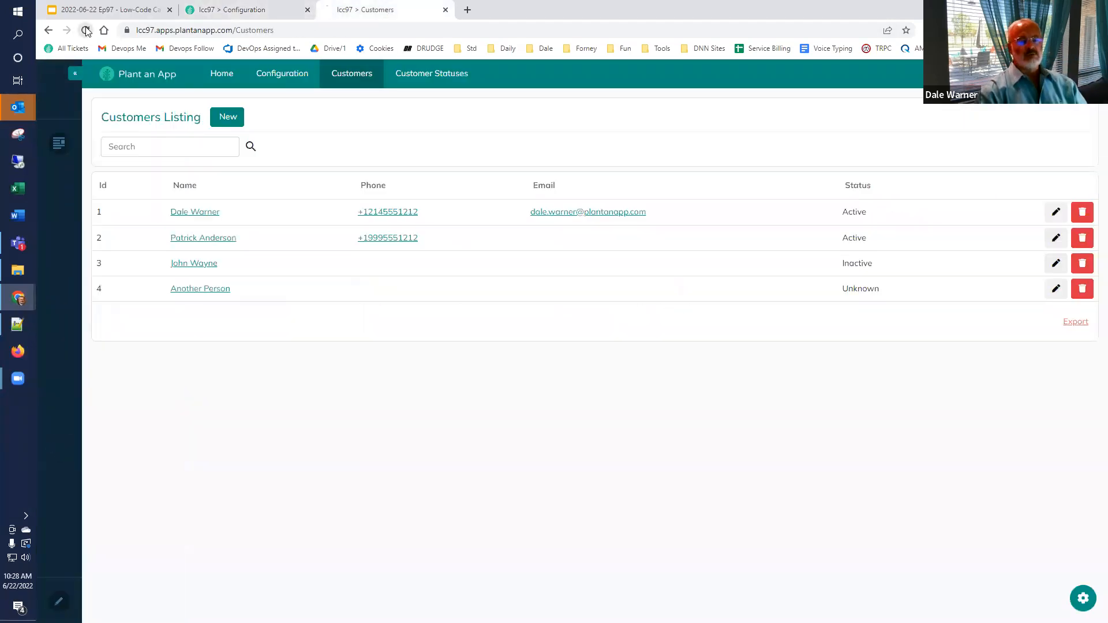
click(197, 142)
text(unknown)
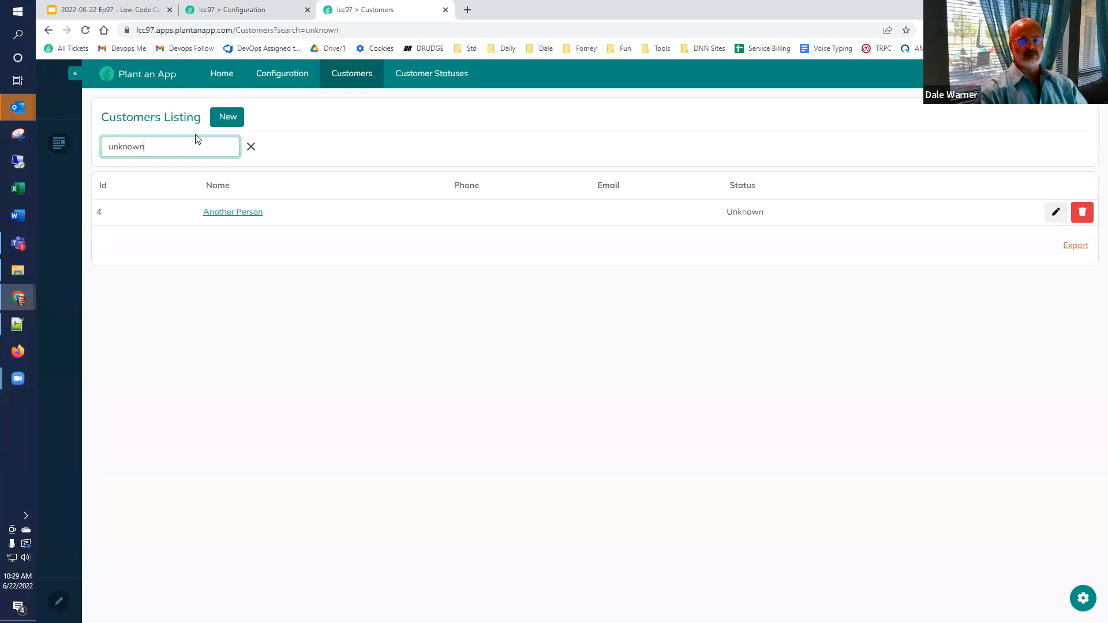
key(ctrl+a)
key(BackSpace)
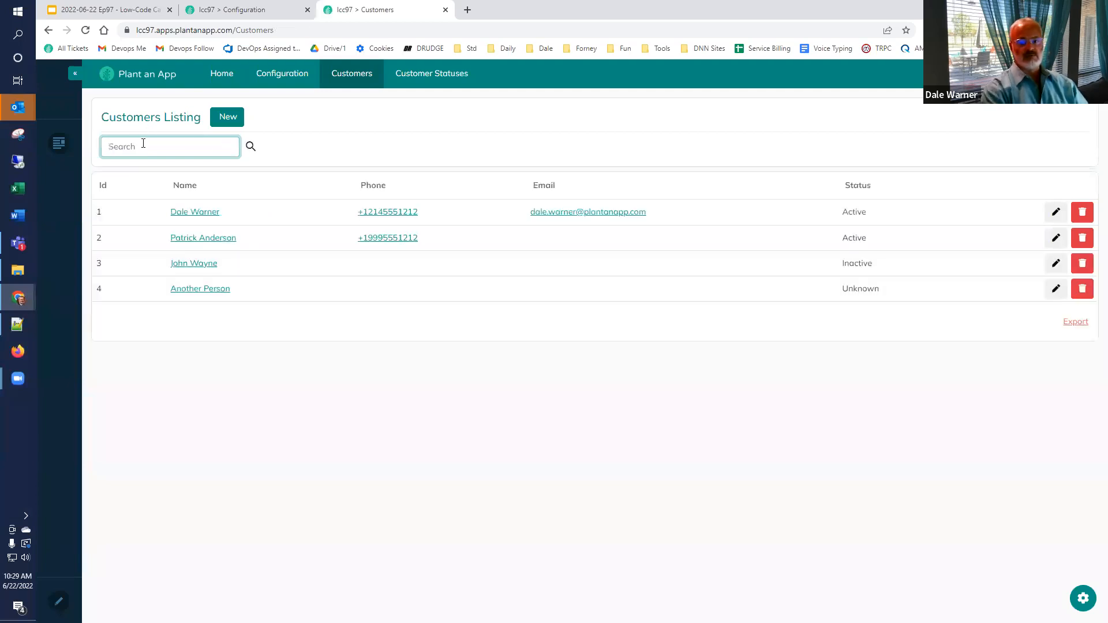
text(plant)
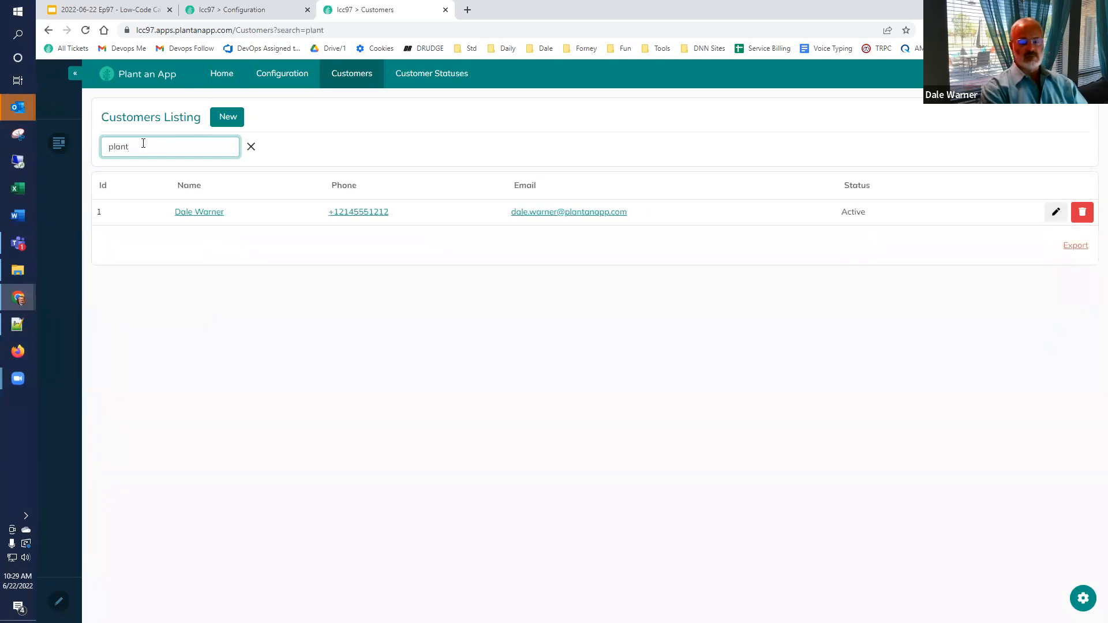
key(ctrl+a)
key(BackSpace)
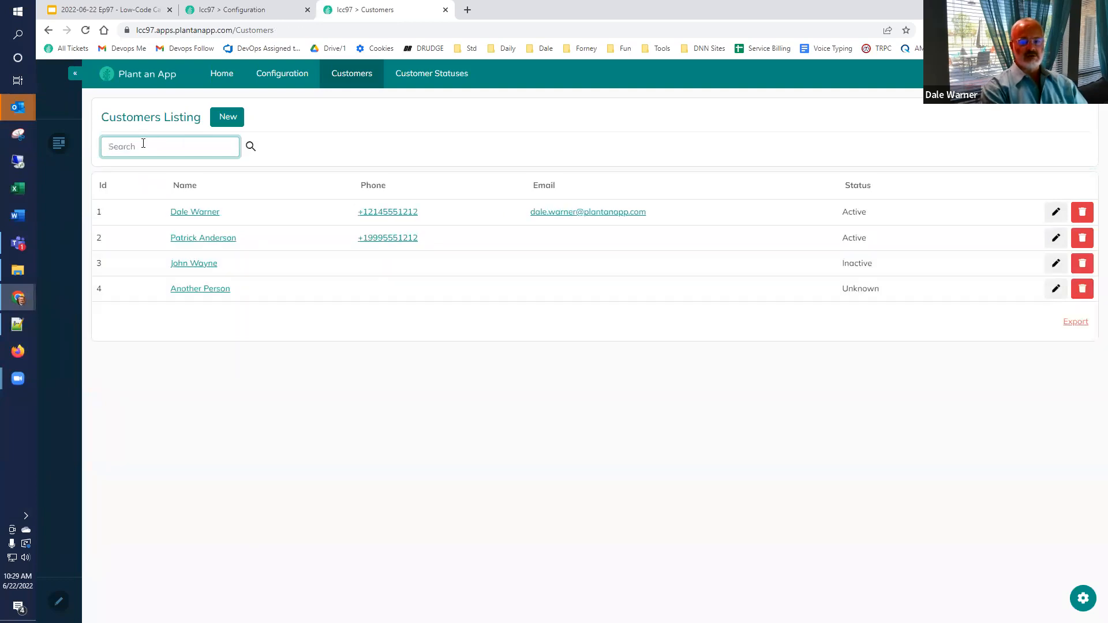
text(999)
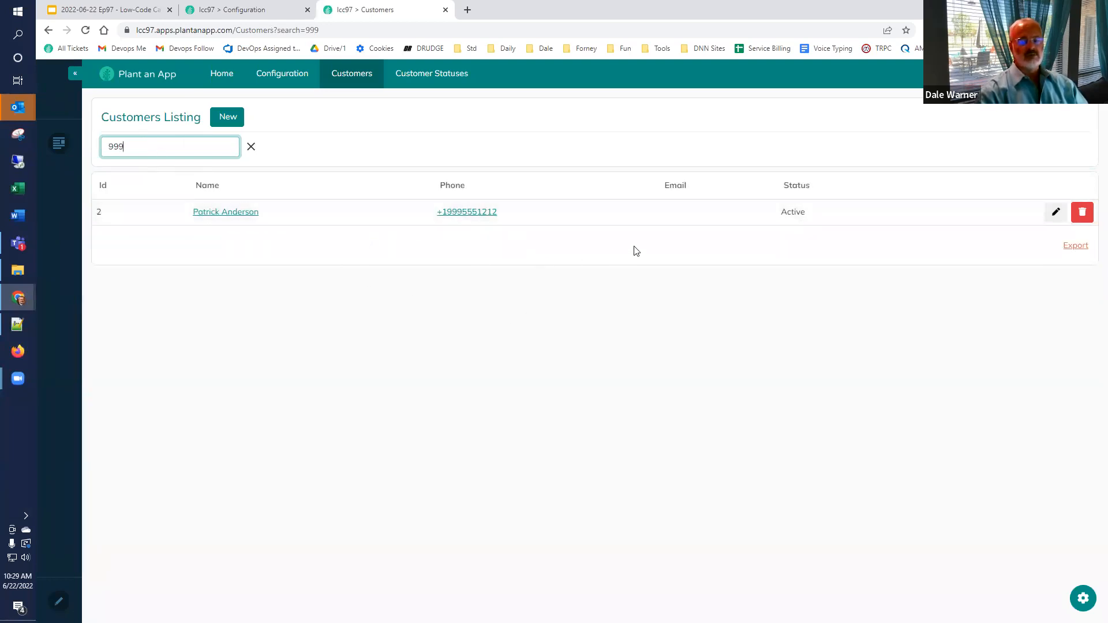
Step: Tick Filterable for the Customer entity's Status property, save with Override, and go back to Customers
click(245, 11)
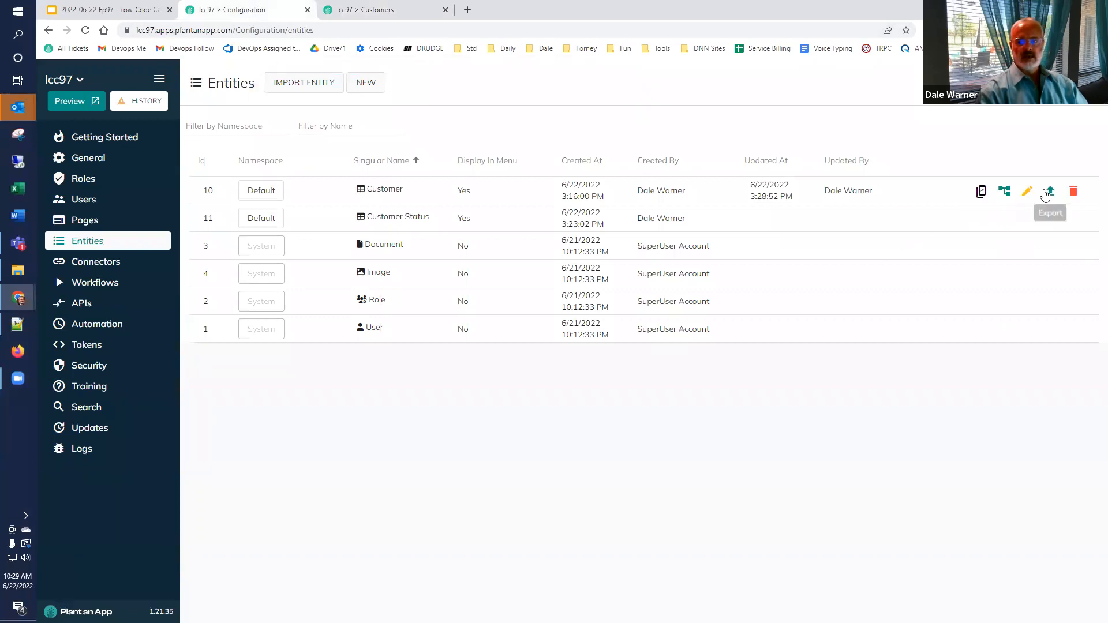
click(1028, 194)
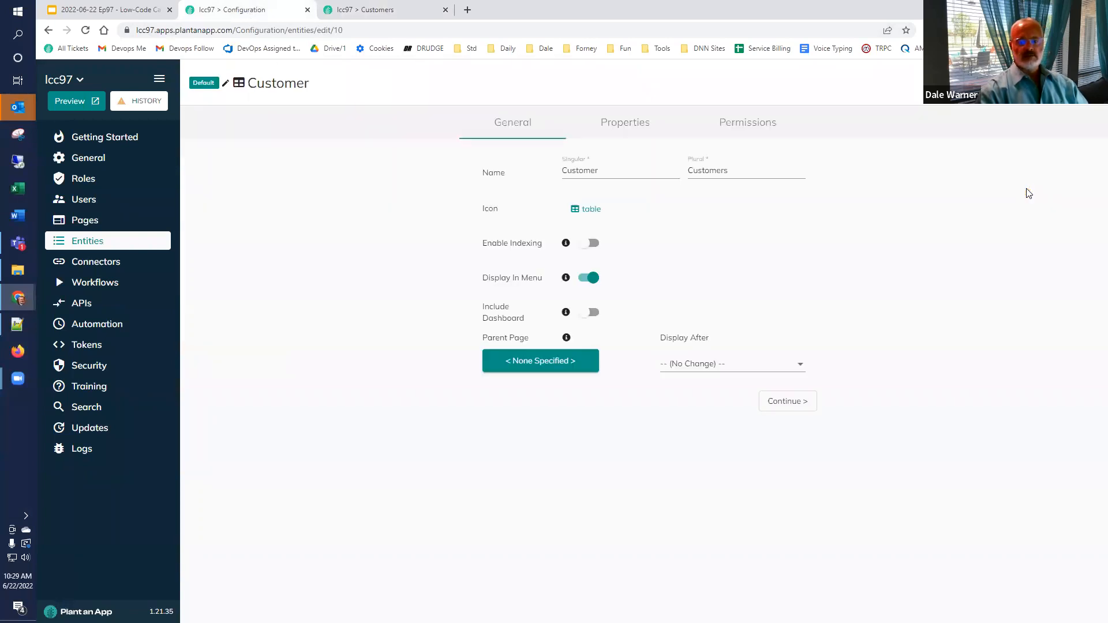
click(628, 125)
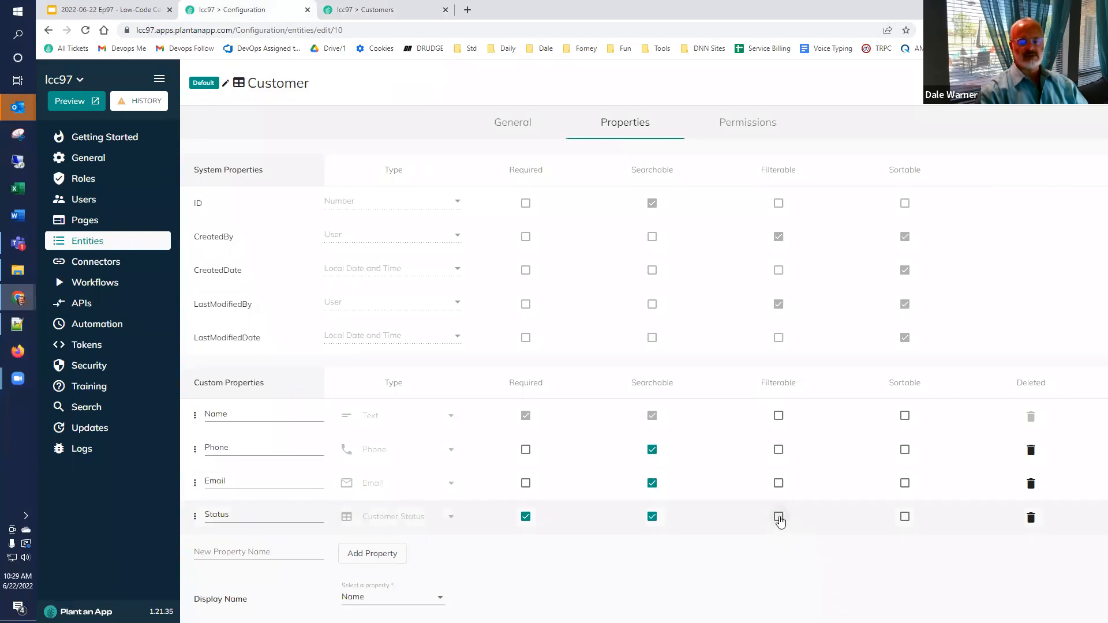
click(779, 517)
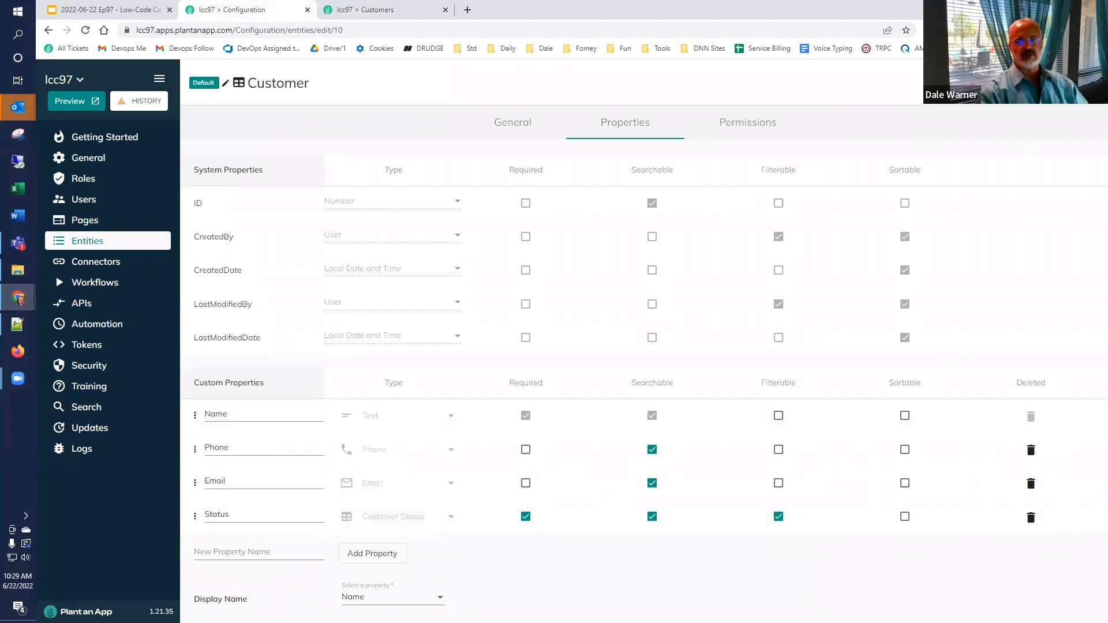
click(1068, 82)
click(735, 378)
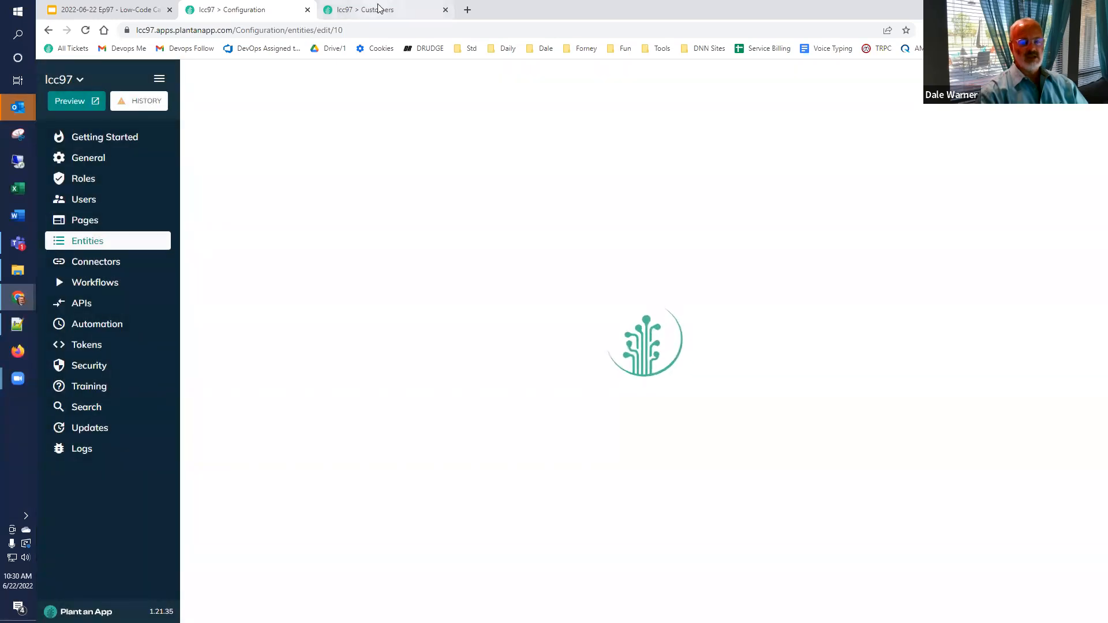
click(379, 8)
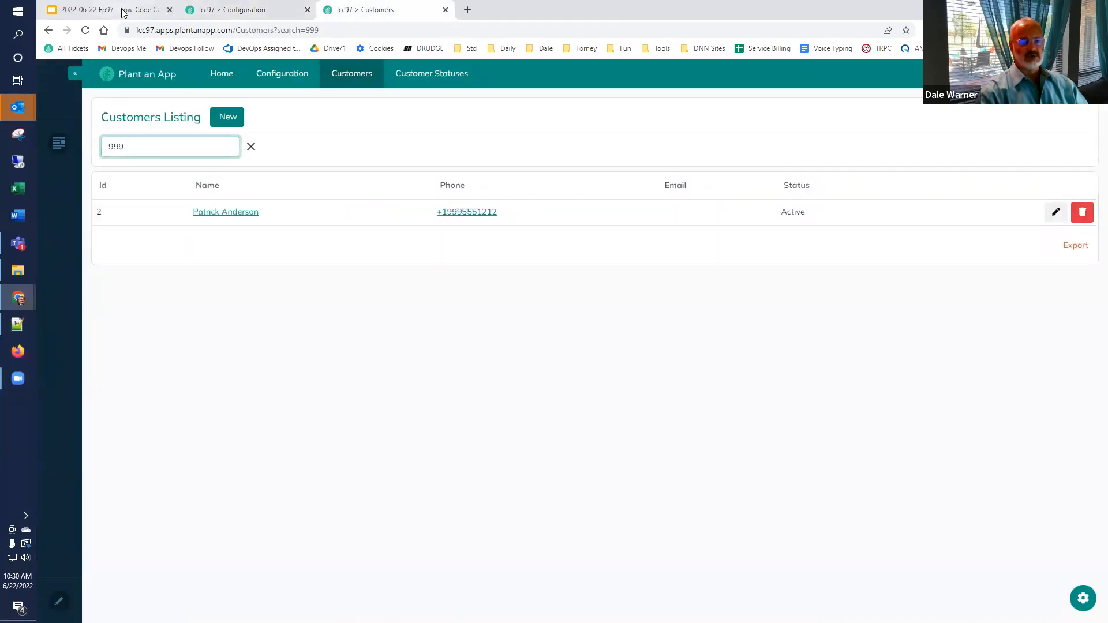
Step: Reload the listing, clear the 999 search, and try the Active and Inactive status filters before clearing them
click(85, 30)
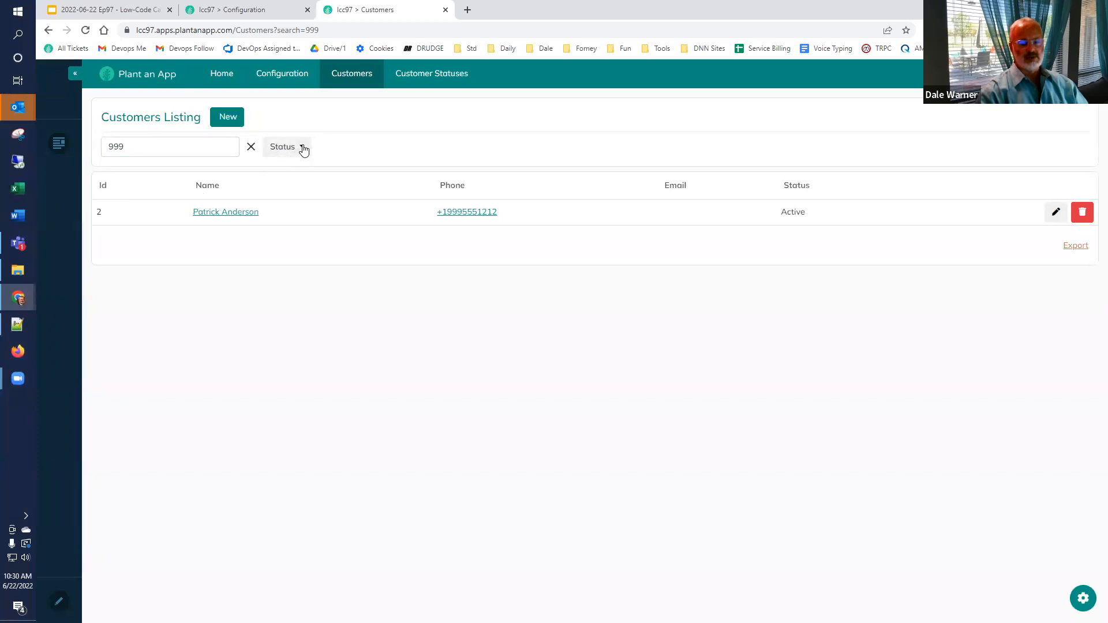
click(252, 148)
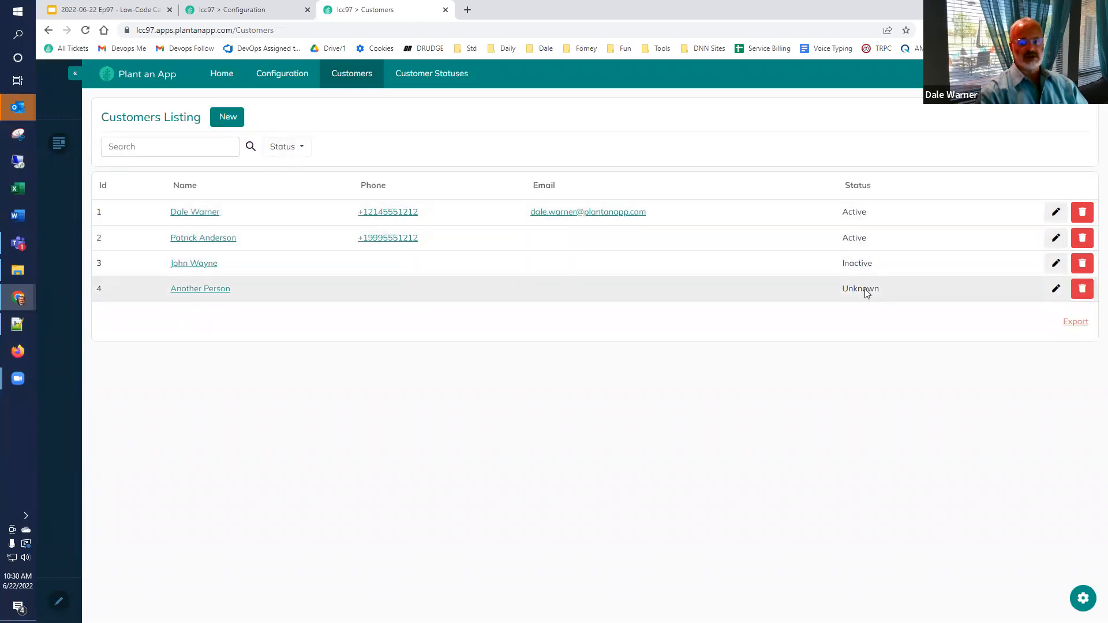
click(305, 147)
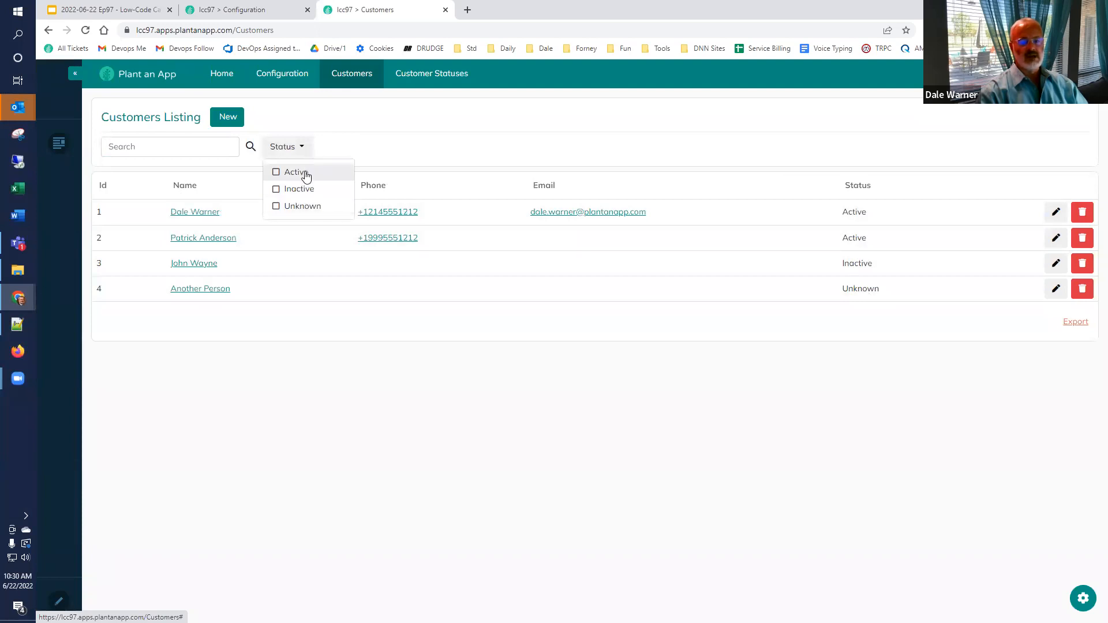
click(275, 173)
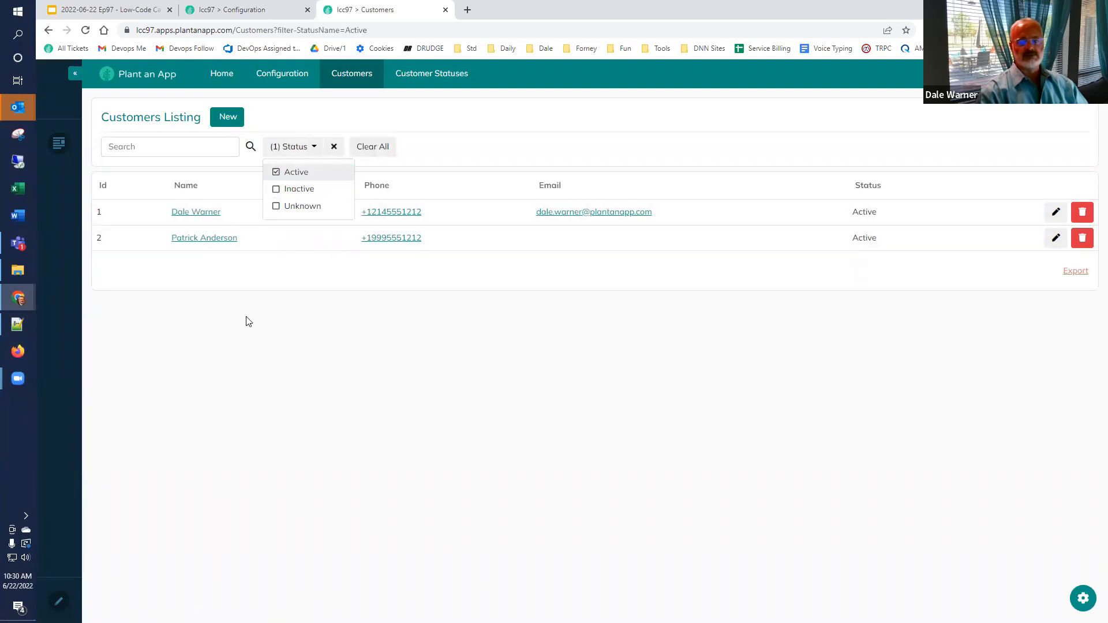
click(276, 190)
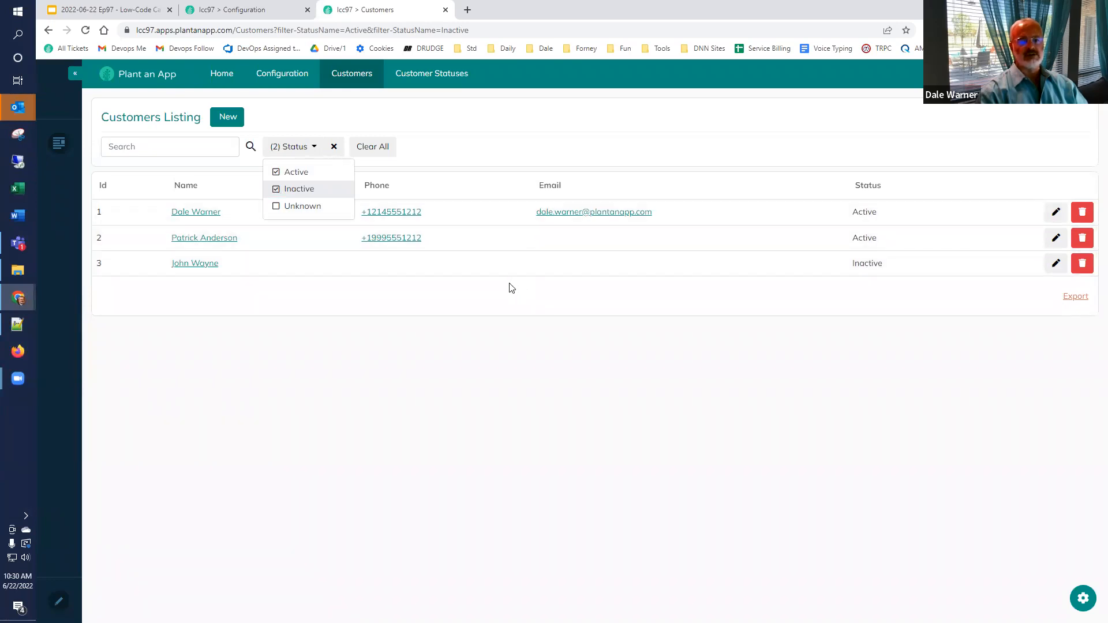
click(381, 151)
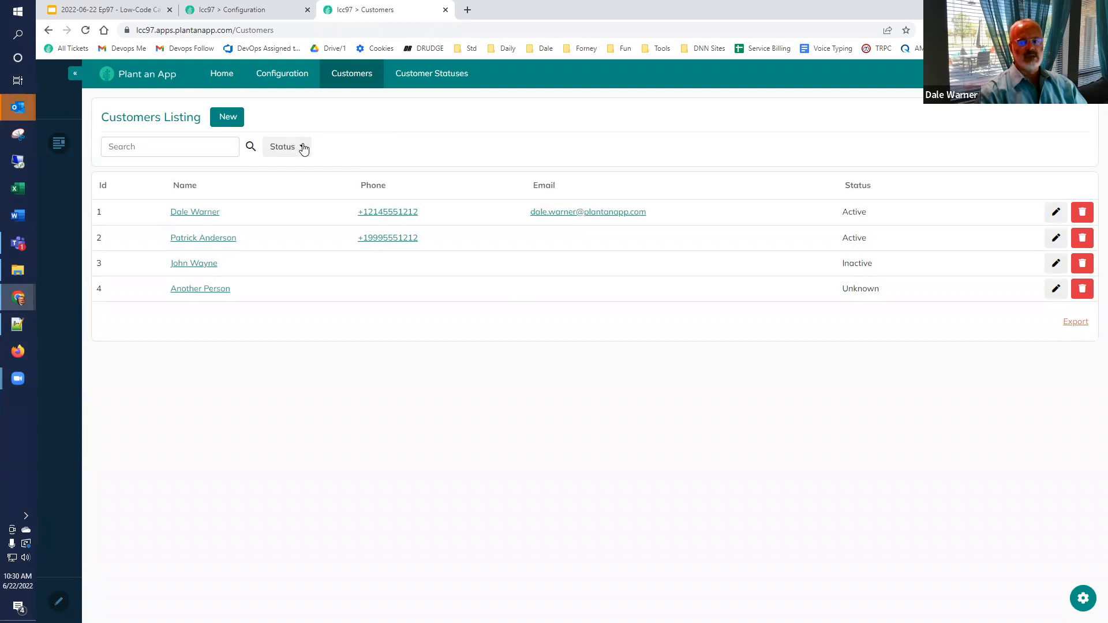
Step: Filter the listing to Unknown status and open customer Id 4 for editing
click(303, 149)
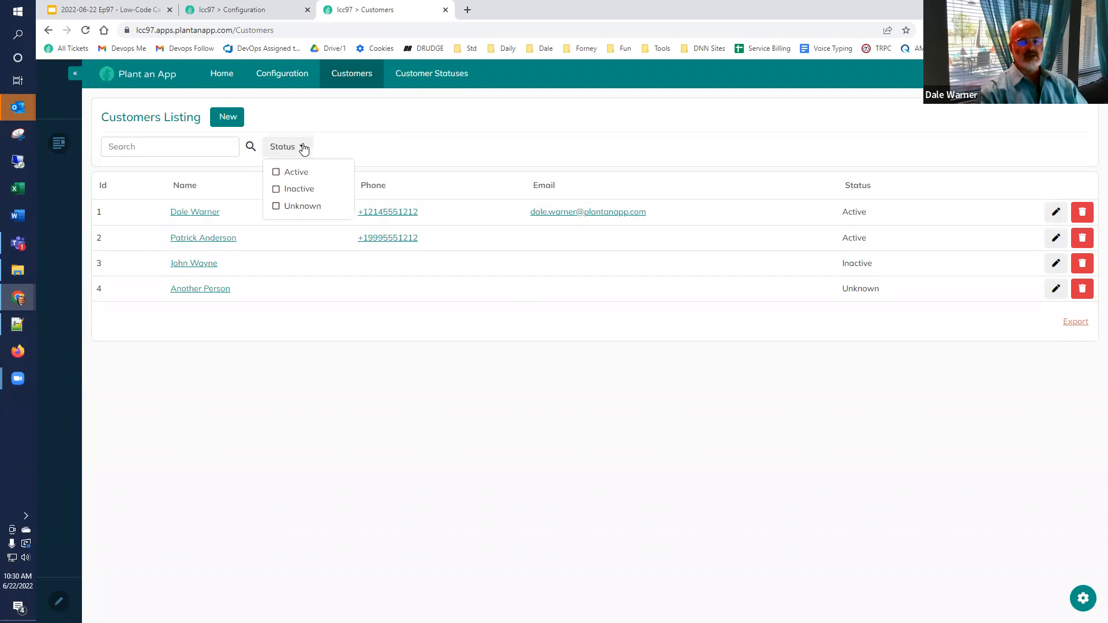
click(277, 209)
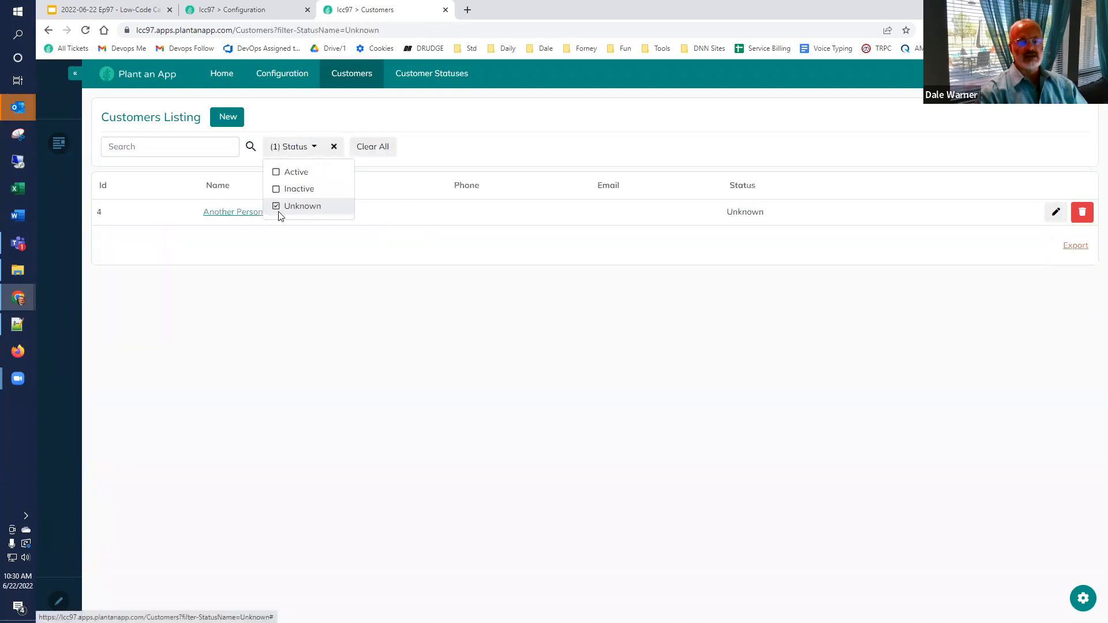
click(345, 290)
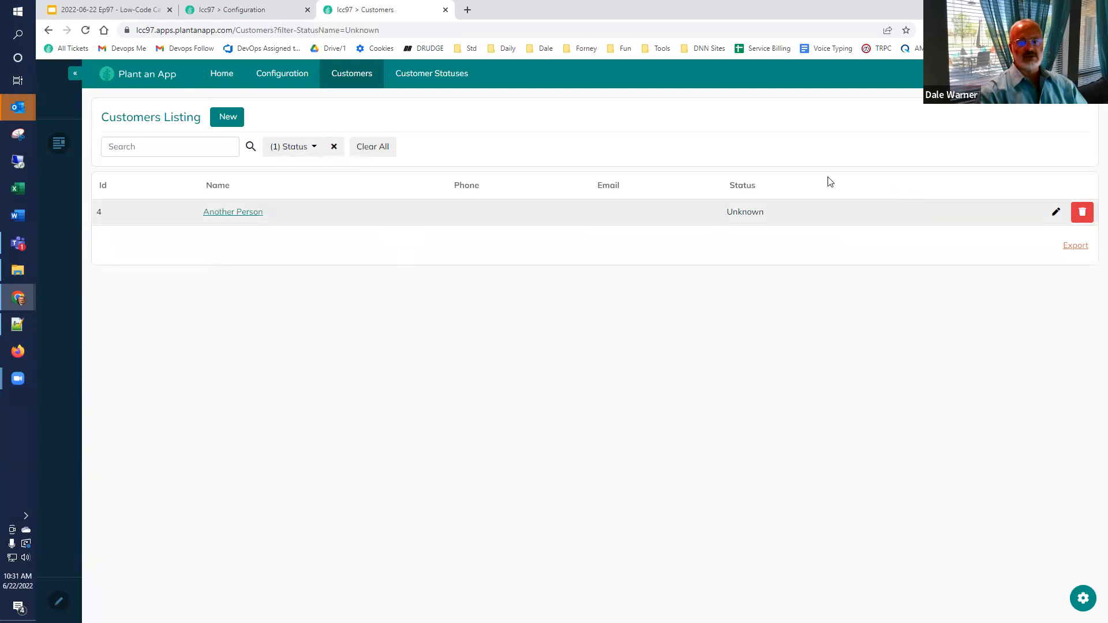
click(1056, 213)
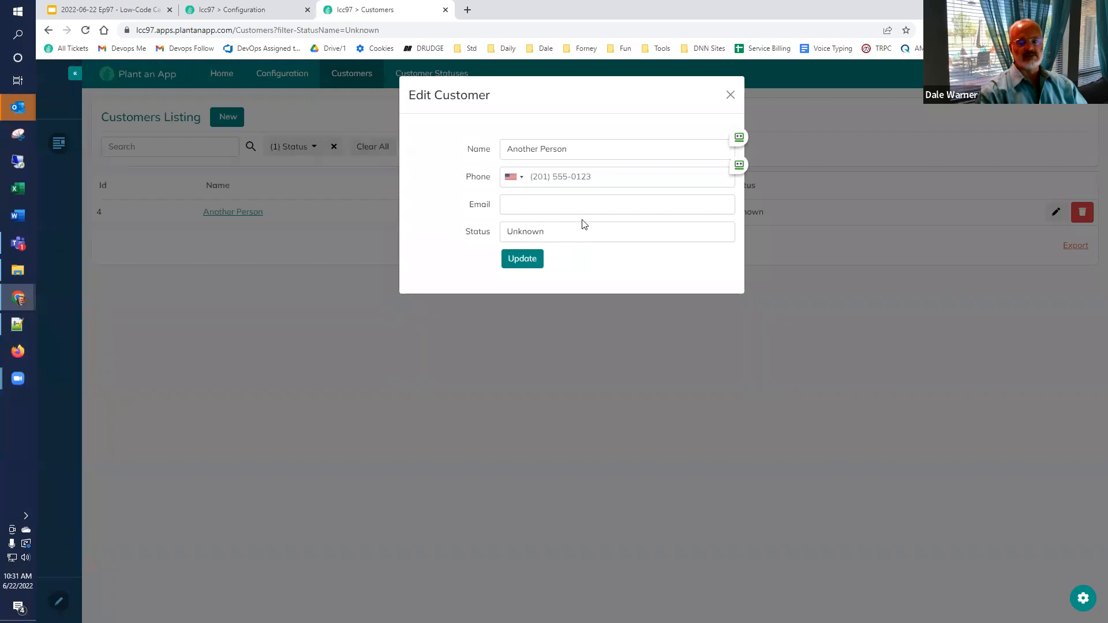
Step: Close the edit form, delete Unknown-status customer Id 4, and clear the Status filter
click(731, 95)
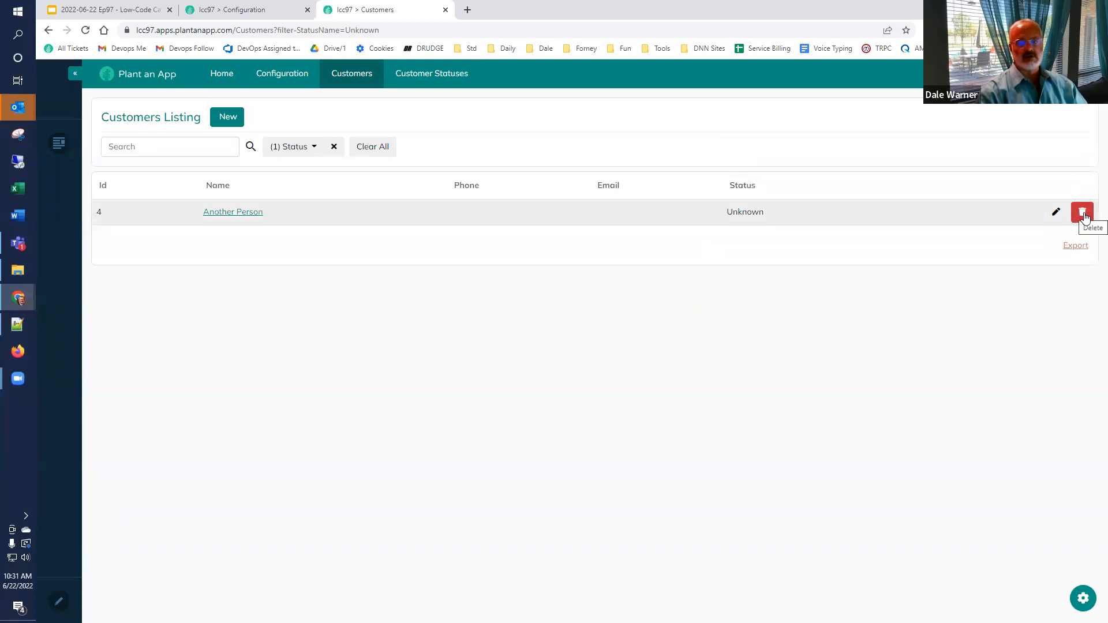
click(1082, 214)
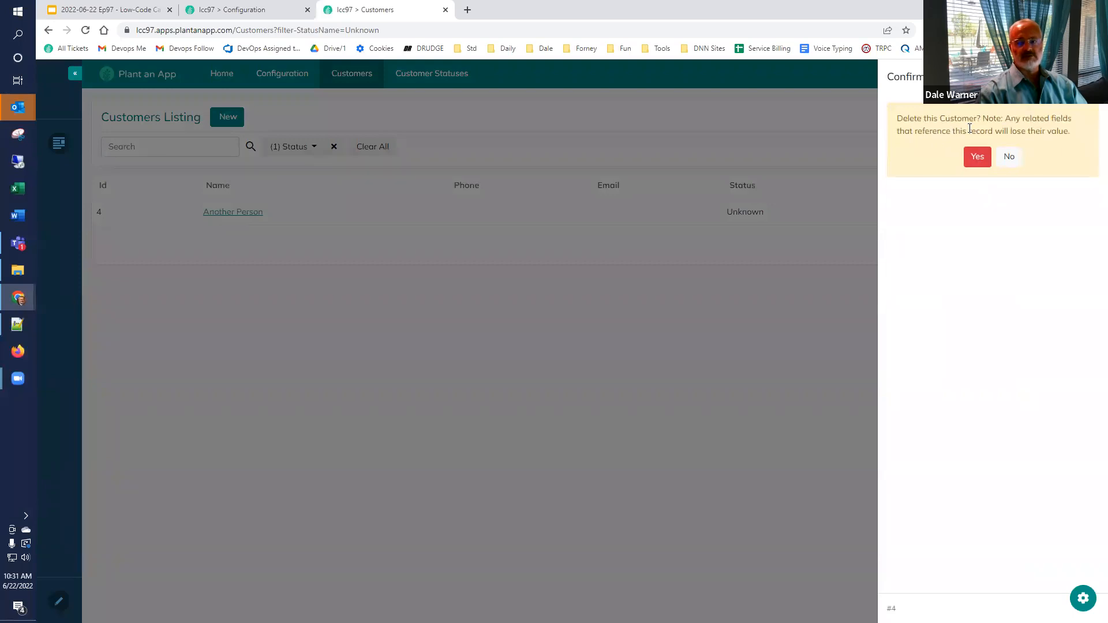
click(975, 157)
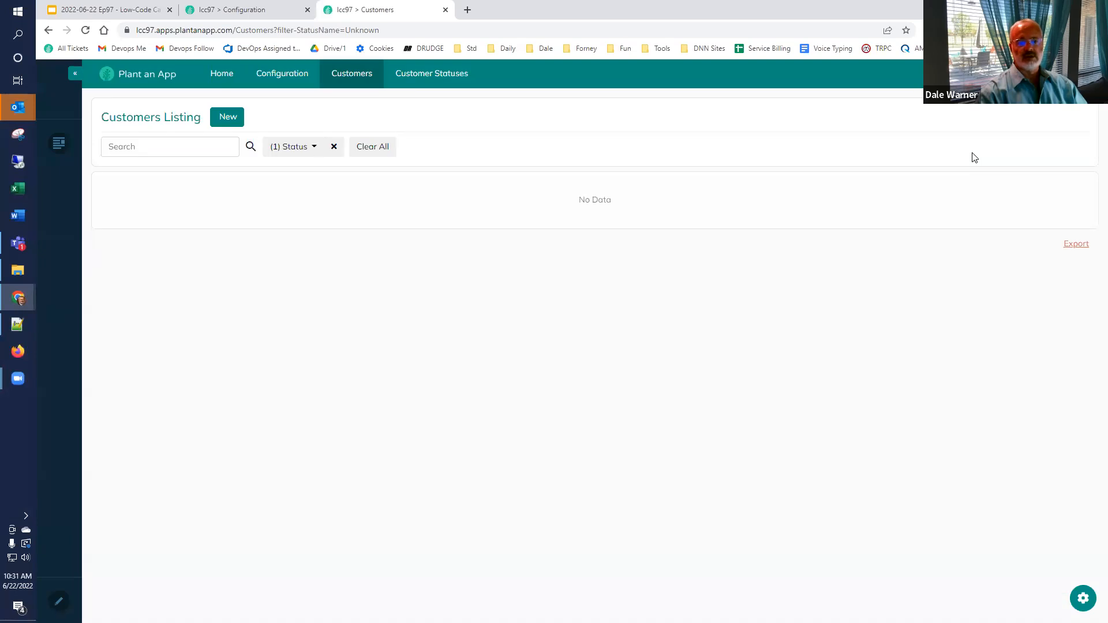
click(333, 149)
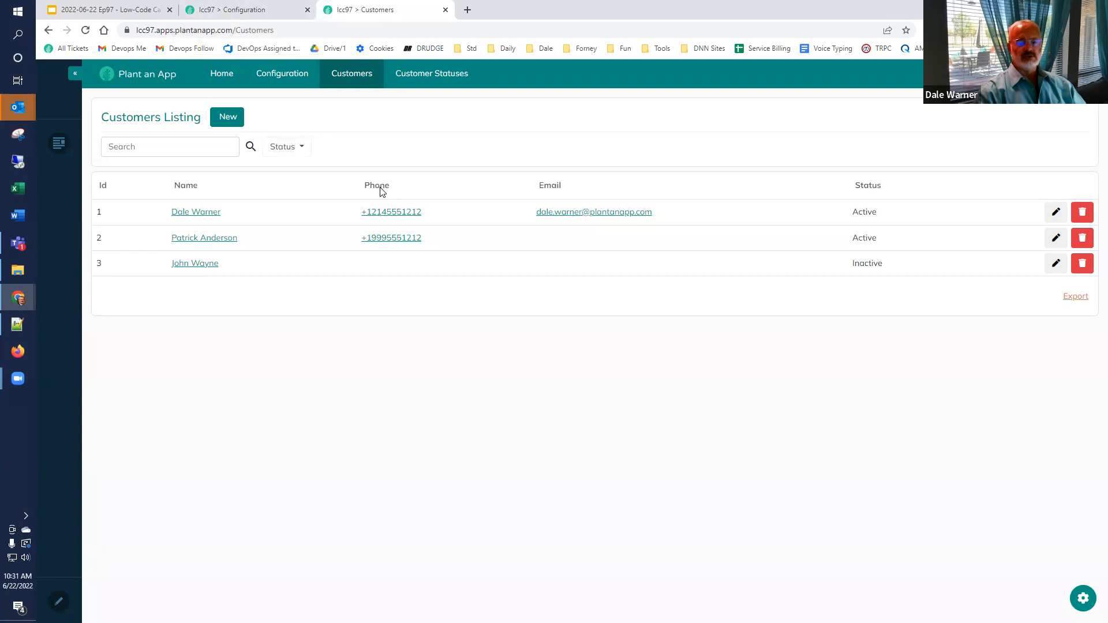
Step: Mark the Customer entity's Name and Phone properties sortable and confirm saving the changes
click(249, 11)
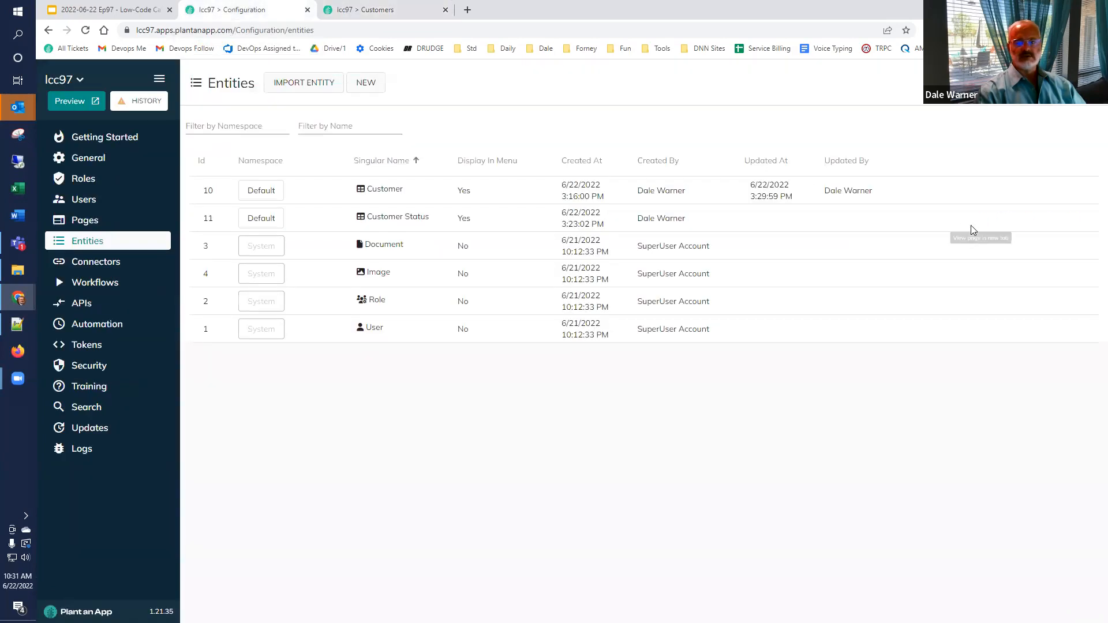
click(1026, 192)
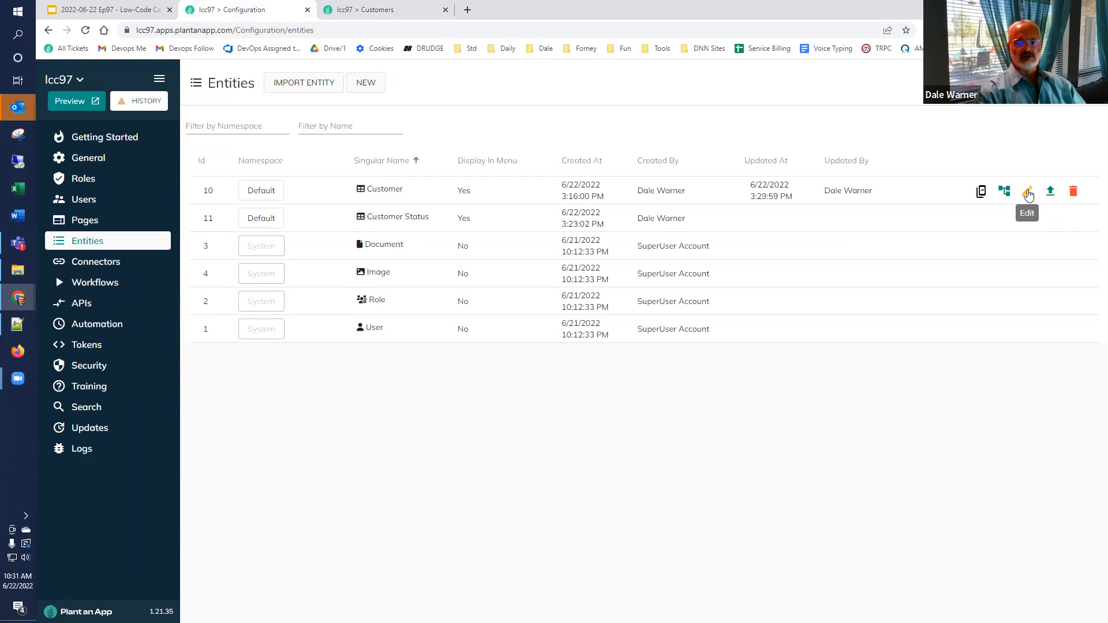
click(603, 127)
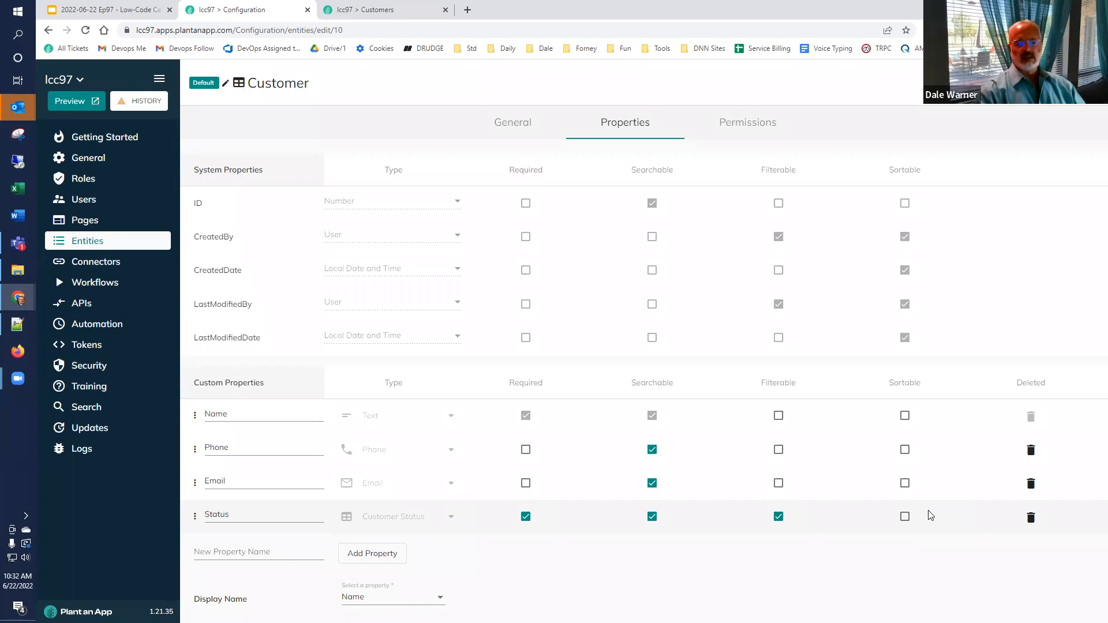
click(905, 416)
click(905, 450)
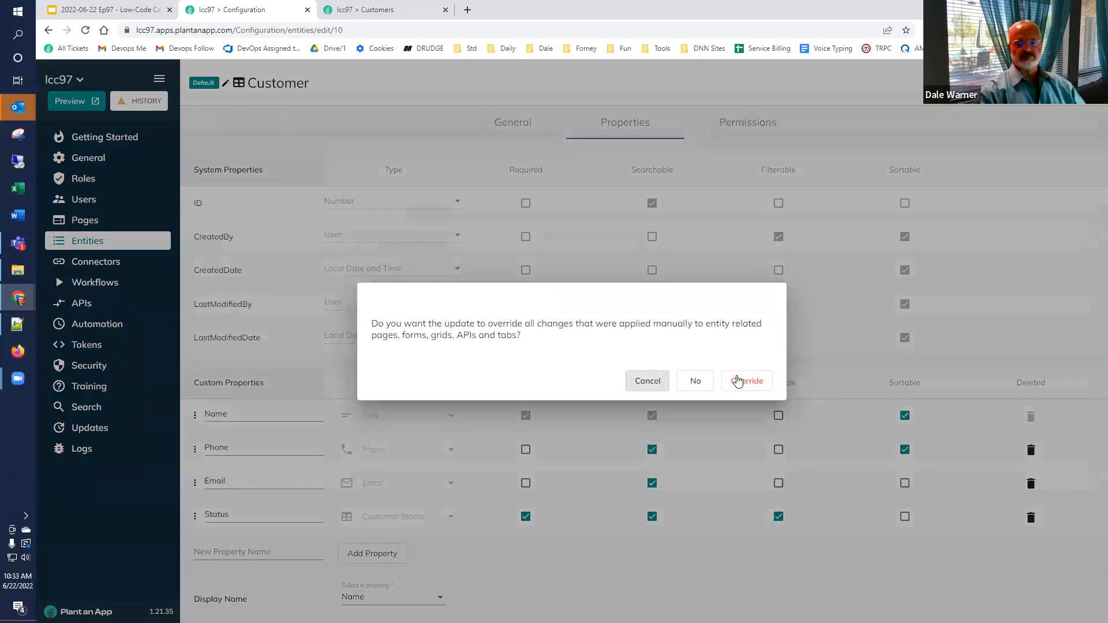
click(740, 380)
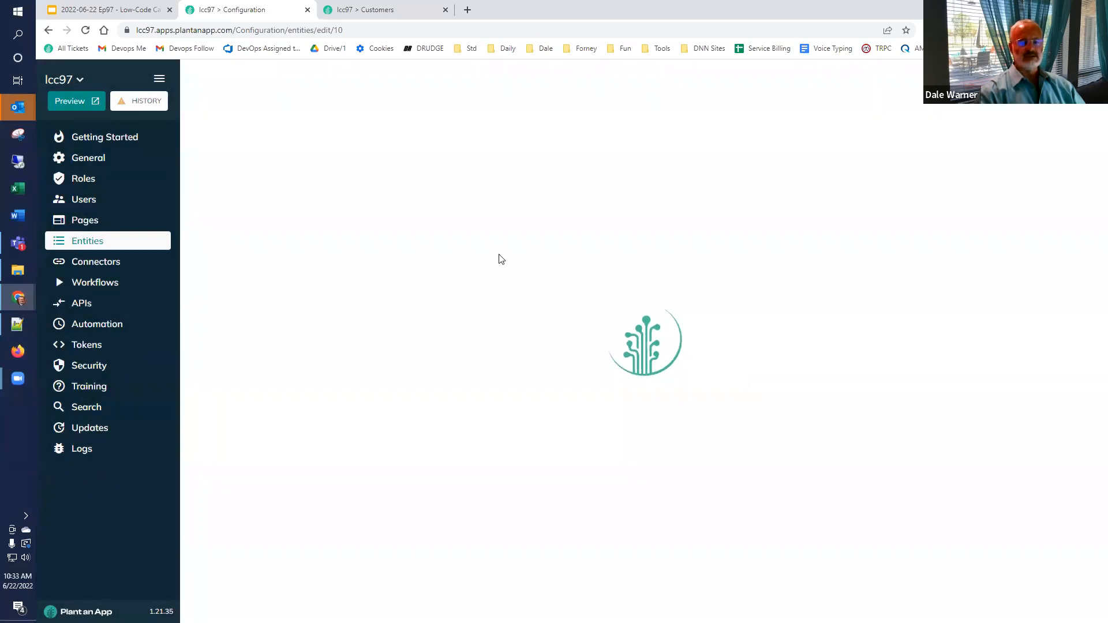
Step: Refresh the listing and sort by Name ascending, descending, then back to Id order
click(376, 8)
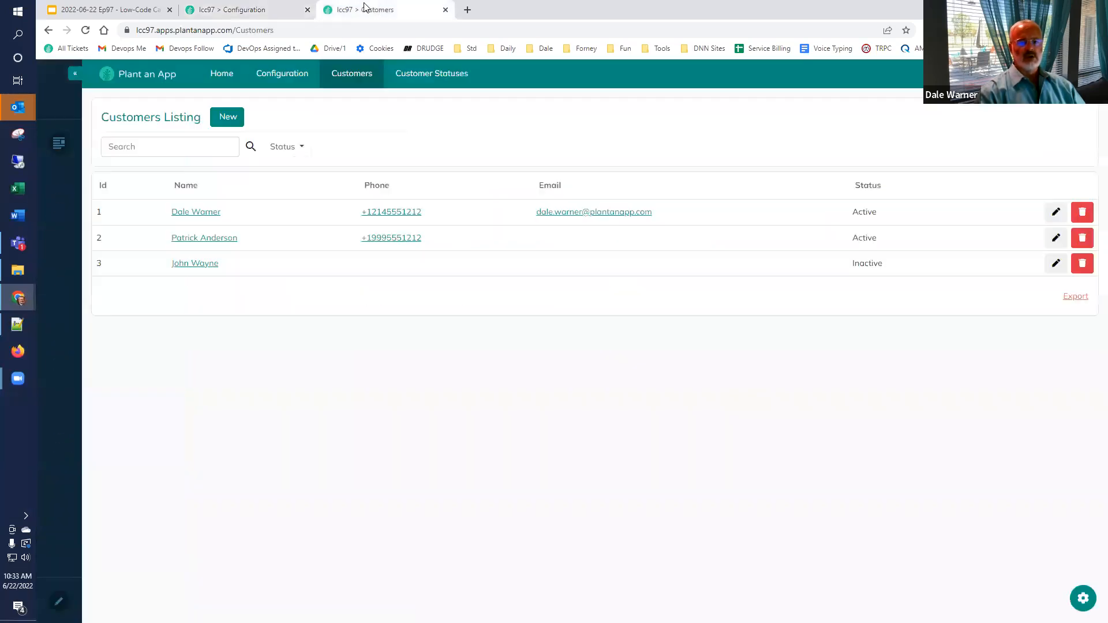
click(85, 30)
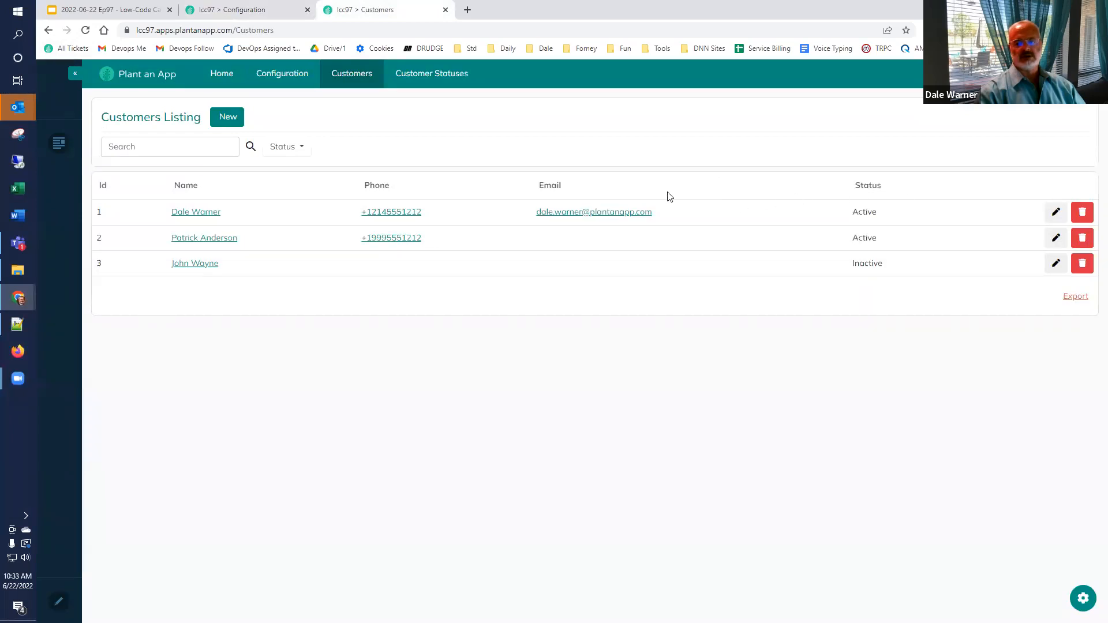
click(186, 186)
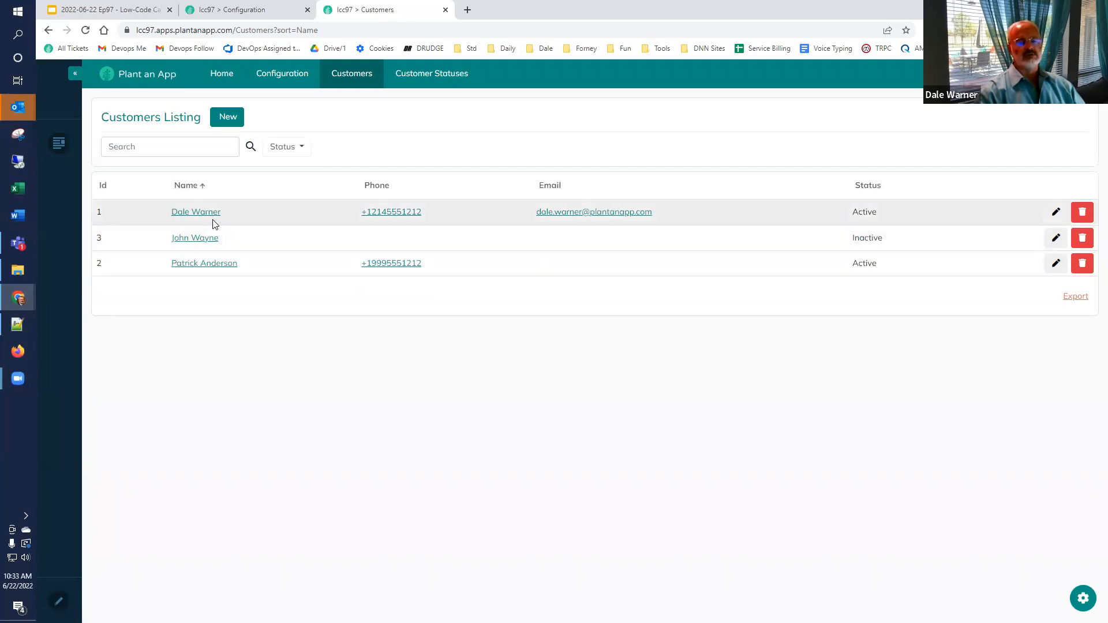
click(186, 186)
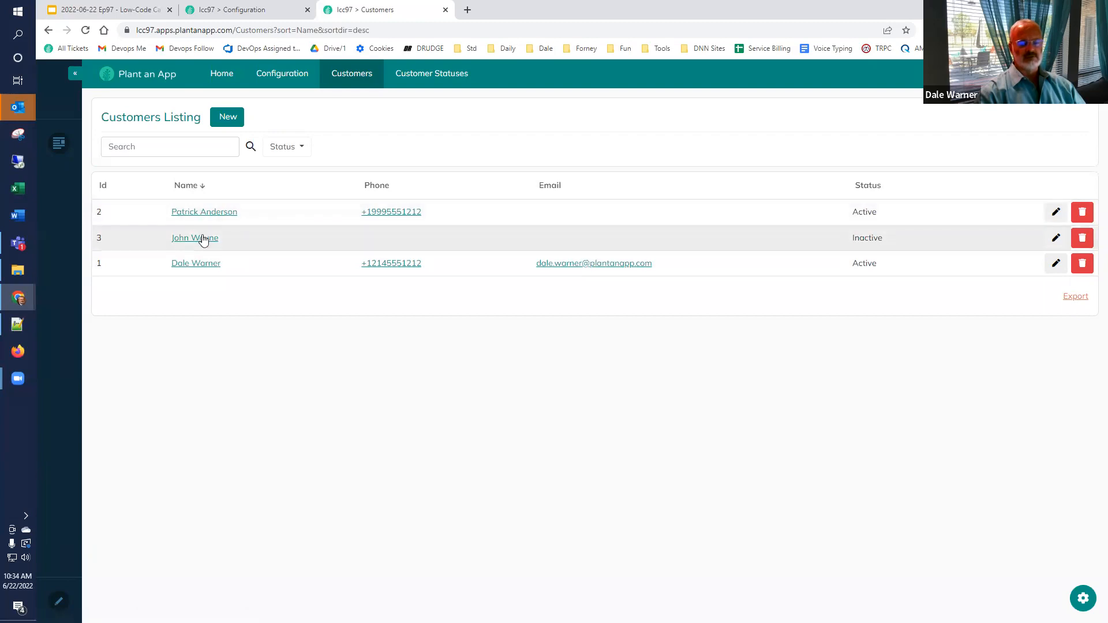
click(182, 186)
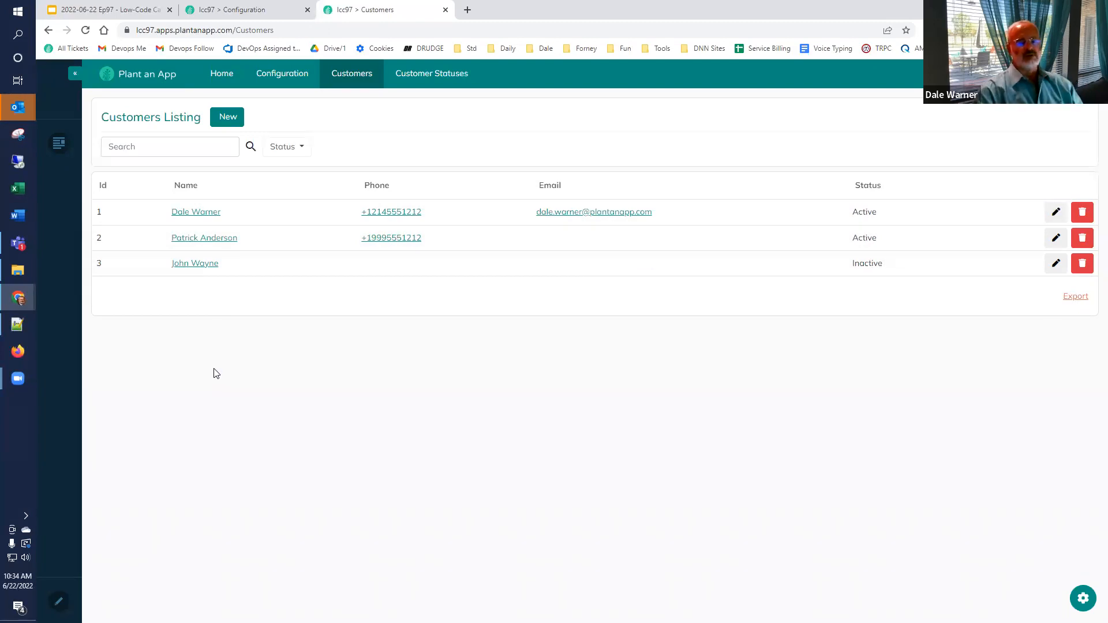
Step: Sort by Phone ascending and descending, and check that Email and Status headers don't sort yet
click(373, 190)
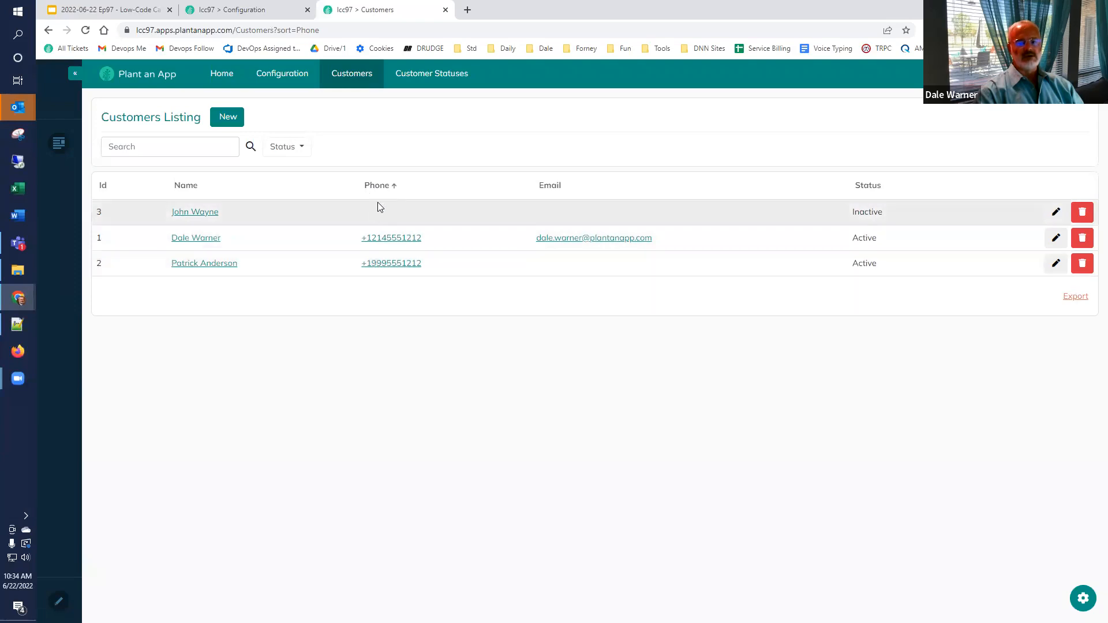
click(379, 186)
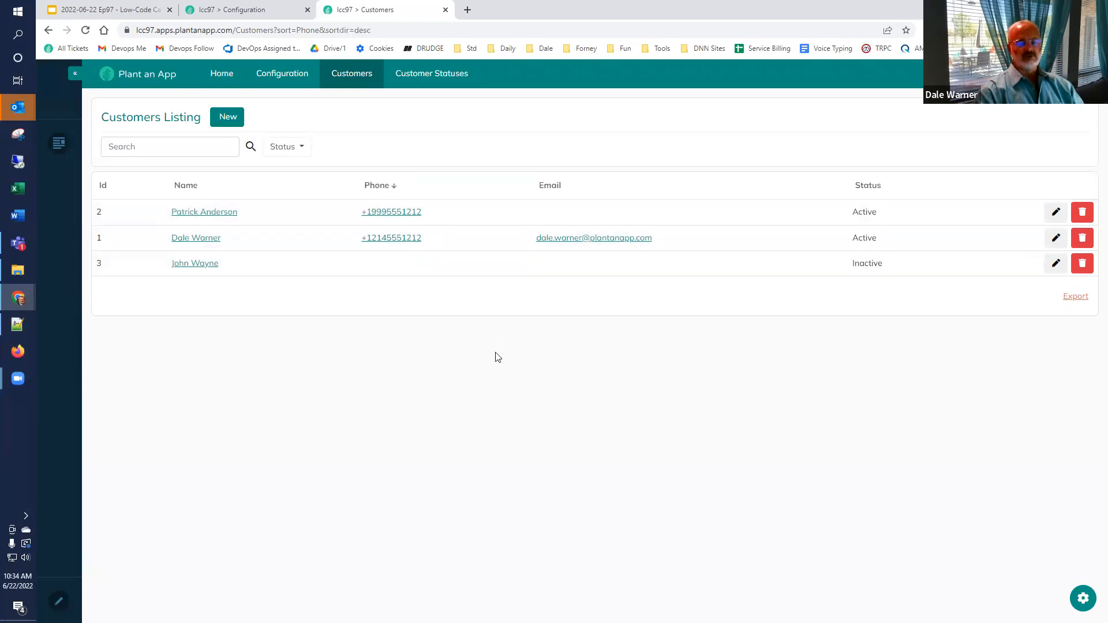
double_click(545, 187)
double_click(860, 186)
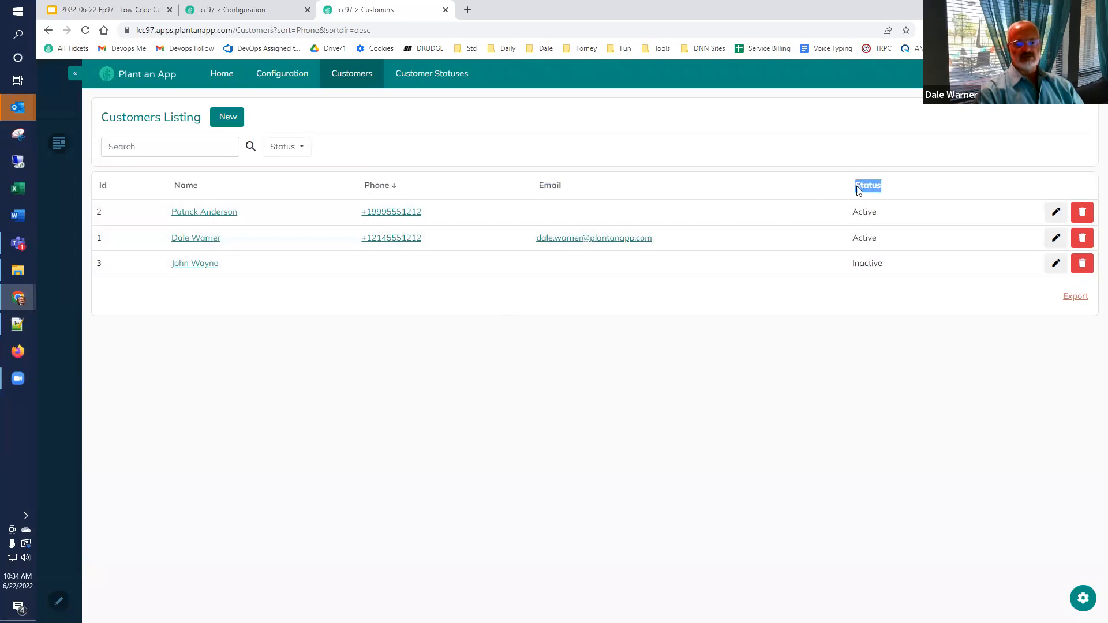
click(229, 17)
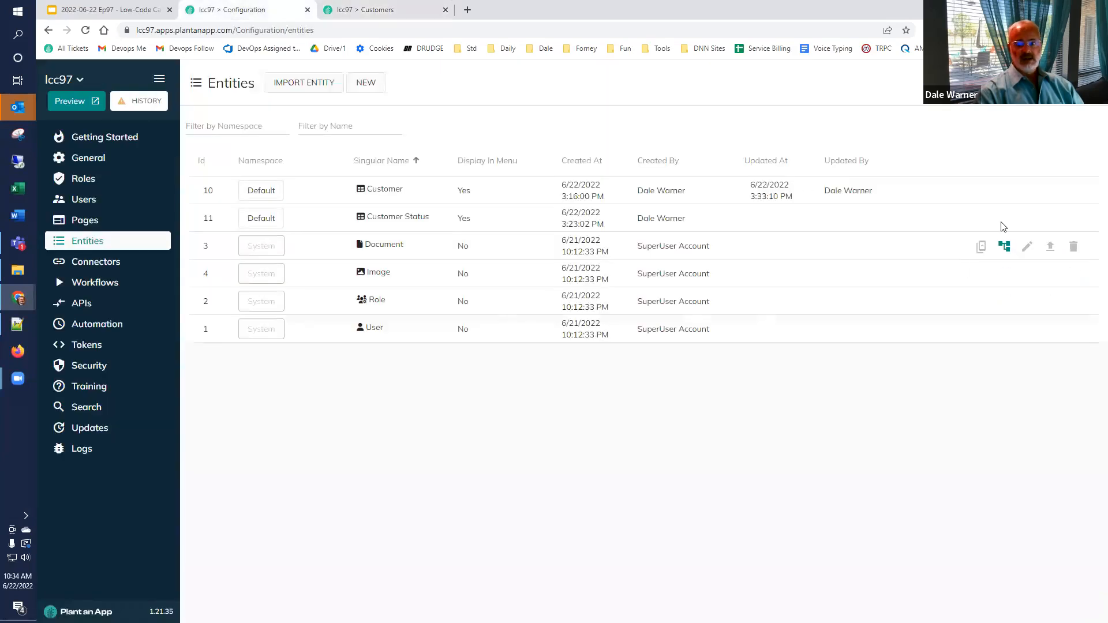
Step: Tick Sortable for the Customer entity's Email and Status properties and apply the update with Override
click(1028, 194)
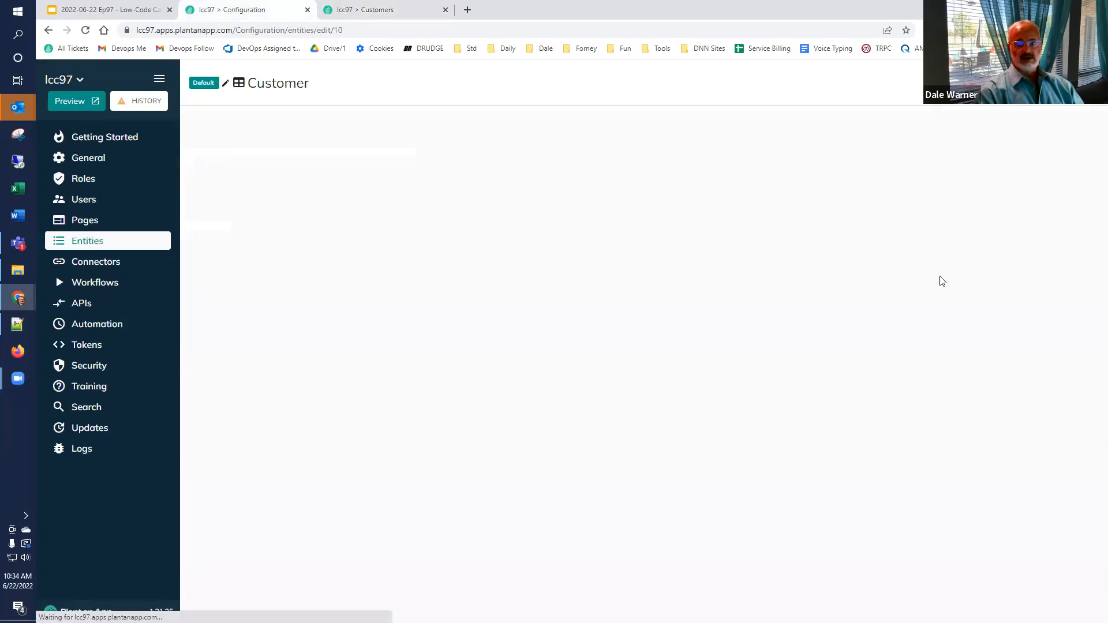
click(629, 127)
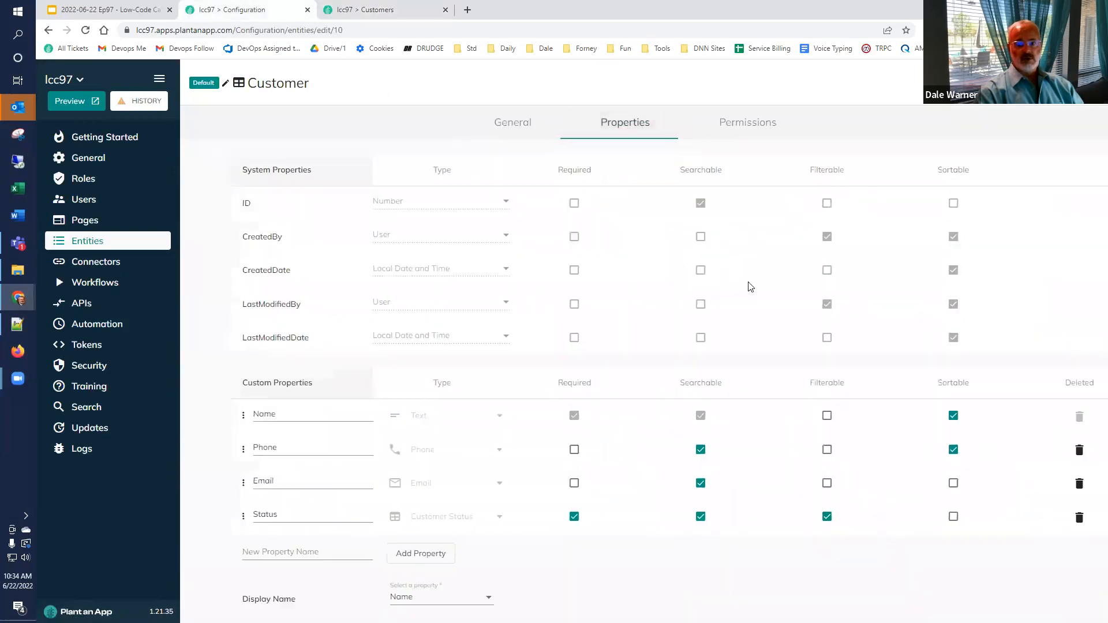
click(905, 483)
click(905, 485)
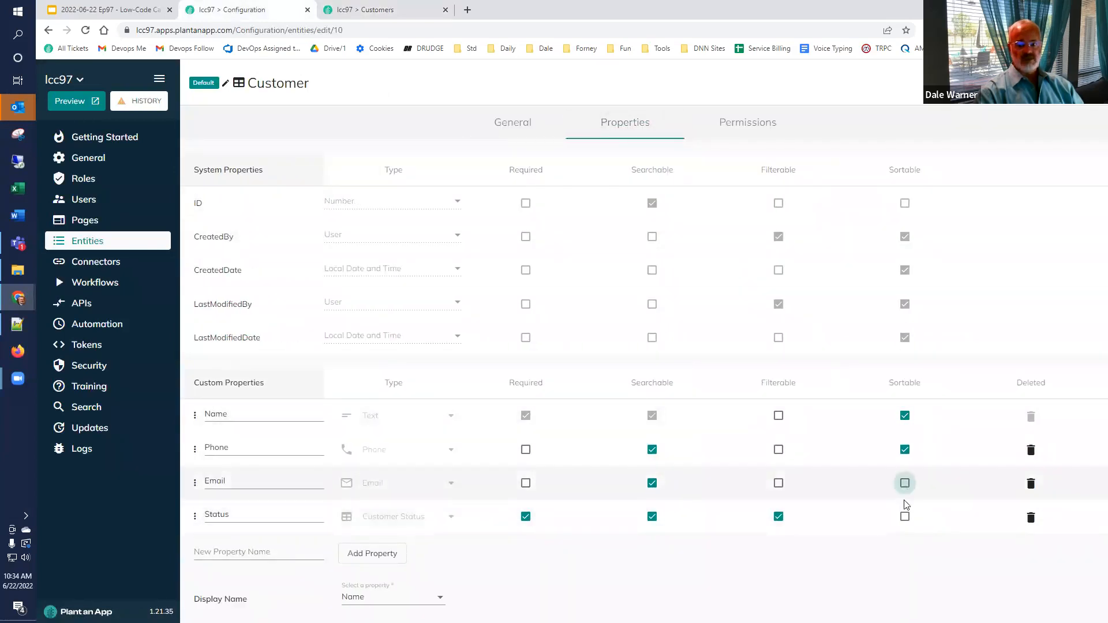
click(905, 515)
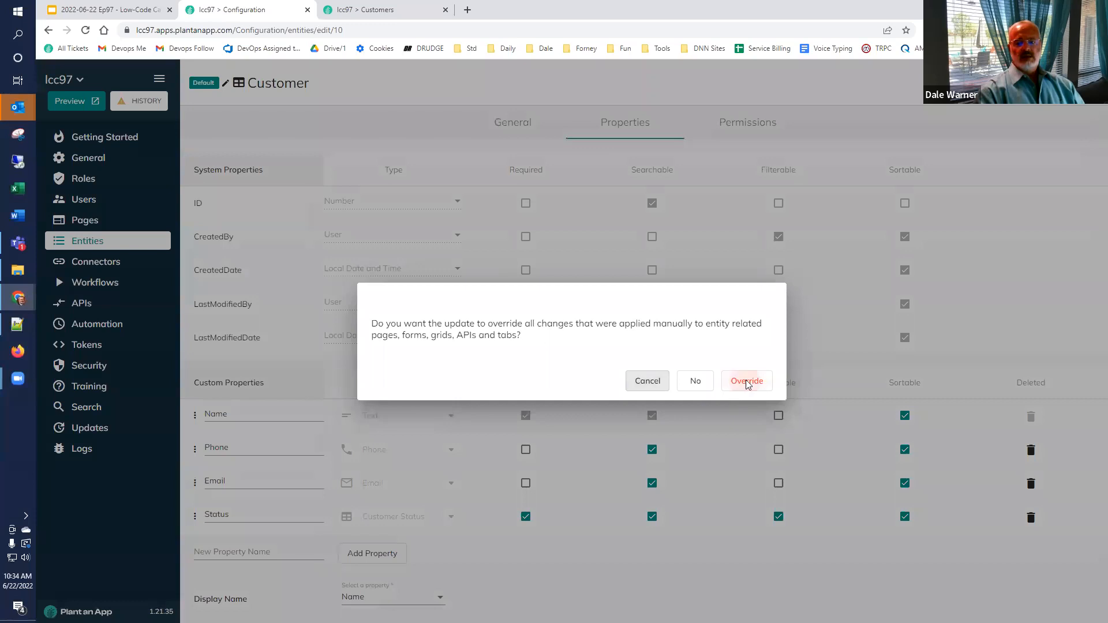
click(747, 382)
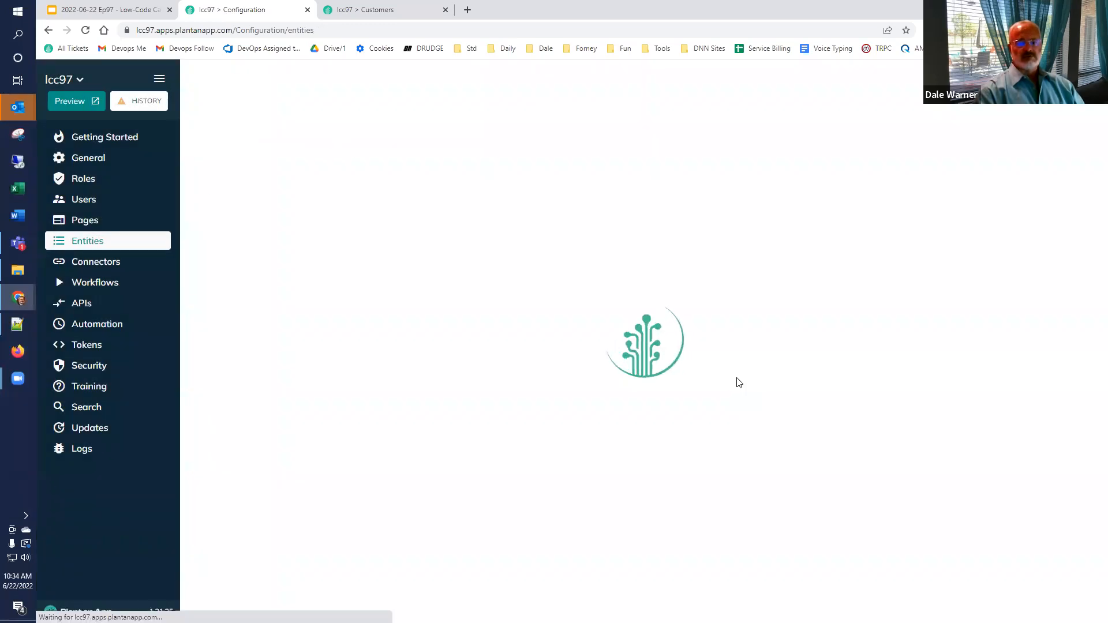
Step: Reload the Customers listing, sort it by Email ascending, and open customer 3's record
click(385, 14)
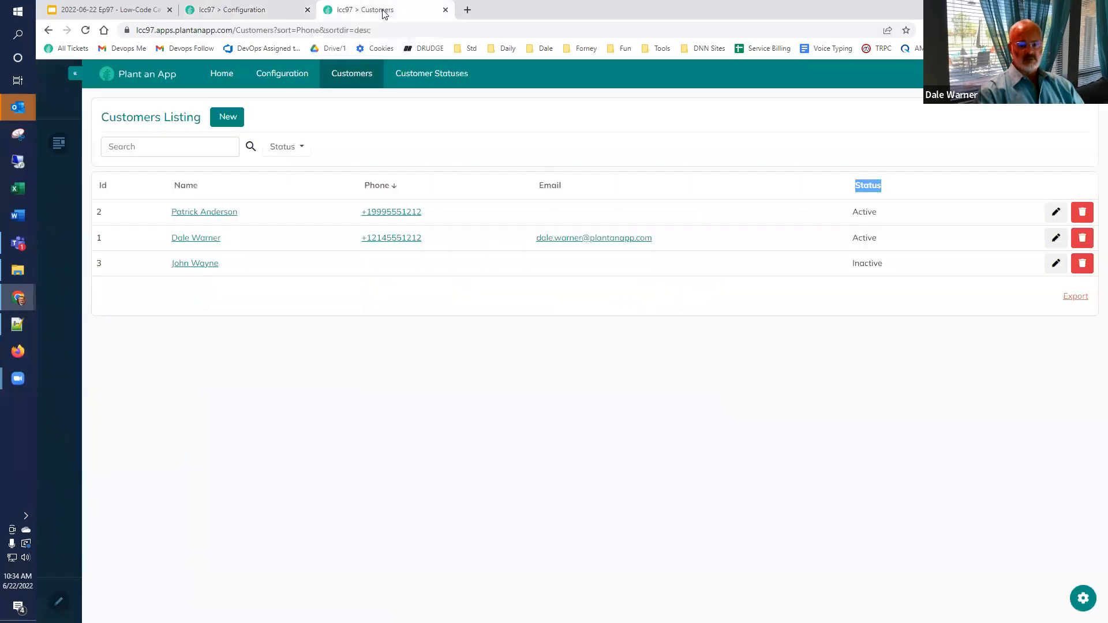
click(85, 30)
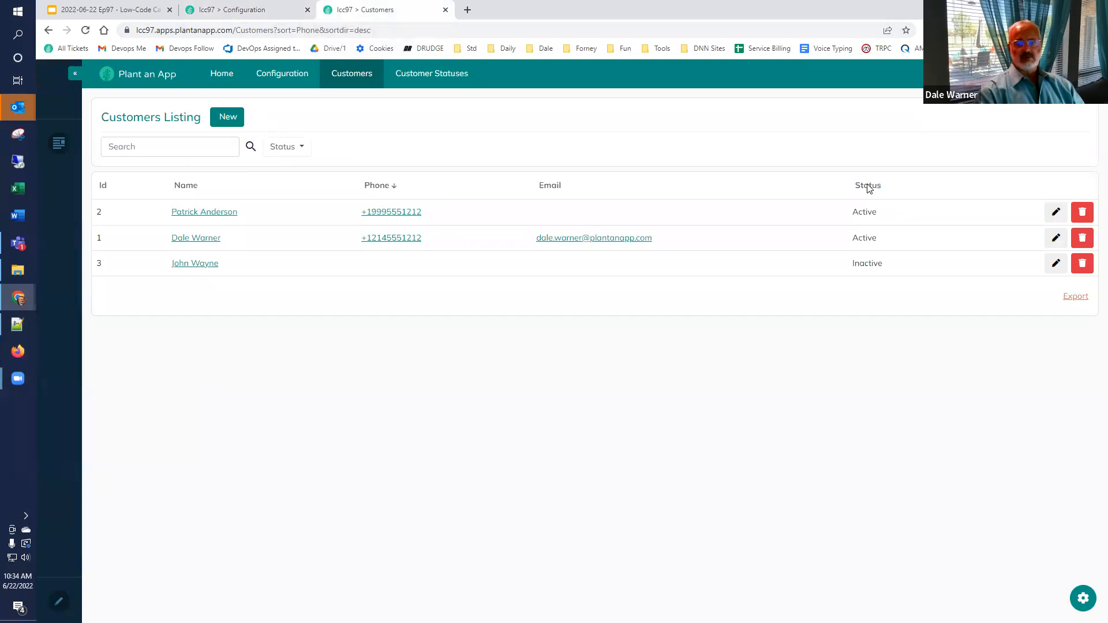
click(85, 30)
click(551, 186)
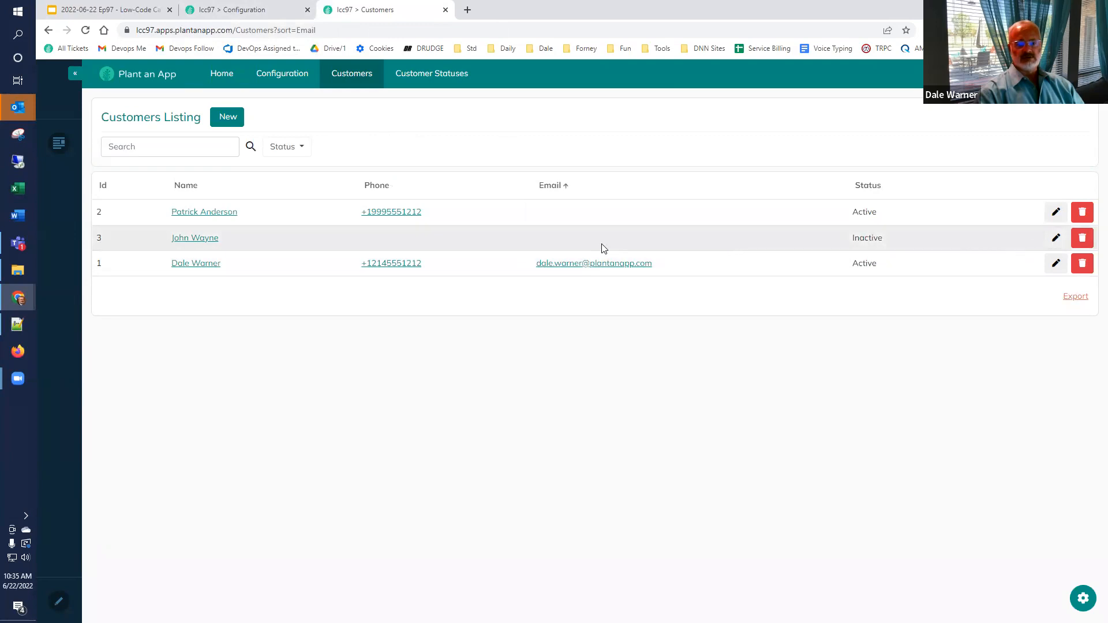
click(600, 247)
Step: Enter an e-mail address for customer 3 and save the record
click(545, 202)
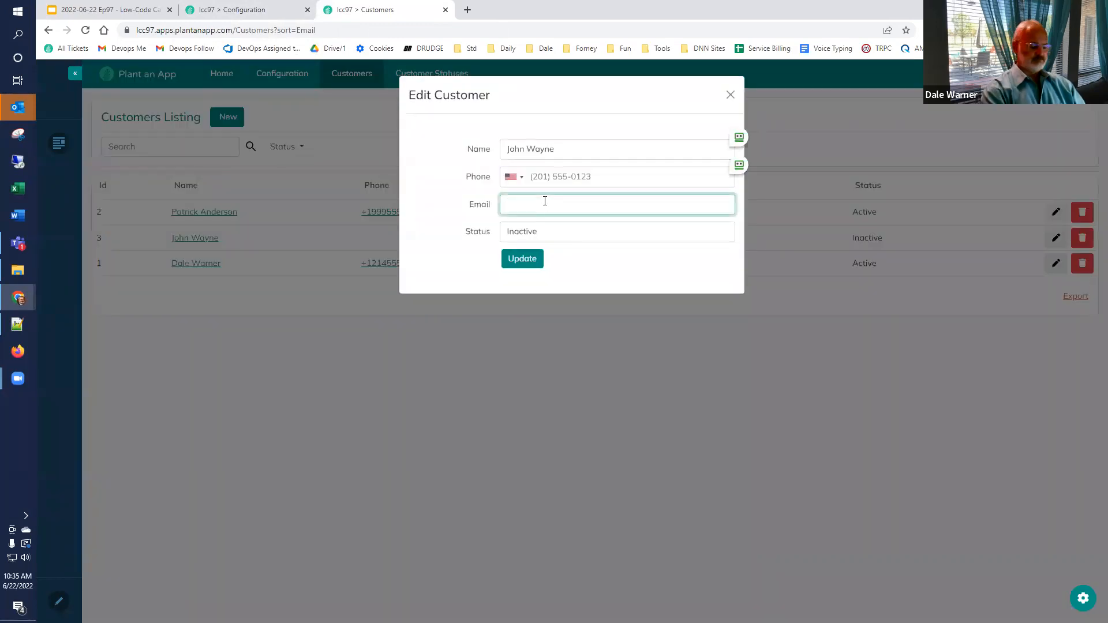
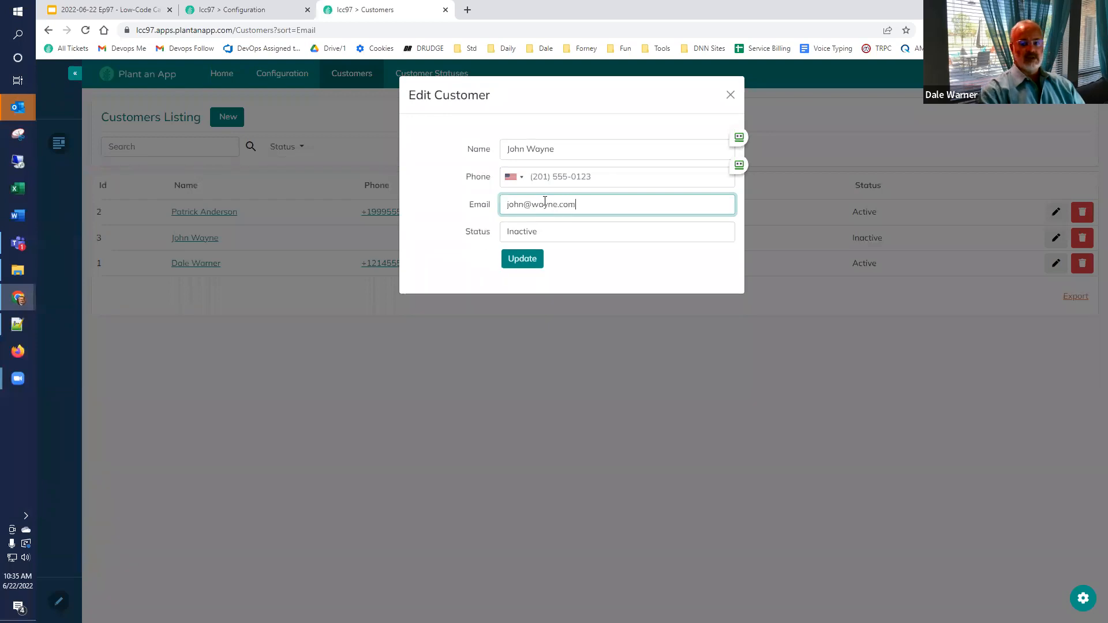
click(532, 257)
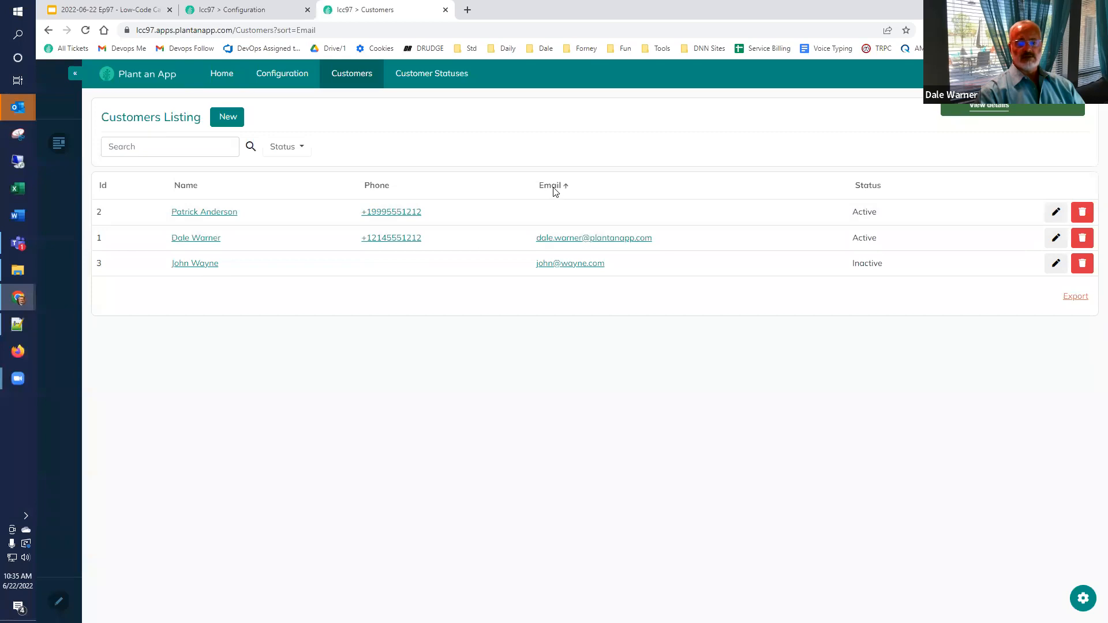
Step: Give customer 2 an e-mail address, fixing a typo, and save the record
click(1056, 213)
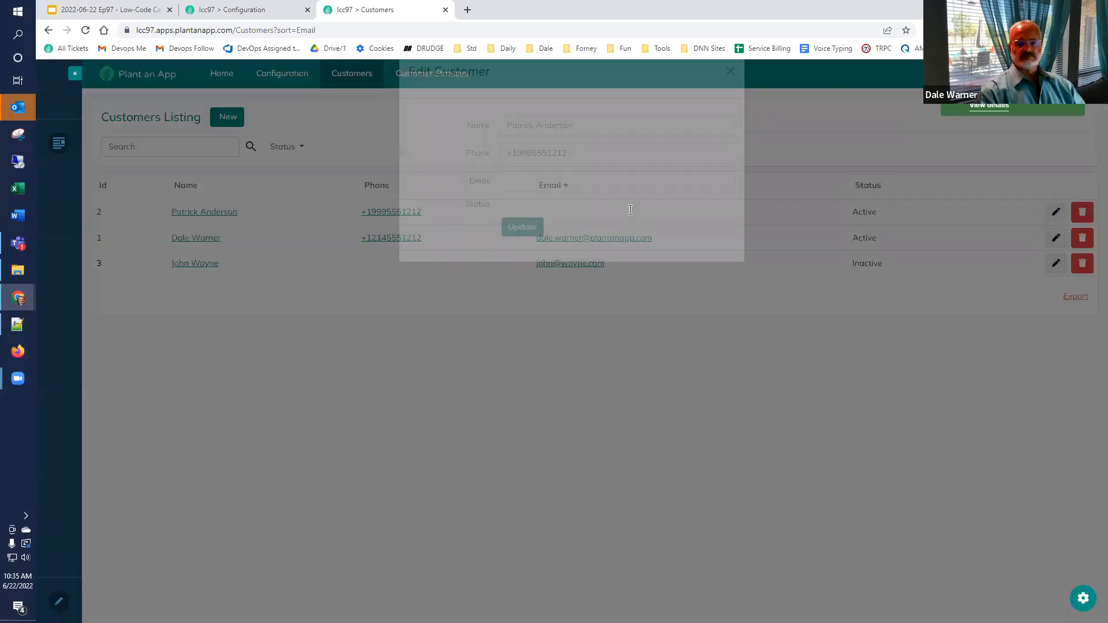
click(590, 199)
text(patrick@test.com)
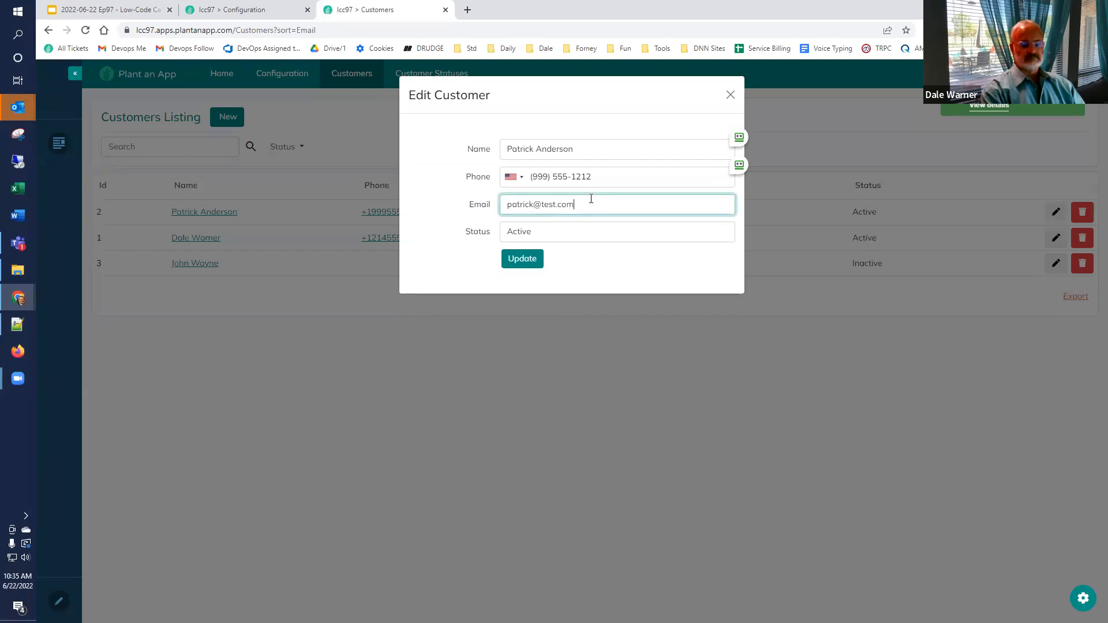
text(ante)
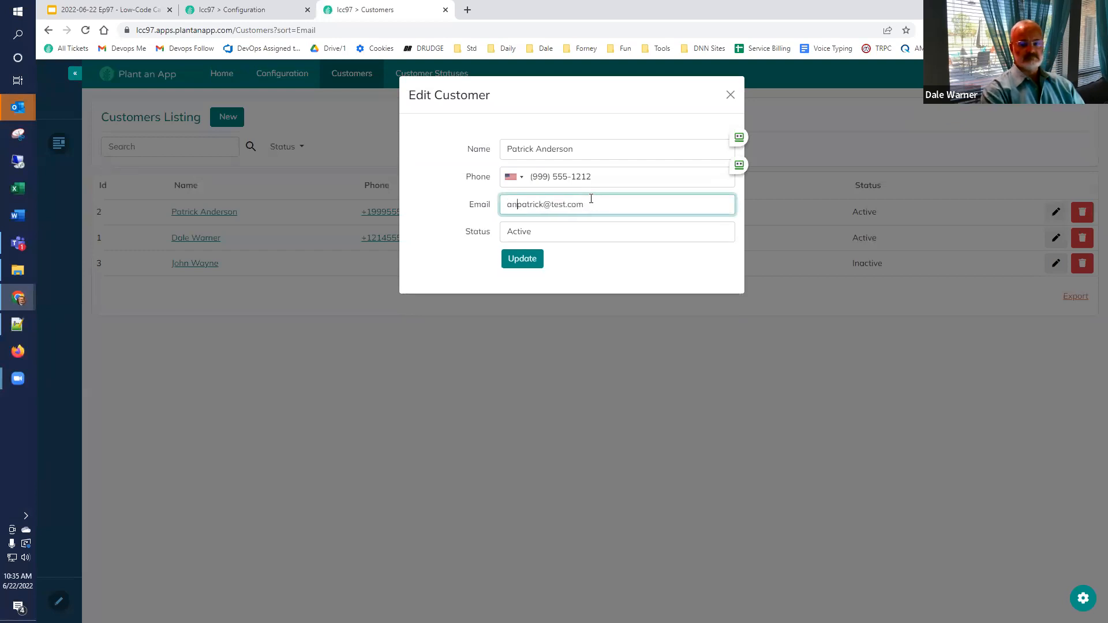
key(BackSpace)
key(BackSpace)
text(derson)
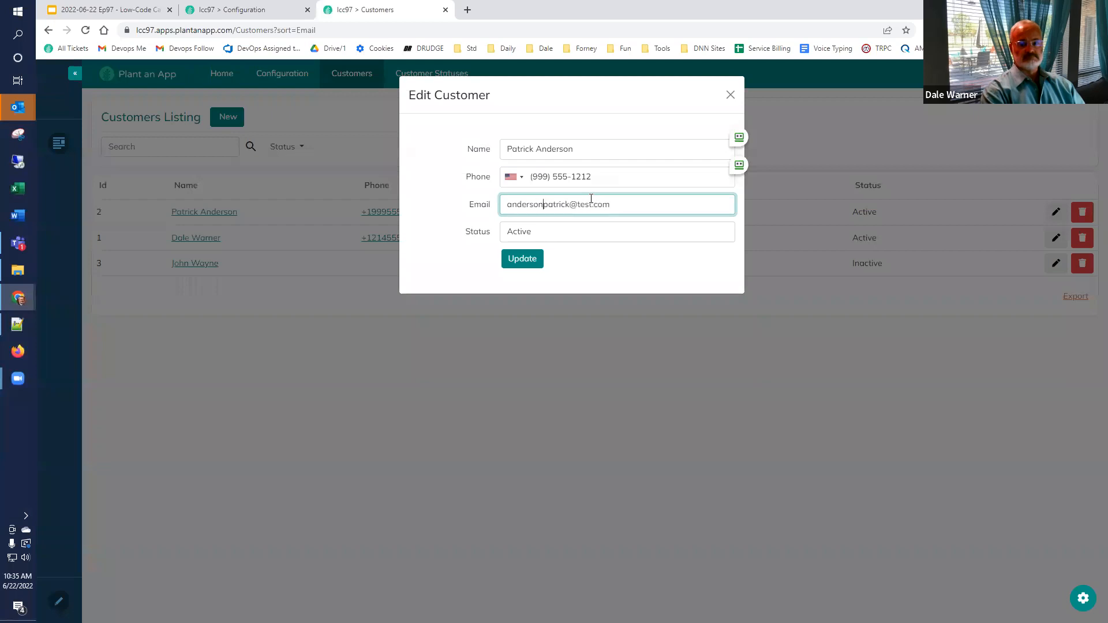
click(522, 258)
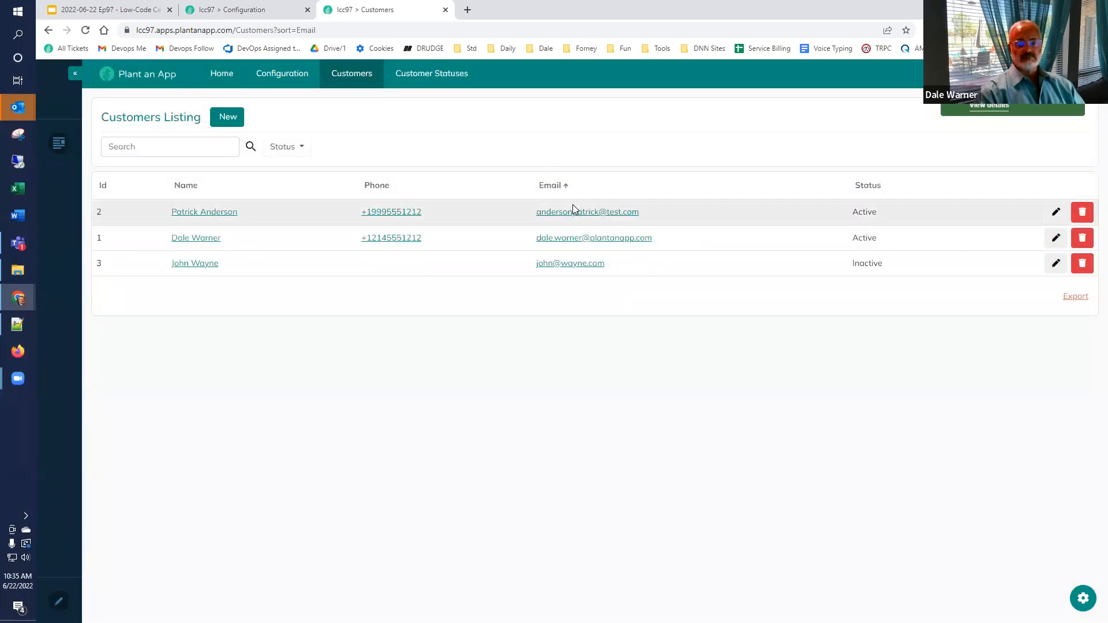
Step: Sort the listing by Email descending, then check the Configuration page and return
click(554, 187)
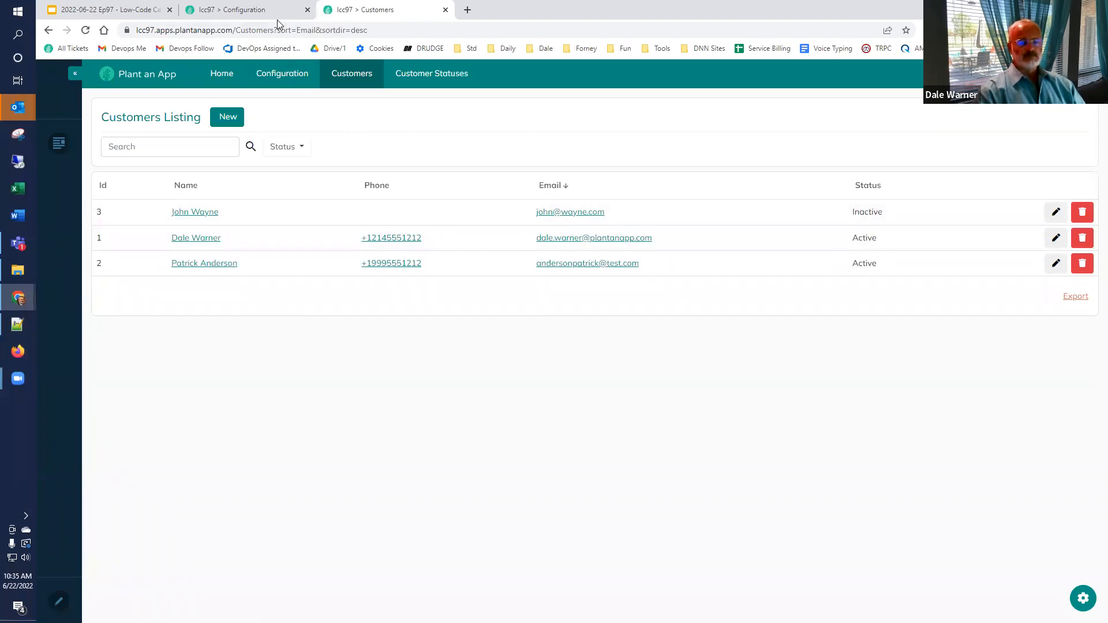
click(236, 10)
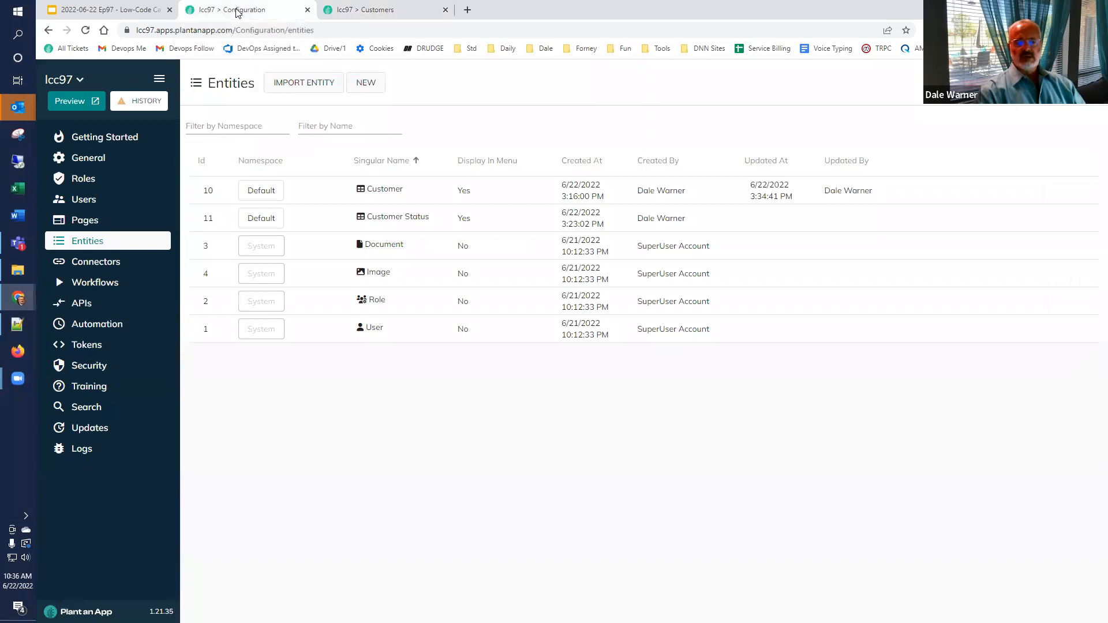
click(381, 16)
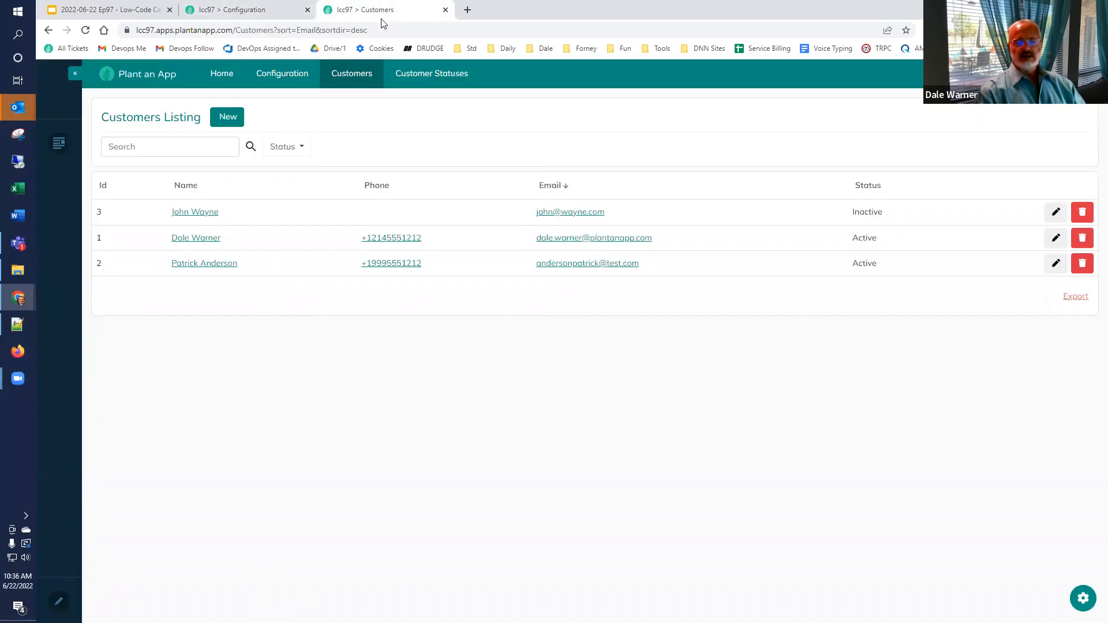
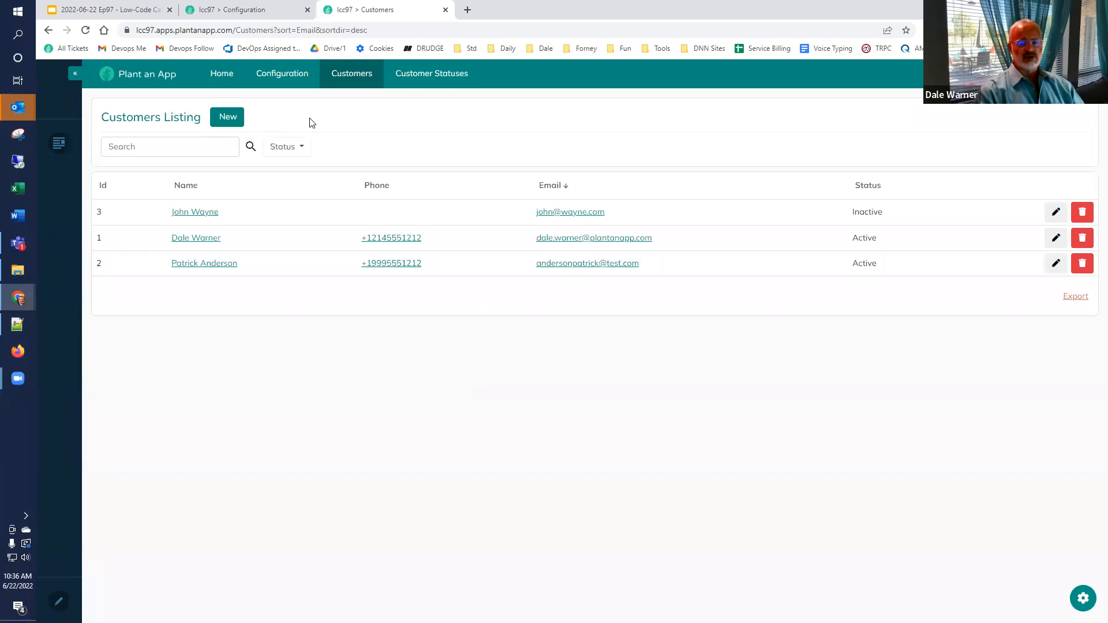
Step: Create a new Default-namespace entity named Customer History, plural Customer Histories
click(247, 13)
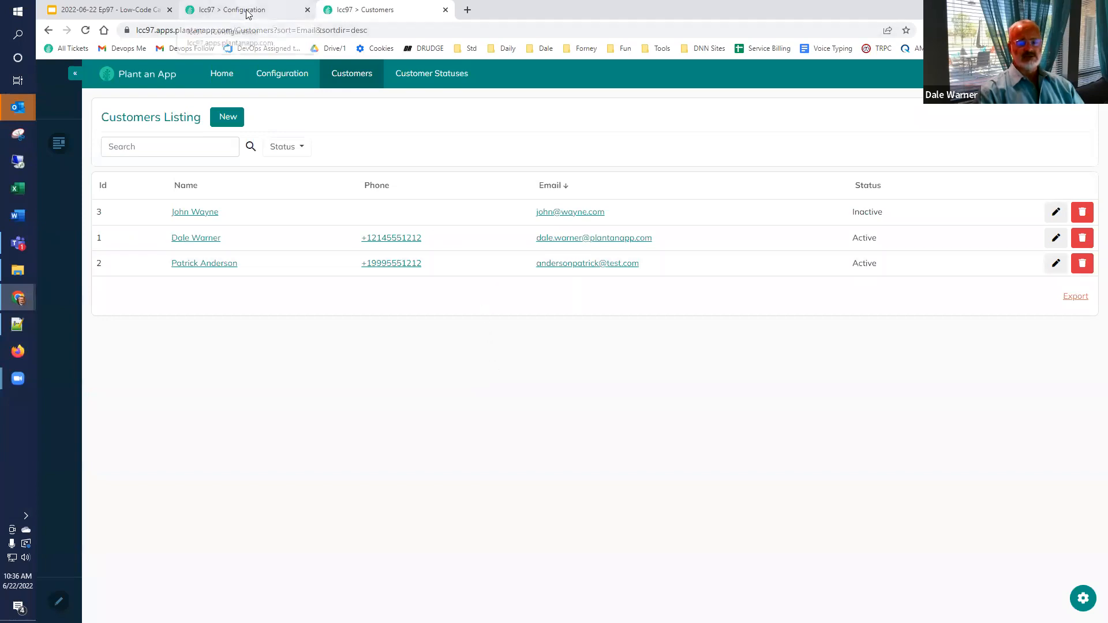
click(365, 84)
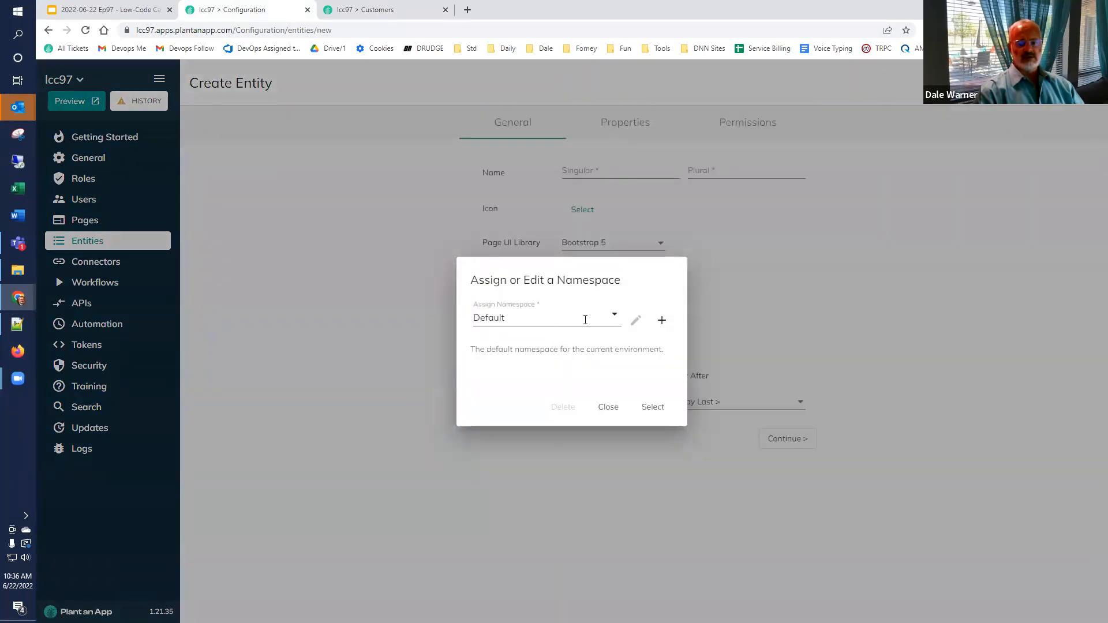
click(661, 407)
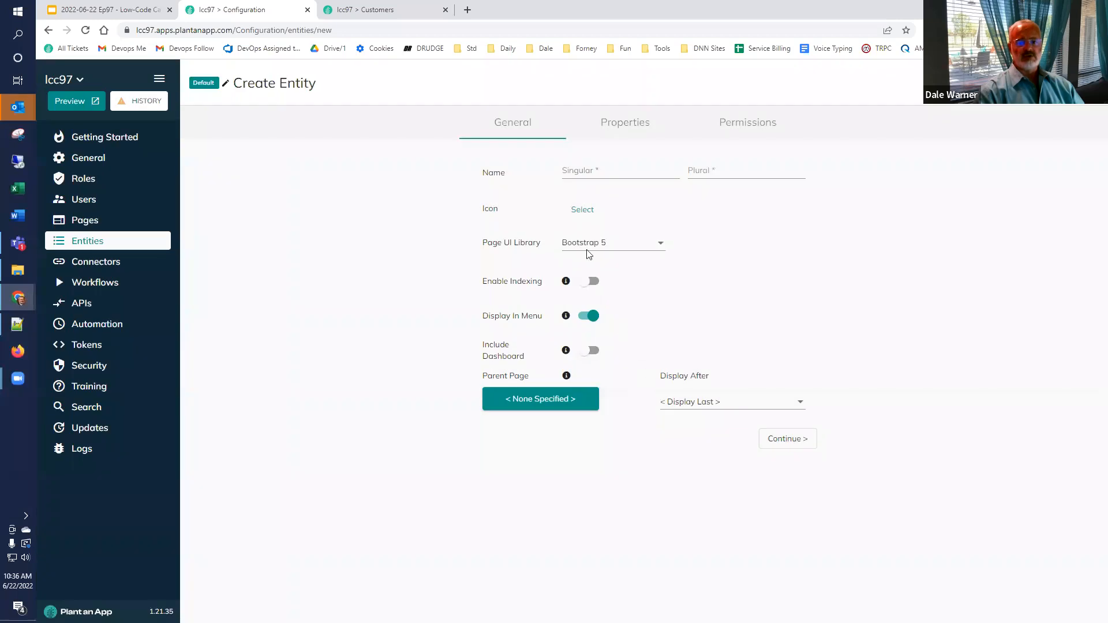
click(601, 172)
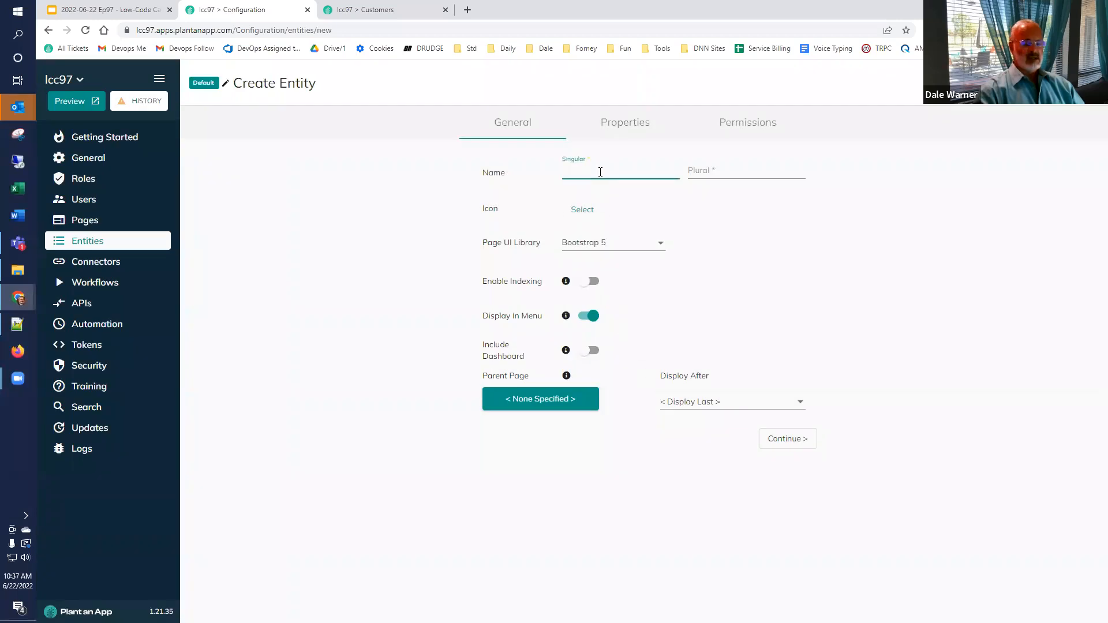
text(Cu)
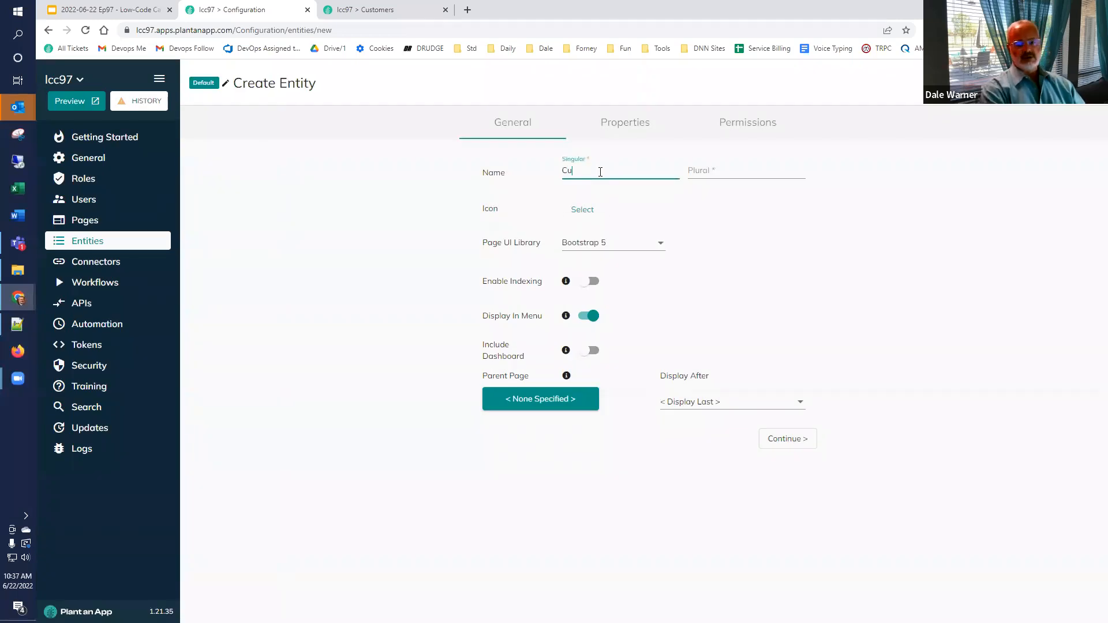
text(stomerHistory)
double_click(600, 172)
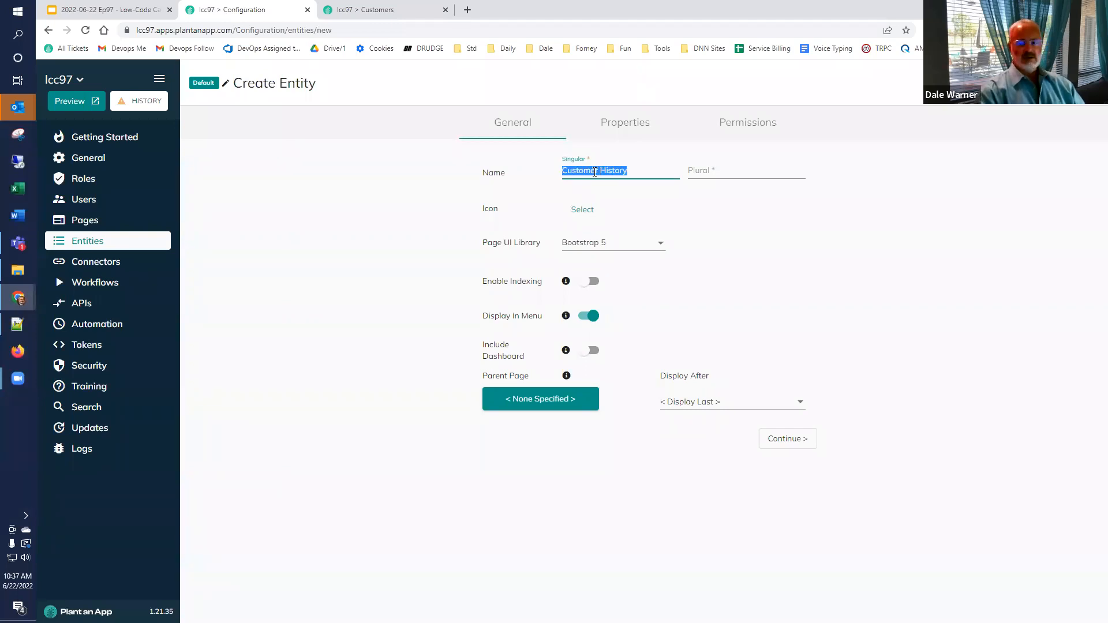
key(Tab)
text(Customer History)
key(BackSpace)
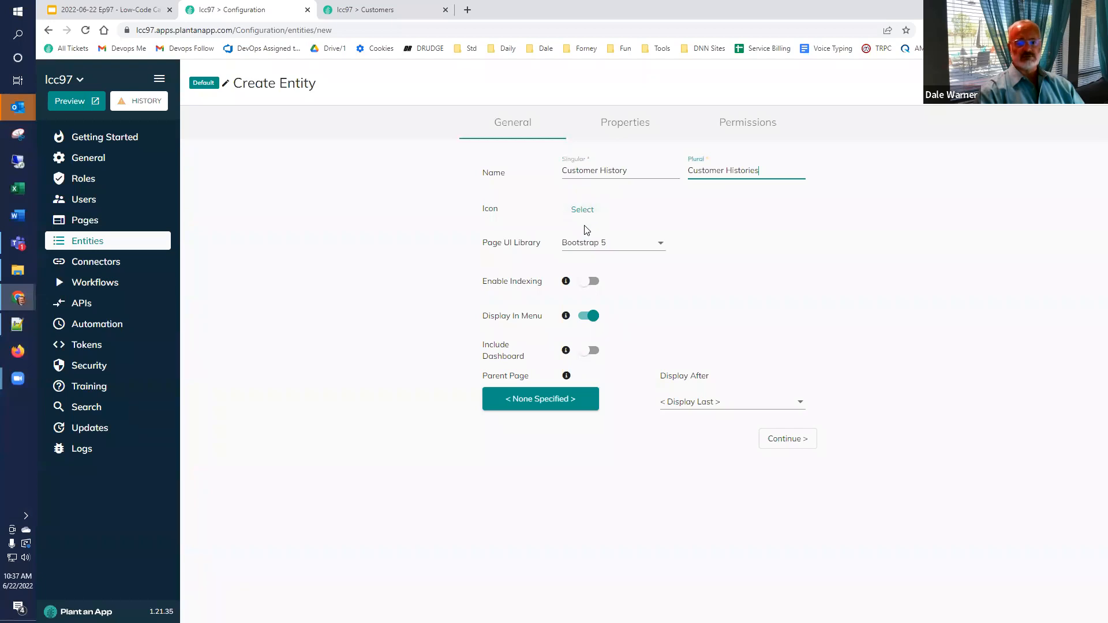
click(788, 445)
click(223, 420)
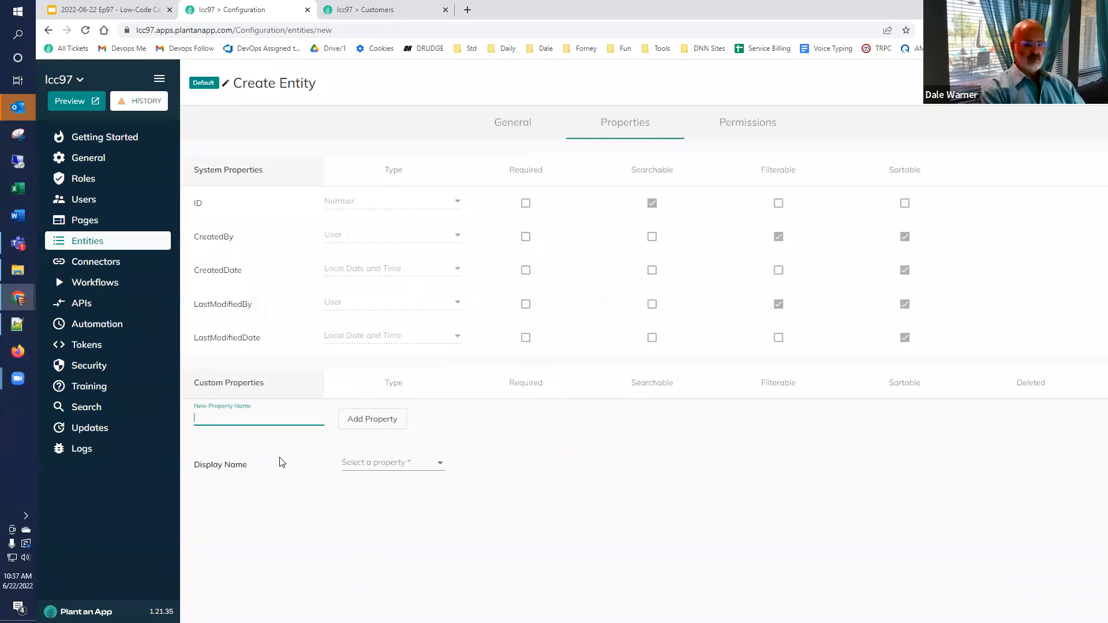
Step: Add a Title property and a Description property typed as Large Text
text(Title)
click(371, 420)
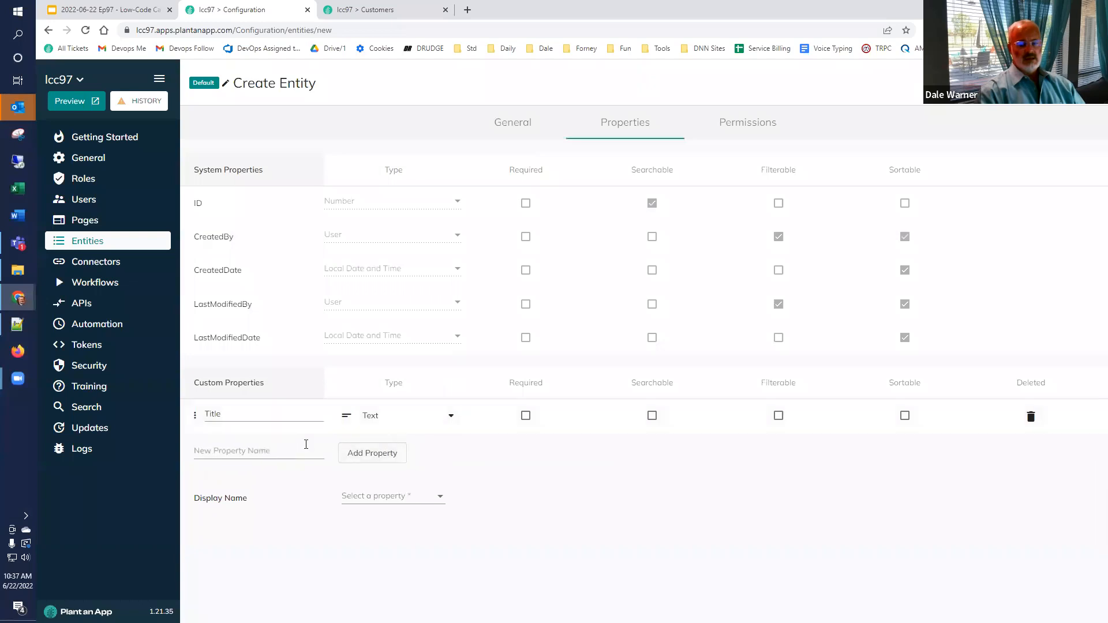
click(261, 448)
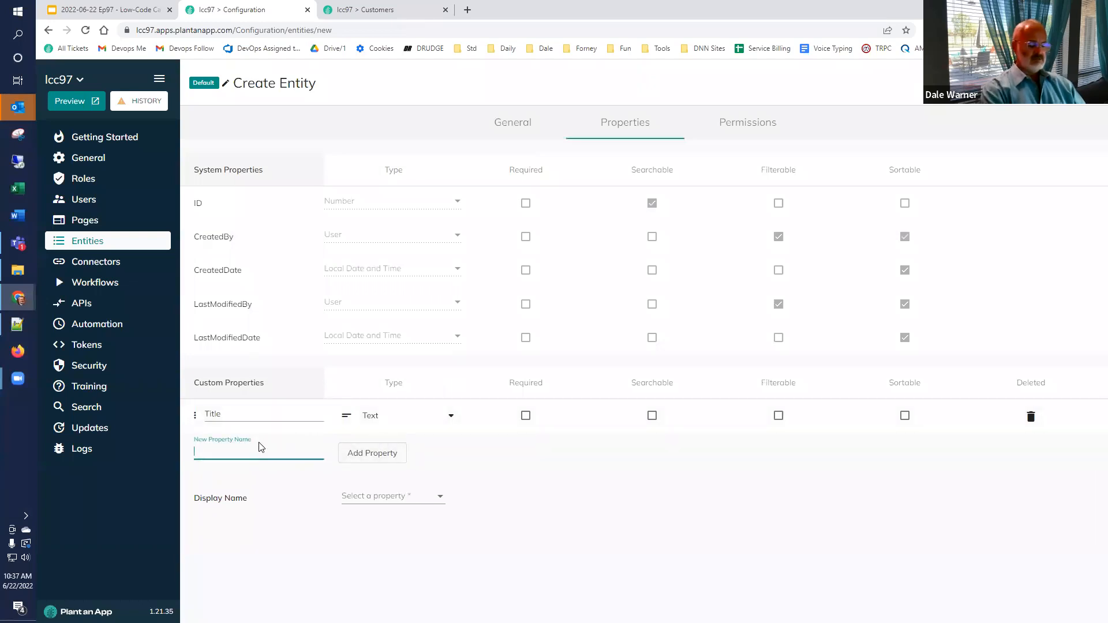
text(Description)
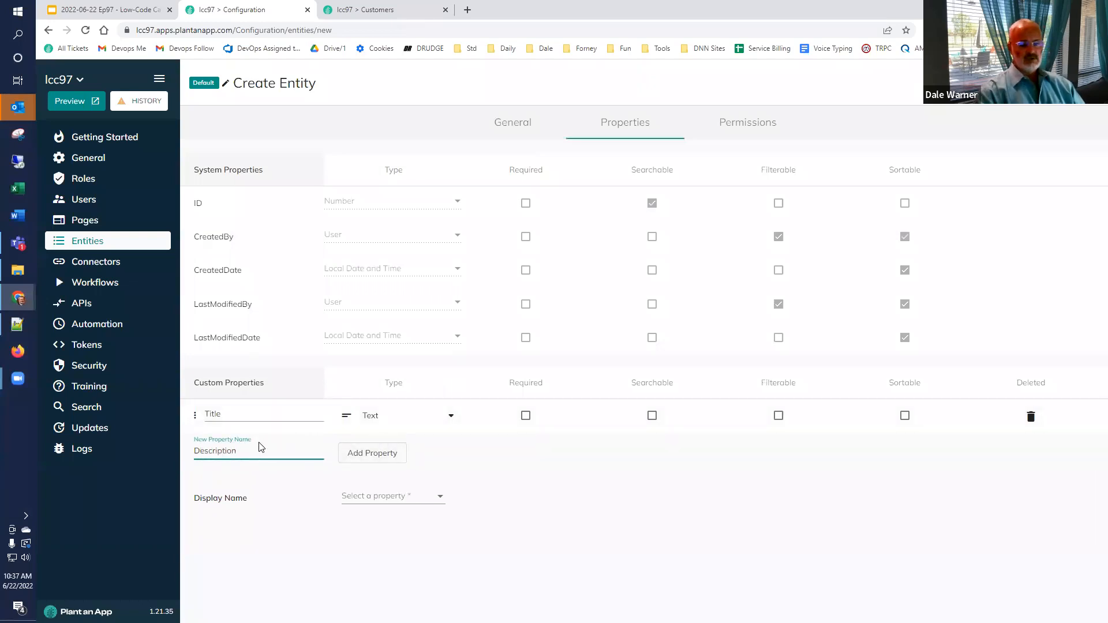
click(371, 459)
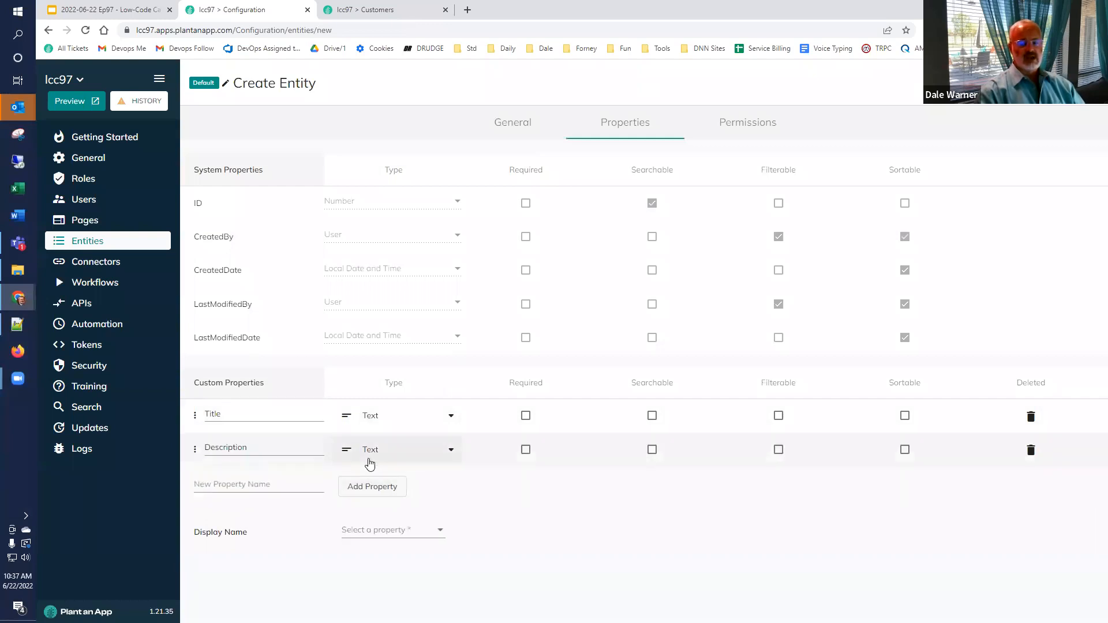
click(382, 454)
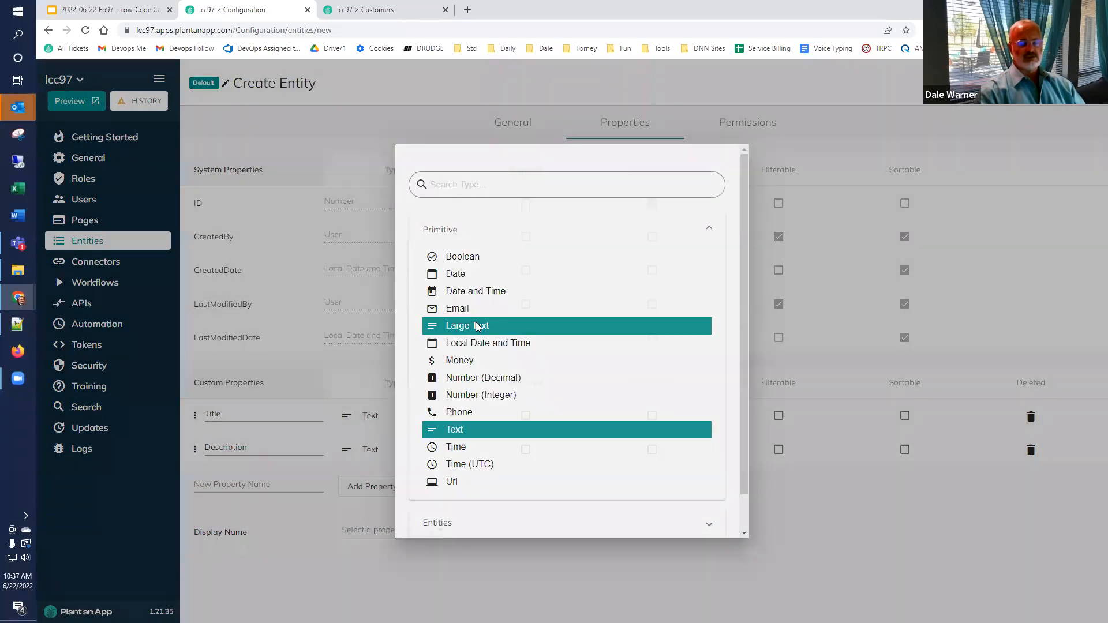
click(476, 326)
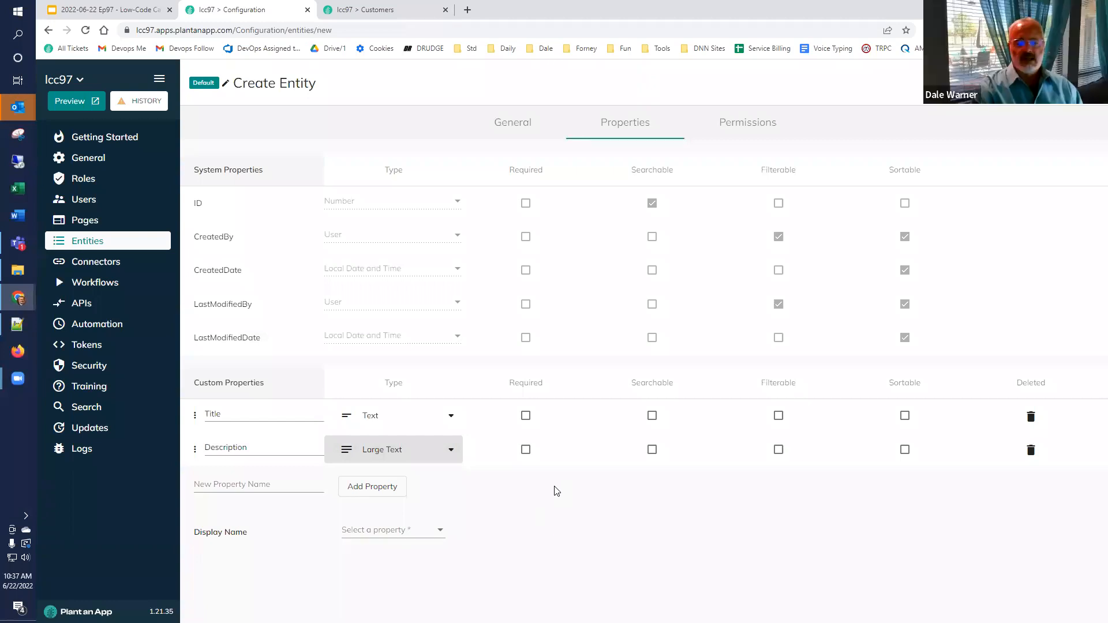
Step: Use Title as the display name and save the Customer History entity
click(377, 530)
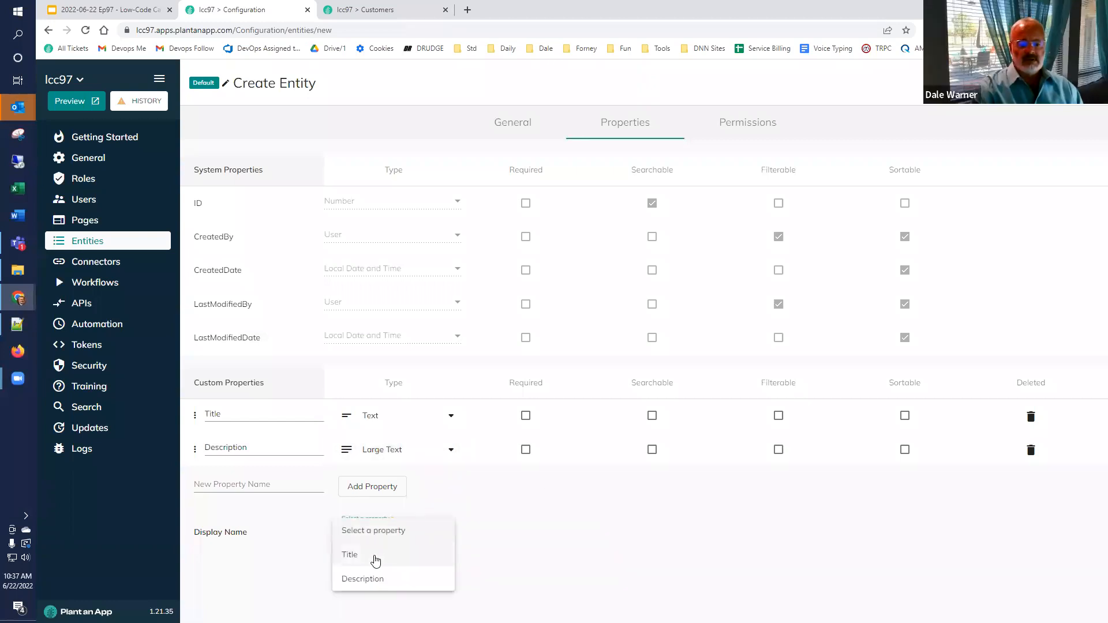
click(376, 557)
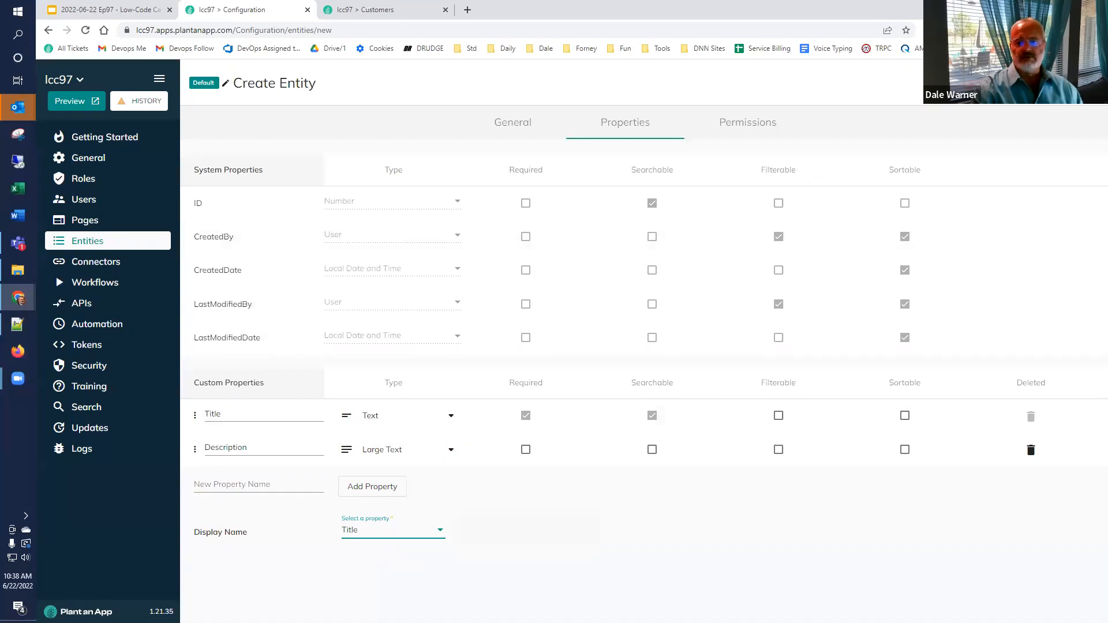
click(1068, 83)
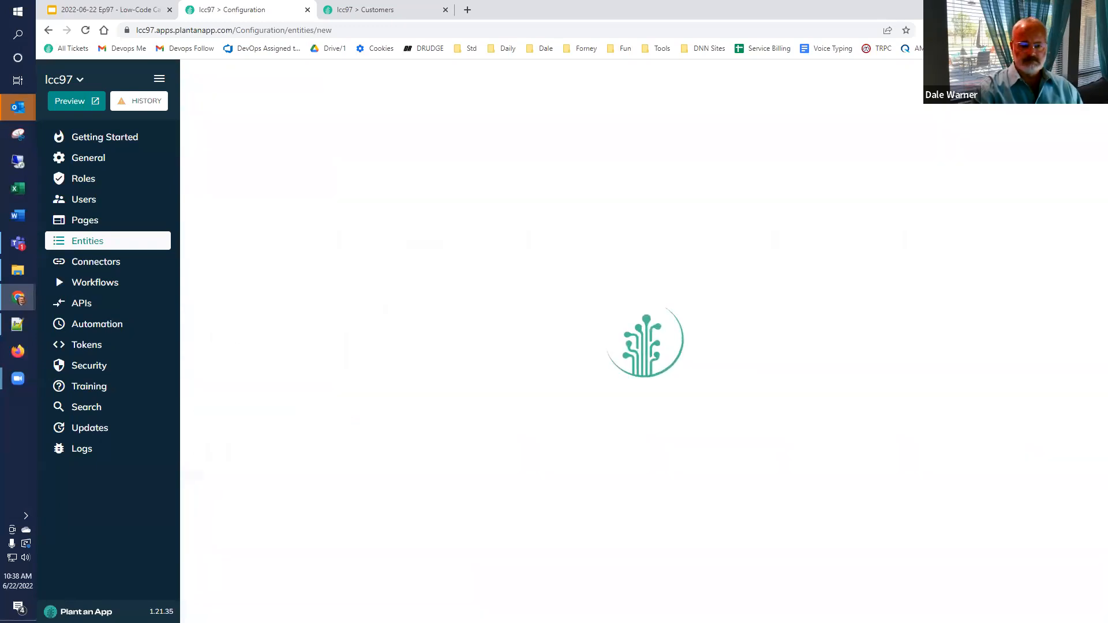
click(382, 8)
Step: Reload the app and check the empty Customer Histories listing and its Title/Description add form
click(86, 31)
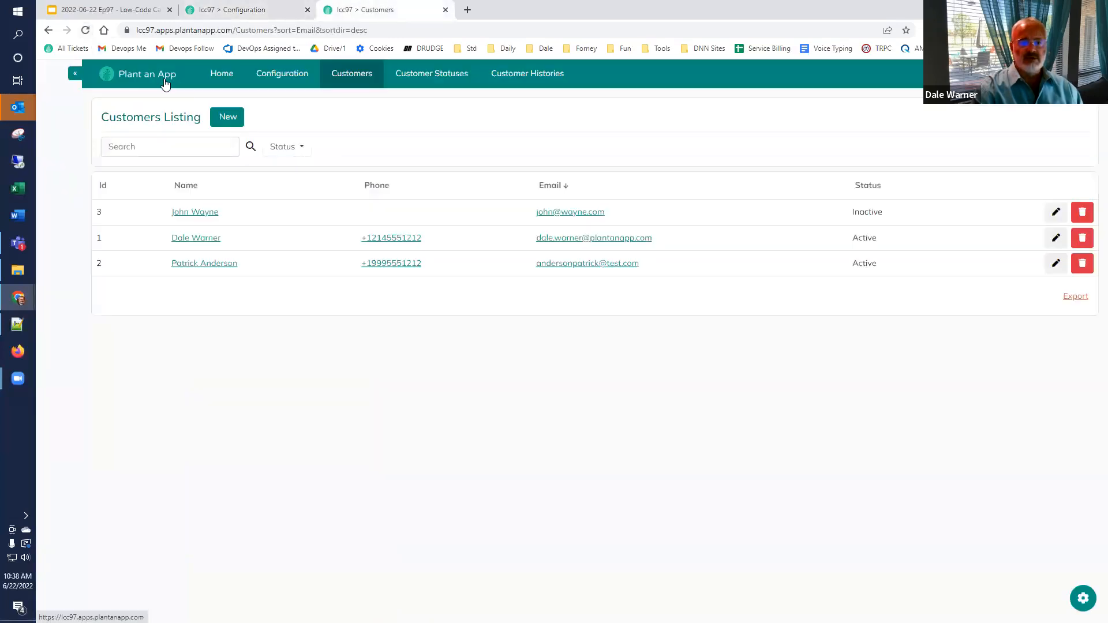
click(520, 78)
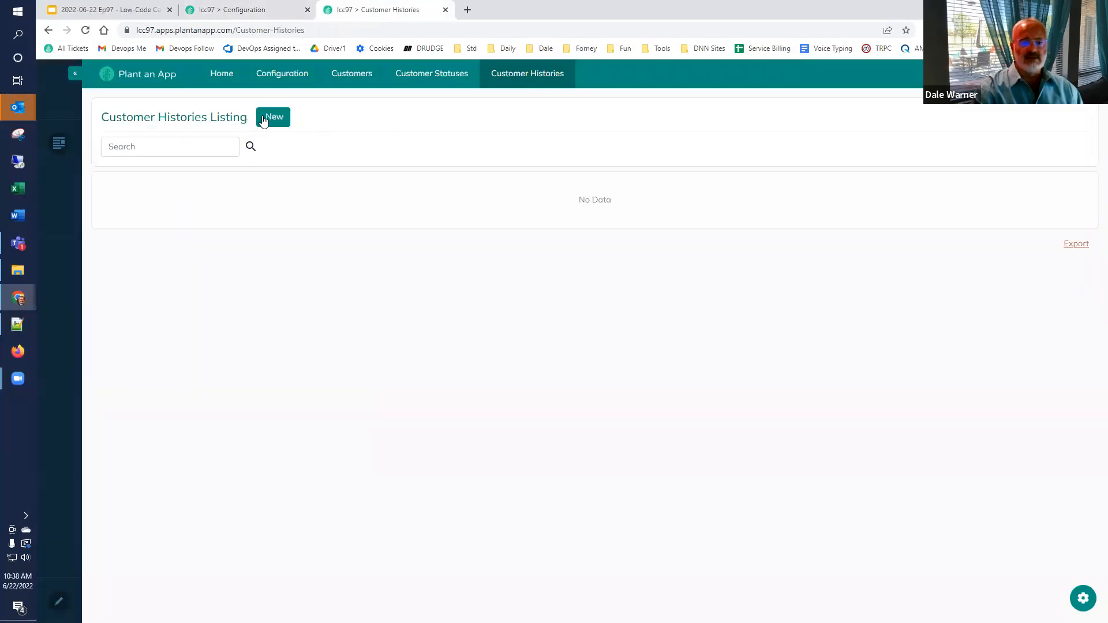
click(263, 118)
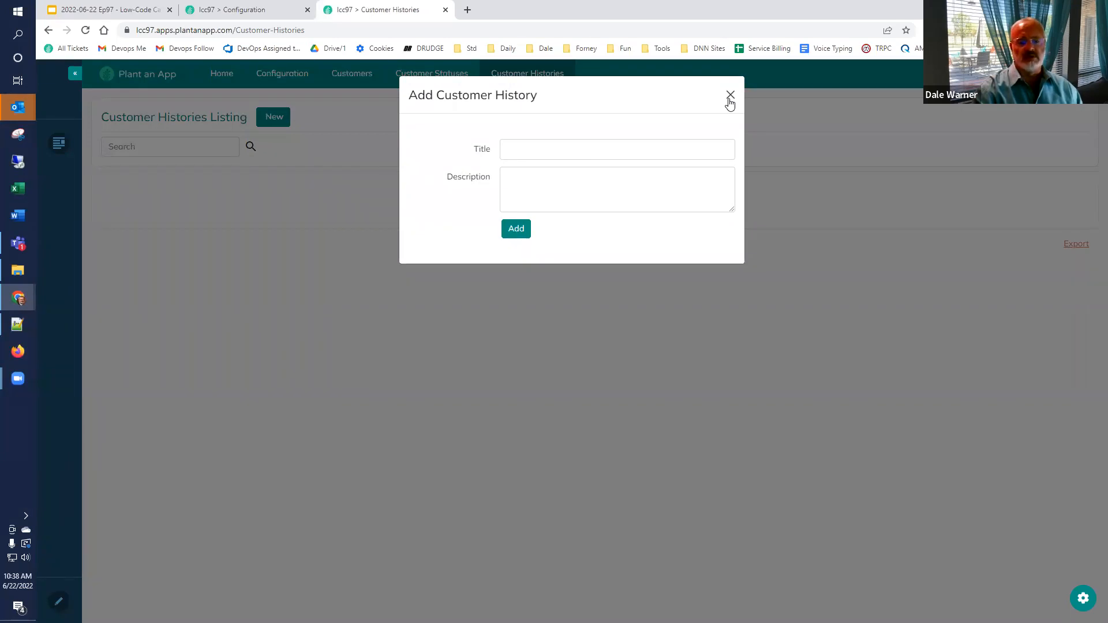
click(731, 95)
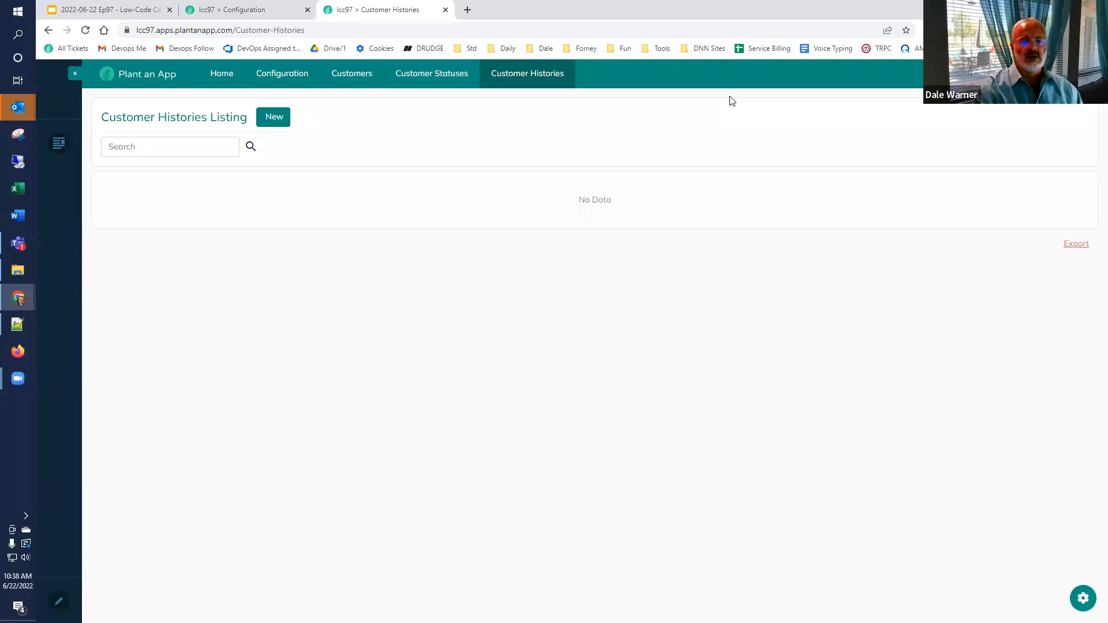
click(225, 14)
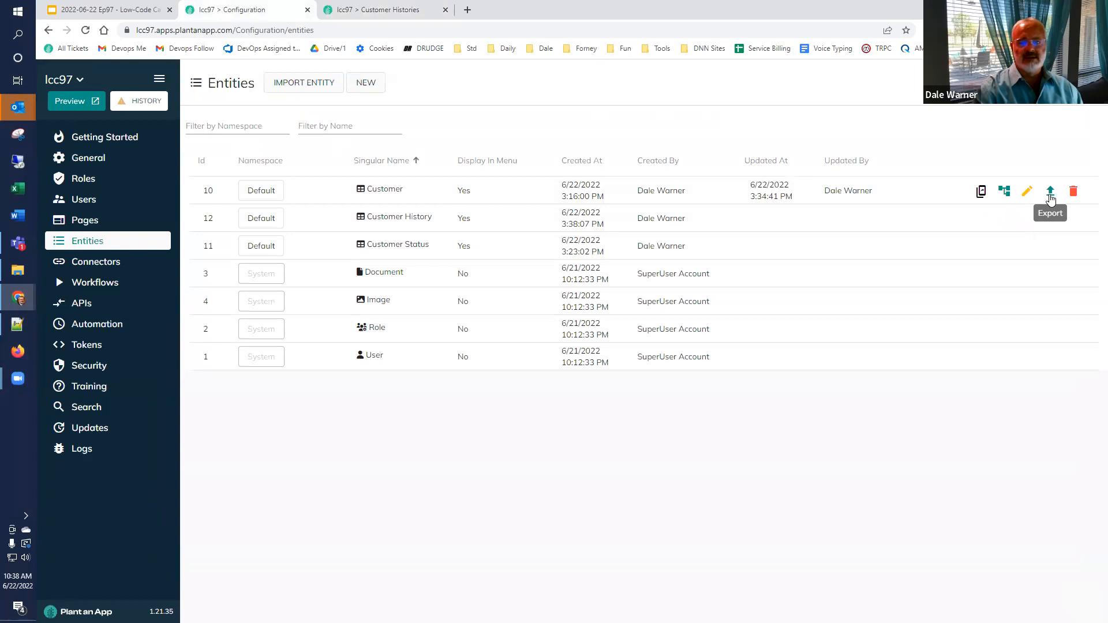
Step: Add a History property to the Customer entity
click(1027, 191)
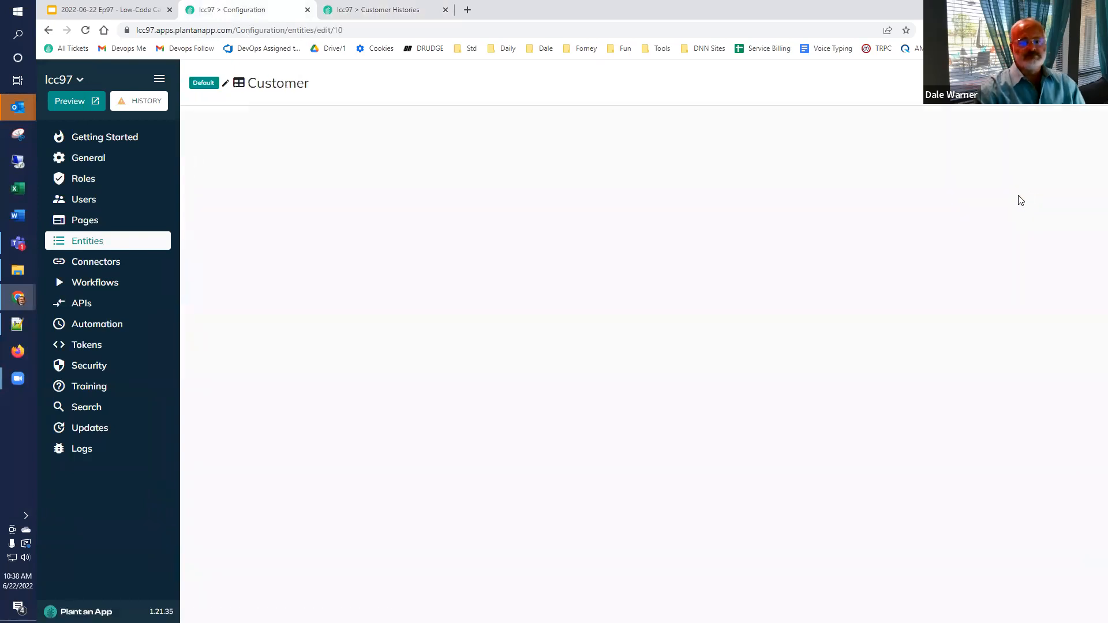
click(617, 128)
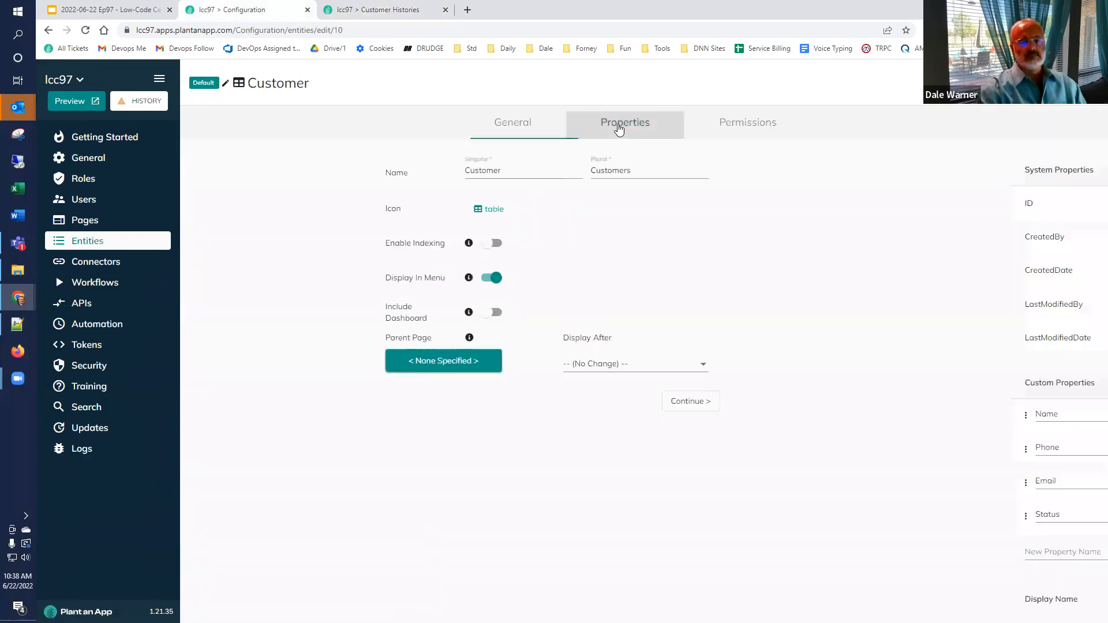
click(217, 556)
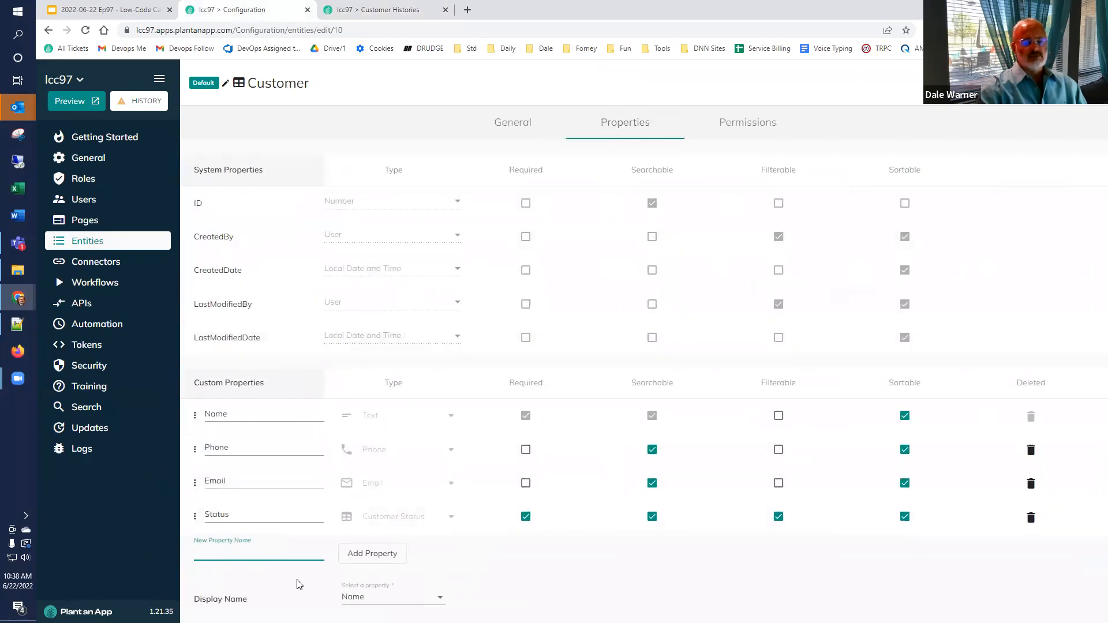
text(History)
click(363, 554)
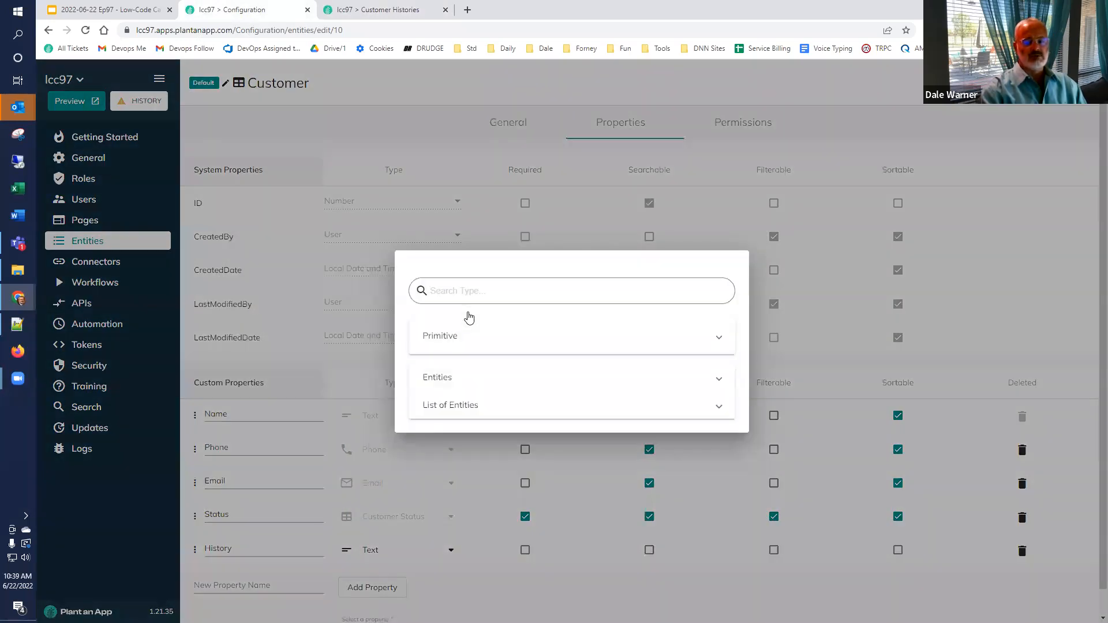
Step: Type History as a list of Customer Histories and save, overriding manual page changes
click(466, 324)
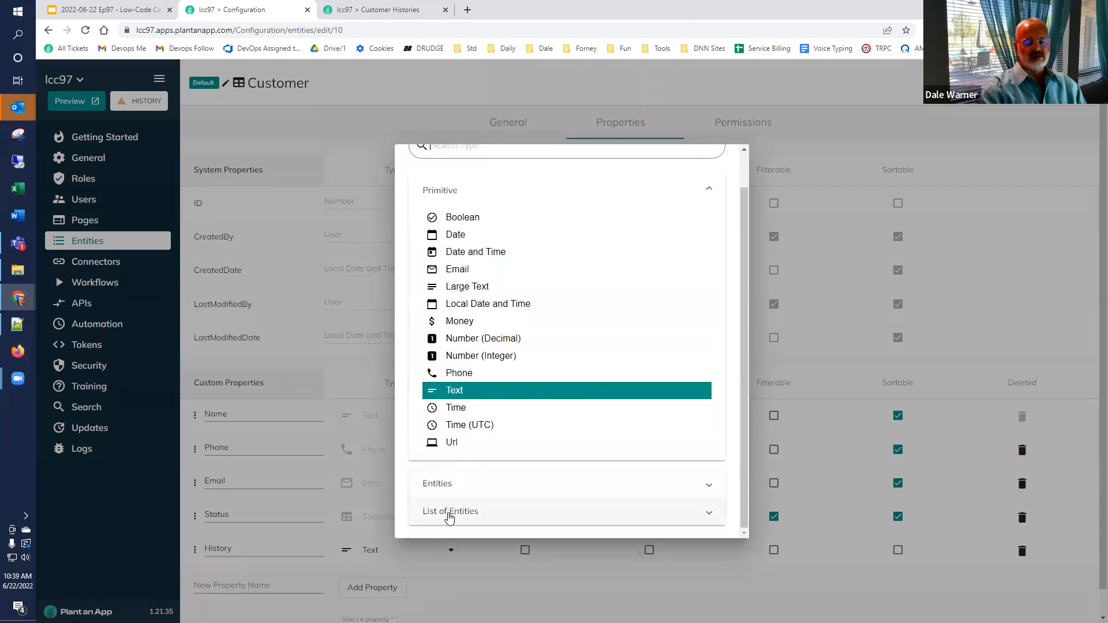
click(450, 512)
scroll(454, 503, down, 2)
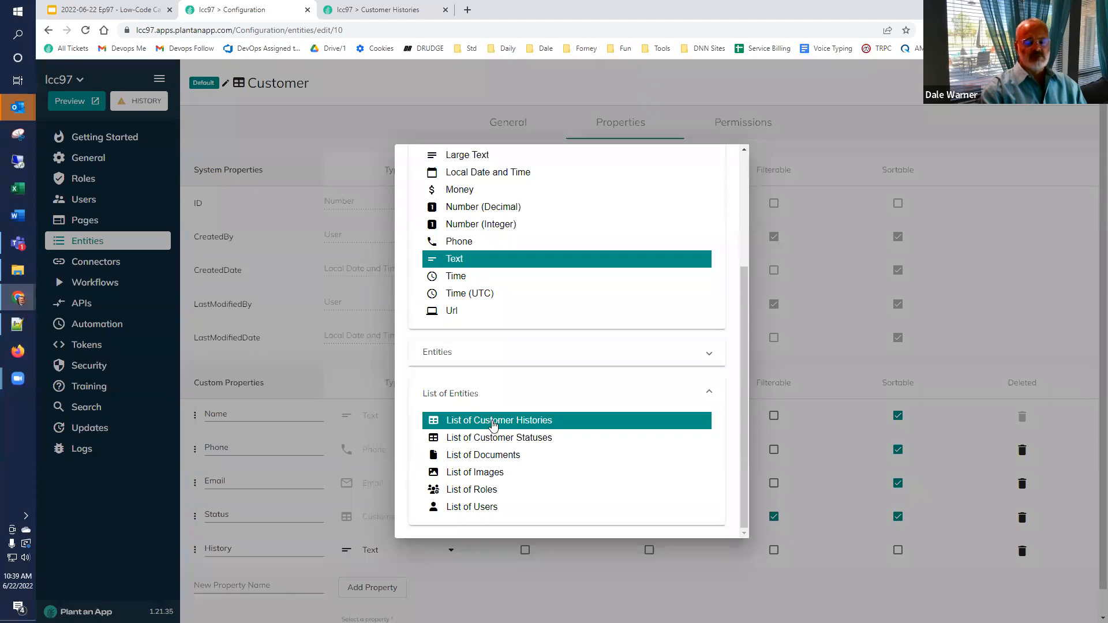
click(494, 426)
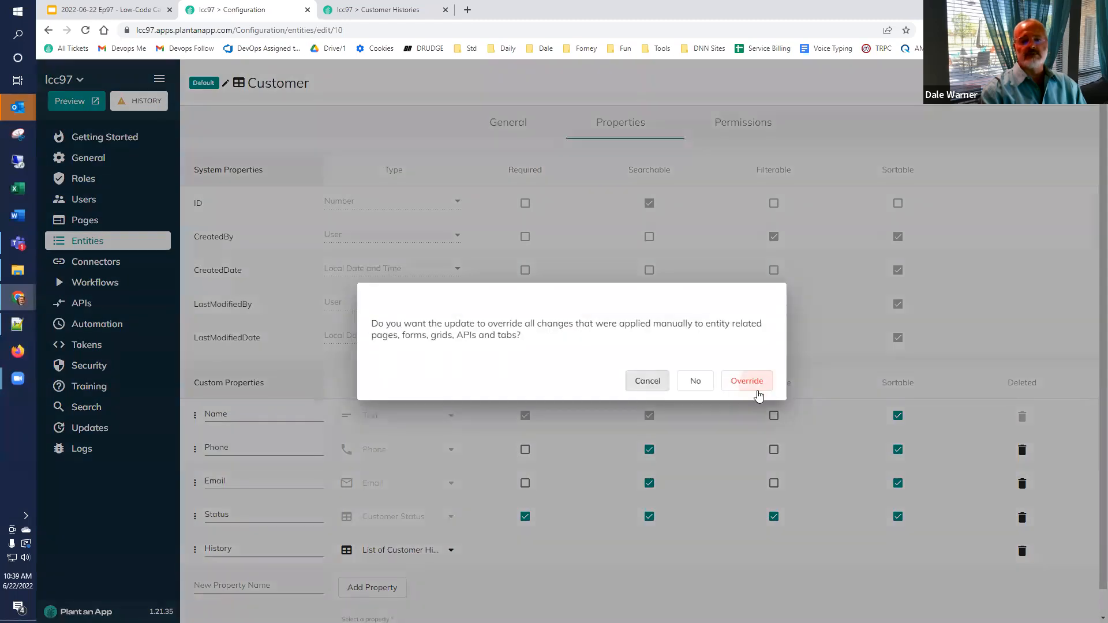
click(753, 381)
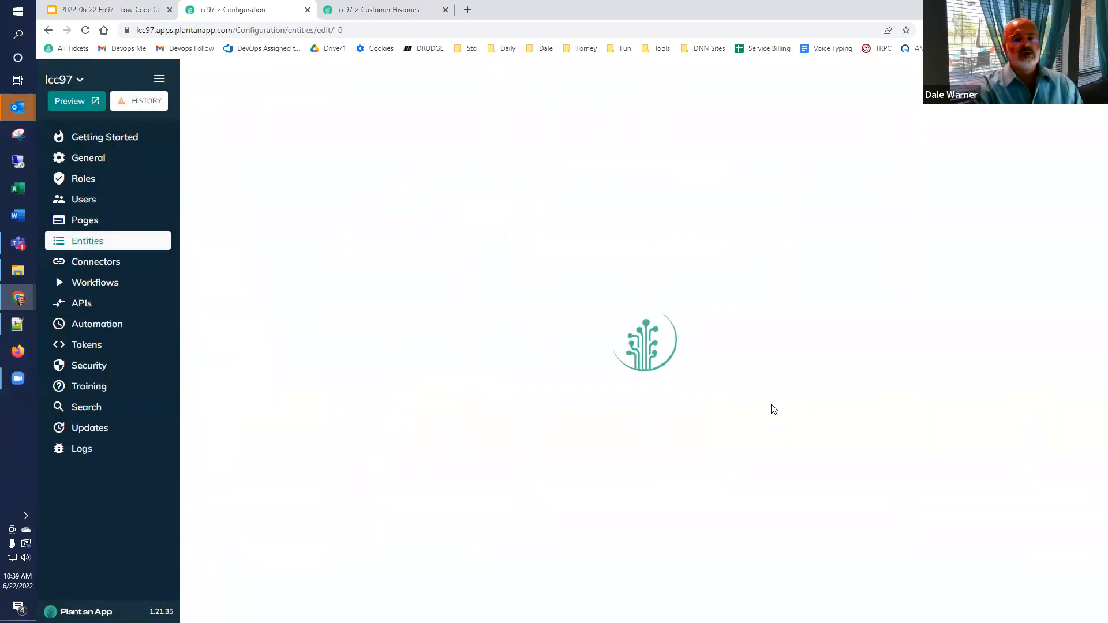
click(403, 13)
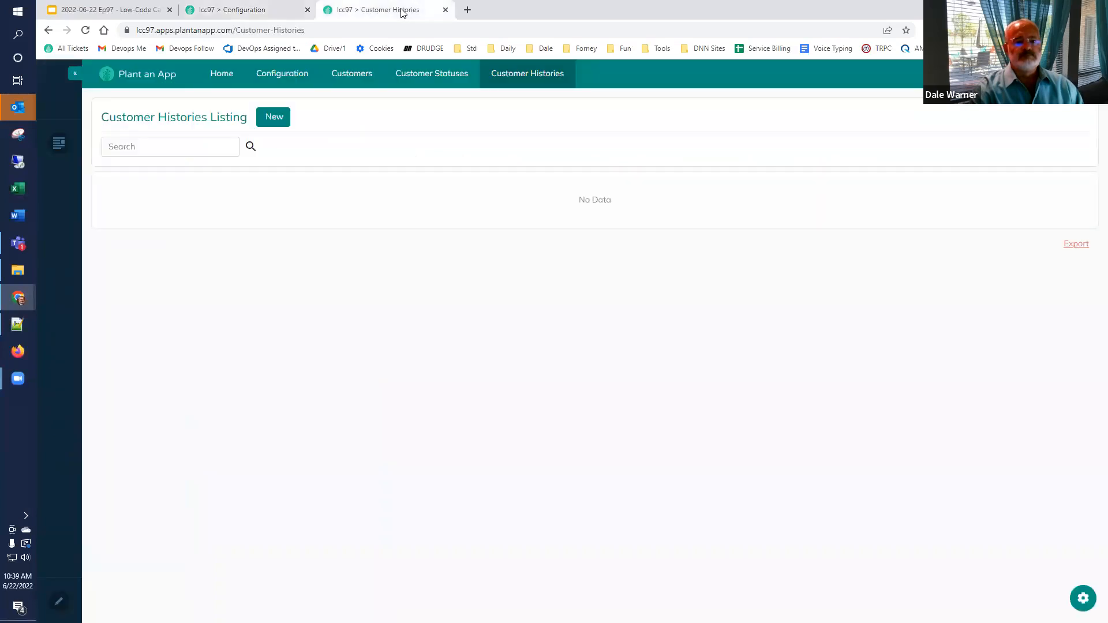
click(356, 77)
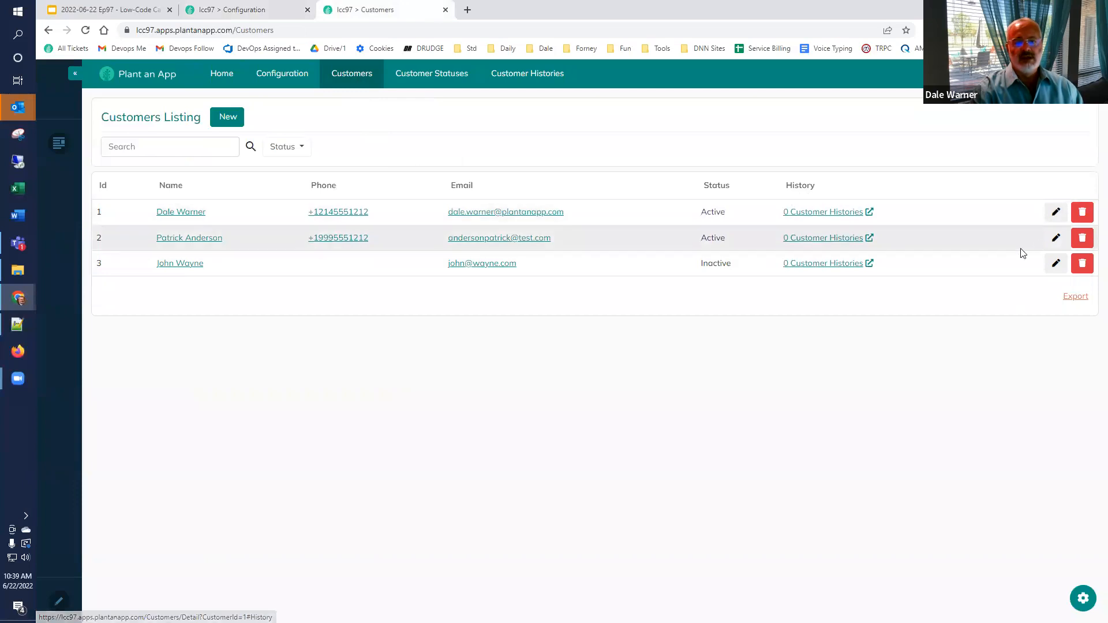
click(1057, 214)
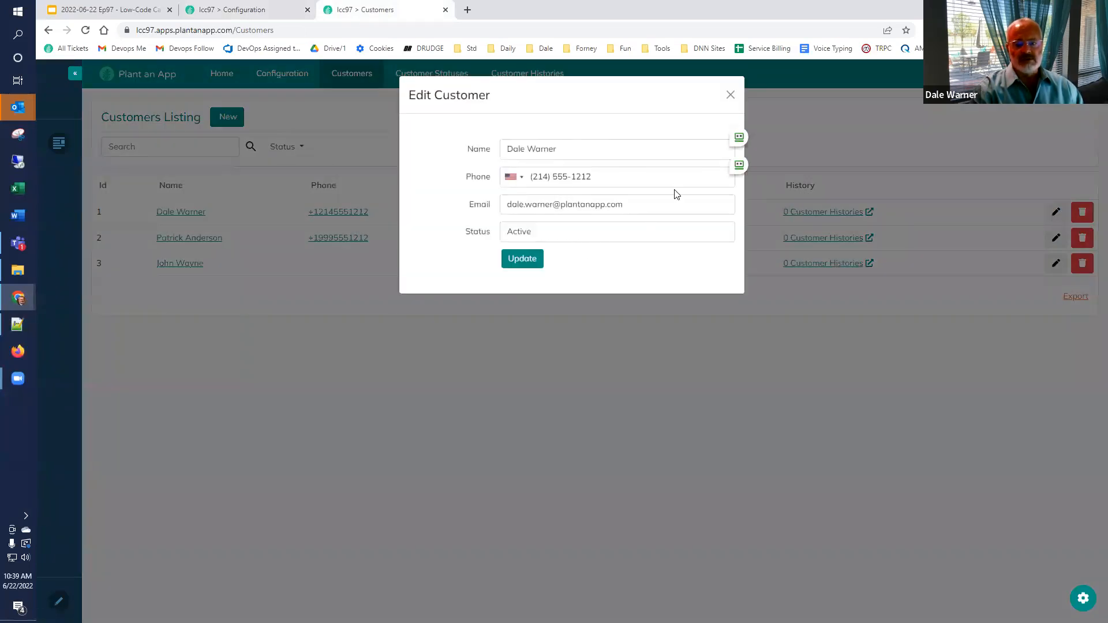
click(730, 96)
click(232, 114)
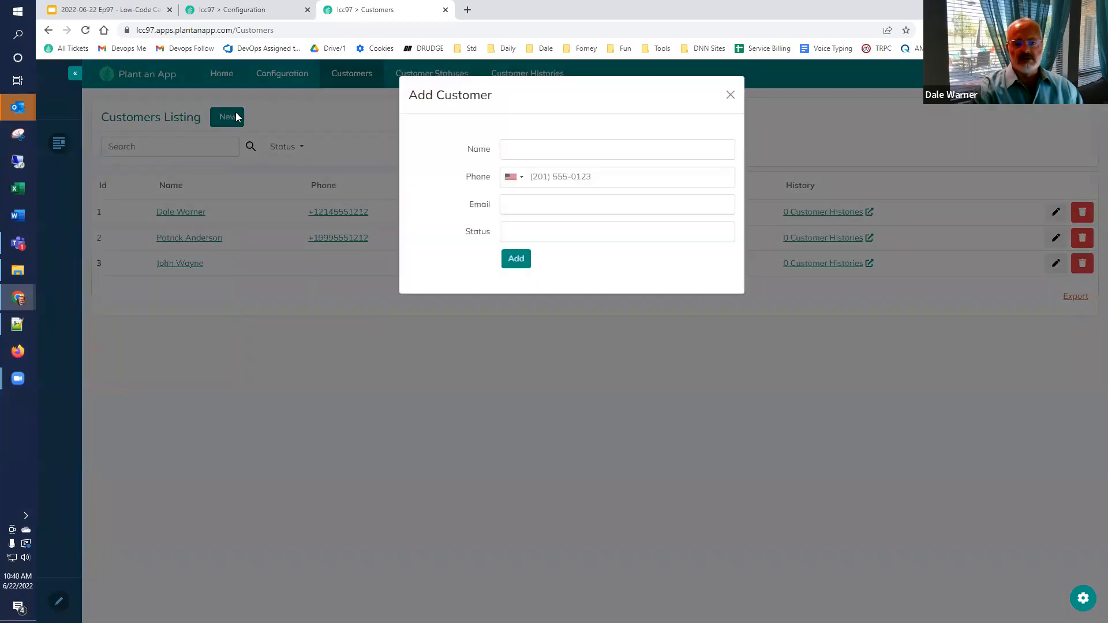
click(731, 95)
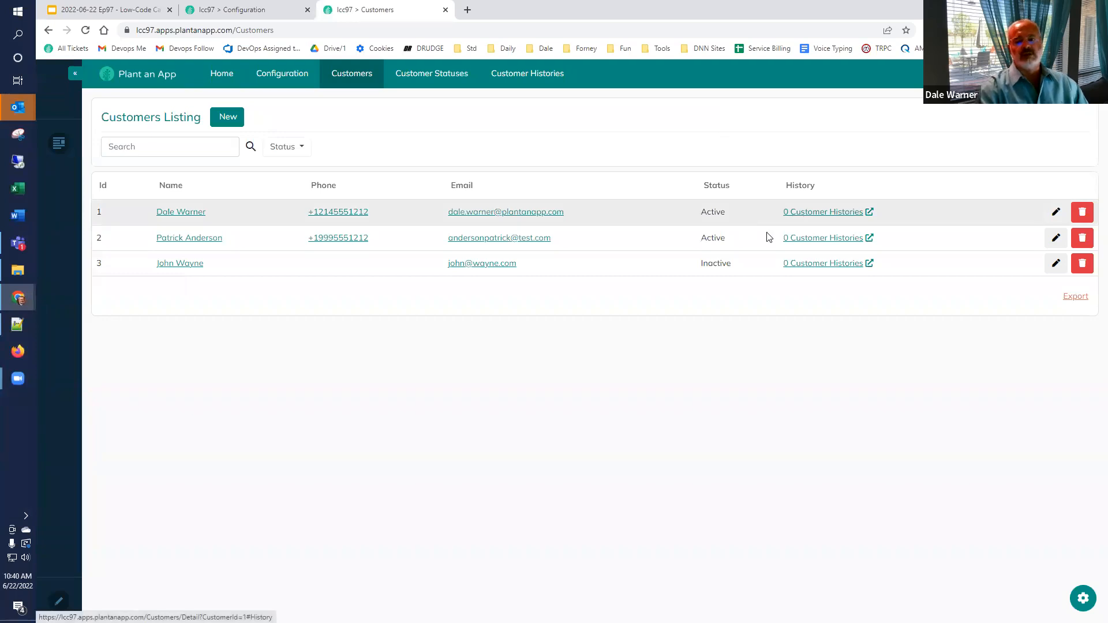
Step: Add a 'Thank you call' history to customer 3, described 'Thanked him for all of his business (and movies!)'
click(806, 268)
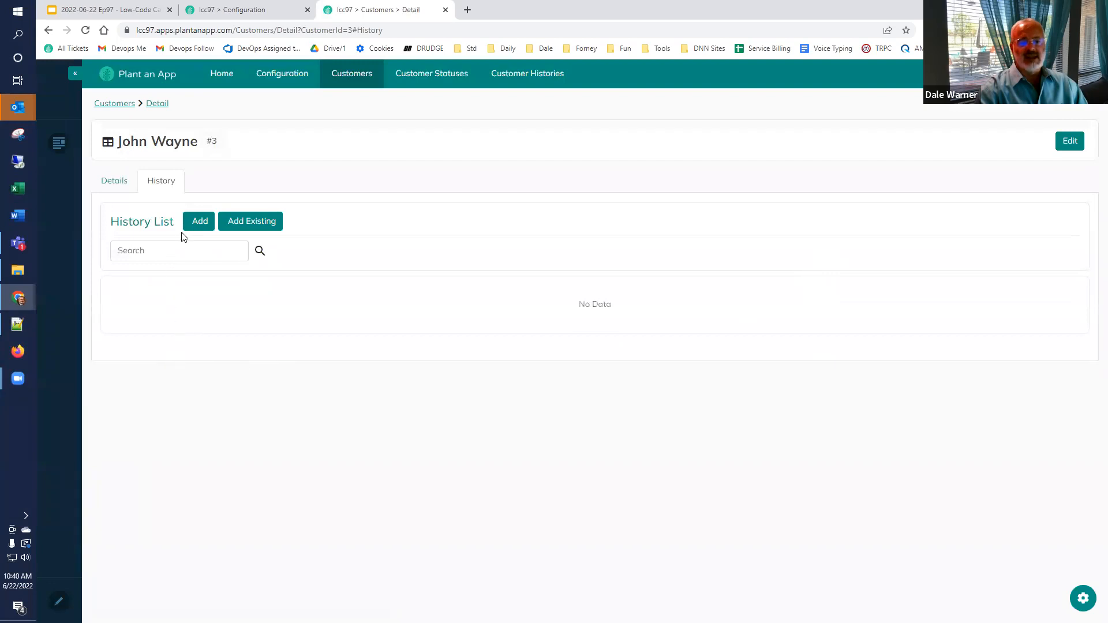
click(198, 221)
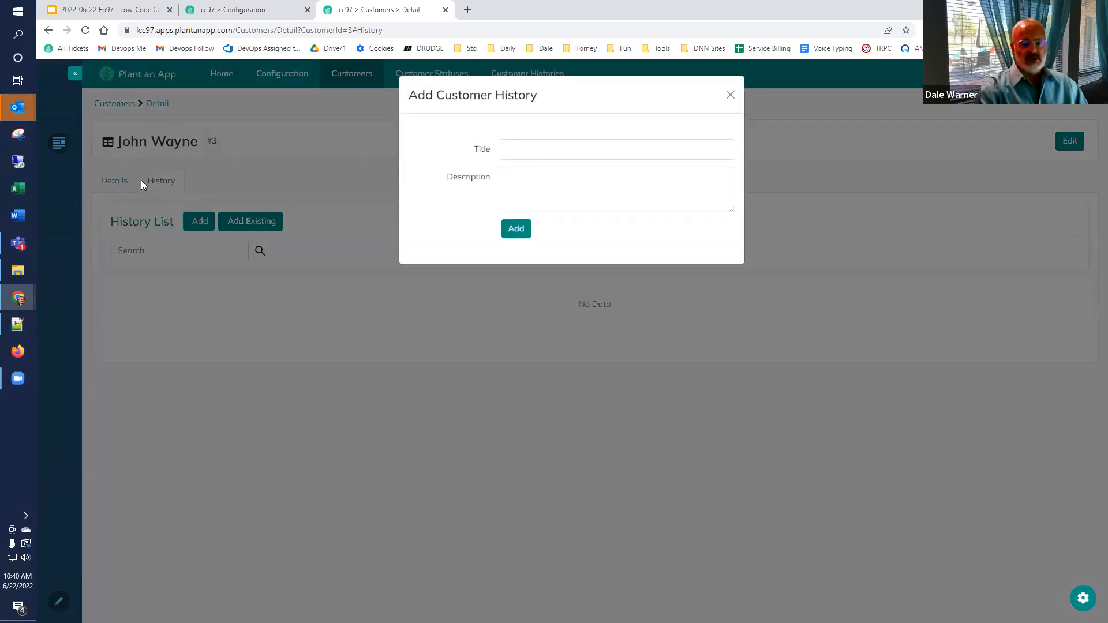
click(527, 148)
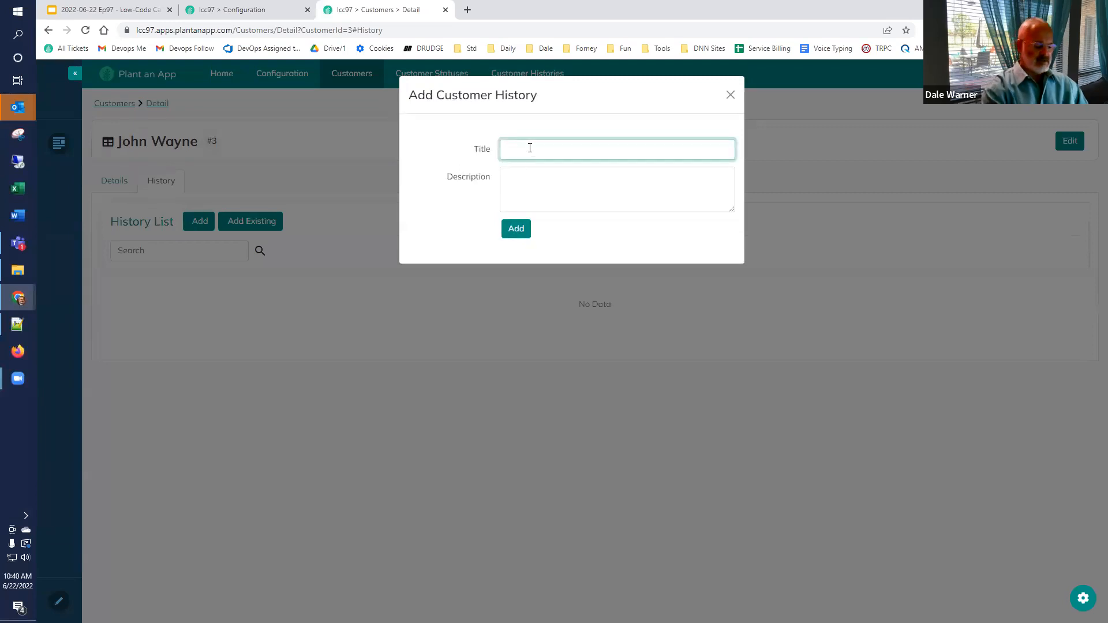
text(Thank)
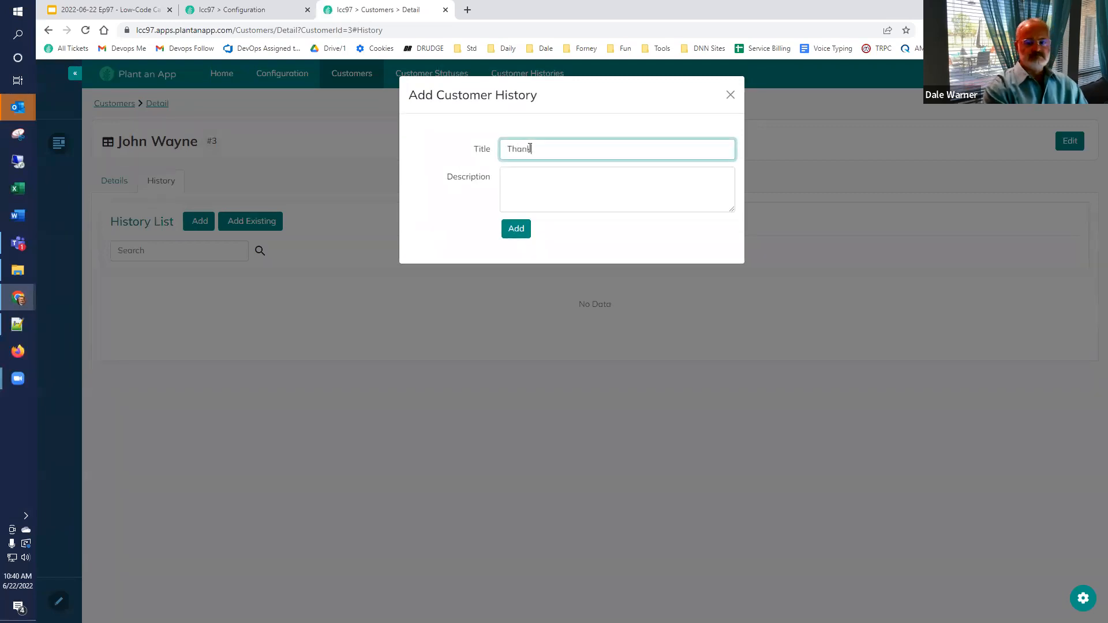
text( you call)
key(Tab)
text(Thanked him for all)
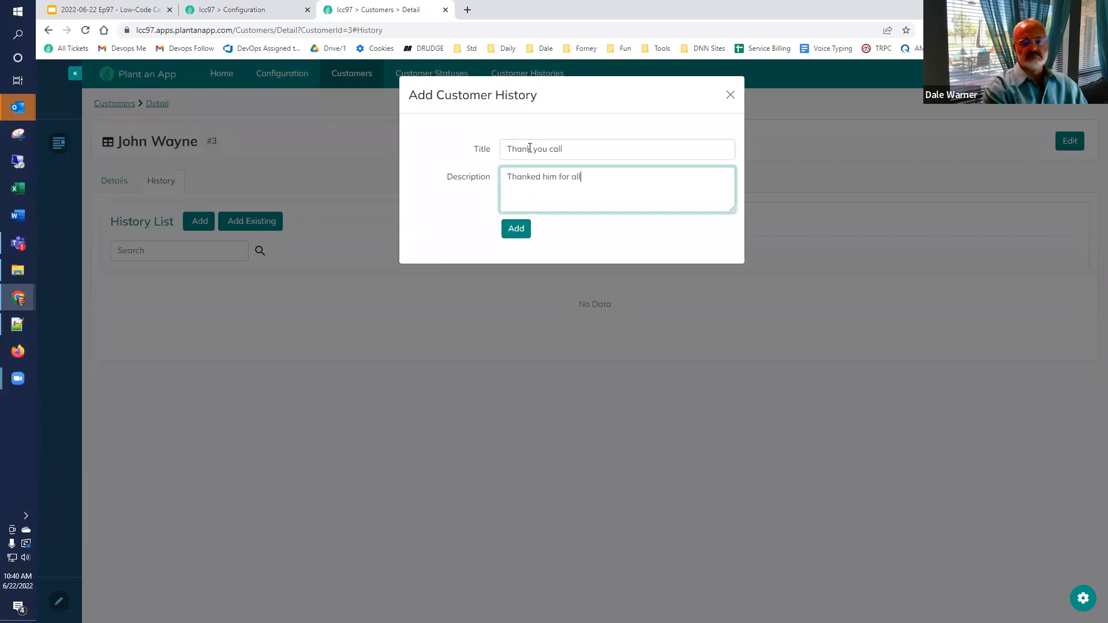
text( of his business (and movies)
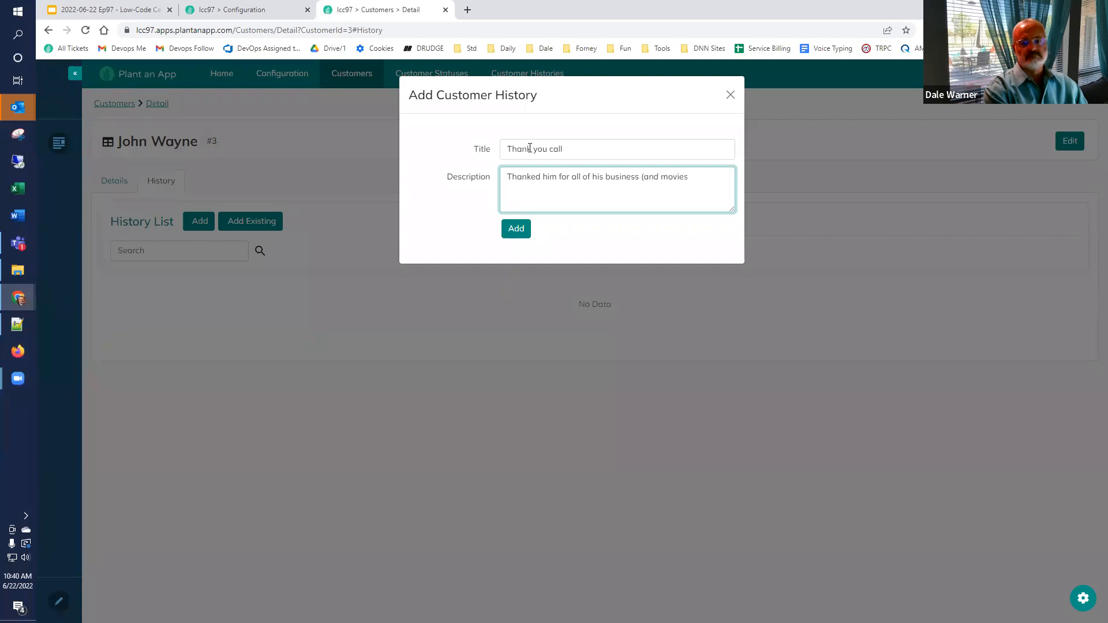
text(!))
click(511, 229)
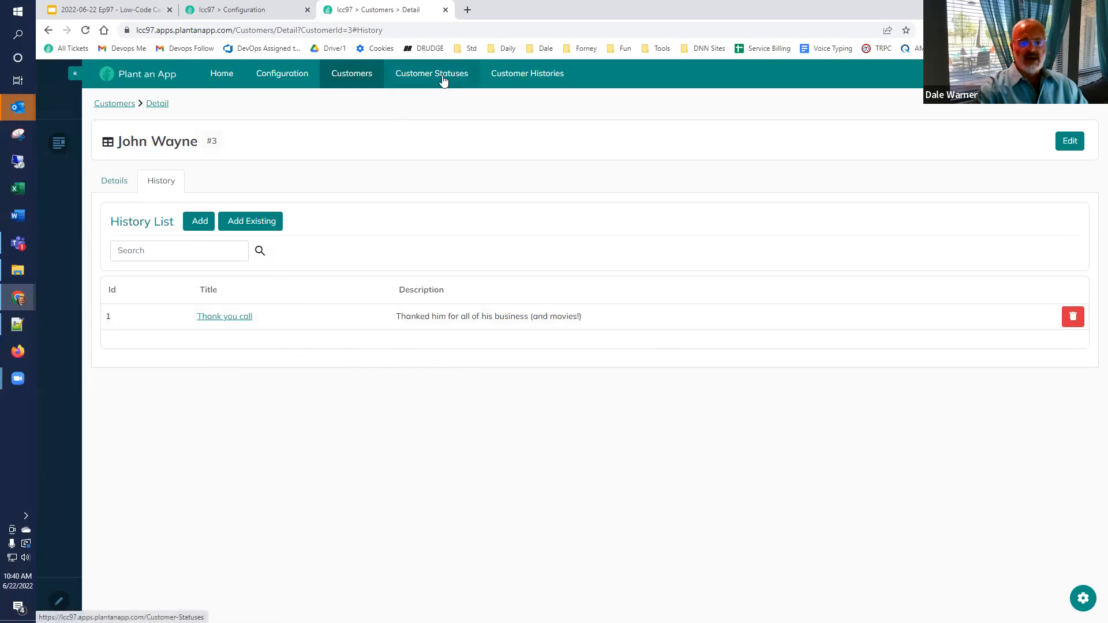
click(342, 70)
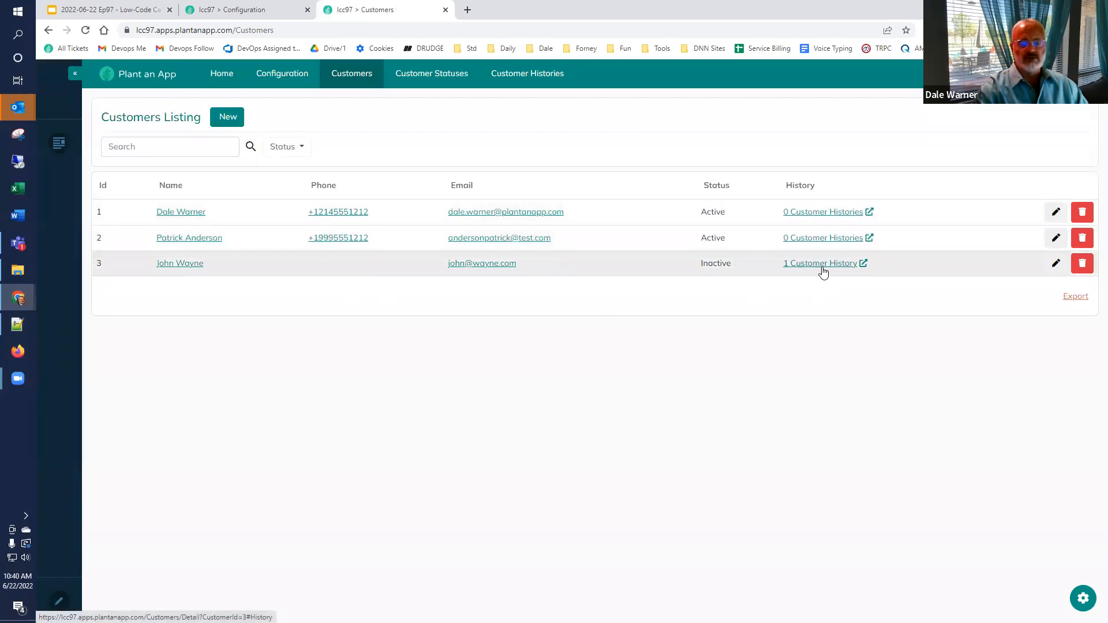
click(864, 263)
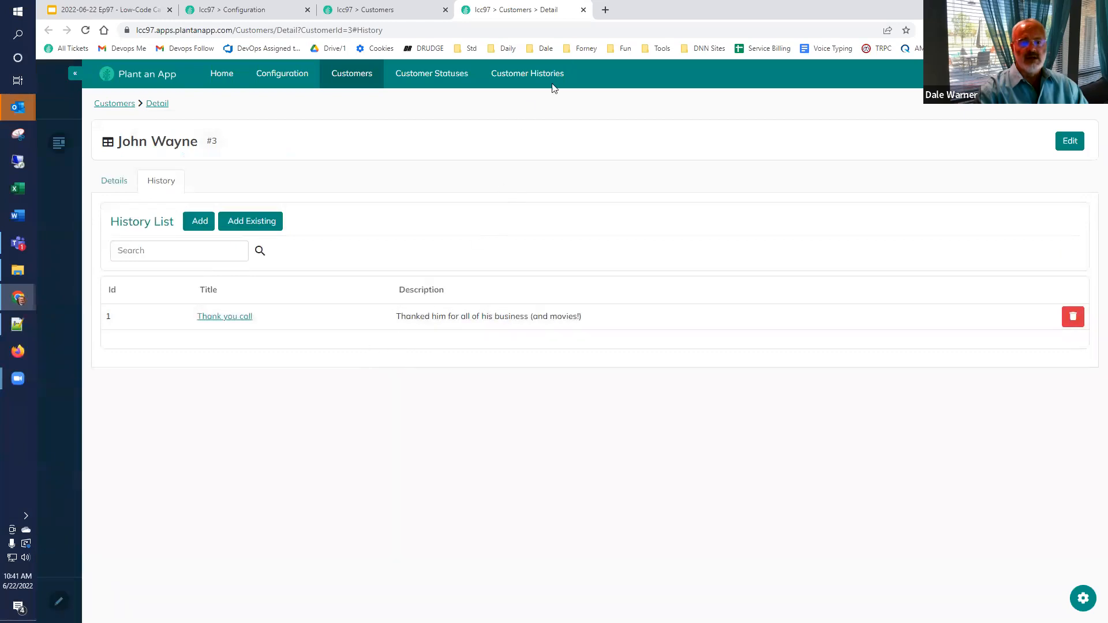
click(583, 9)
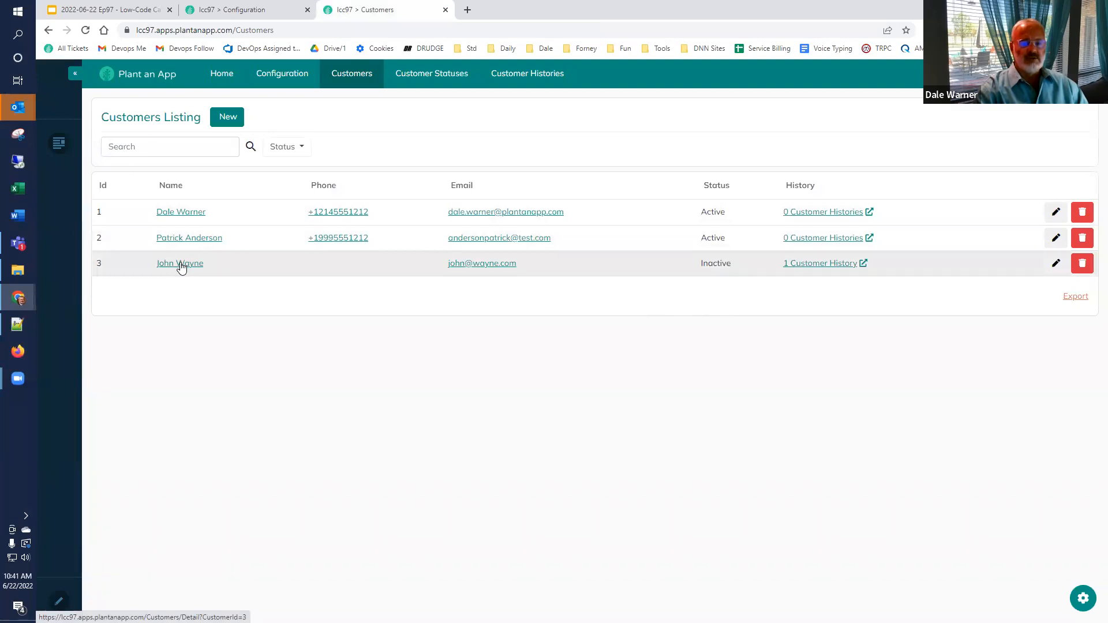
Step: Open customer 3's record, view its History list, and start a new entry
click(181, 264)
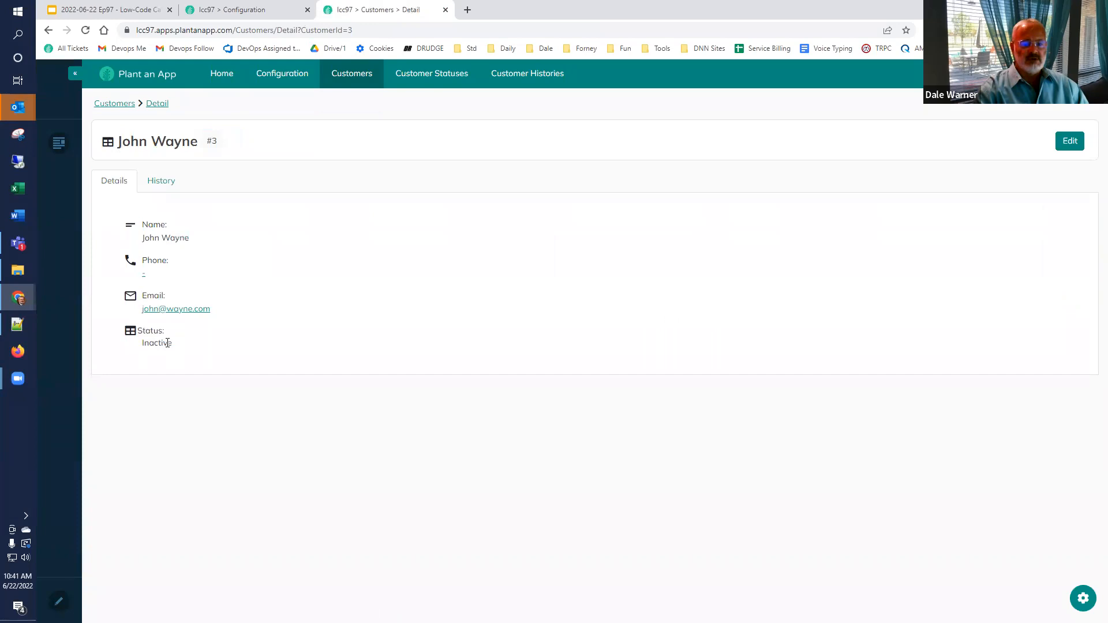
click(162, 185)
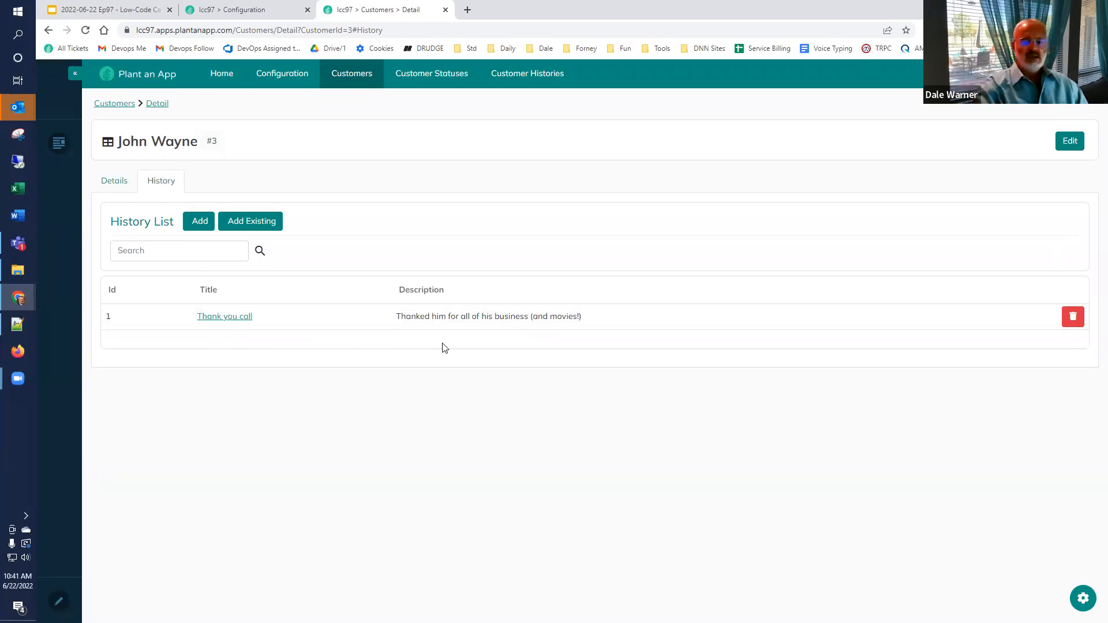
click(186, 225)
Step: Save a 'Sales Meeting' history entry described as 'Met to discuss new projects'
click(550, 149)
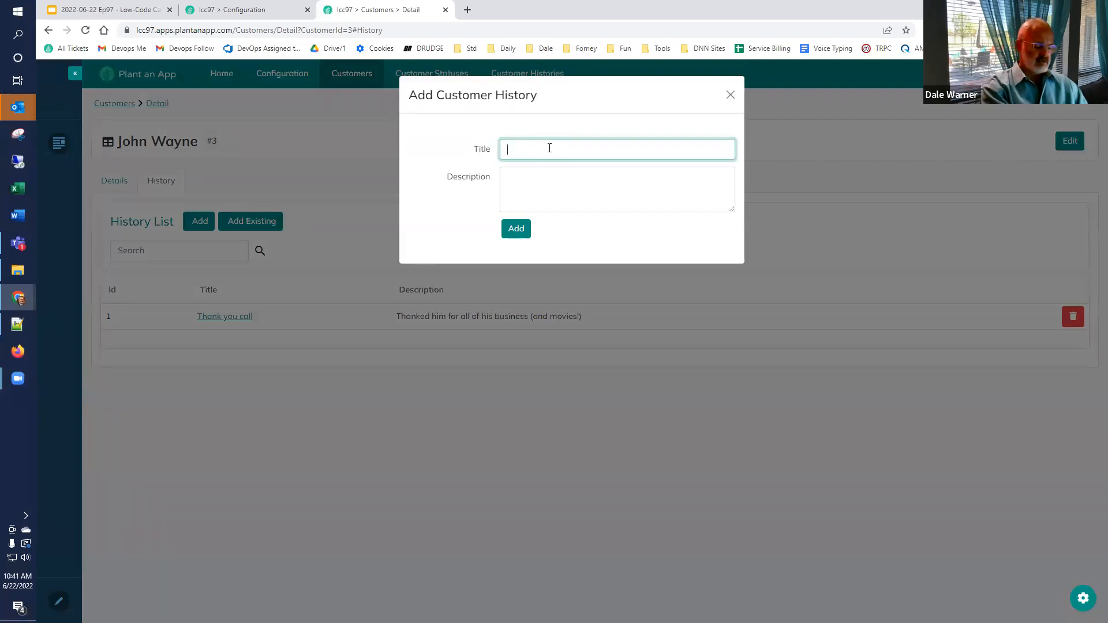
text(Sales Meeting)
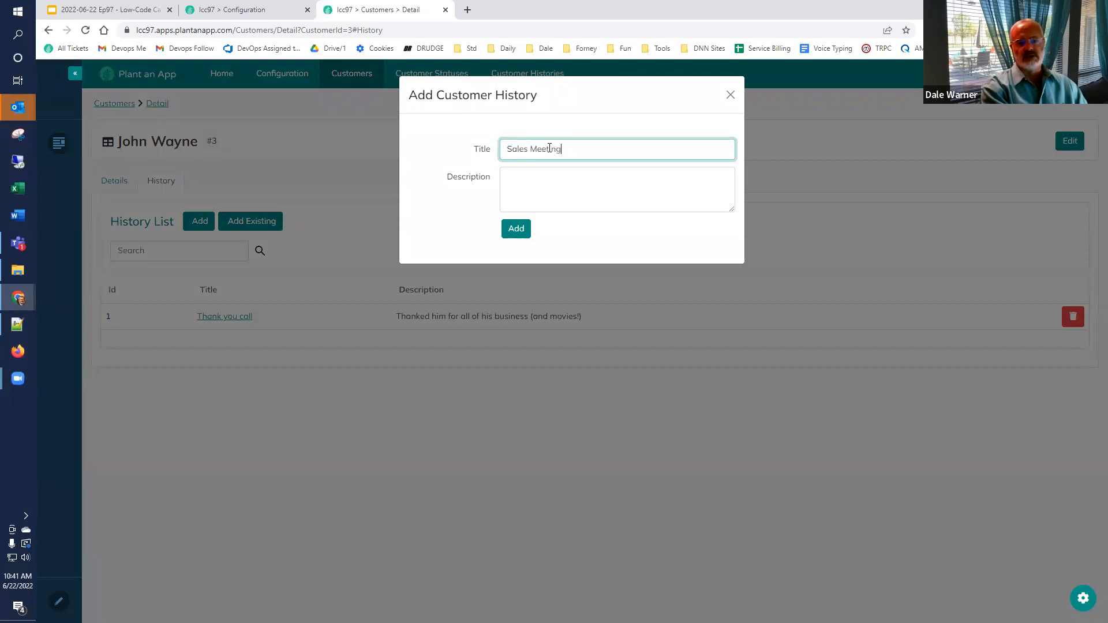
key(Tab)
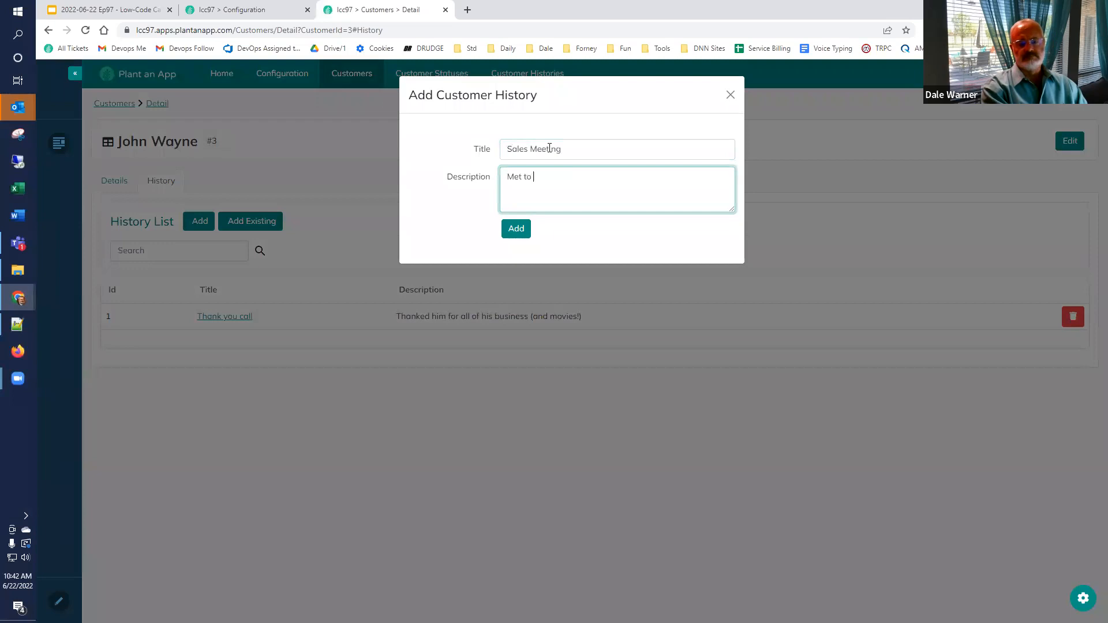
text(Met to discuss new projects)
click(513, 230)
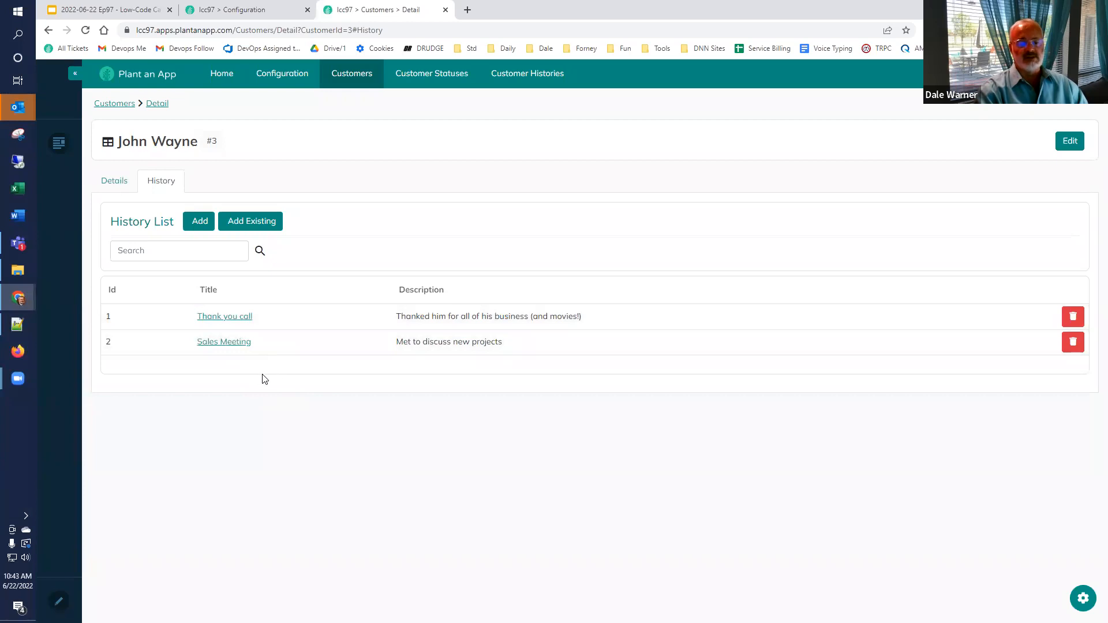
Step: Start a Default-namespace entity named Customer History Type, plural Customer History Types
click(252, 15)
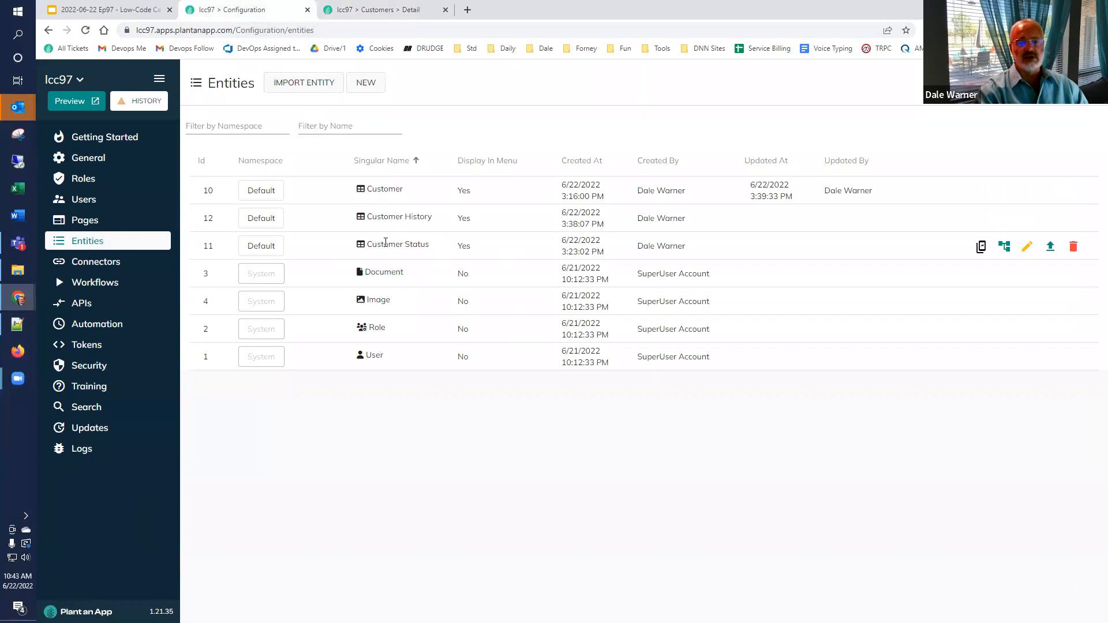
click(354, 84)
click(638, 409)
click(600, 169)
text(Customer History Type)
key(ctrl+a)
key(ctrl+c)
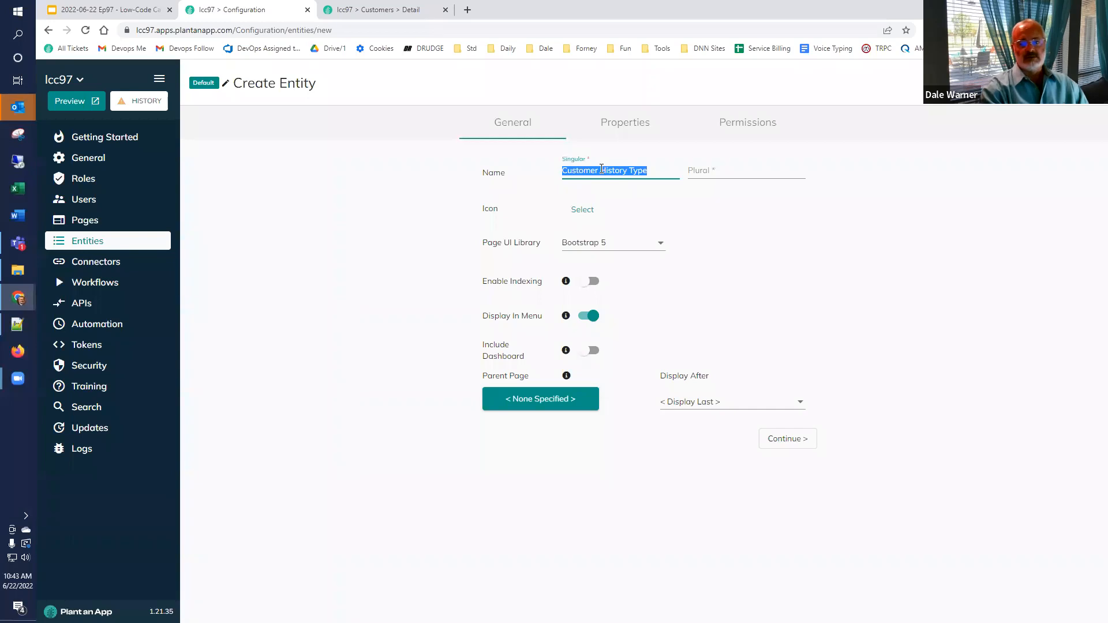
key(Tab)
key(ctrl+v)
text(s)
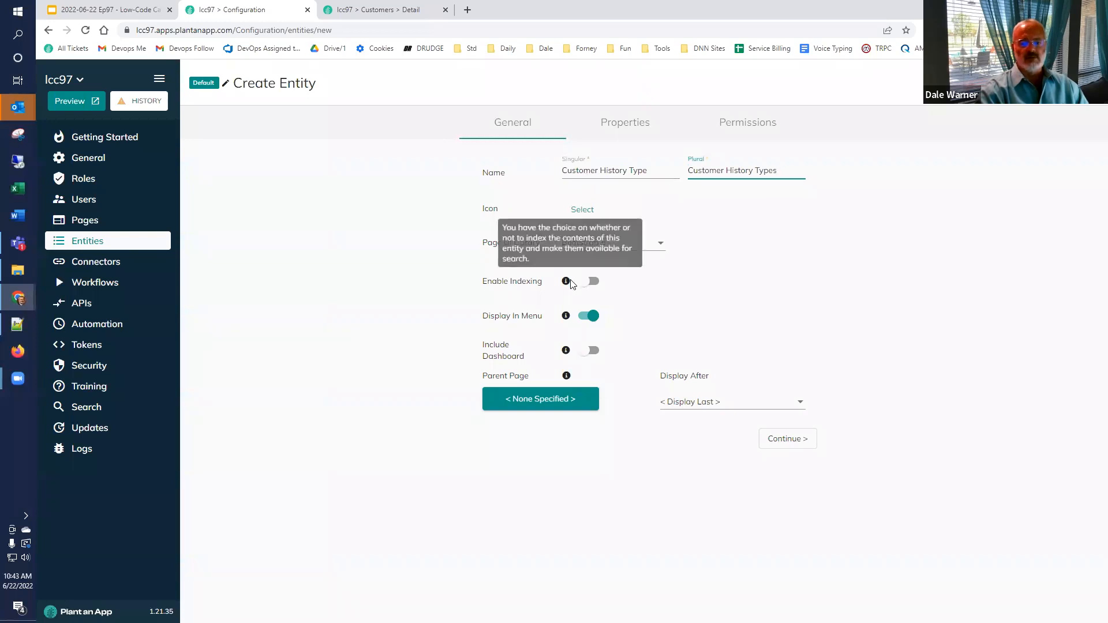
click(794, 443)
Step: Add a Name property, make it the display name, and save the entity
click(224, 417)
text(Name)
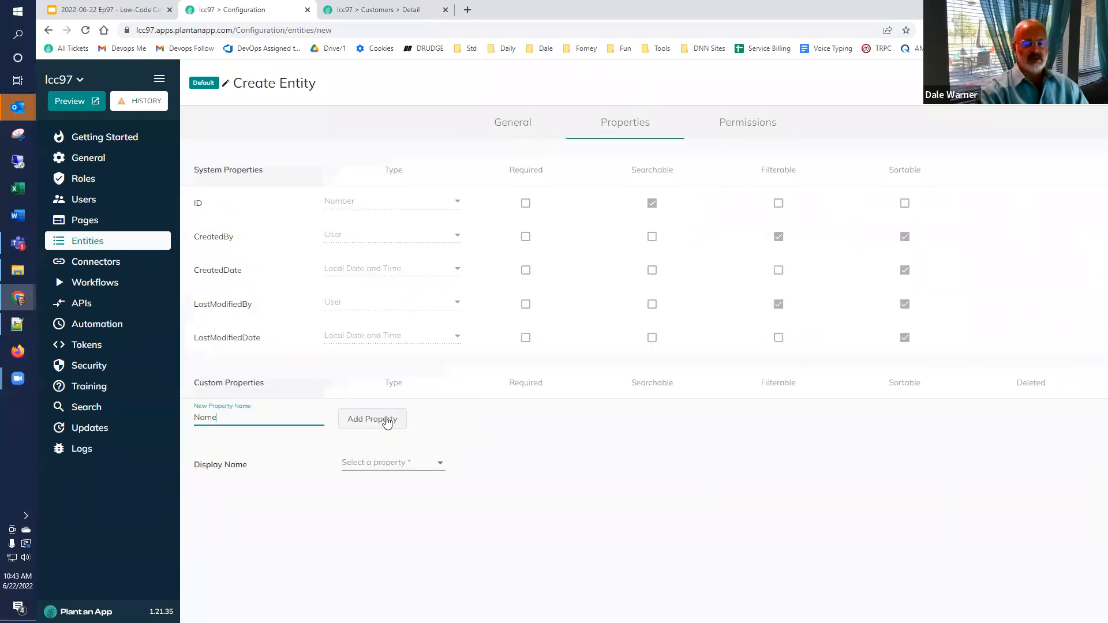
click(381, 420)
click(375, 508)
click(369, 520)
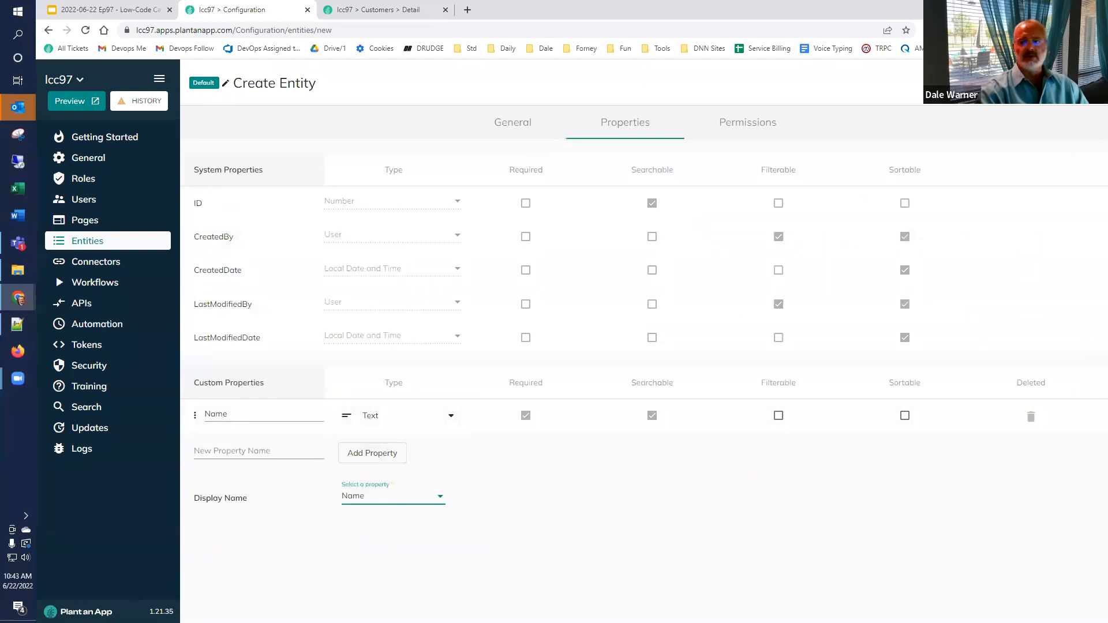
click(1073, 83)
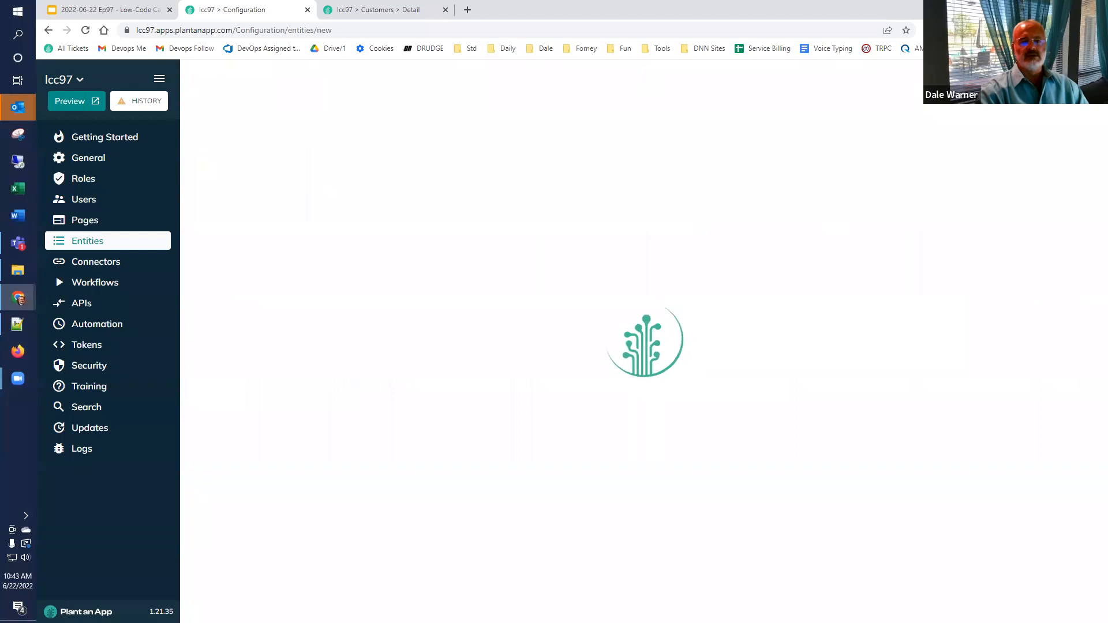
Step: Reload the app and add Meeting (in person) and Meeting (zoom) as customer history types
click(380, 13)
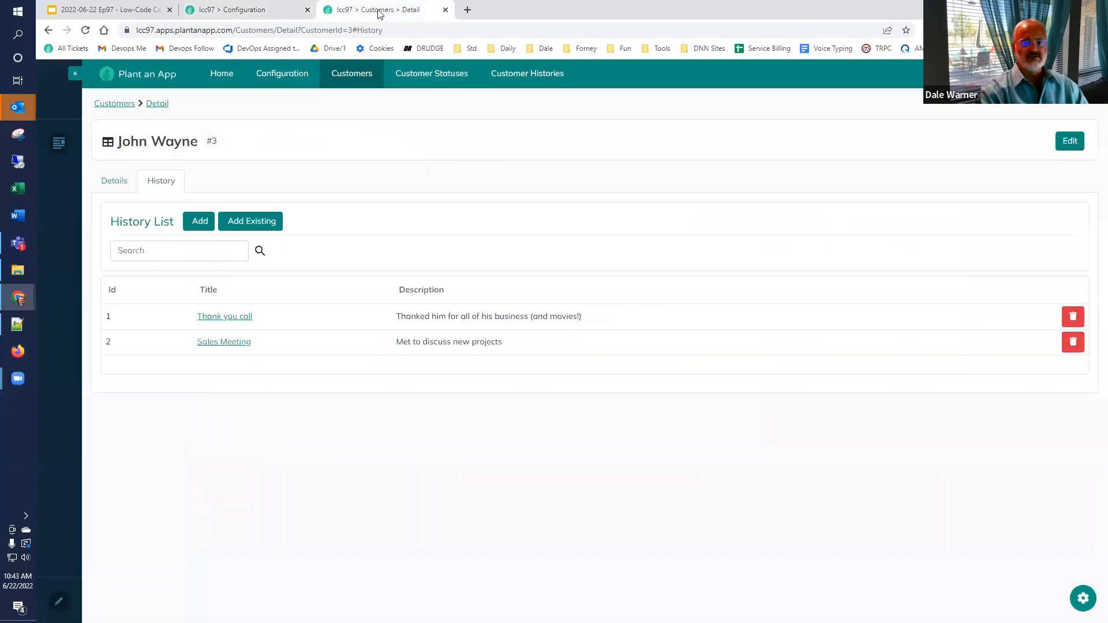
click(86, 30)
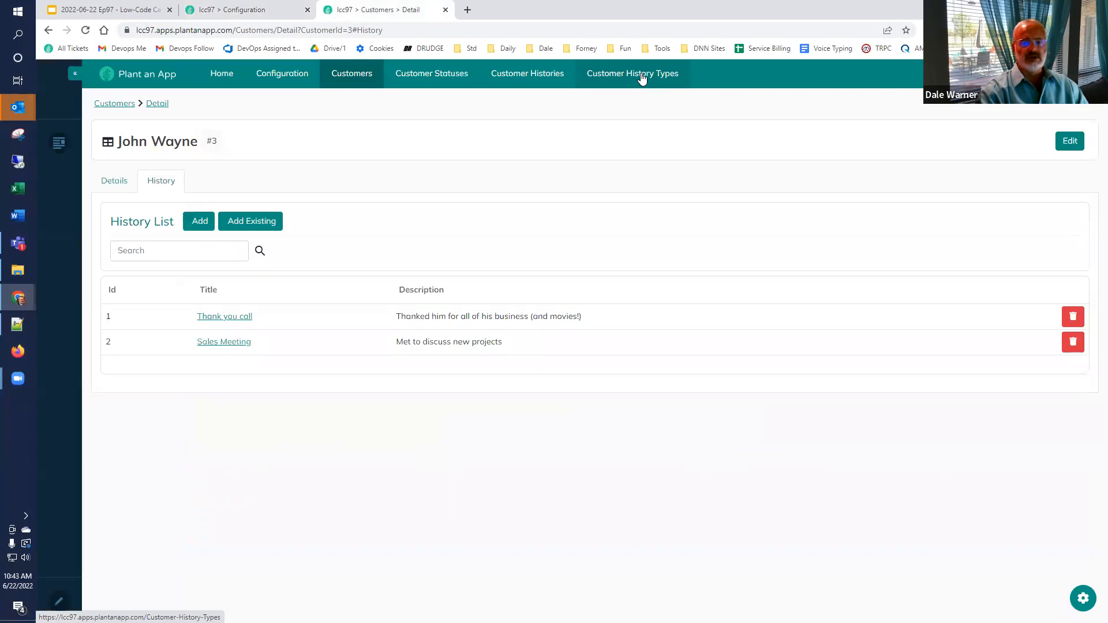
click(639, 79)
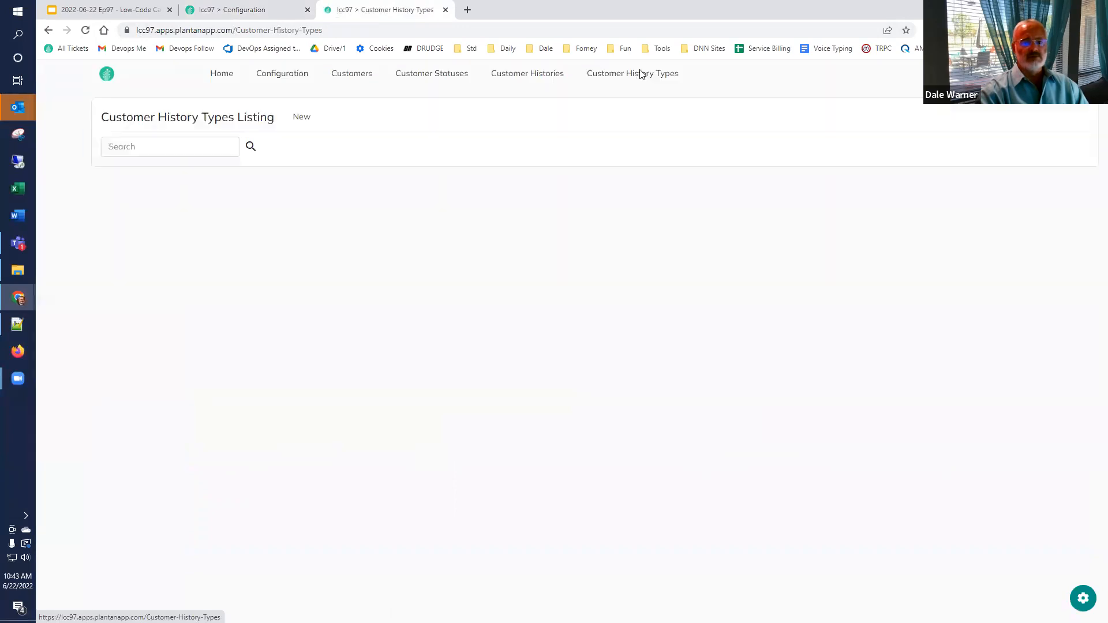
click(300, 117)
text(Mi)
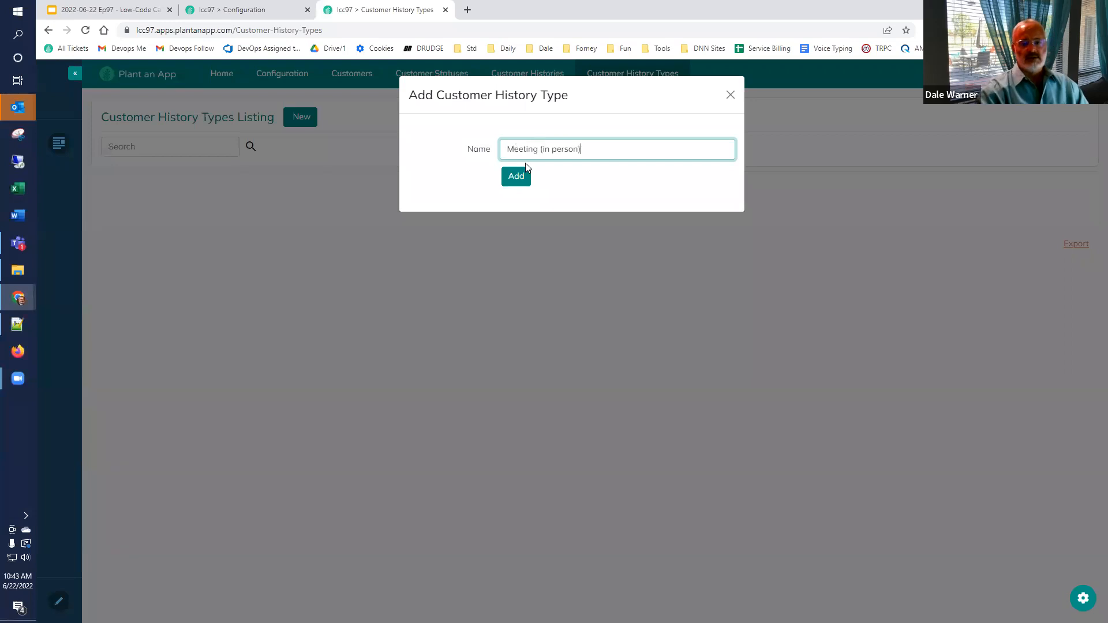
click(508, 178)
click(309, 122)
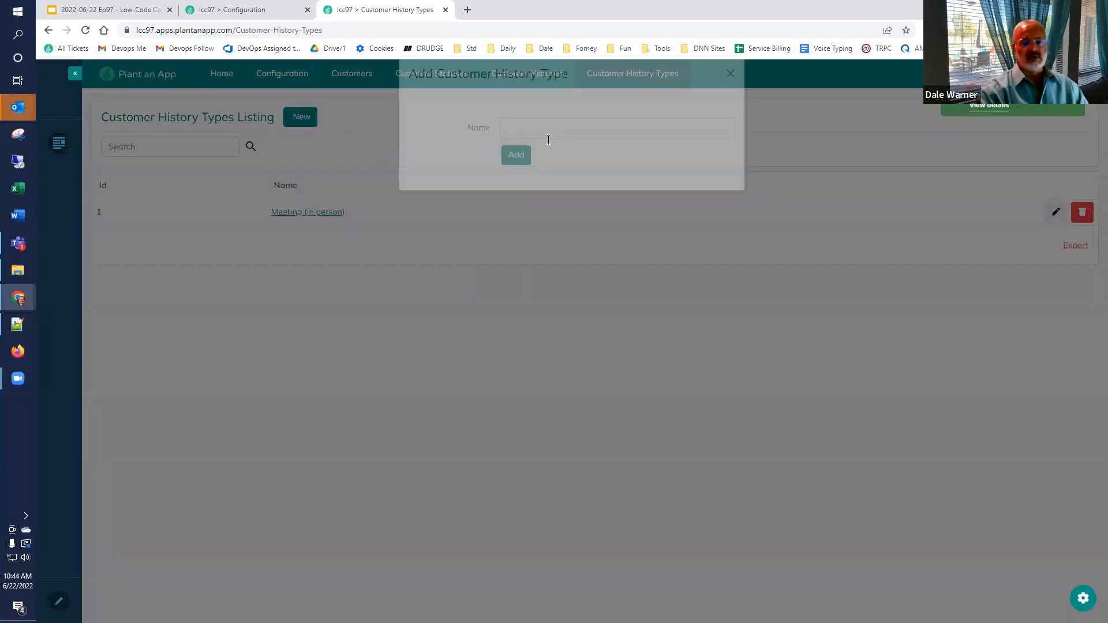
click(546, 143)
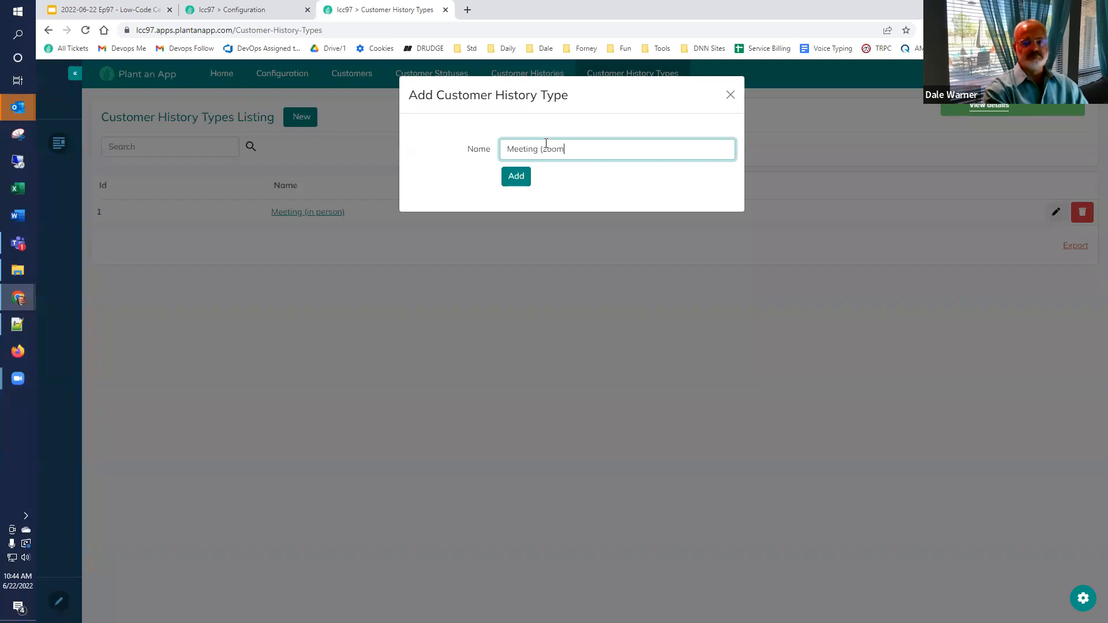
click(515, 179)
Step: Add Letters and Email as customer history types, then return to entities configuration
click(302, 117)
click(544, 147)
text(Letters)
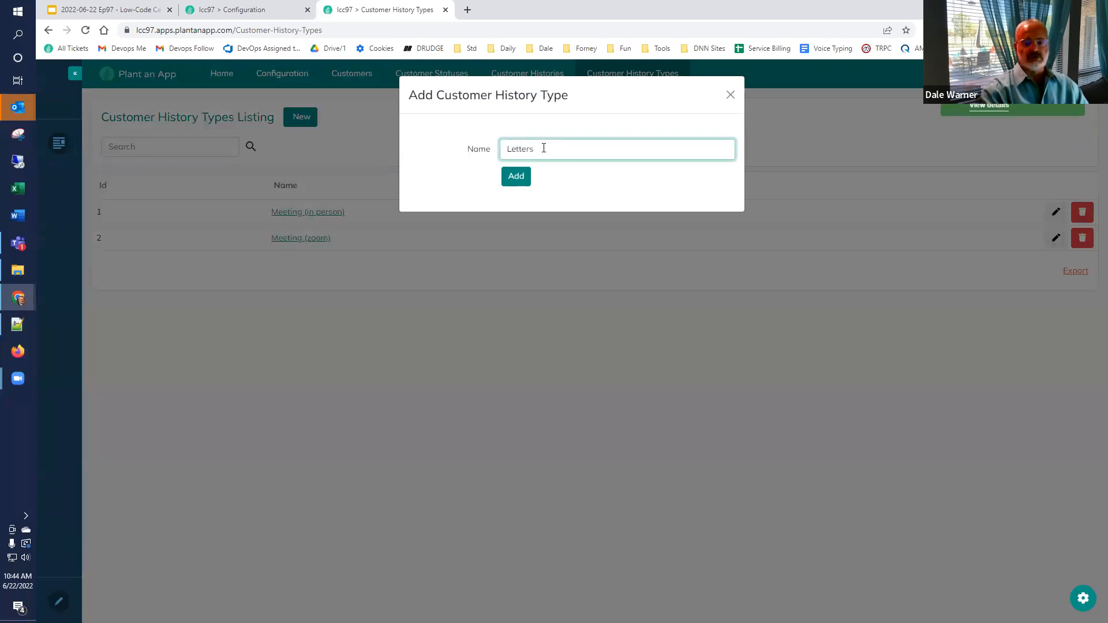
click(515, 176)
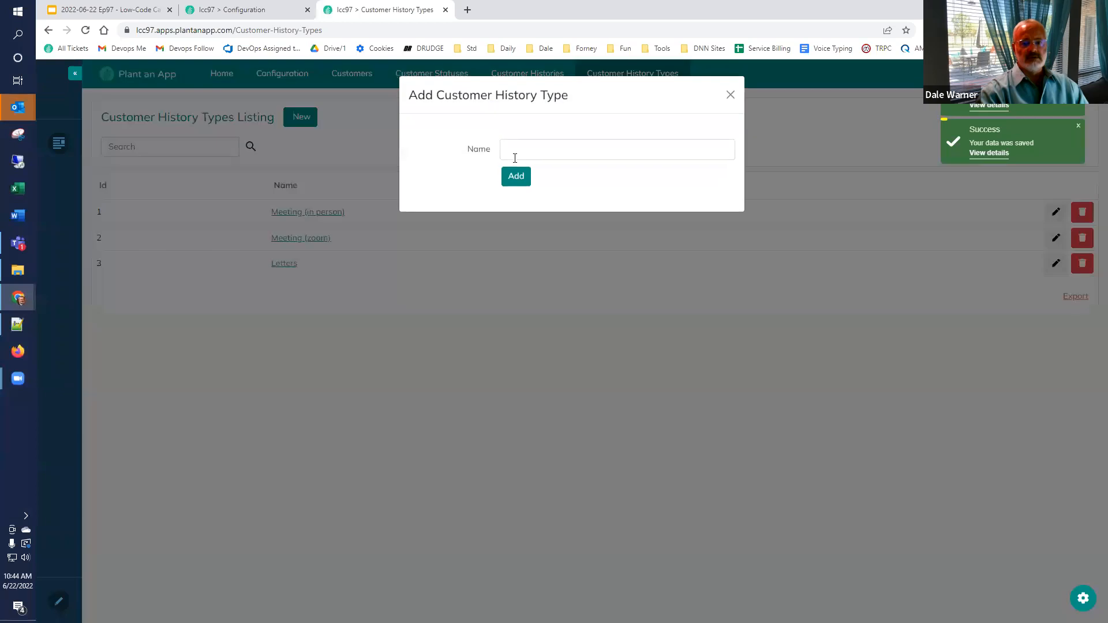
click(516, 153)
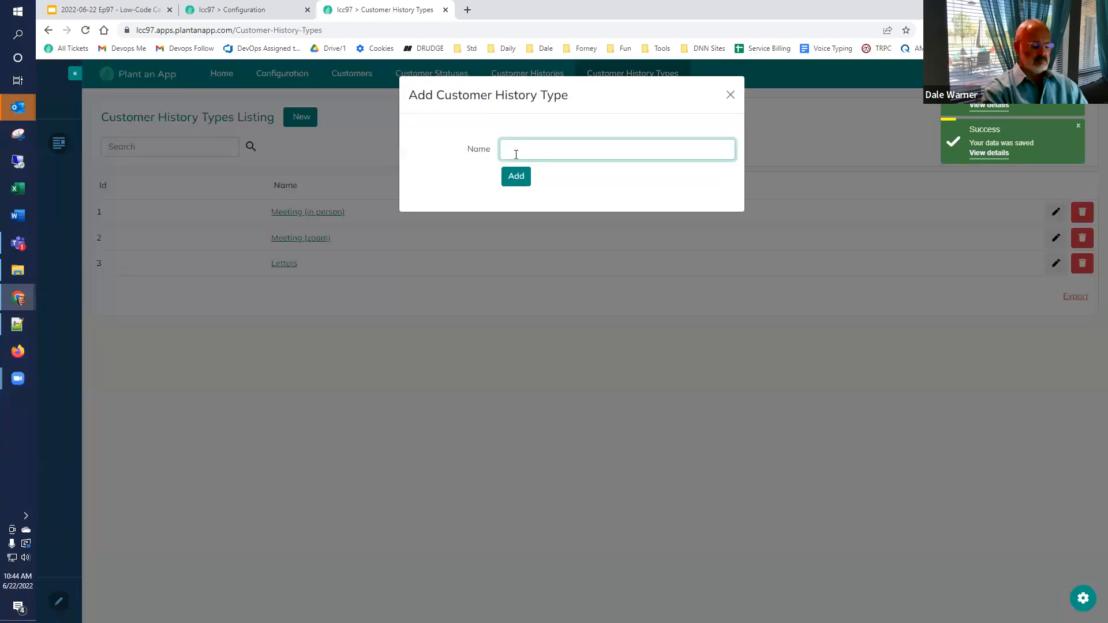
text(Email)
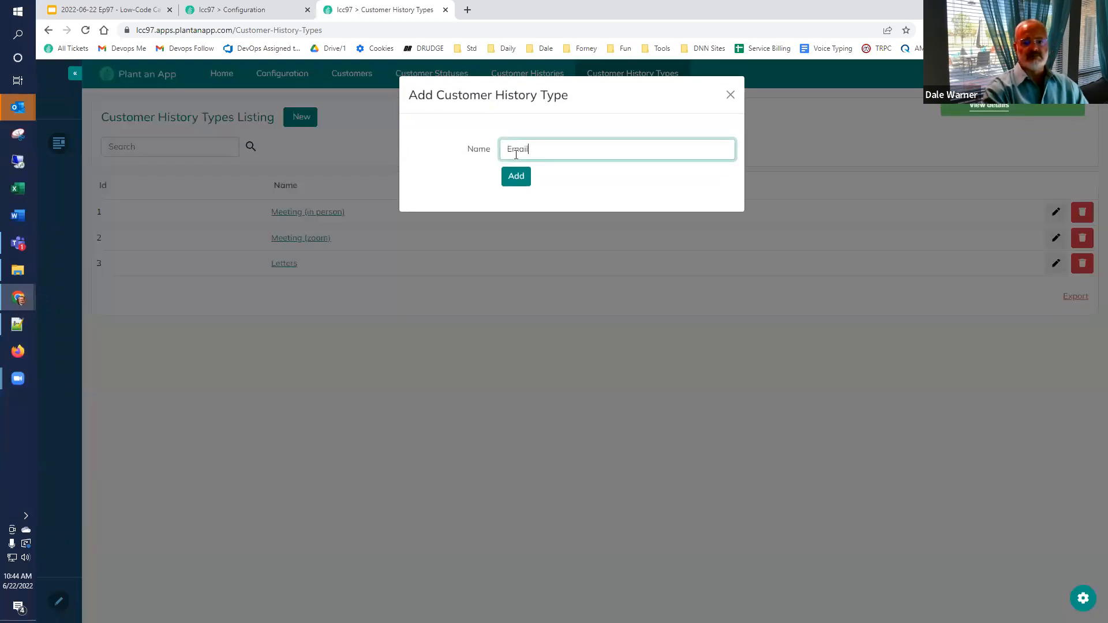
click(516, 175)
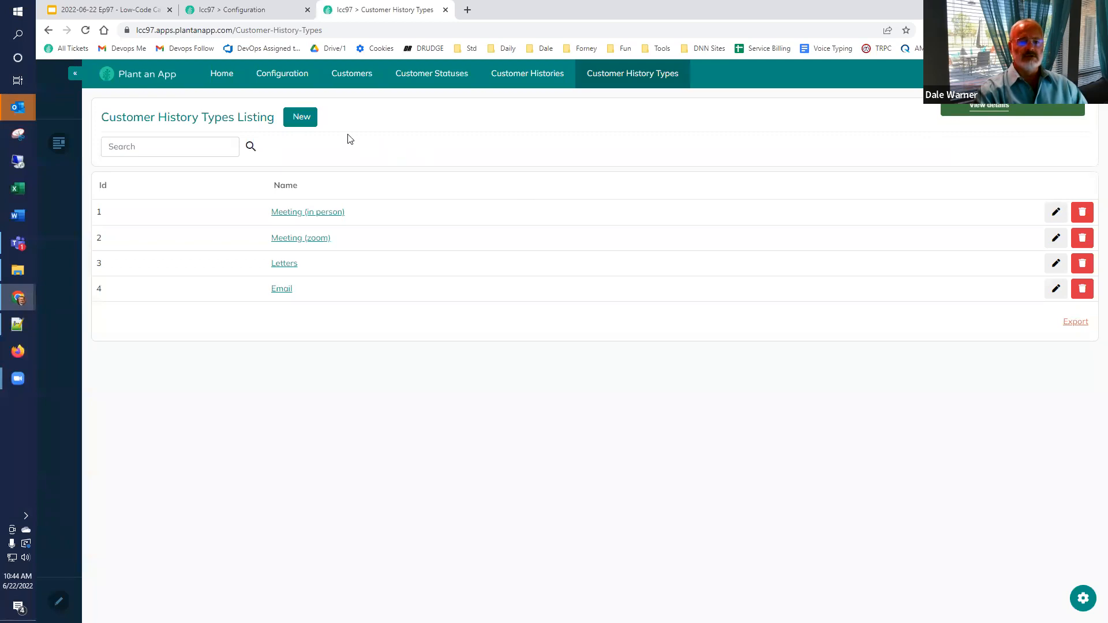
click(233, 13)
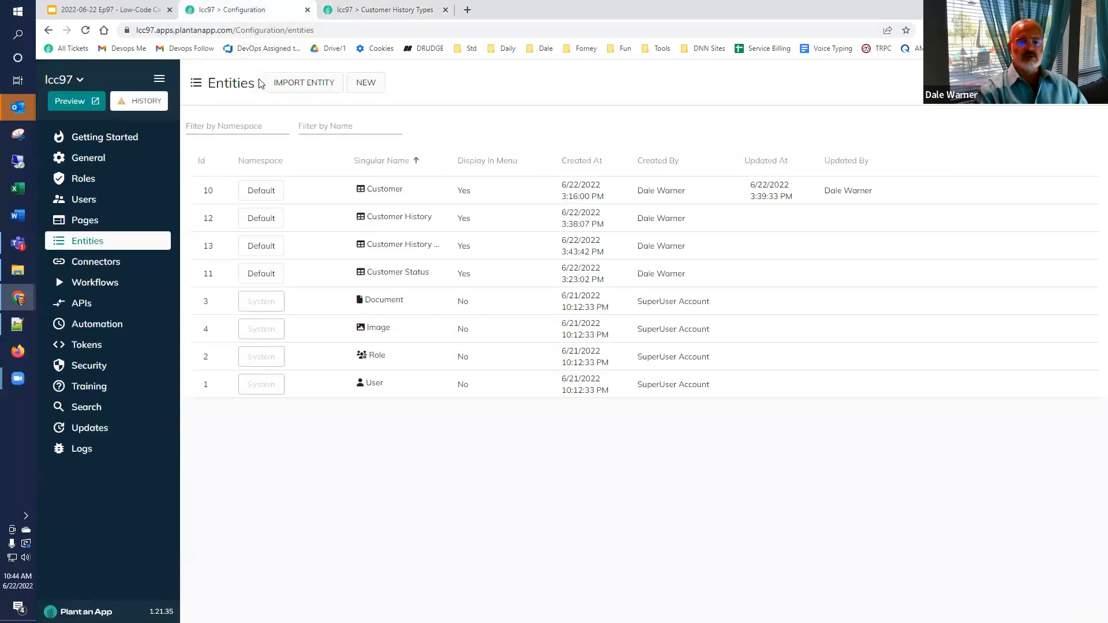
Step: Add a Type property to the Customer History entity
click(349, 9)
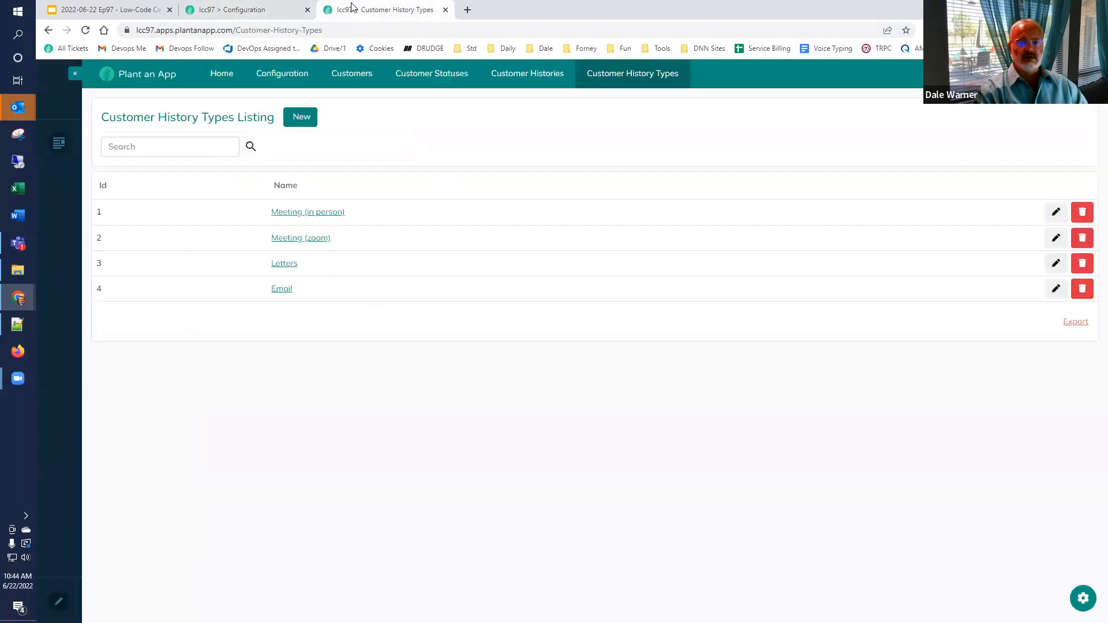
click(530, 73)
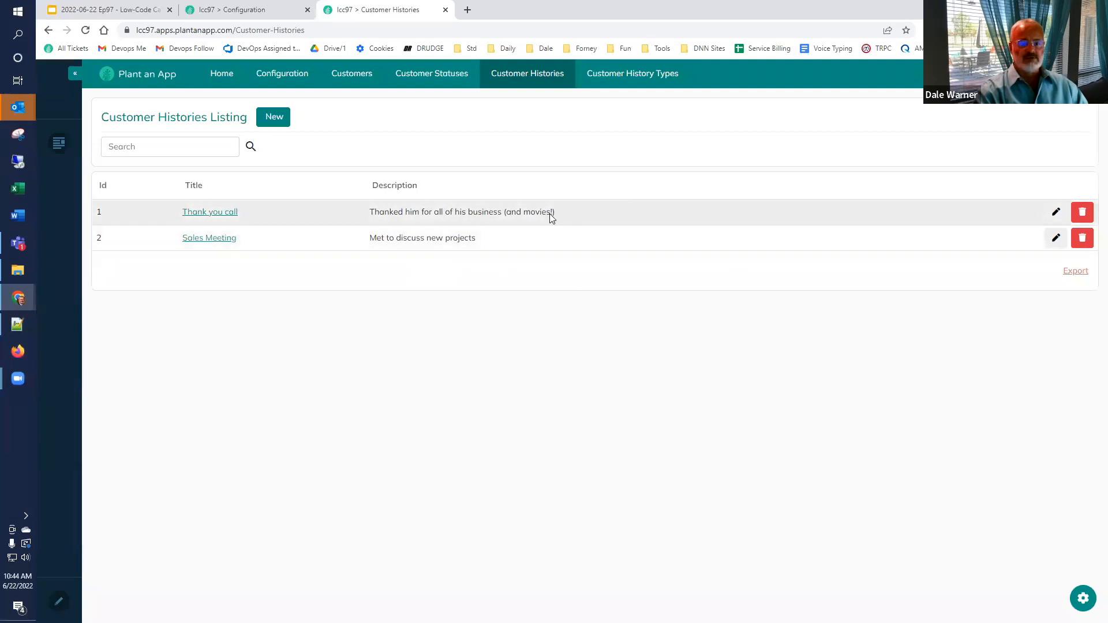
click(243, 8)
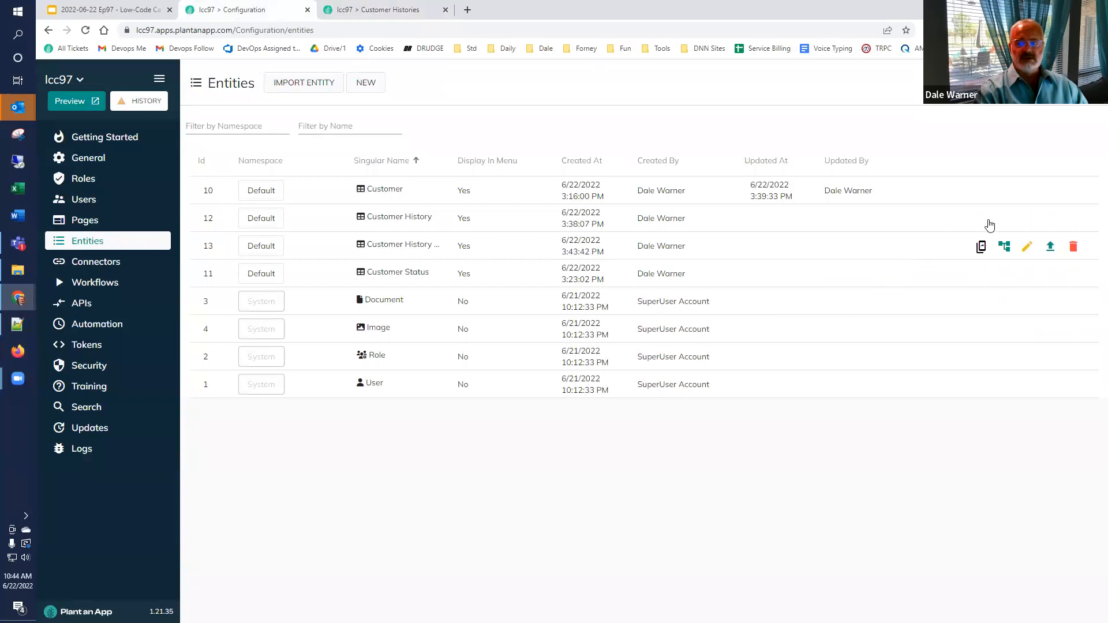
click(1028, 220)
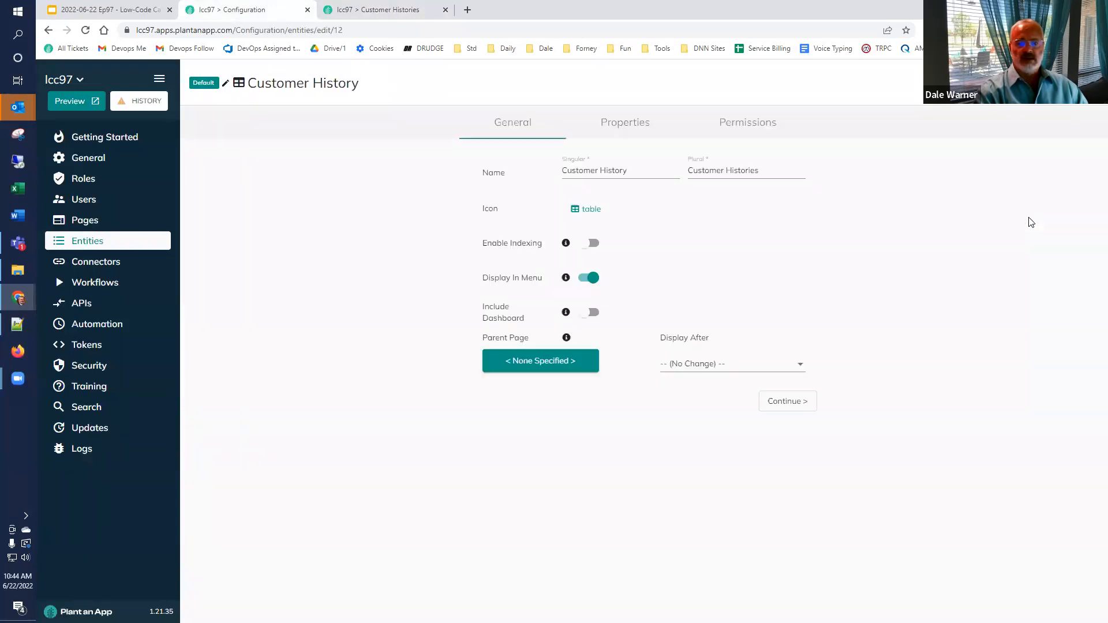
click(617, 123)
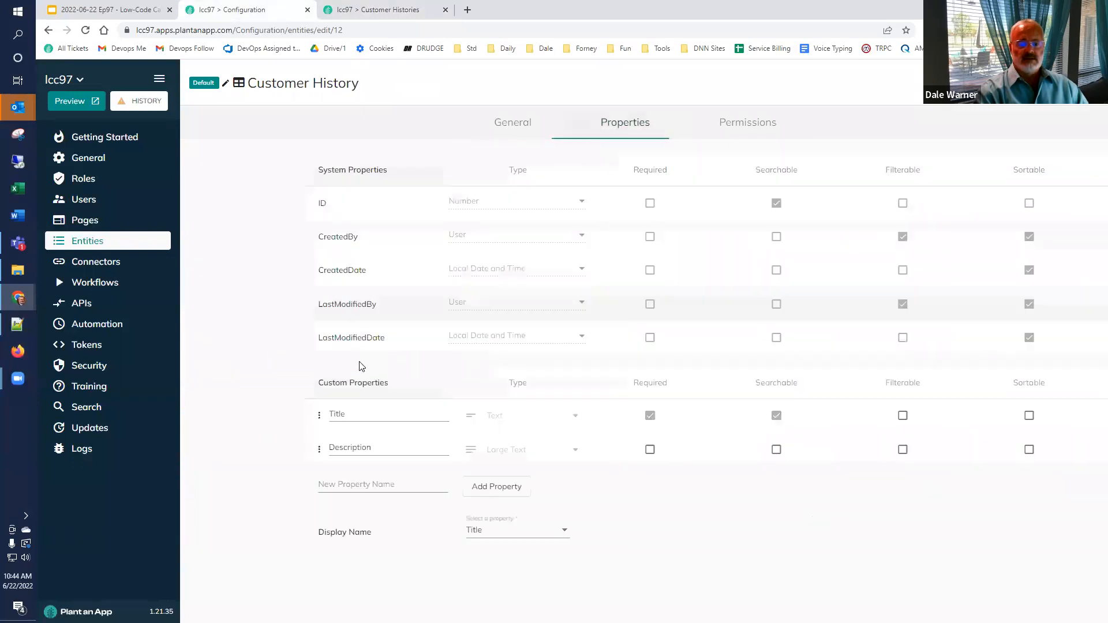
click(229, 486)
text(Type)
click(373, 491)
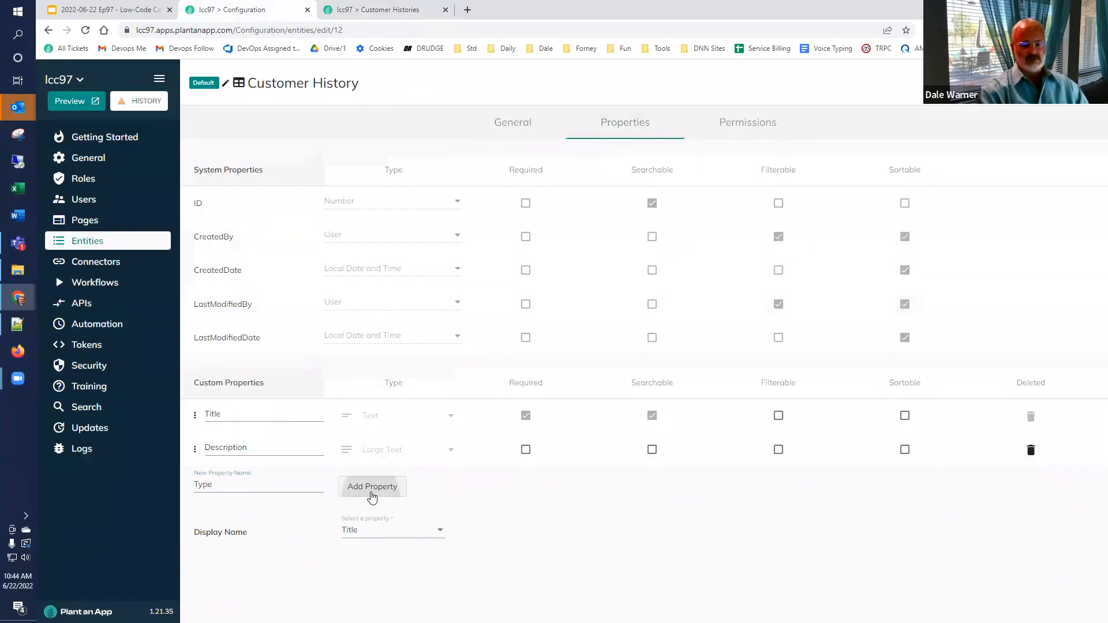
Step: Make Type reference Customer History Type, move it above Title, and save with Override
click(389, 487)
scroll(456, 469, down, 1)
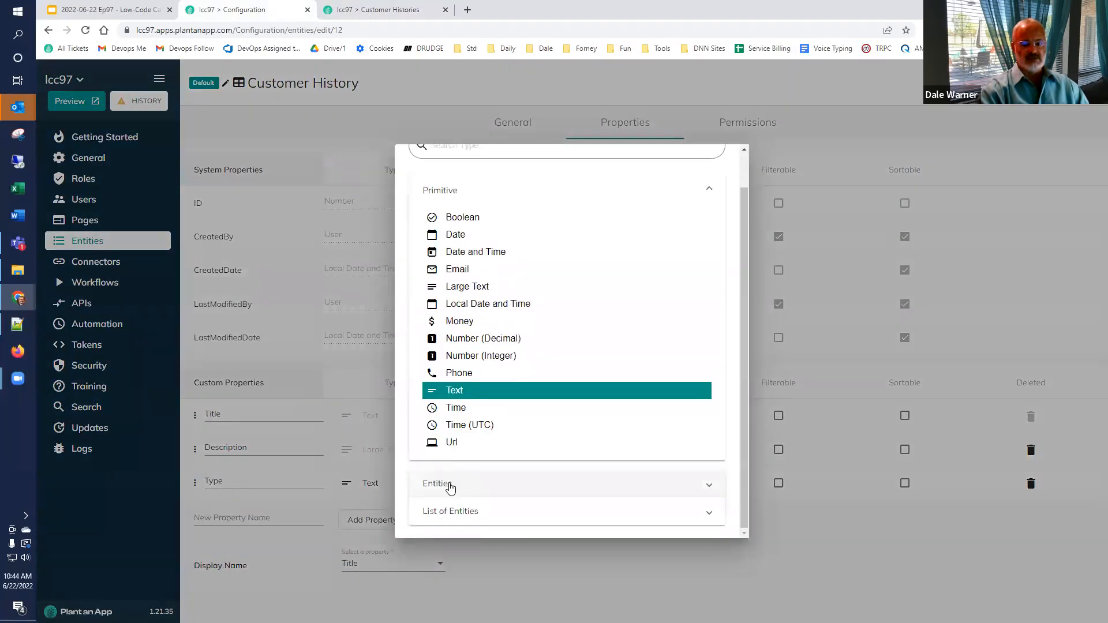
click(451, 488)
scroll(456, 462, down, 3)
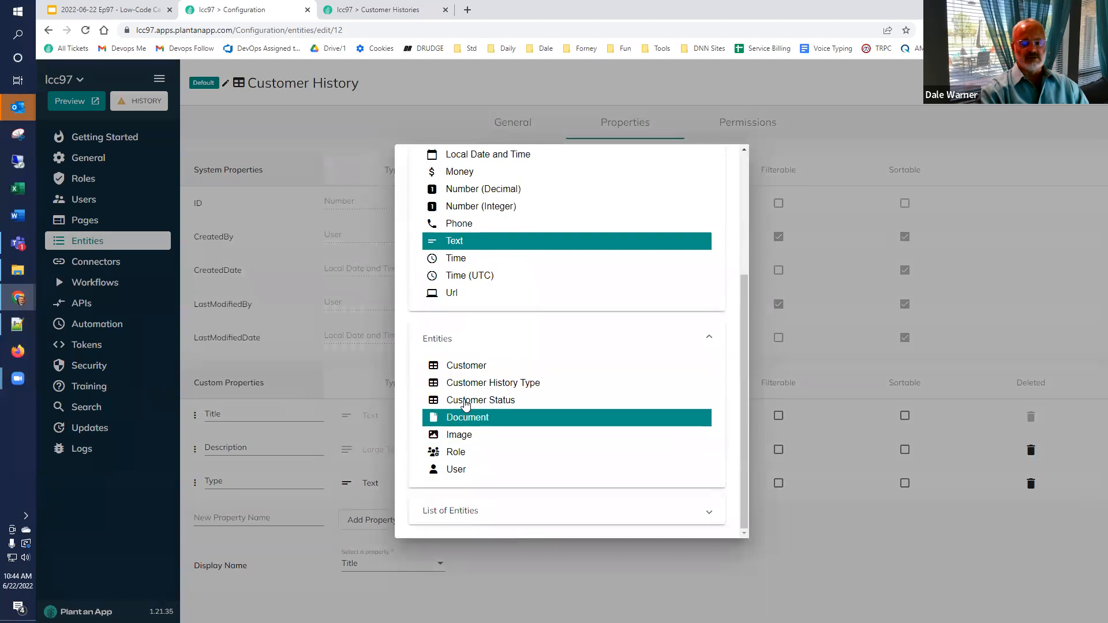
click(471, 390)
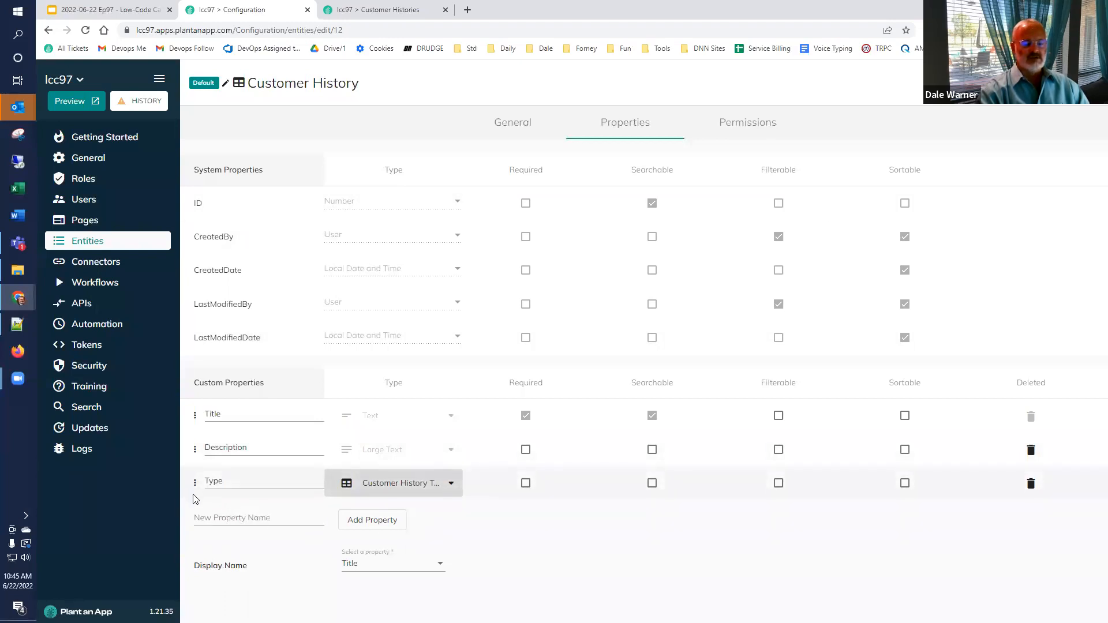
drag(195, 483, 191, 414)
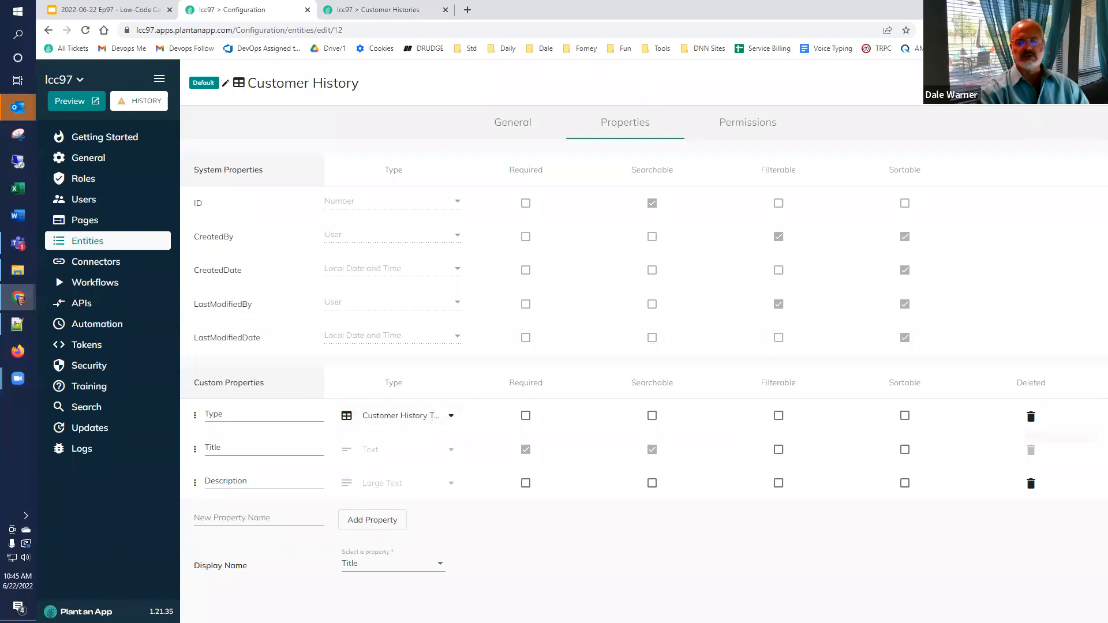
click(1069, 84)
click(742, 384)
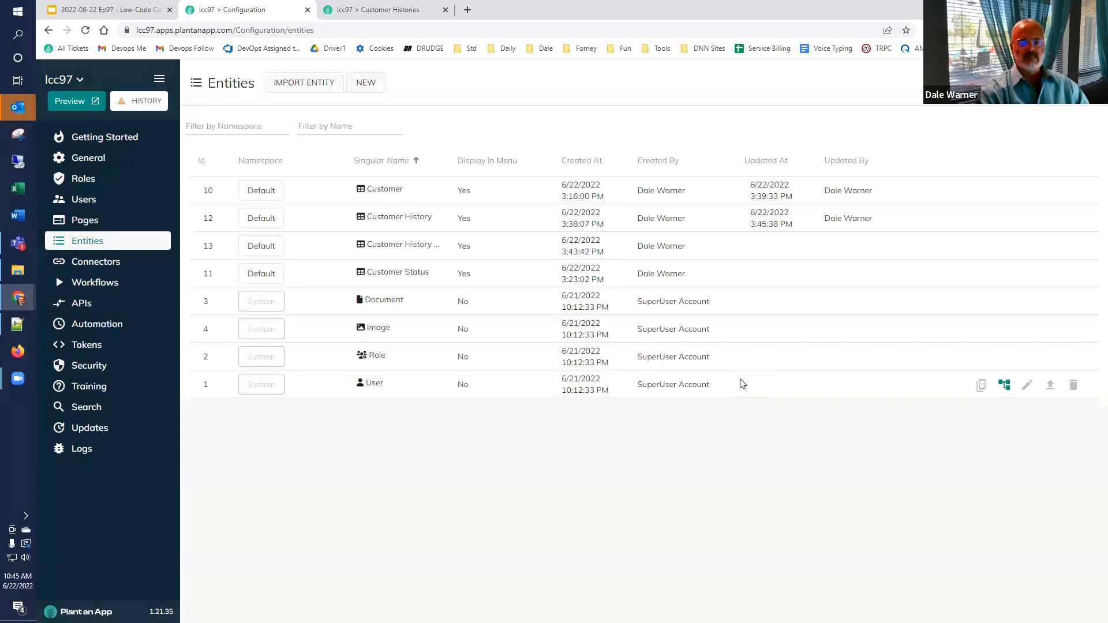
click(367, 9)
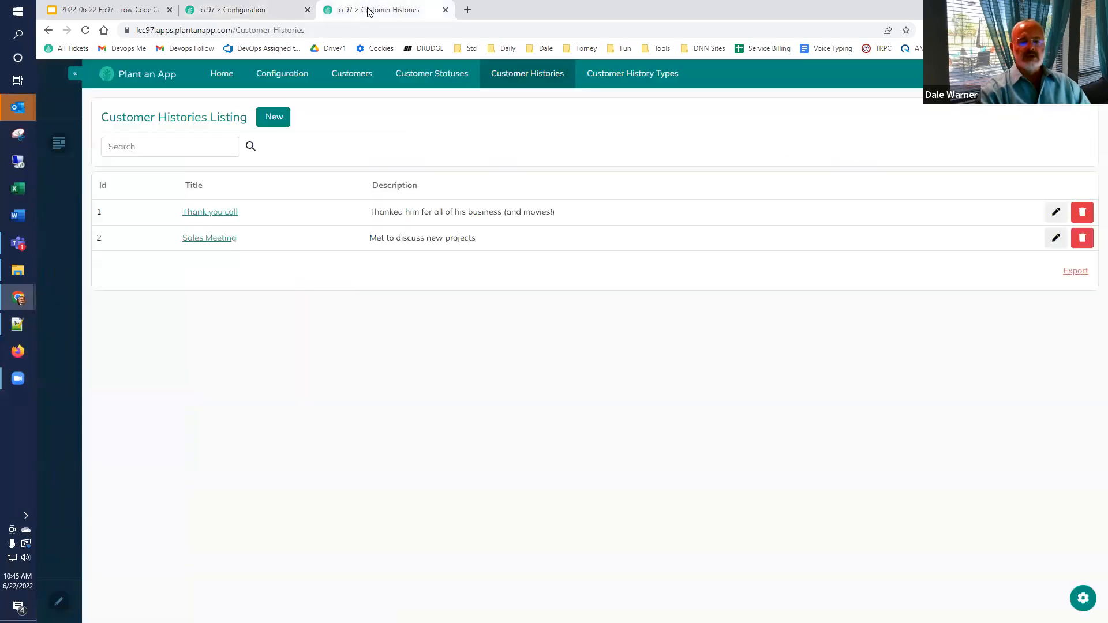
Step: Change the third customer's Thank you call history type to Meeting (zoom)
click(349, 80)
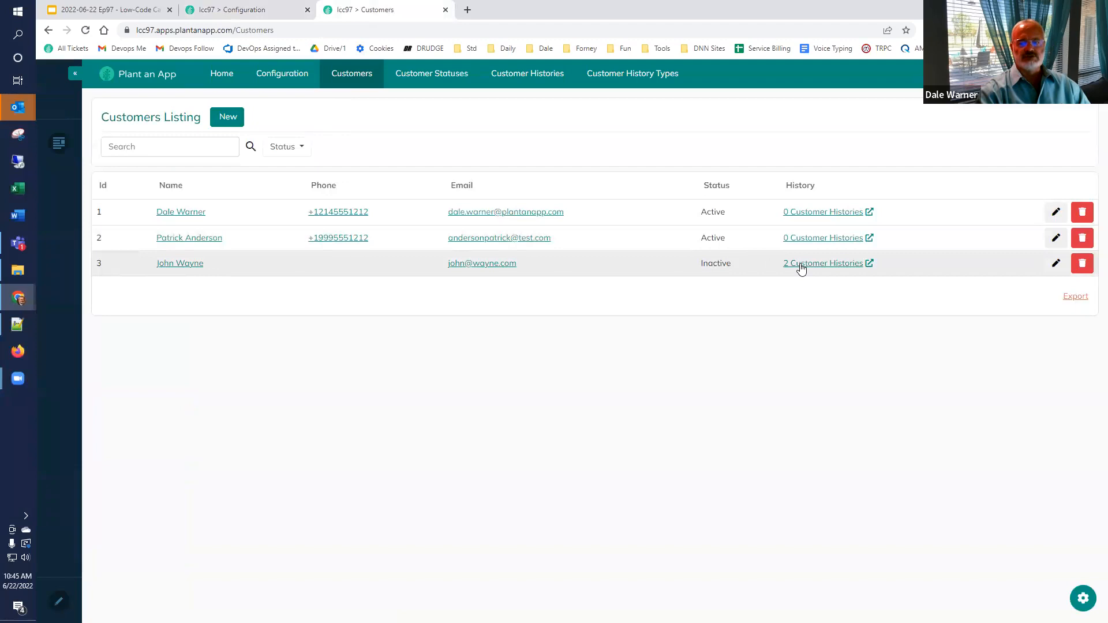
click(801, 265)
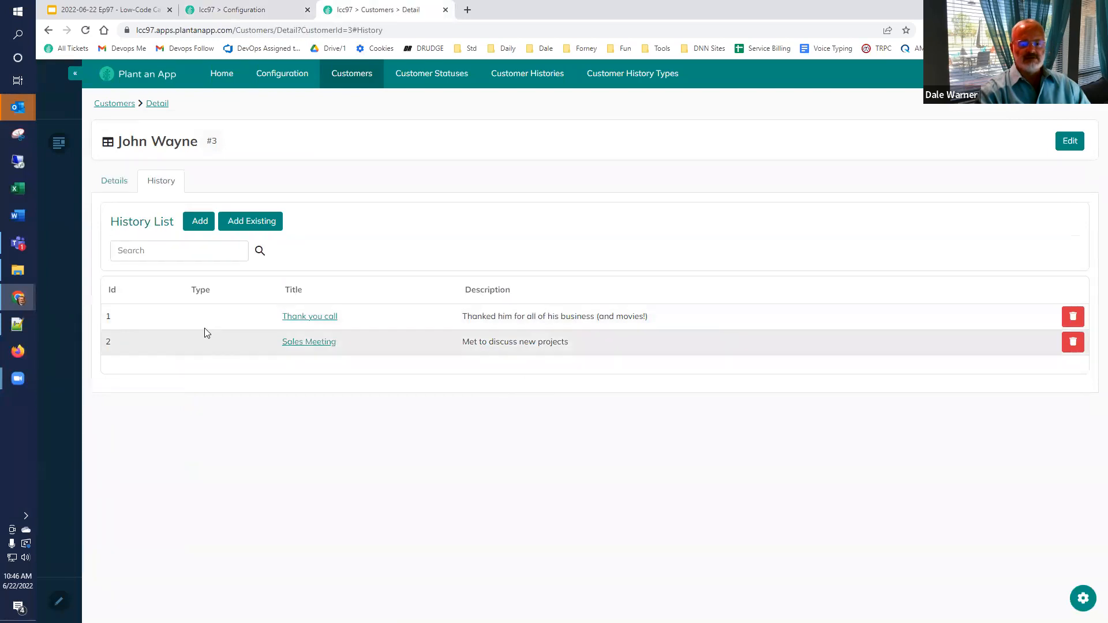
click(330, 319)
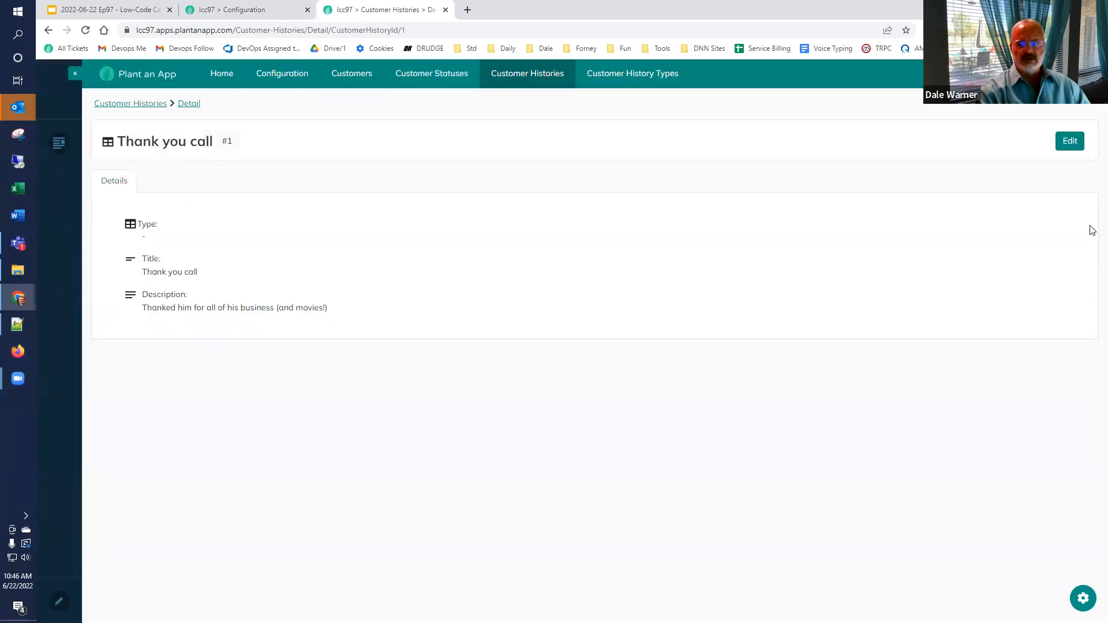
click(1071, 143)
click(519, 149)
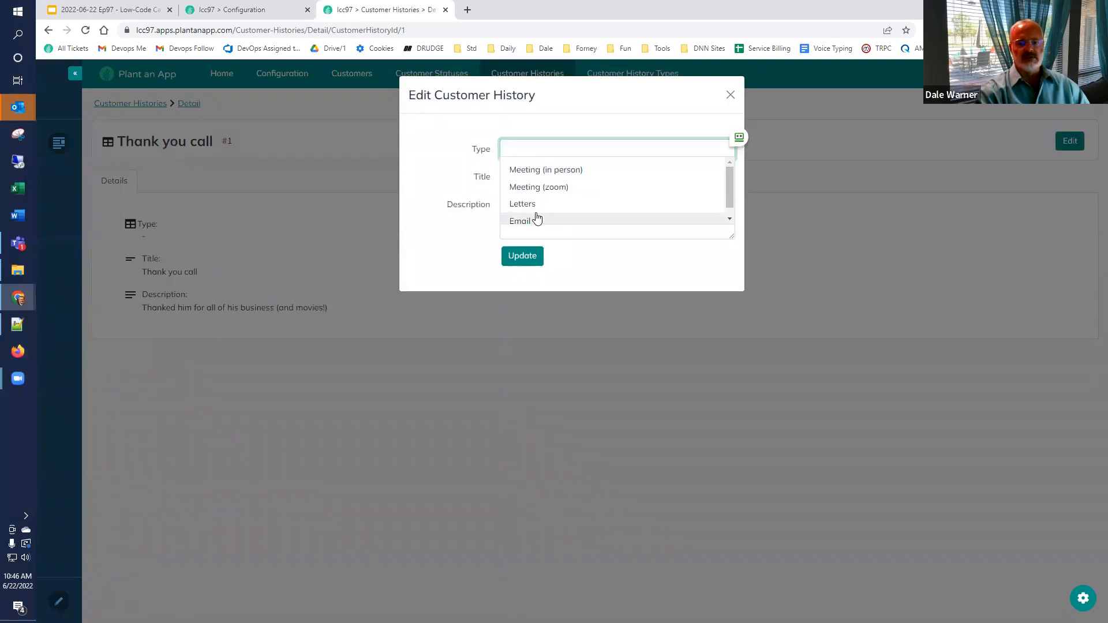
click(541, 188)
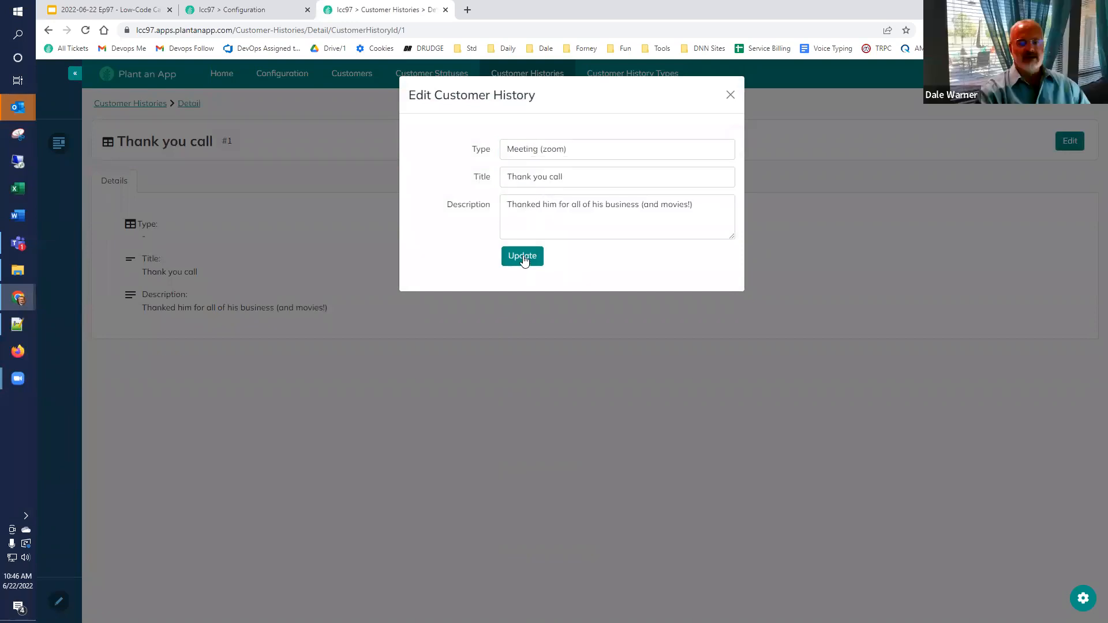
click(523, 257)
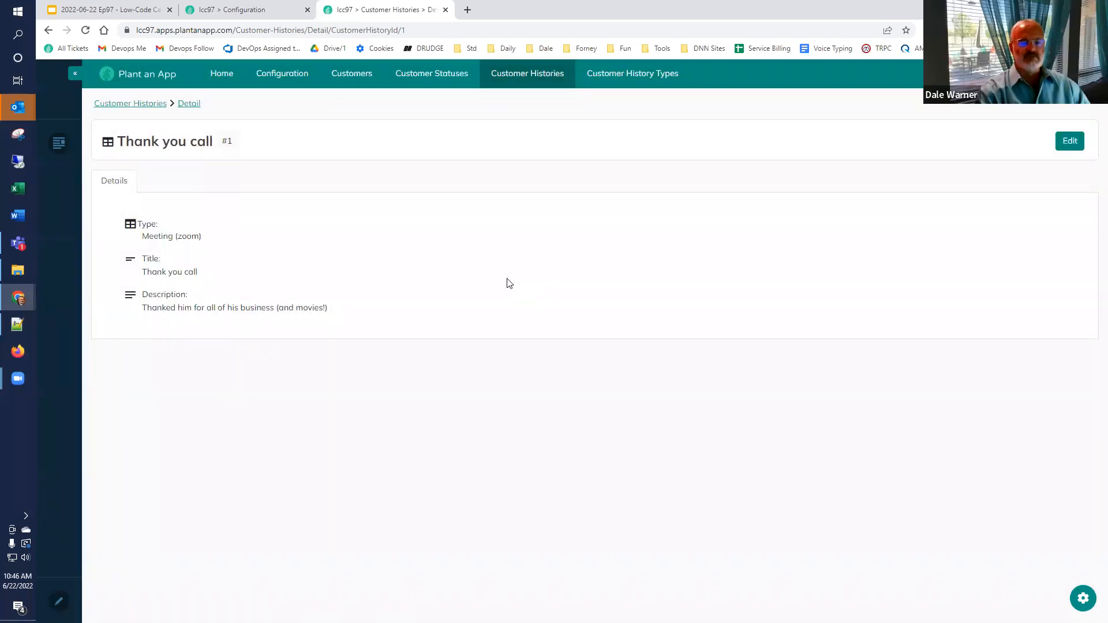
Step: Change the Sales Meeting history type to Meeting (in person), then return to Customers
click(192, 103)
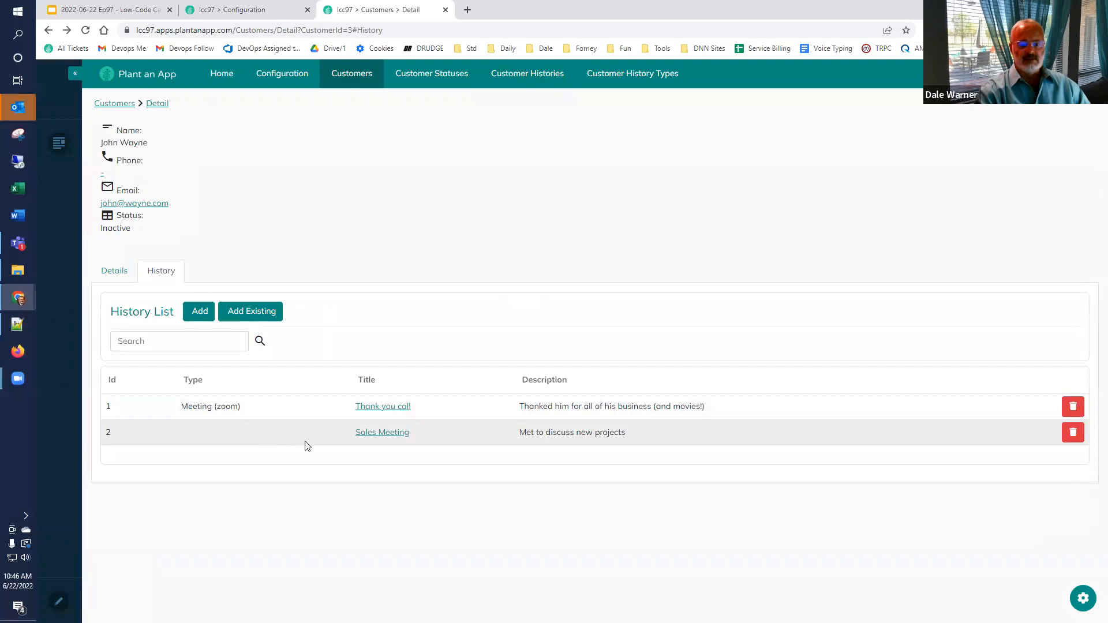
click(381, 433)
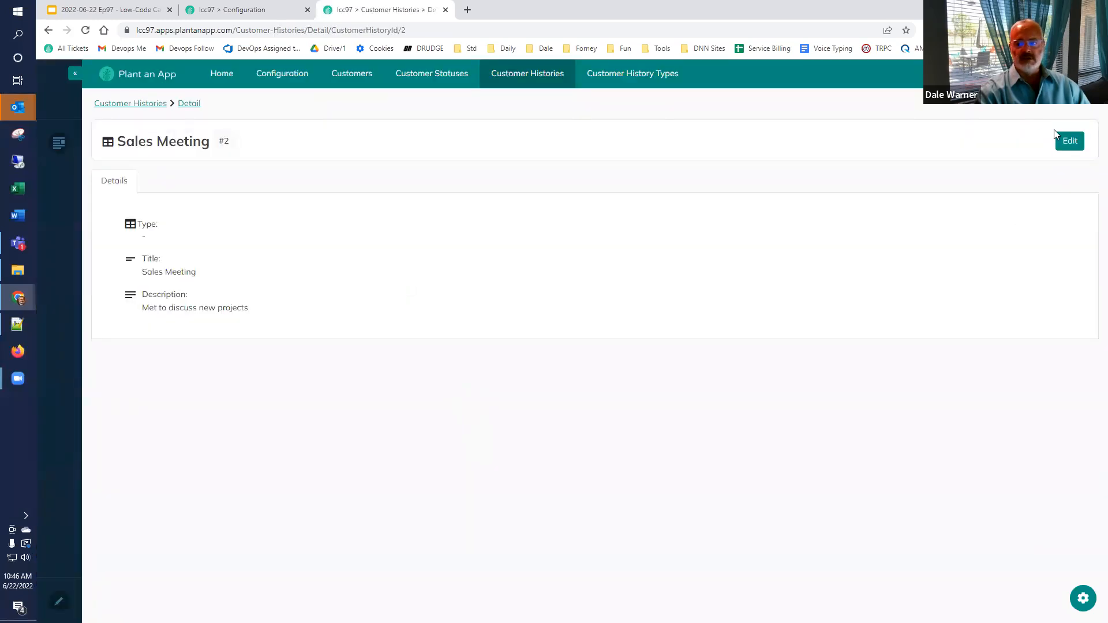
click(1068, 141)
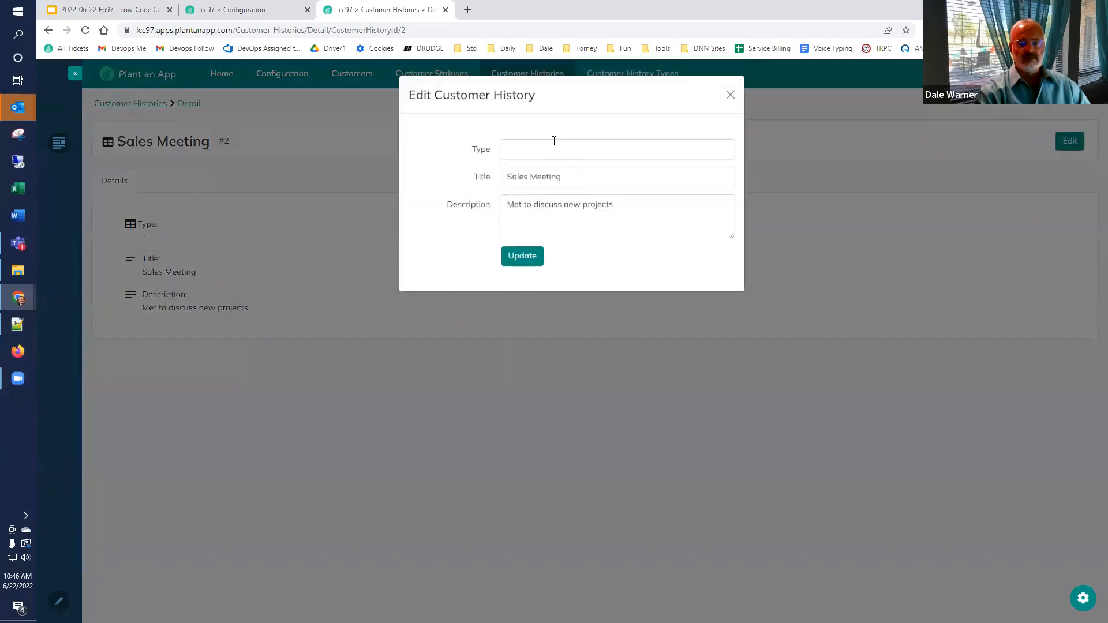
click(552, 151)
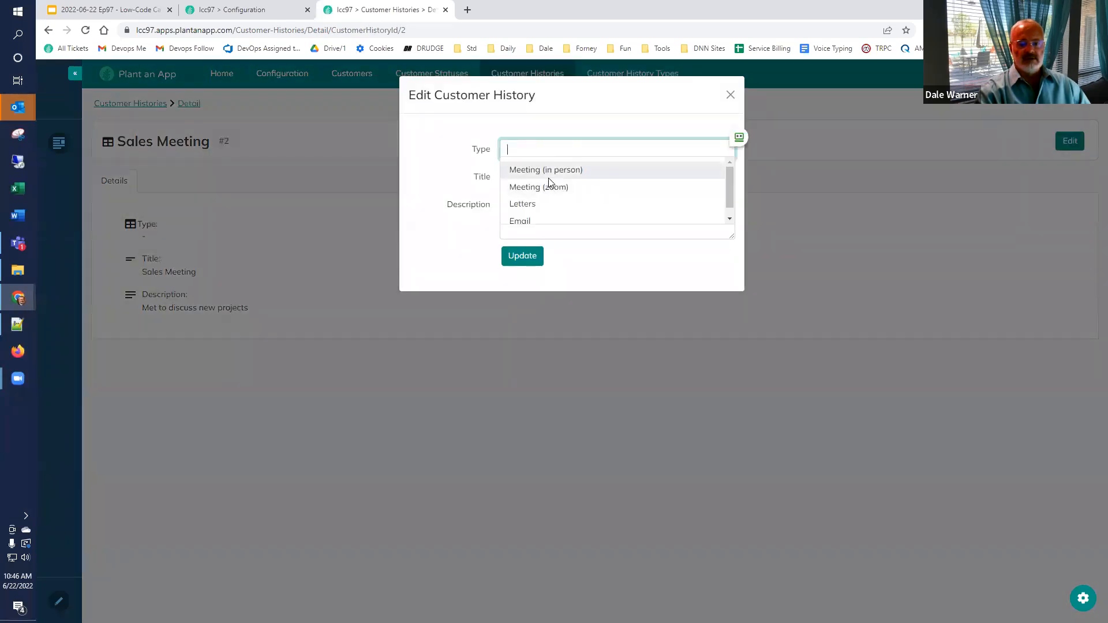
click(548, 175)
click(516, 254)
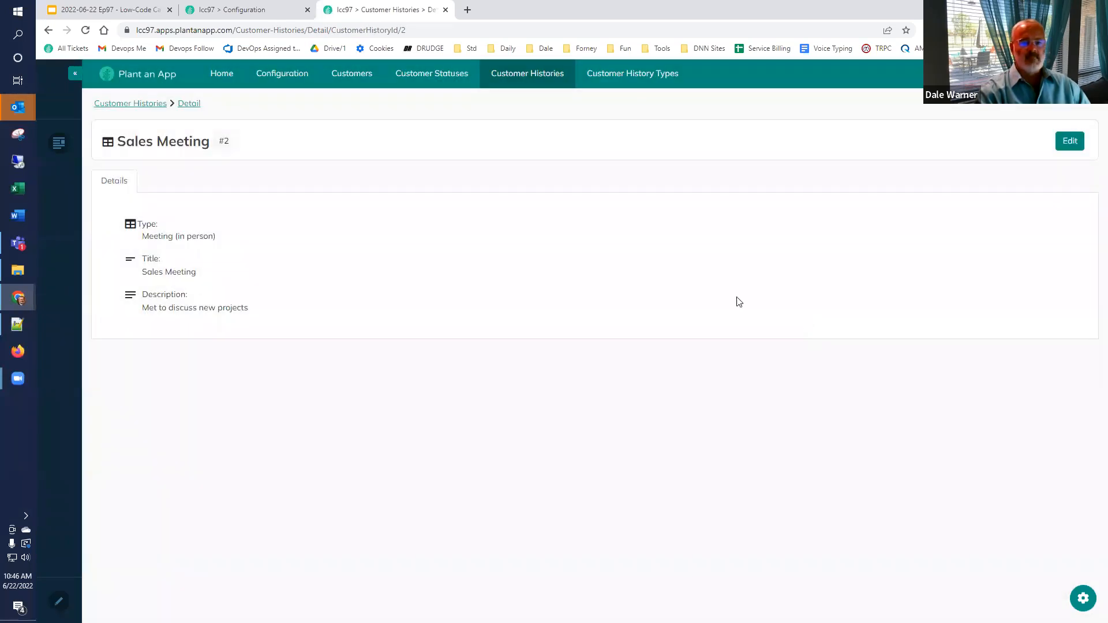
click(352, 74)
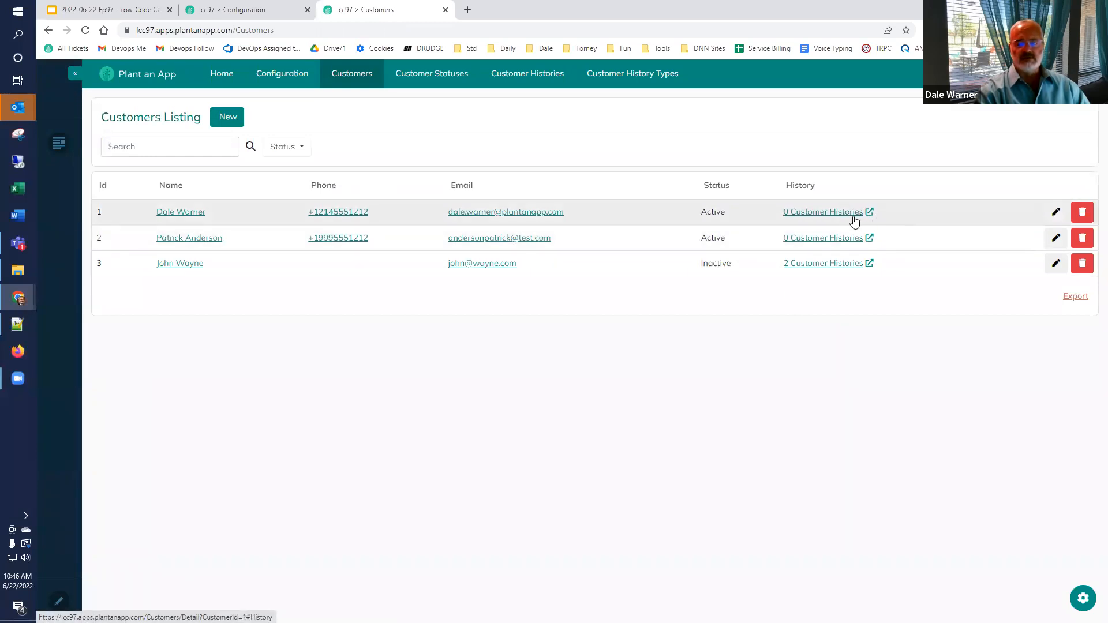
Step: Give the first customer a Letters history titled 'Collection' described 'Asked for payment'
click(805, 214)
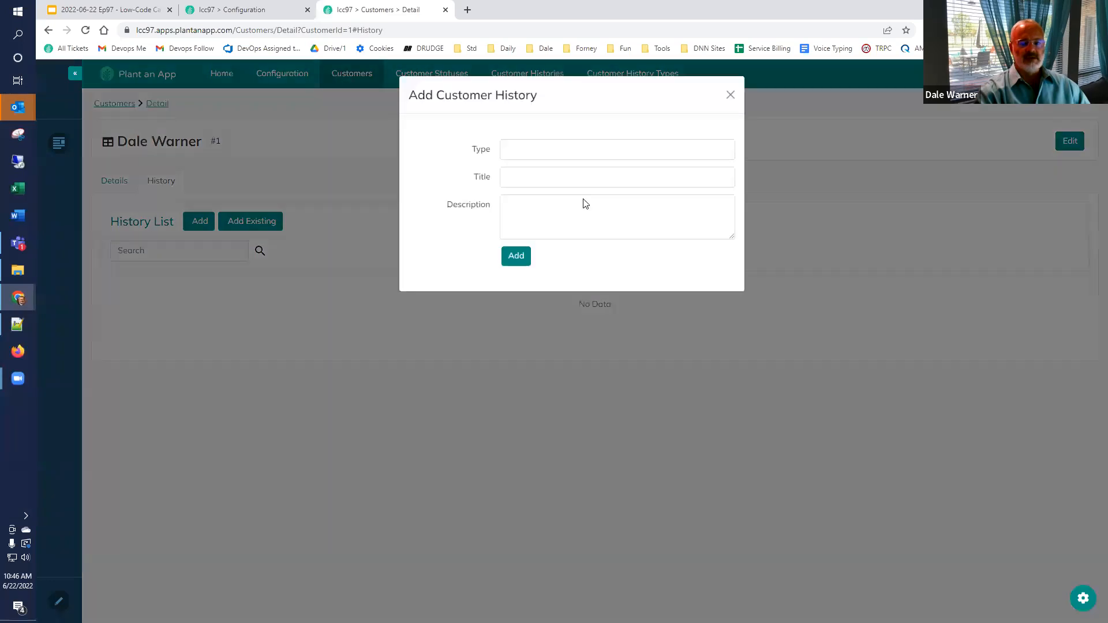
click(584, 148)
click(556, 203)
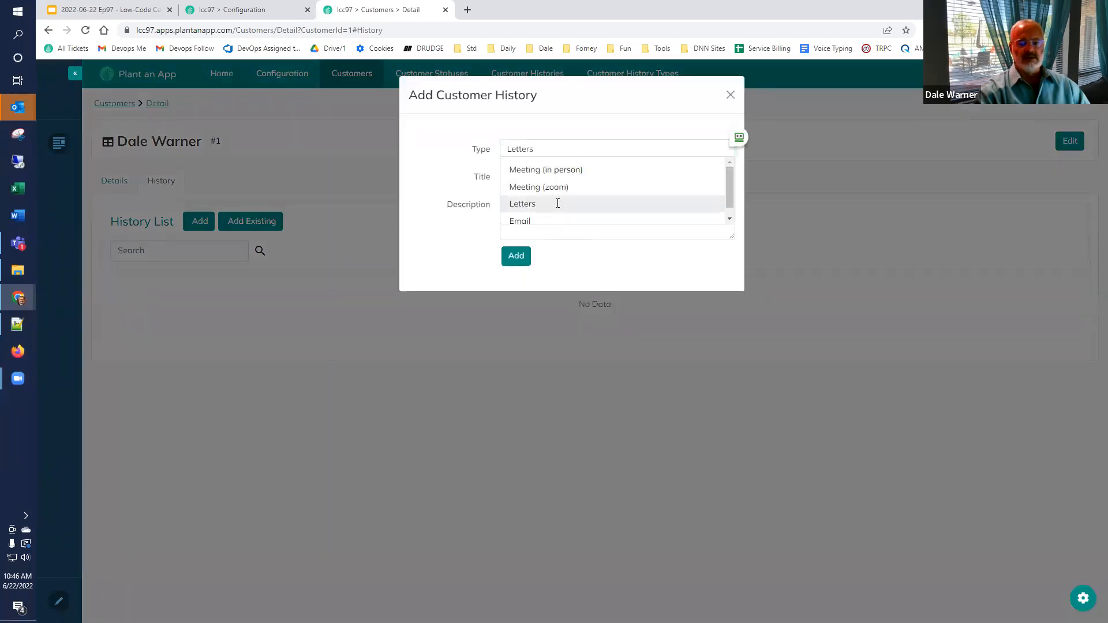
click(554, 178)
text(Collection)
key(Tab)
text(Asked for payment)
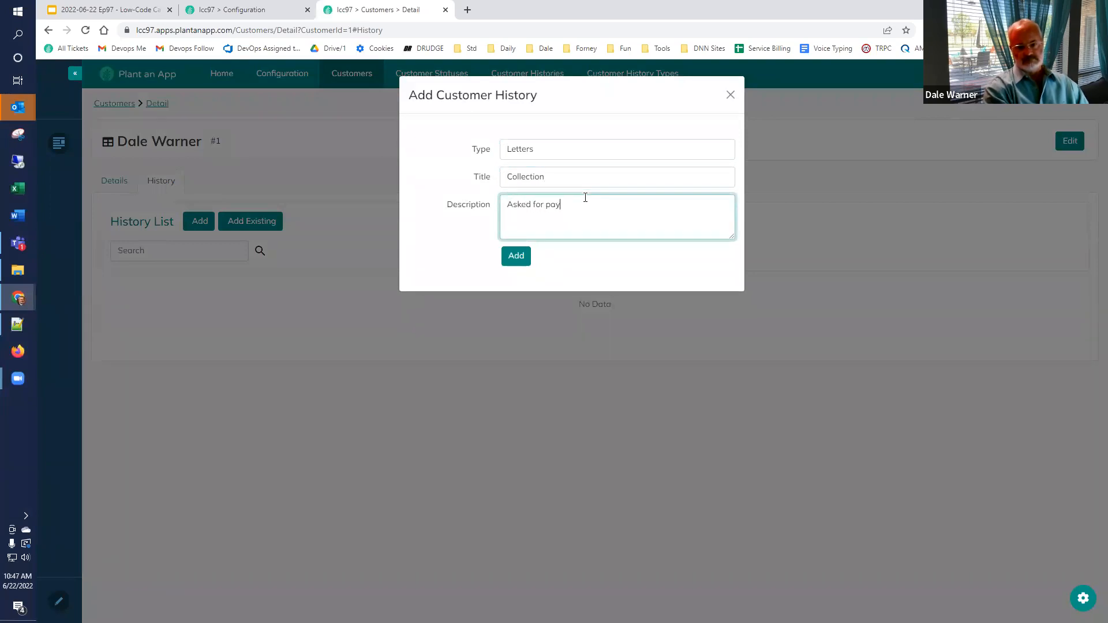
click(515, 256)
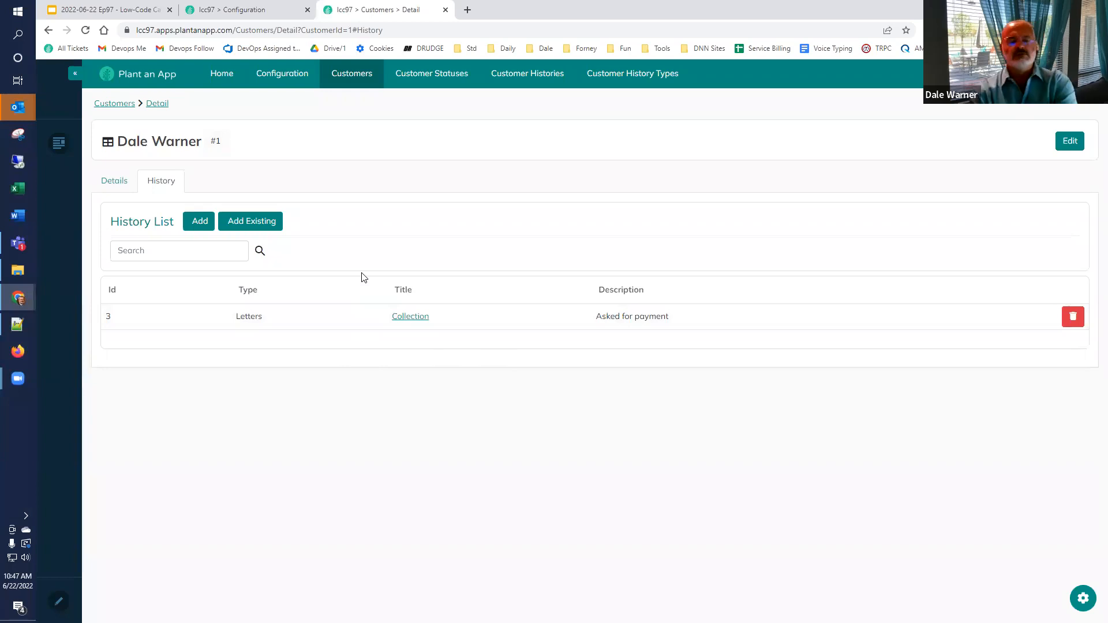
Step: View the Customers listing, then go back to the lcc97 configuration
click(348, 80)
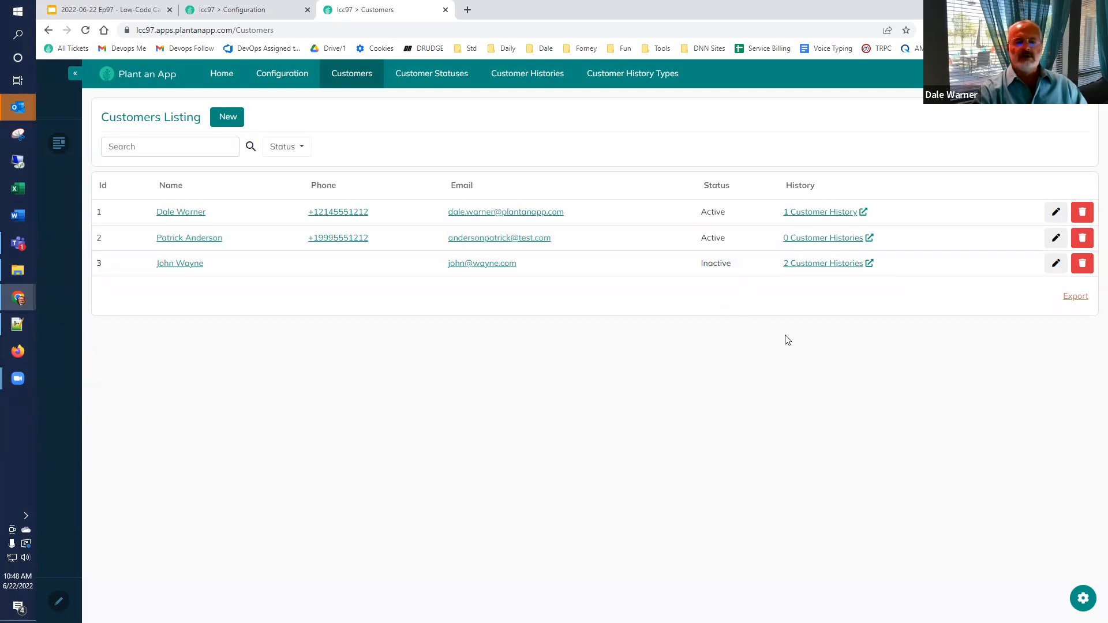
click(242, 12)
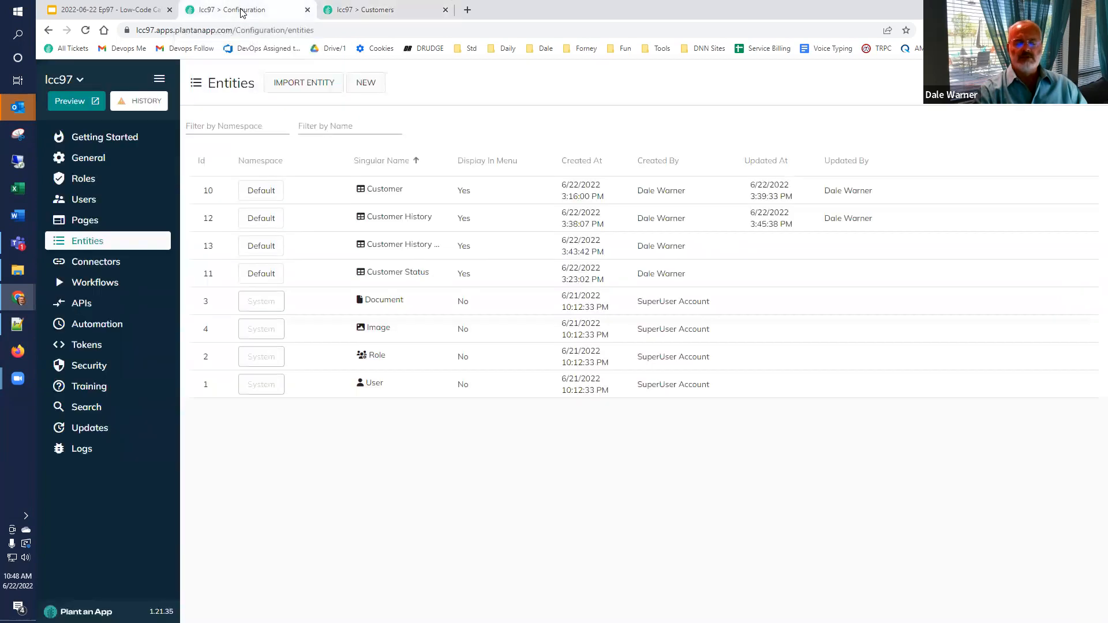
Step: Browse the Customer Statuses and Customer Histories listings, then return to configuration
click(366, 11)
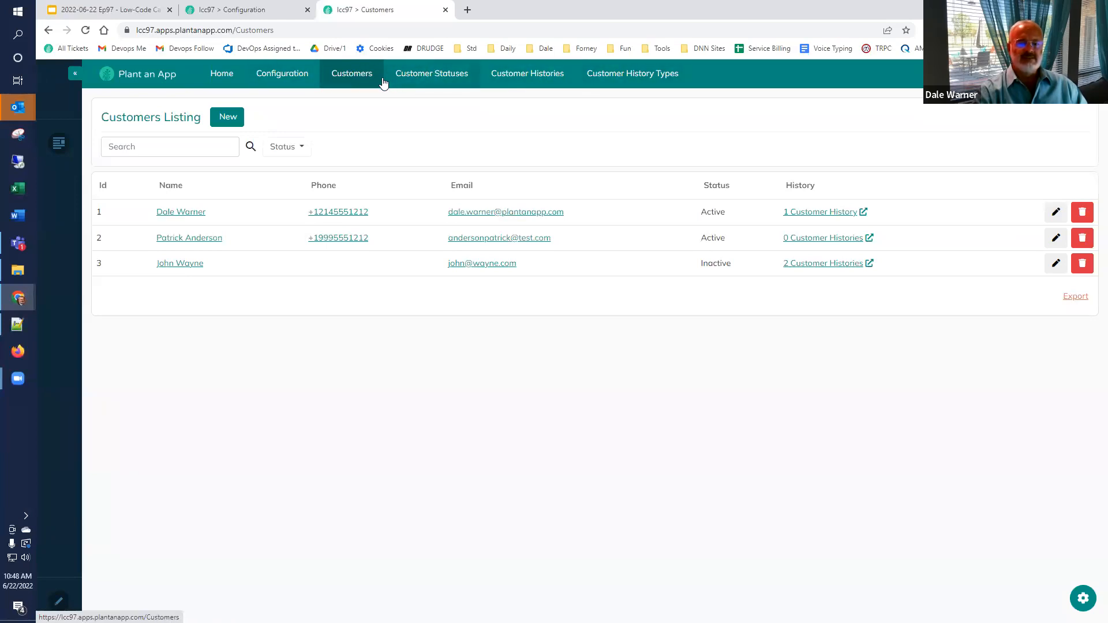
click(434, 79)
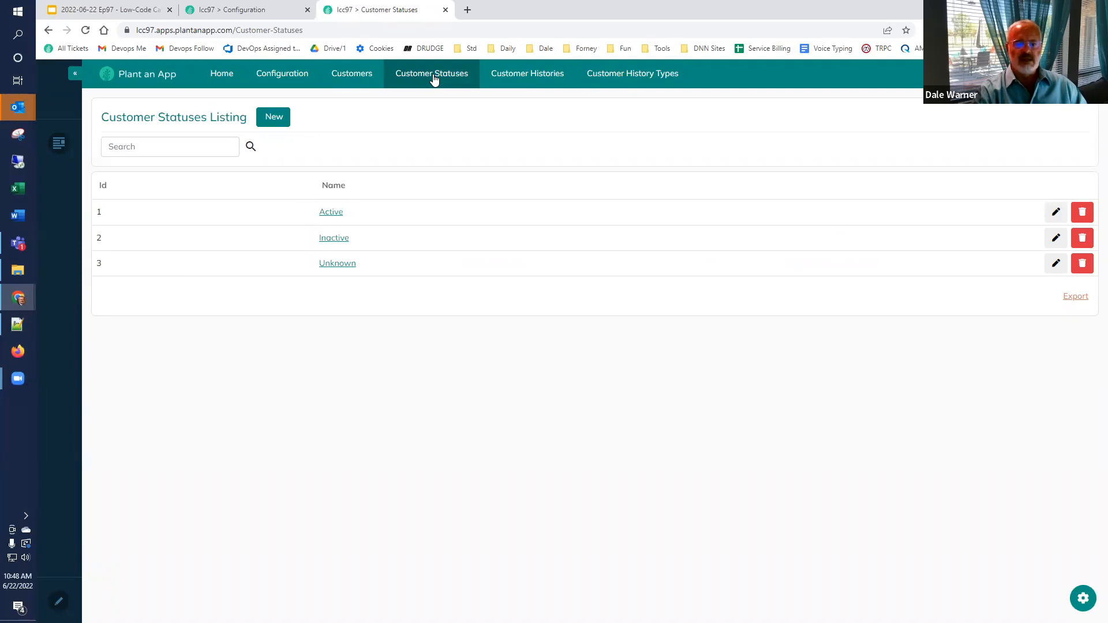
click(504, 72)
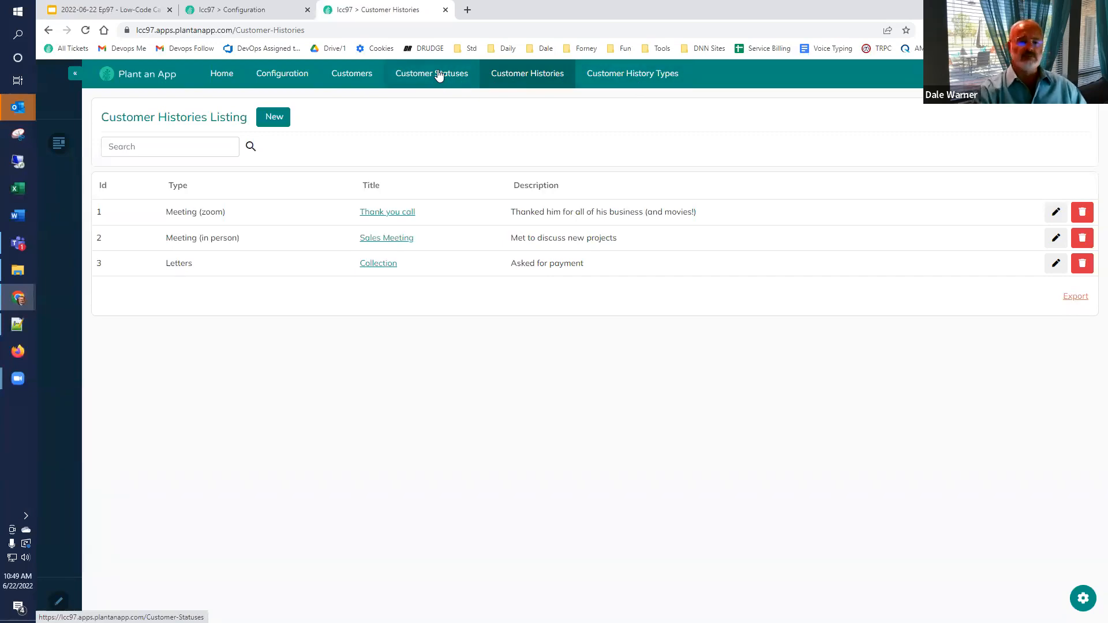
click(231, 12)
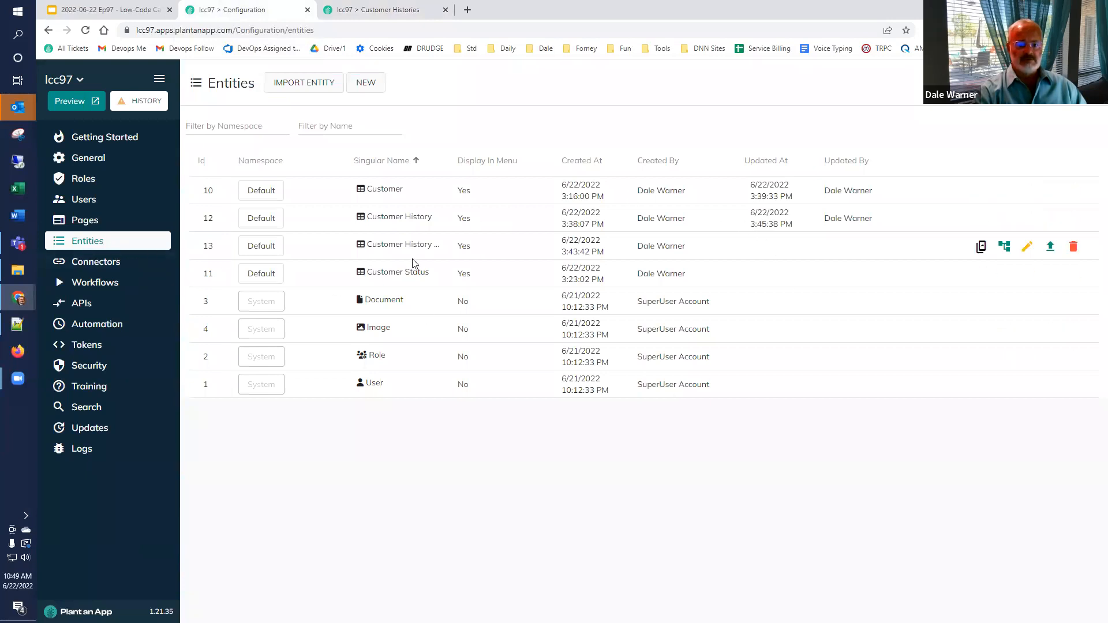
Step: Show the configuration's Pages list under Site Root
click(90, 223)
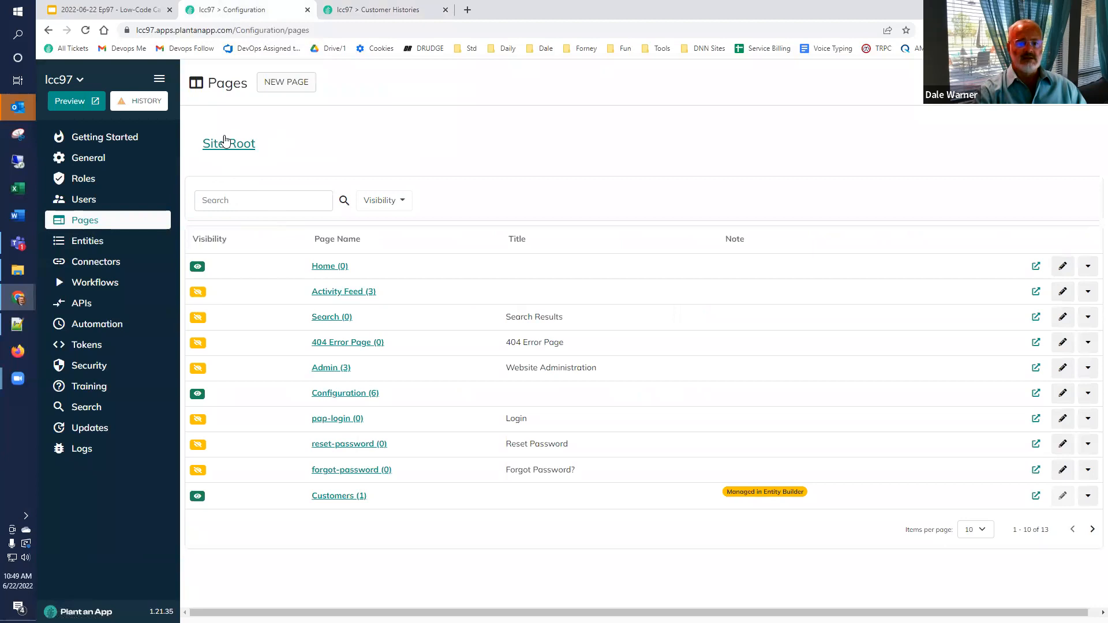
Step: Start a new page named 'Setup' viewable only by Admins and Low-Code Engineer
click(286, 87)
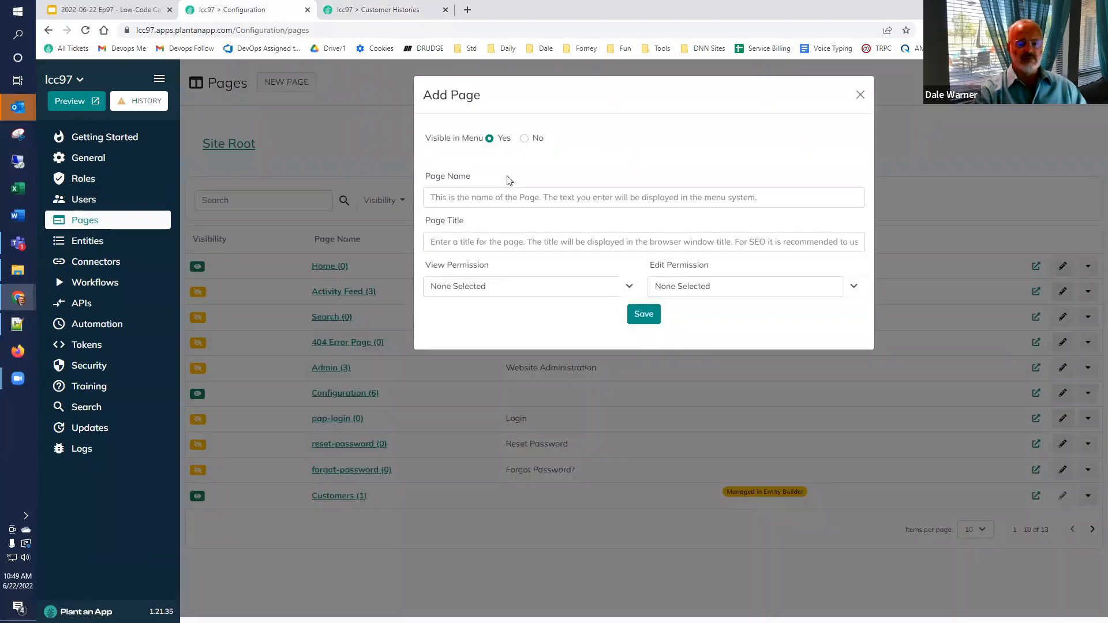
click(492, 200)
text(Setup)
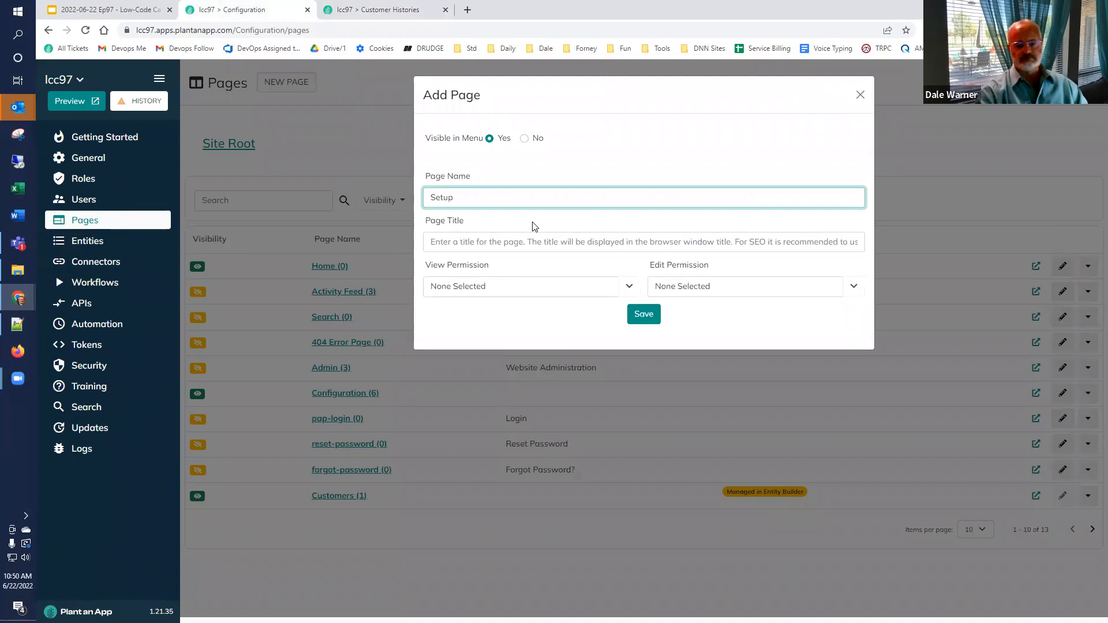
click(629, 289)
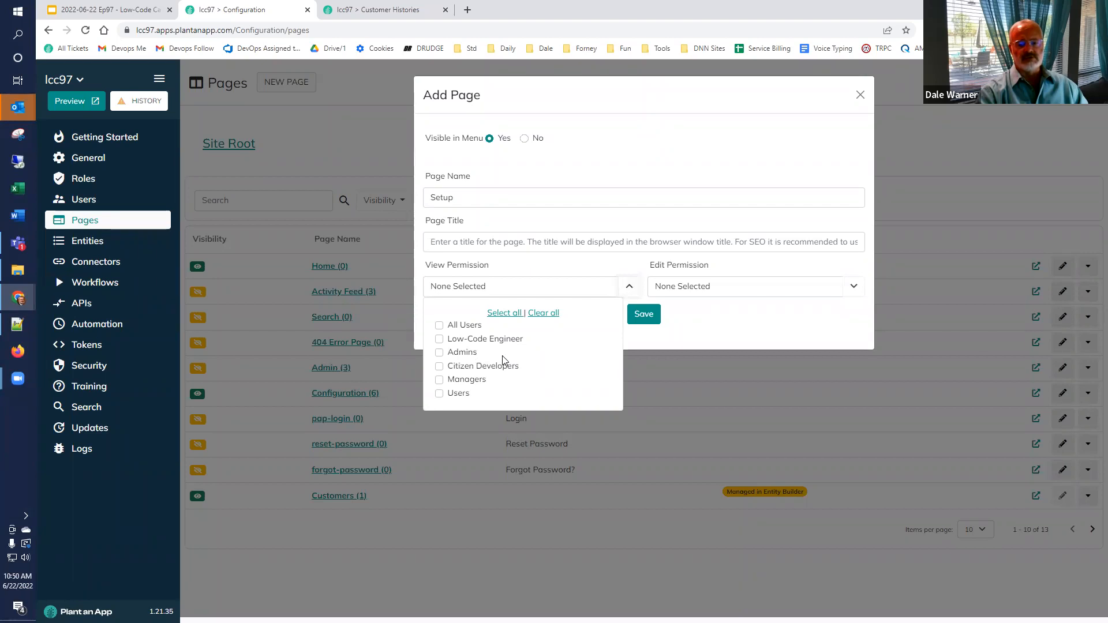
click(439, 353)
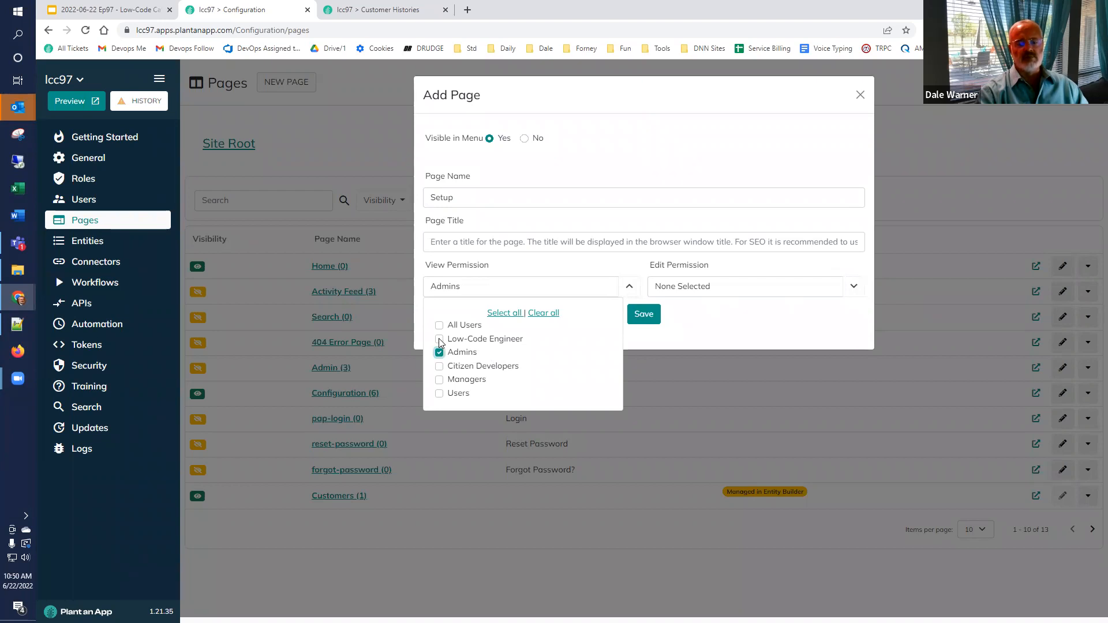
click(439, 338)
click(783, 333)
Step: Limit editing of Setup to Admins and Low-Code Engineer and save the page
click(854, 286)
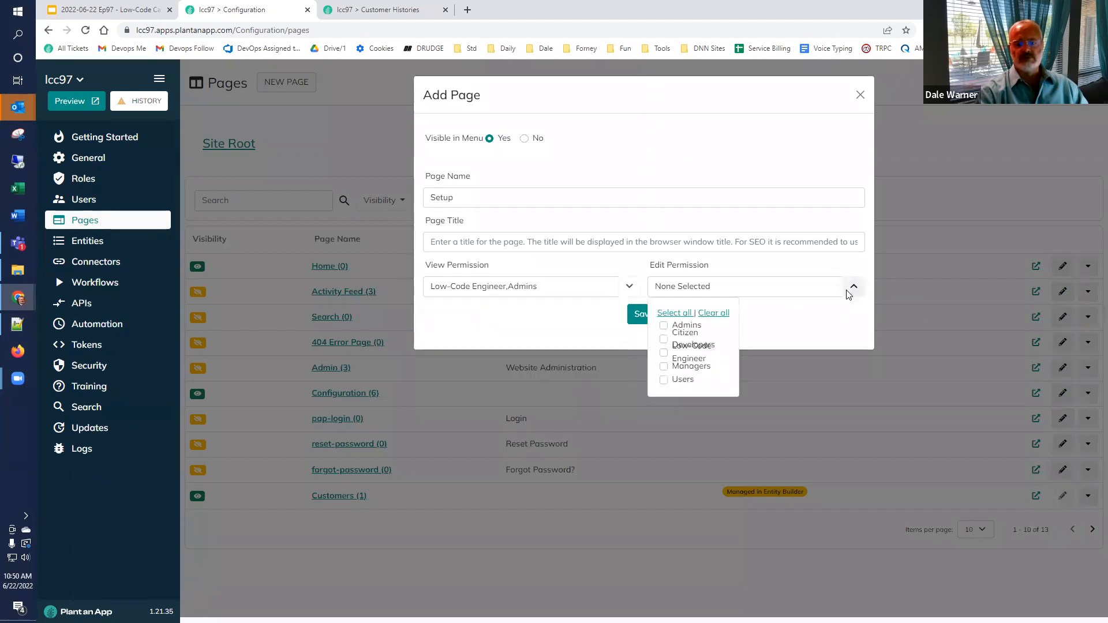
click(665, 326)
click(664, 353)
click(649, 319)
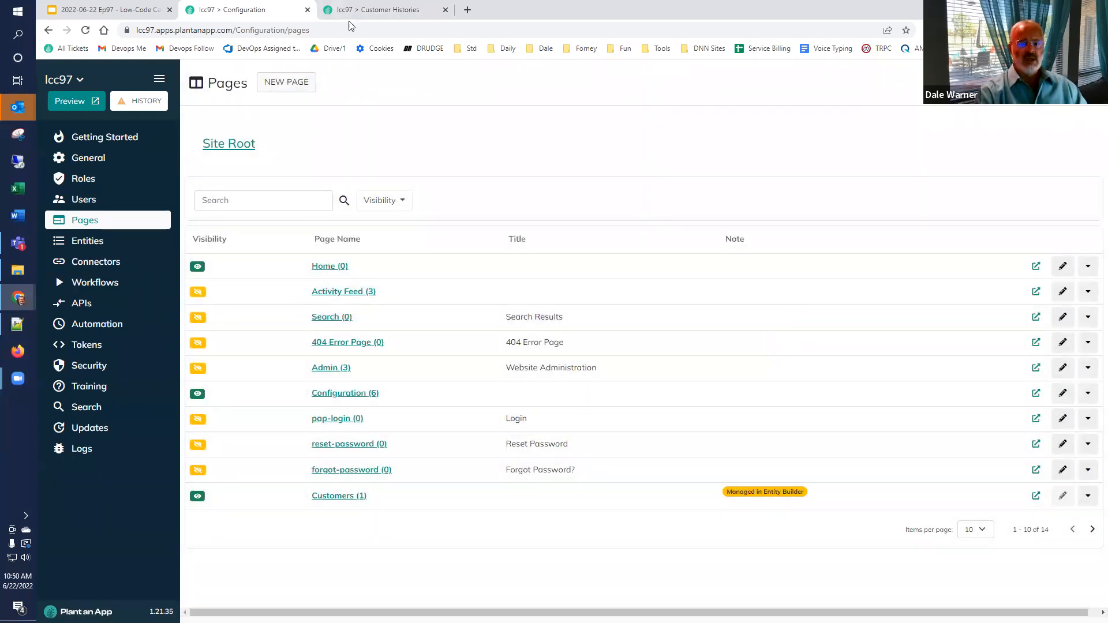
click(364, 10)
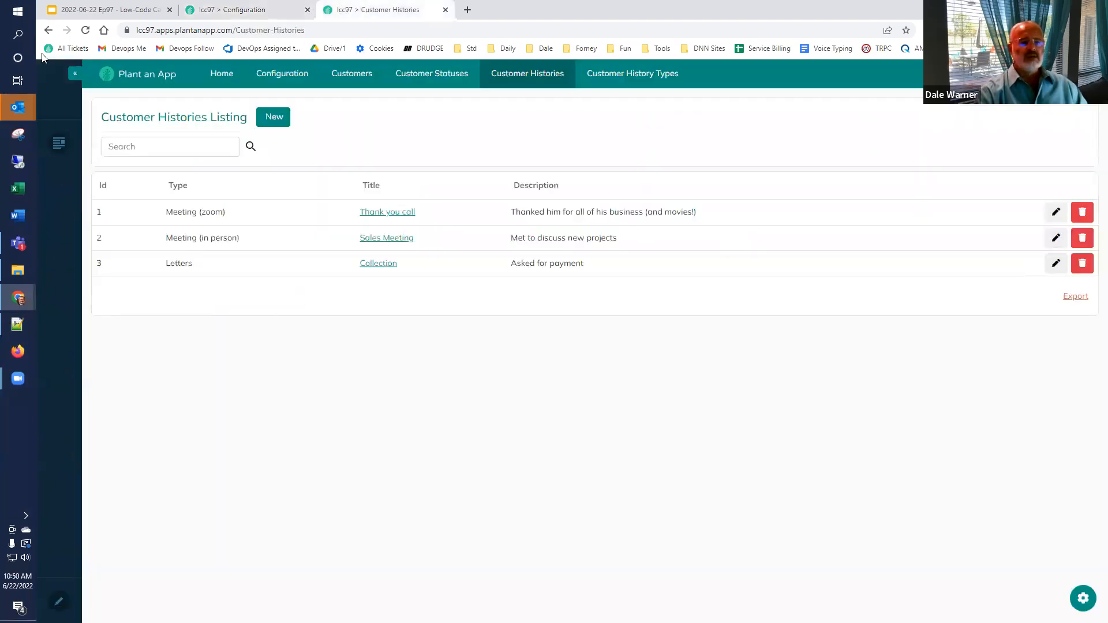
Step: Reload the running app, view the empty Setup page, then return to Pages
click(85, 32)
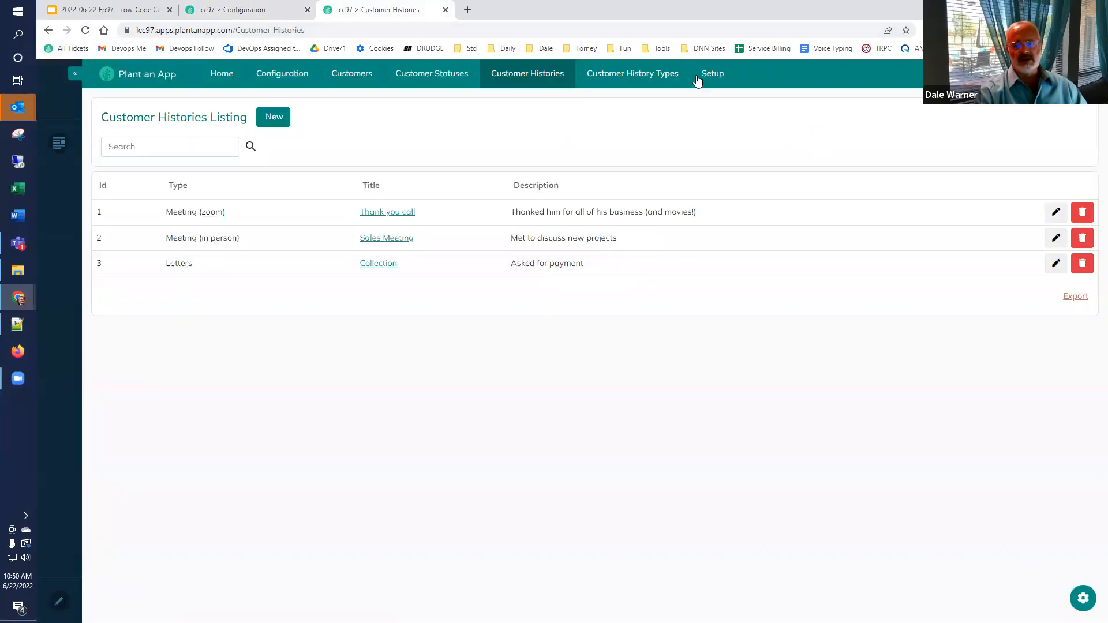
click(714, 76)
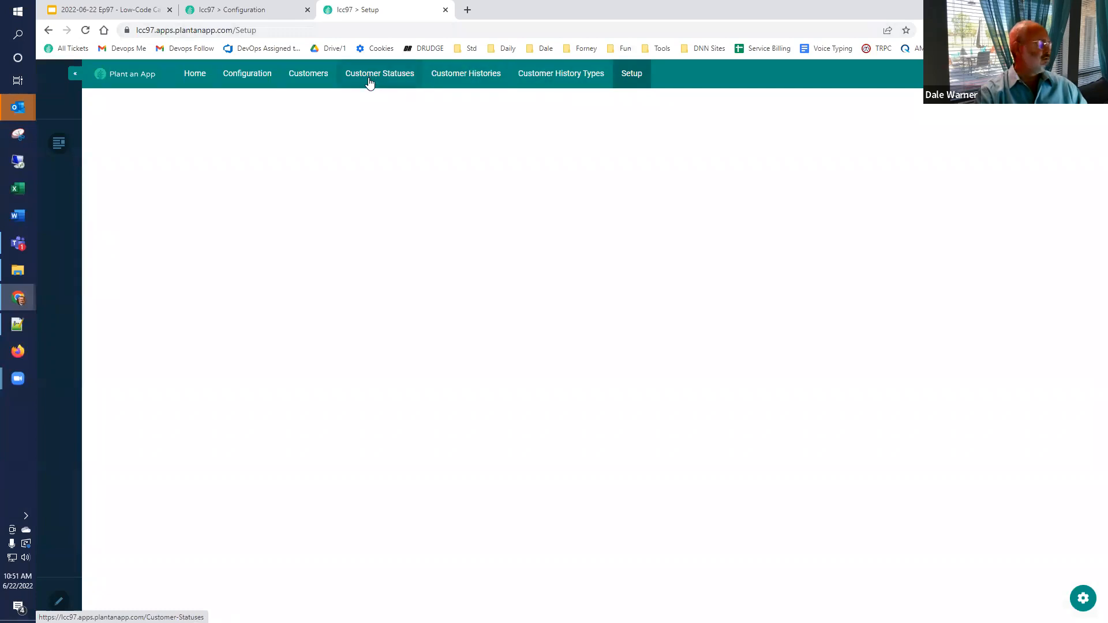
click(255, 10)
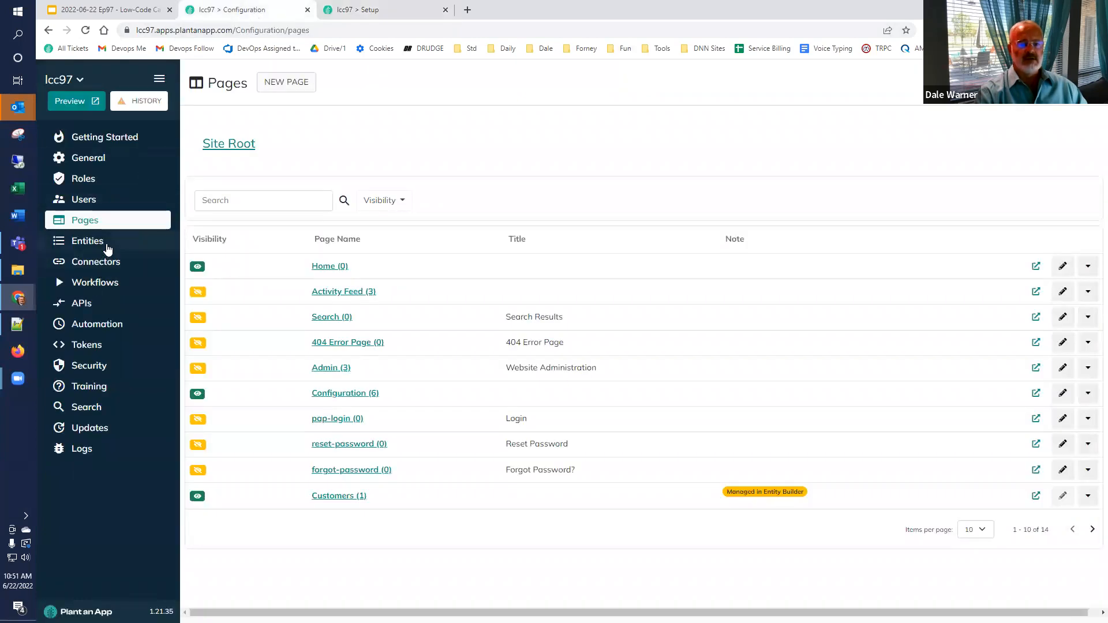
Step: Set Setup as the Customer History entity's parent page, overriding manual page changes
click(106, 243)
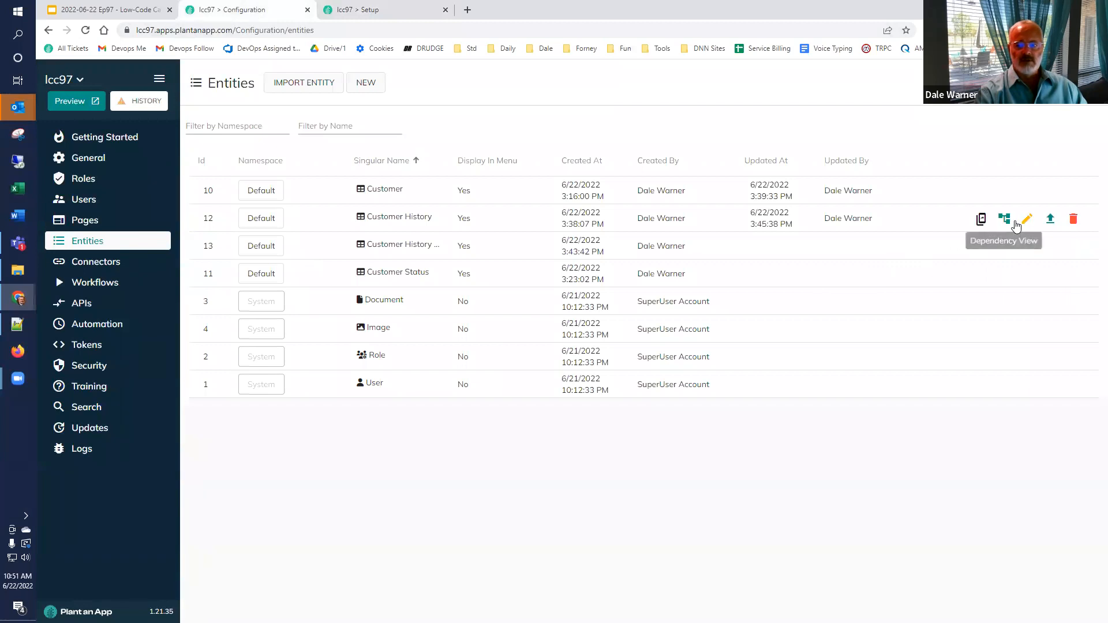
click(1025, 223)
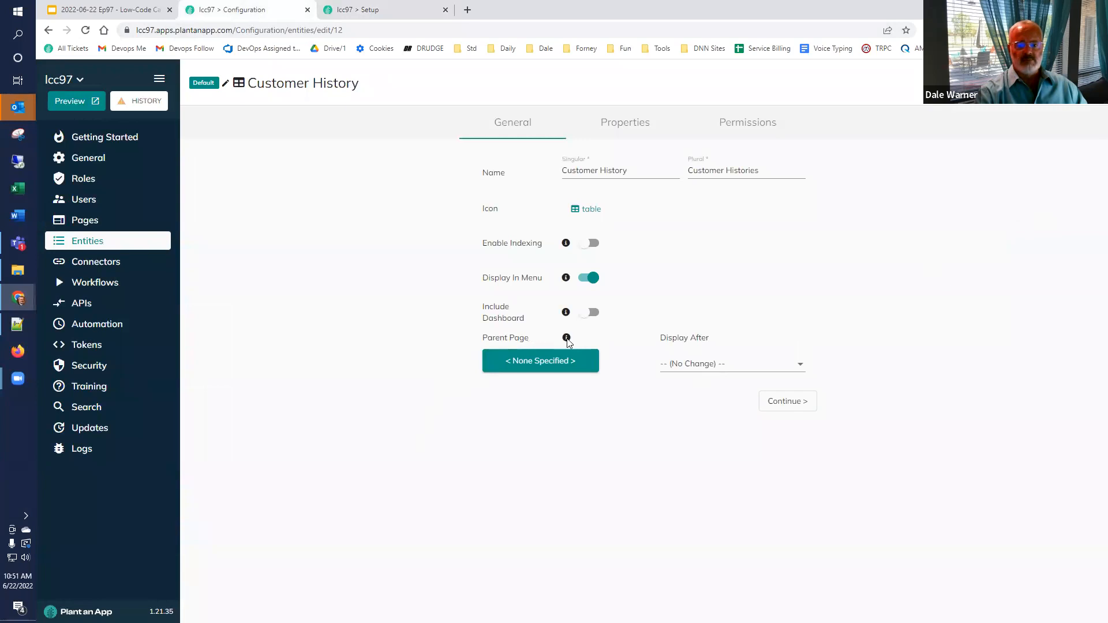
click(543, 363)
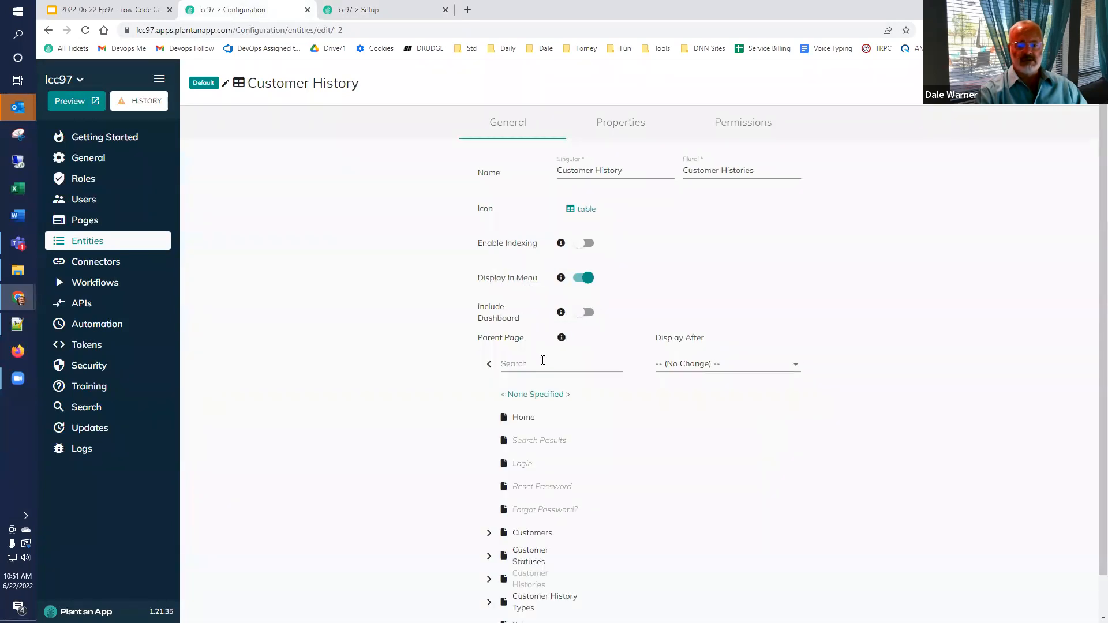
scroll(534, 373, down, 1)
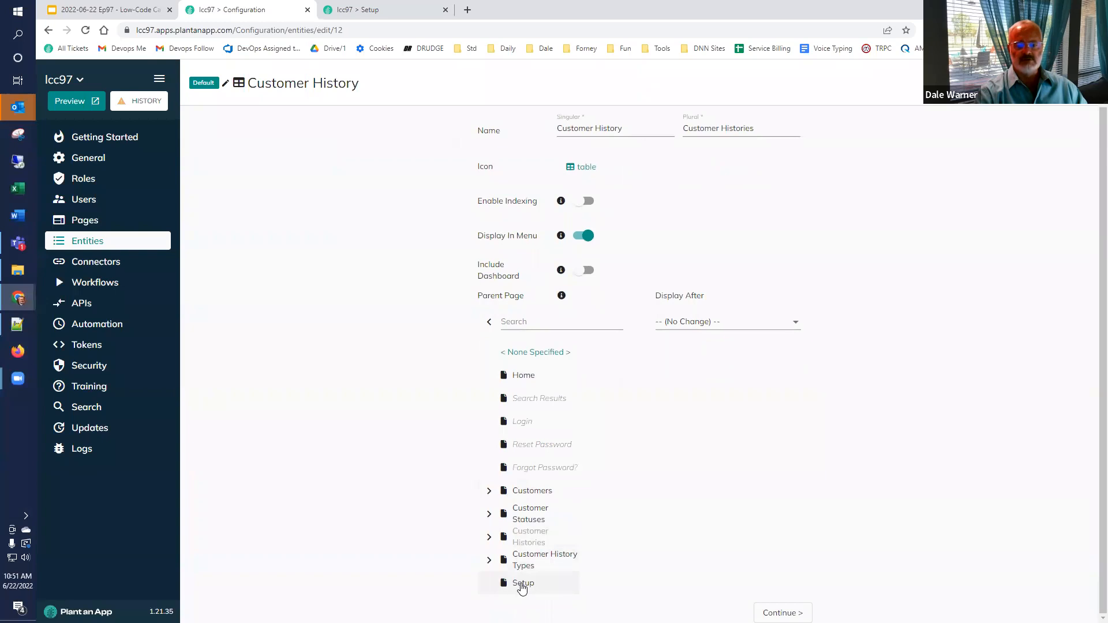
click(522, 584)
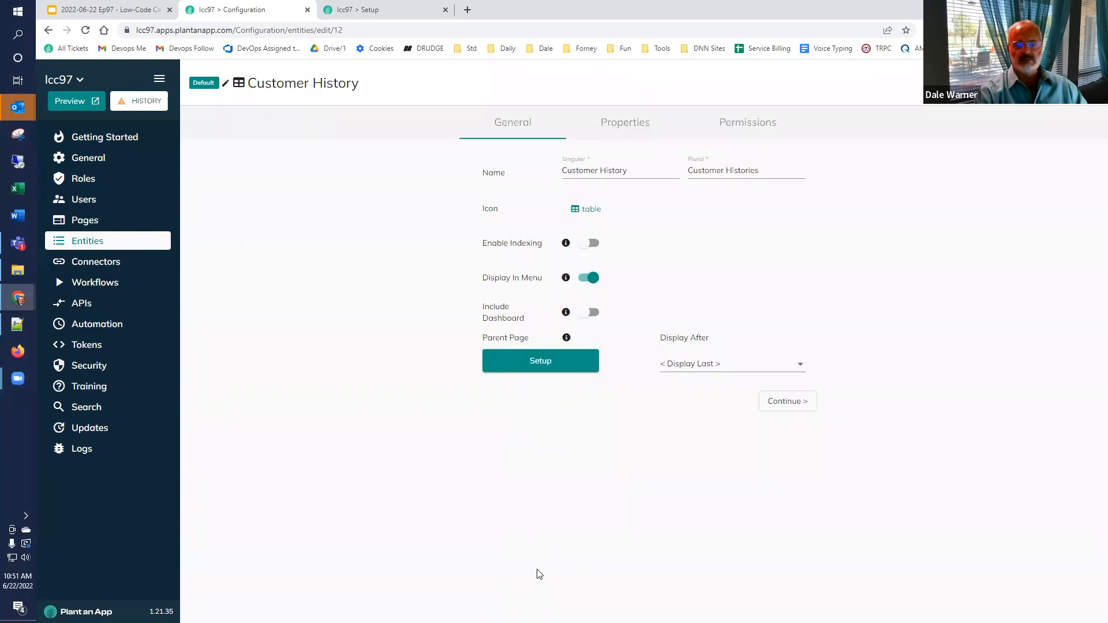
click(788, 401)
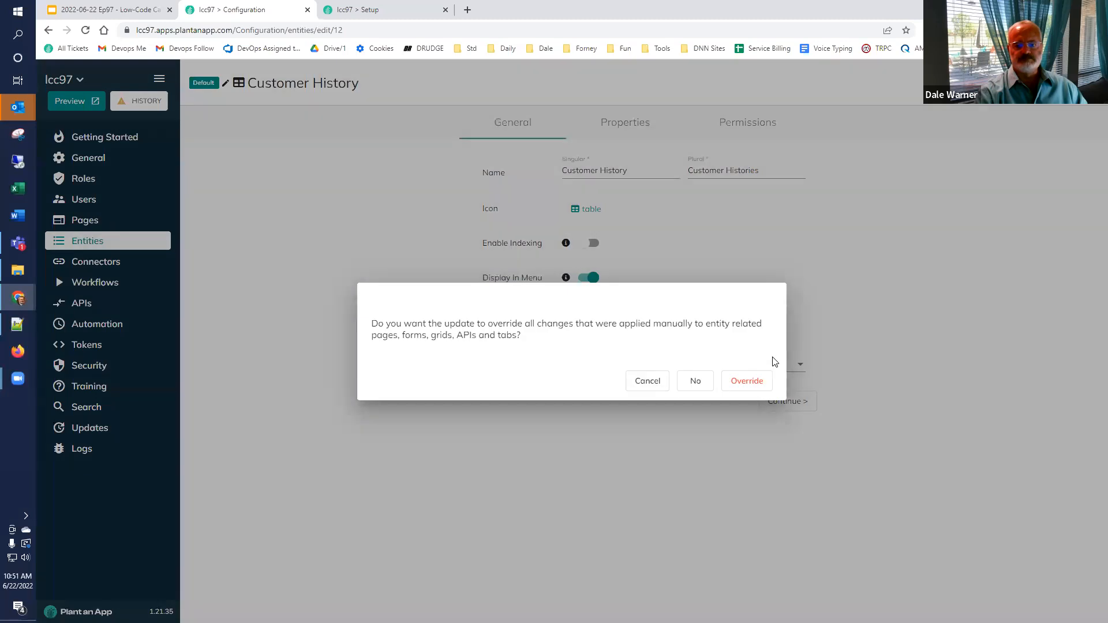
click(751, 380)
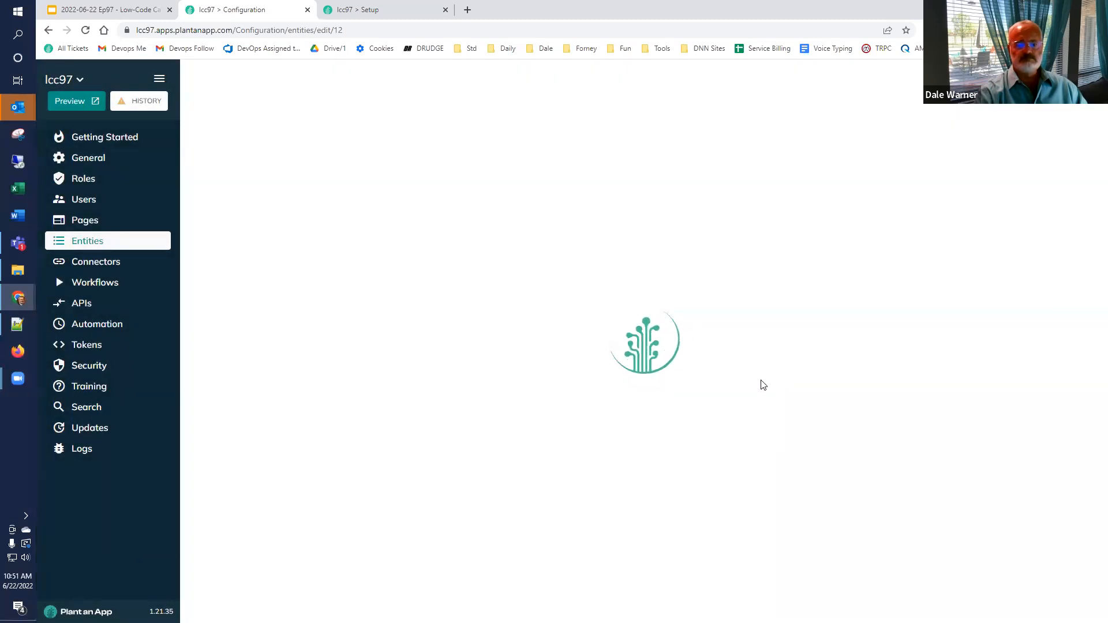
click(373, 12)
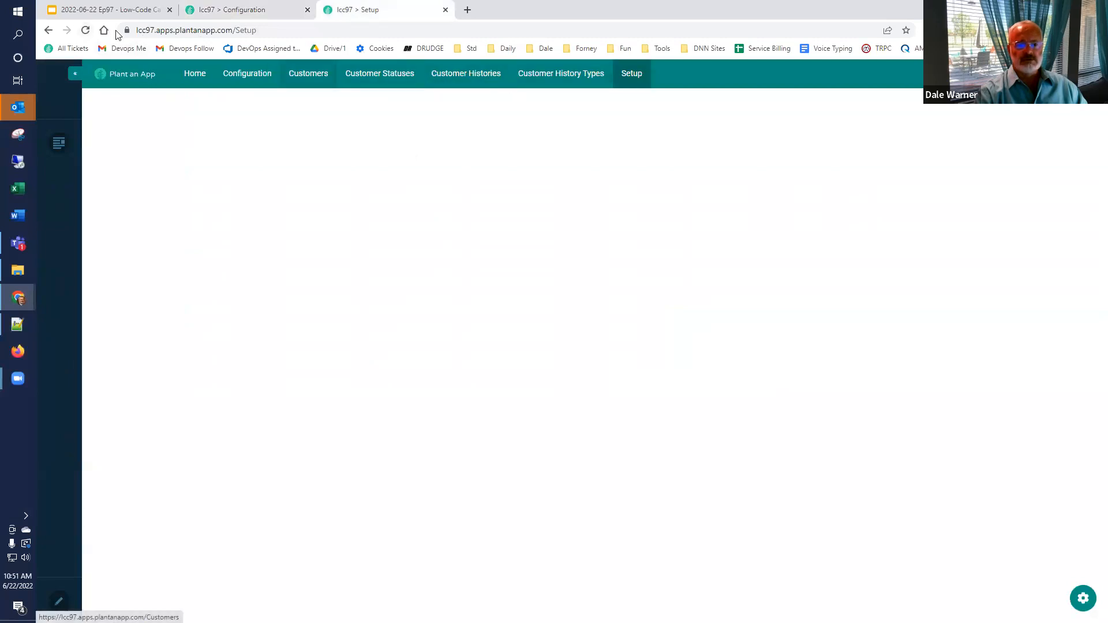
Step: Reload the app and confirm Customer Histories now appears under the Setup menu
click(86, 30)
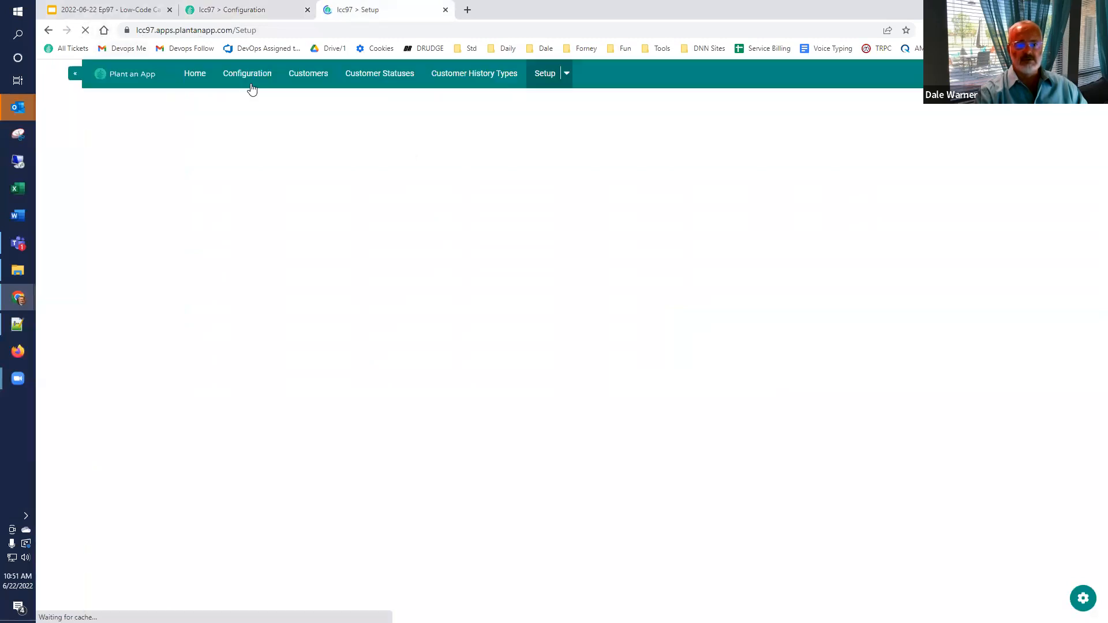
click(567, 74)
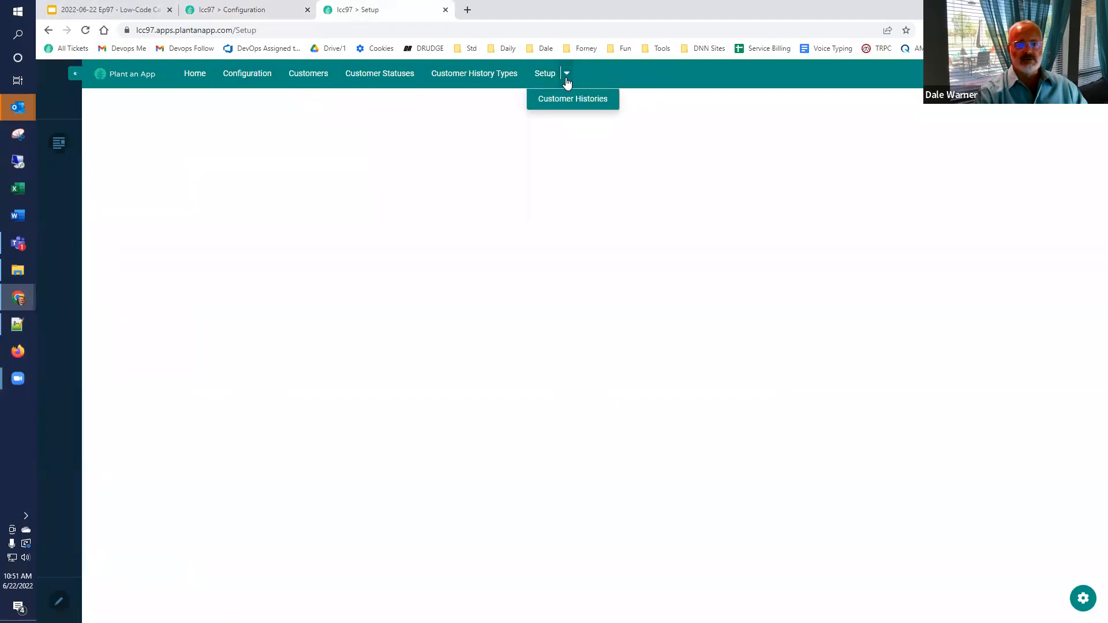
click(492, 129)
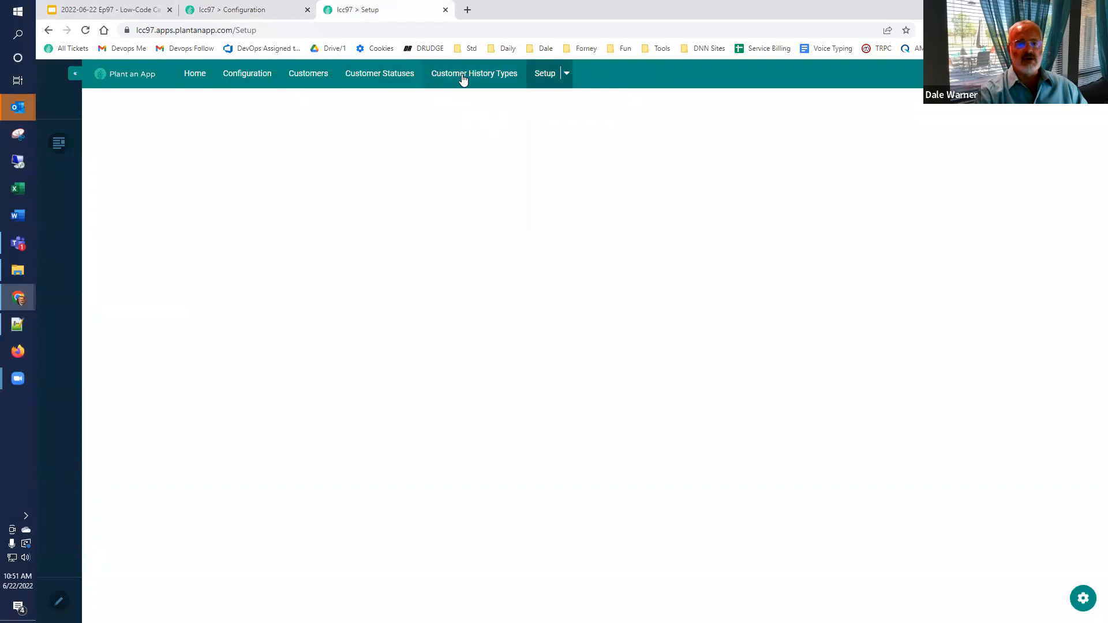
click(235, 13)
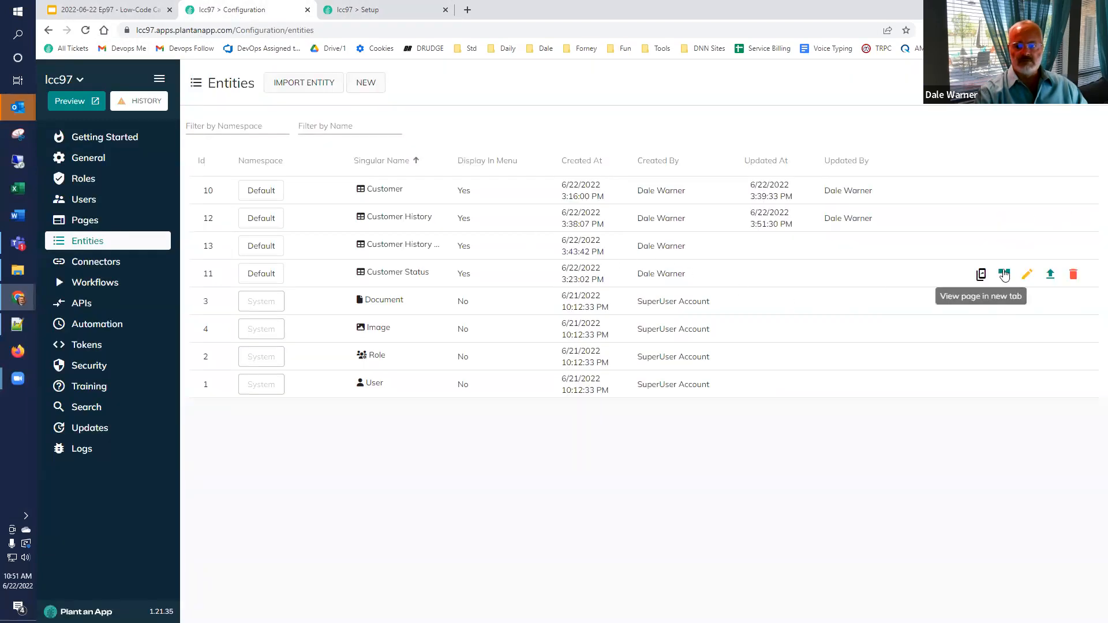
Step: Put the Customer Status entity under the Setup parent page, overriding manual changes
click(1027, 276)
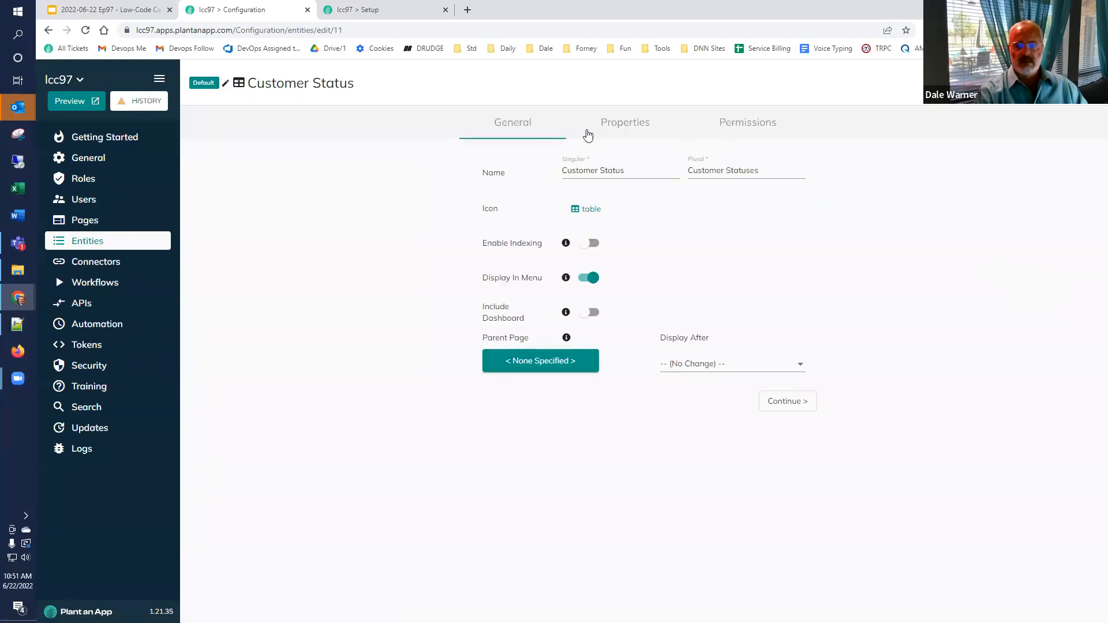
click(533, 365)
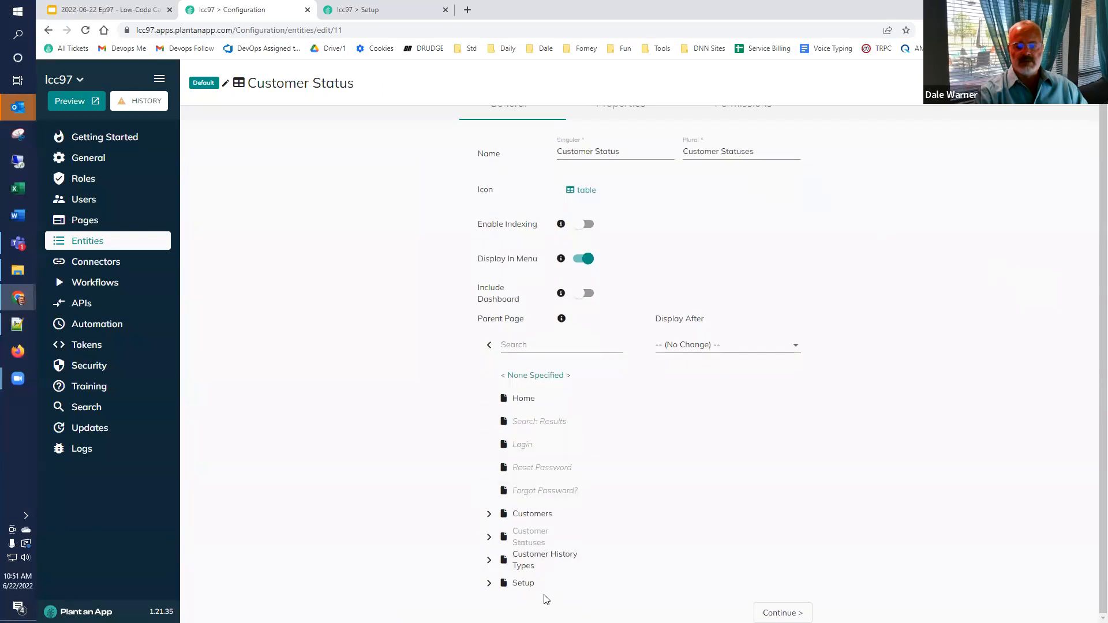
click(528, 588)
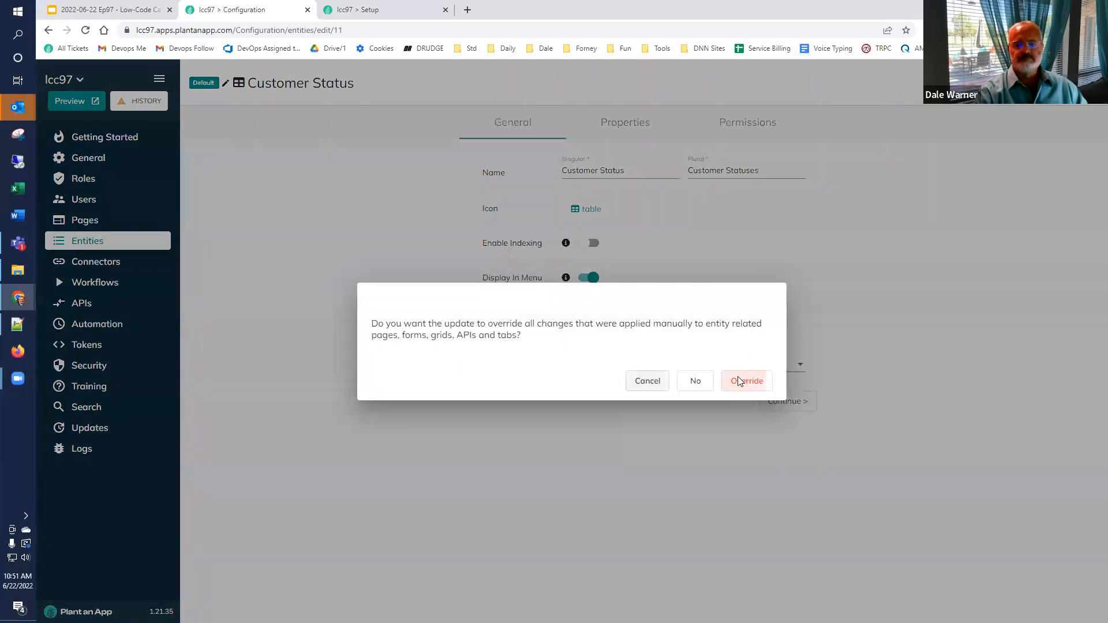
click(743, 381)
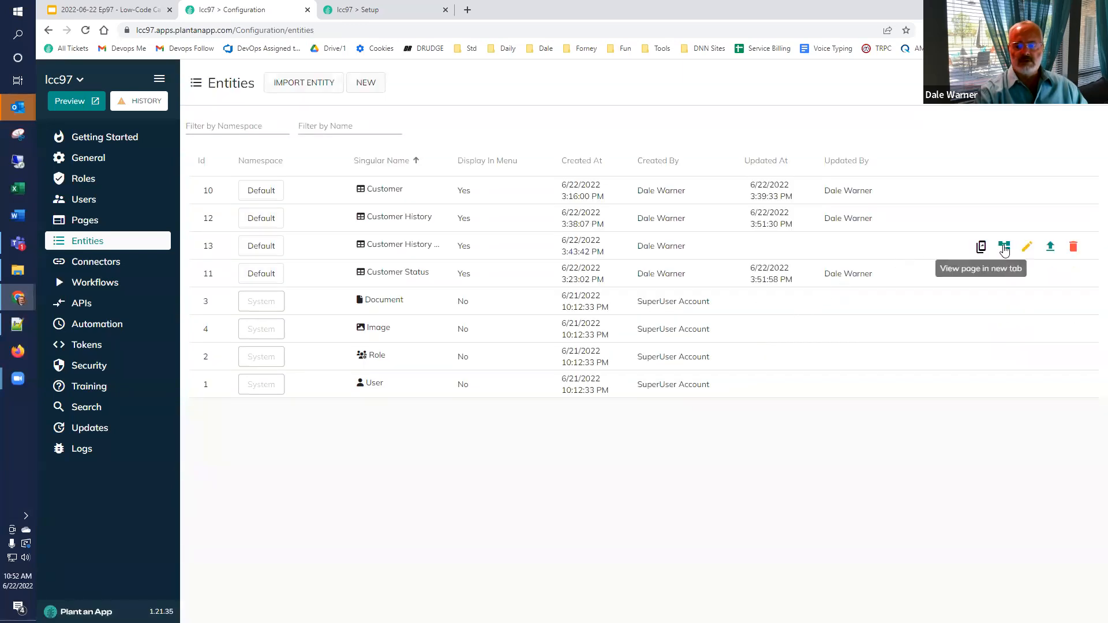
Step: Set Setup as Customer History Type's parent page and confirm the override
click(1027, 246)
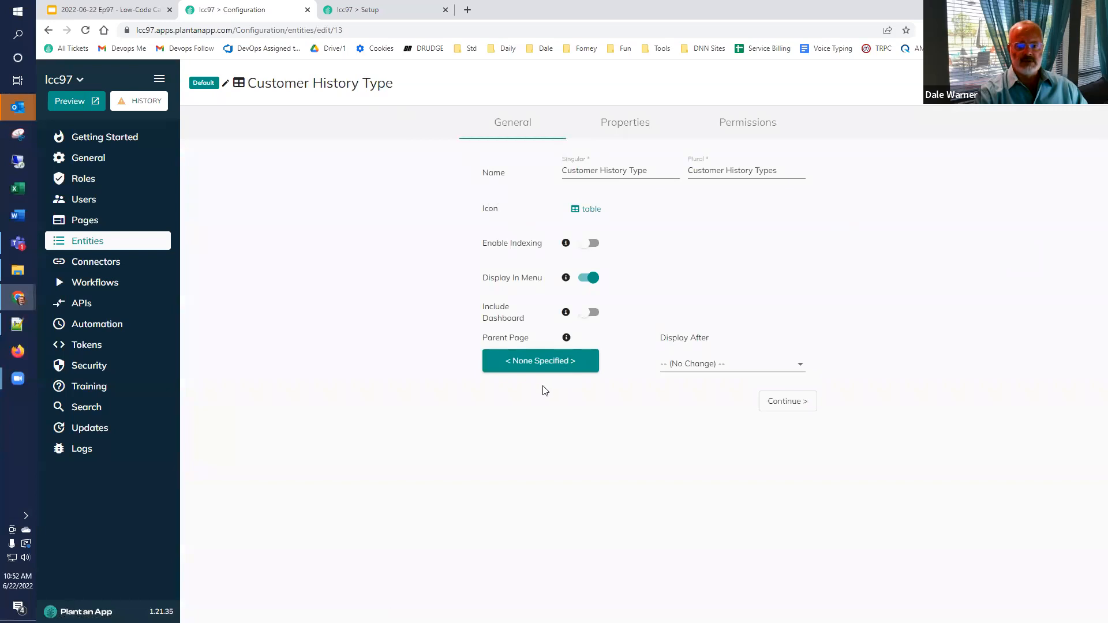
click(542, 363)
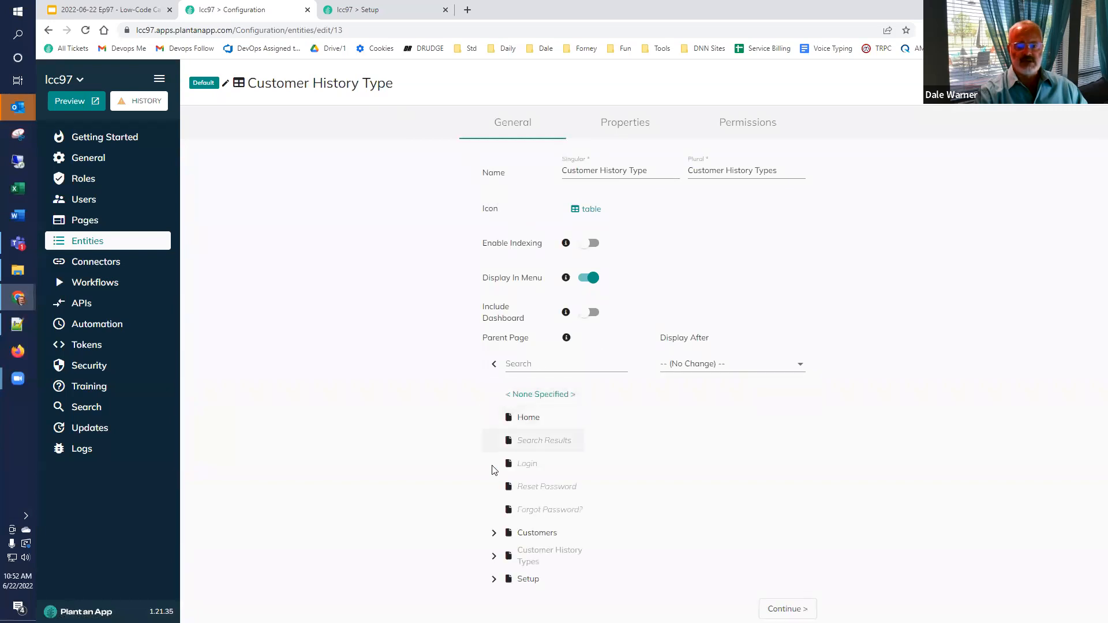
click(525, 580)
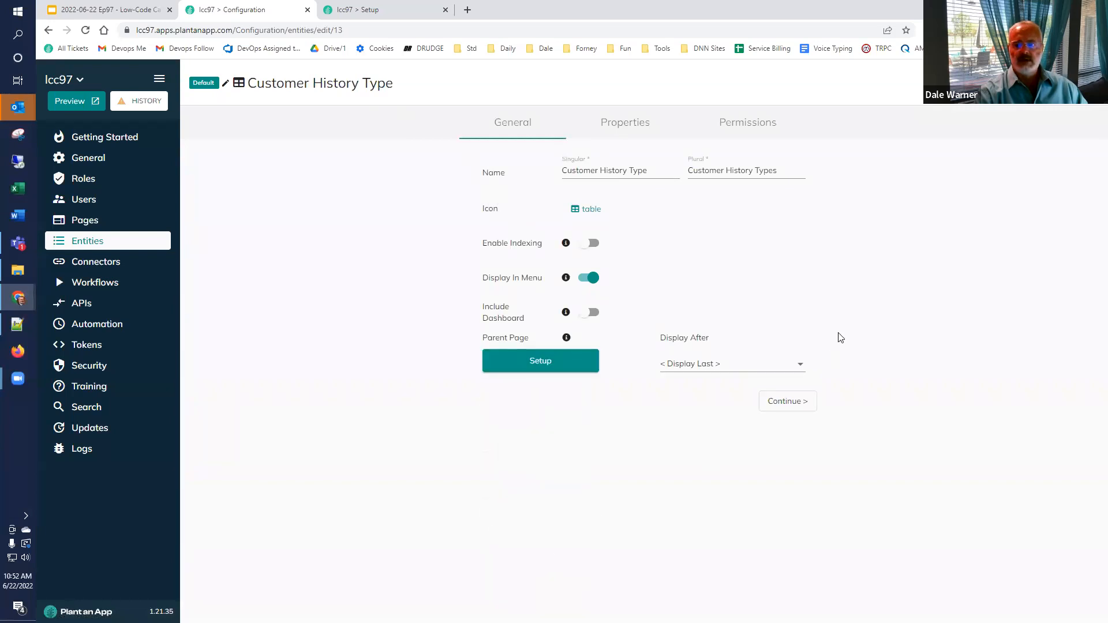
click(788, 401)
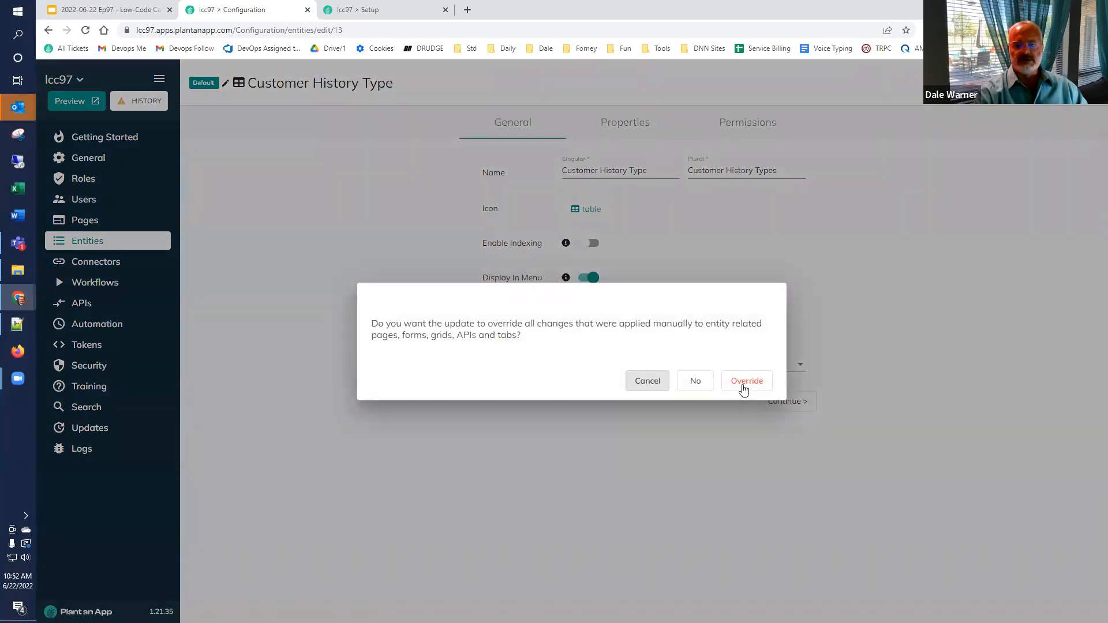
click(744, 381)
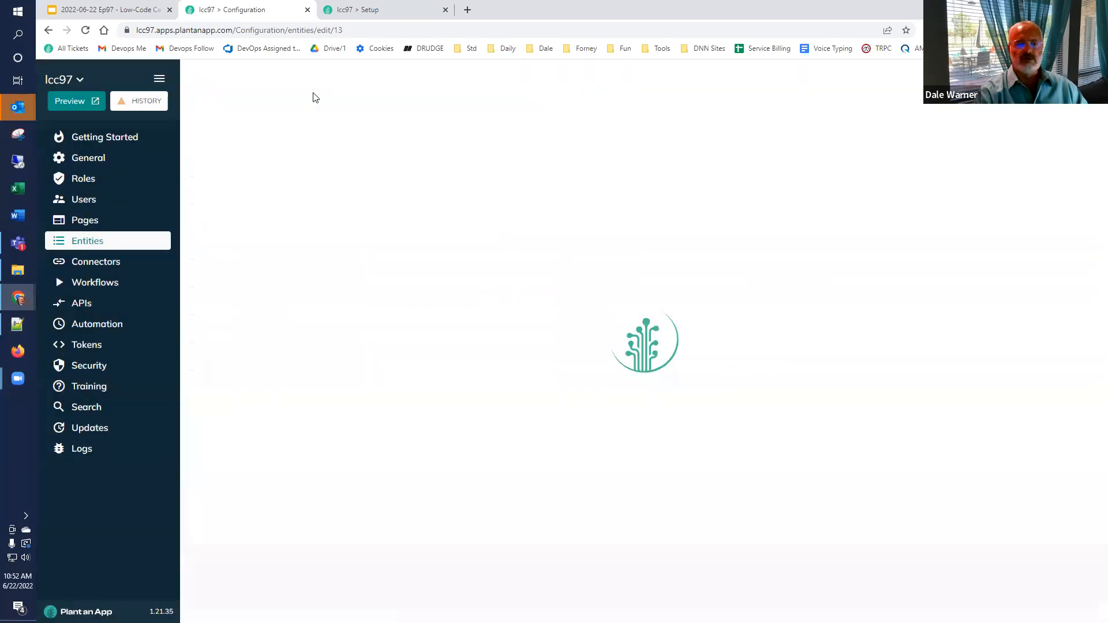
Step: Reload the running app and check that Setup lists Customer Histories, Customer Statuses and Customer History Types
click(376, 10)
click(85, 30)
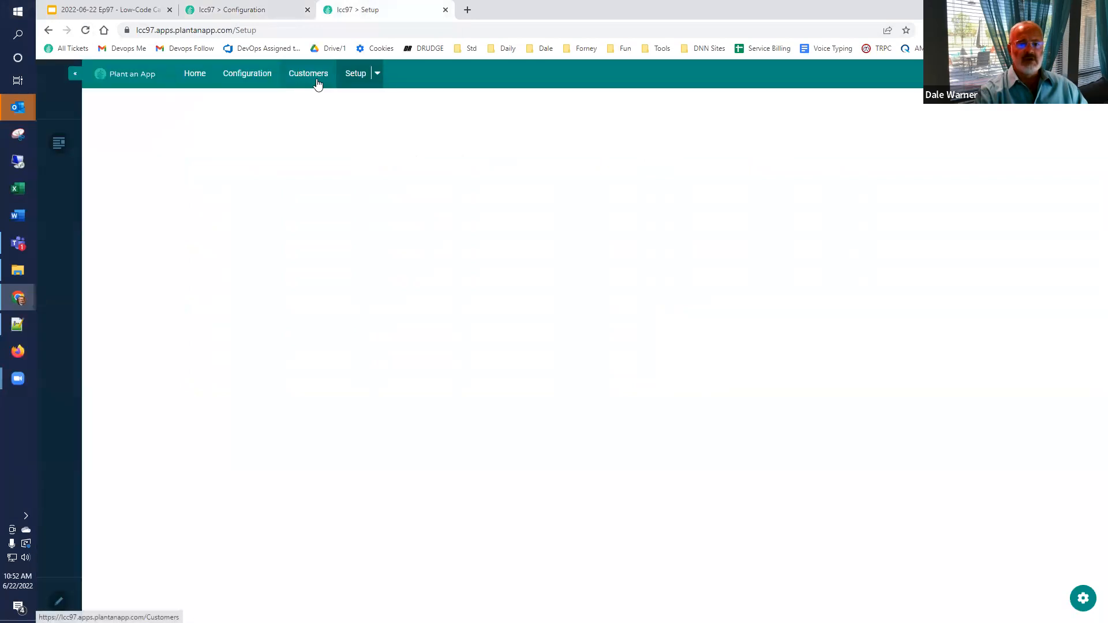
click(376, 74)
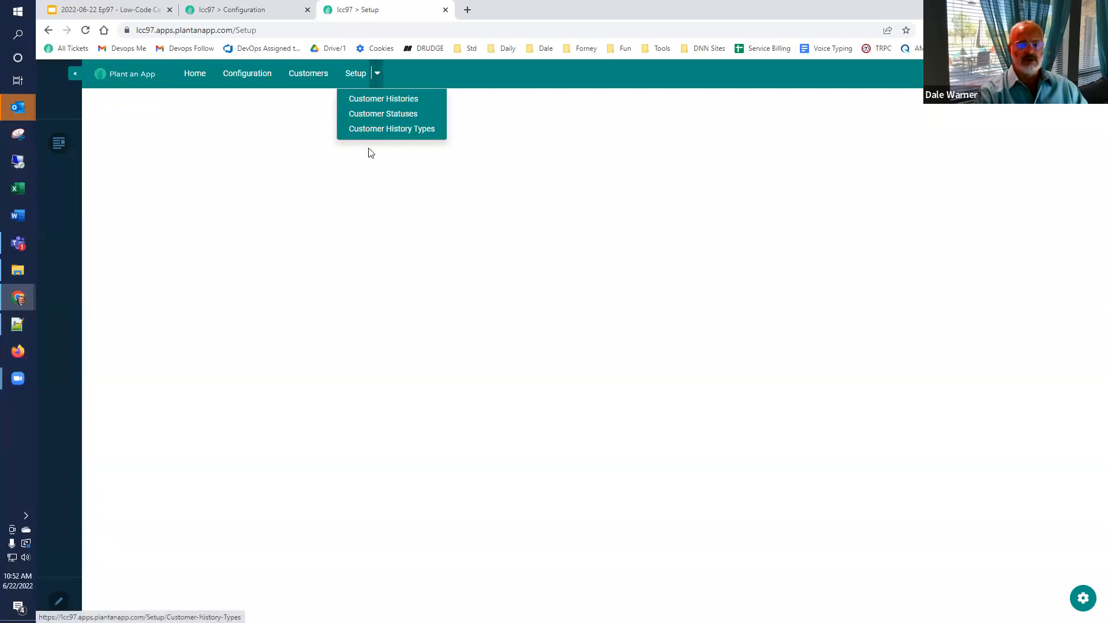
click(297, 117)
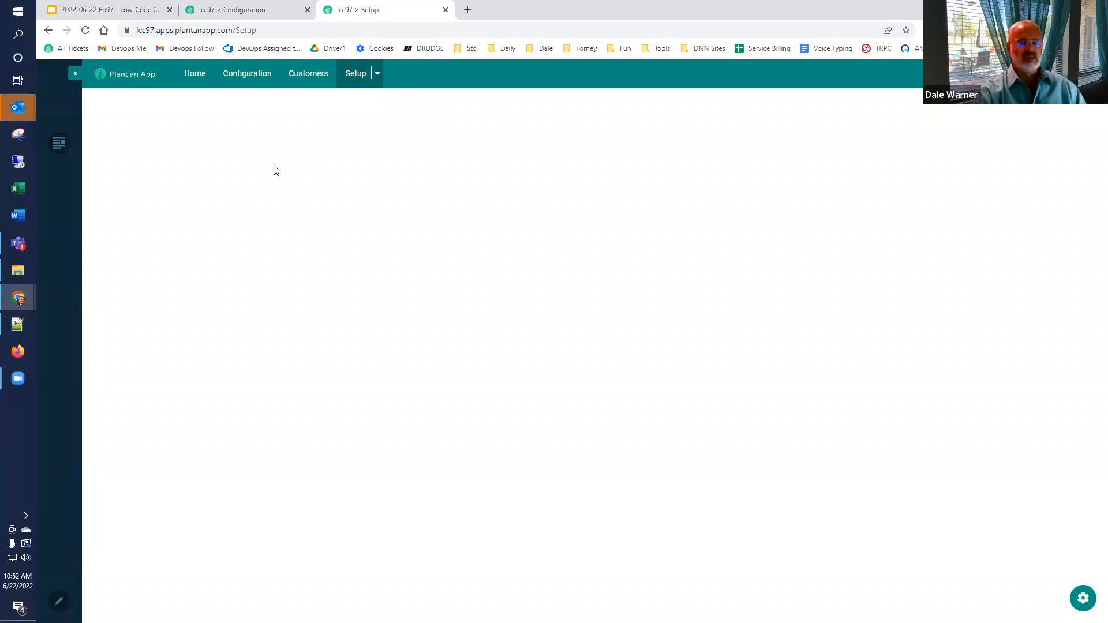
Step: Return to the configuration and show the Roles list, including the Users role and system roles
click(246, 9)
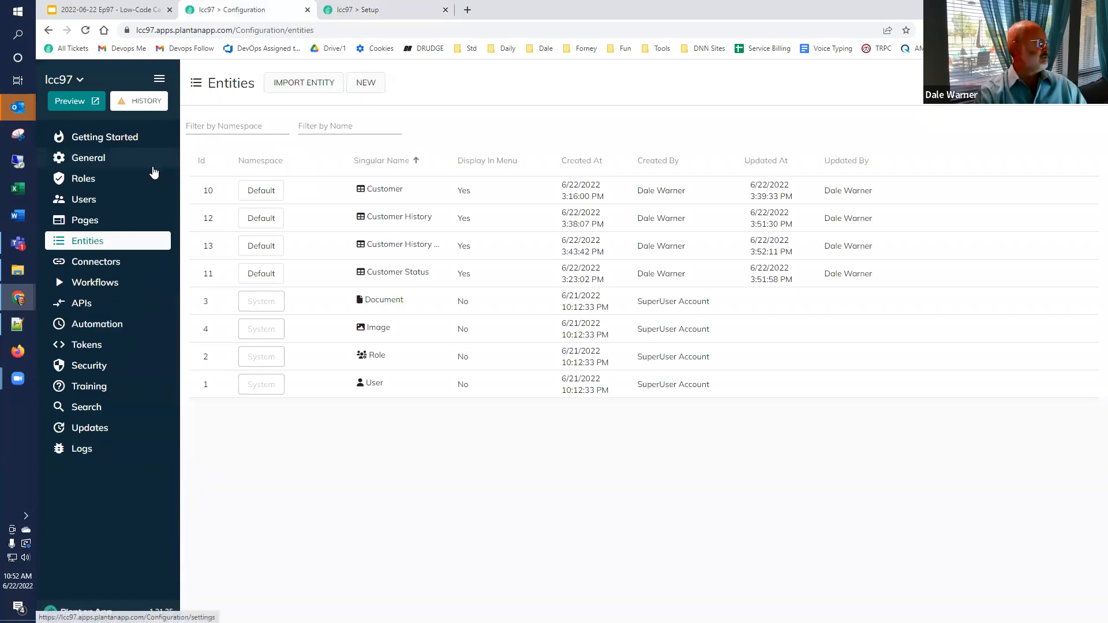
click(89, 182)
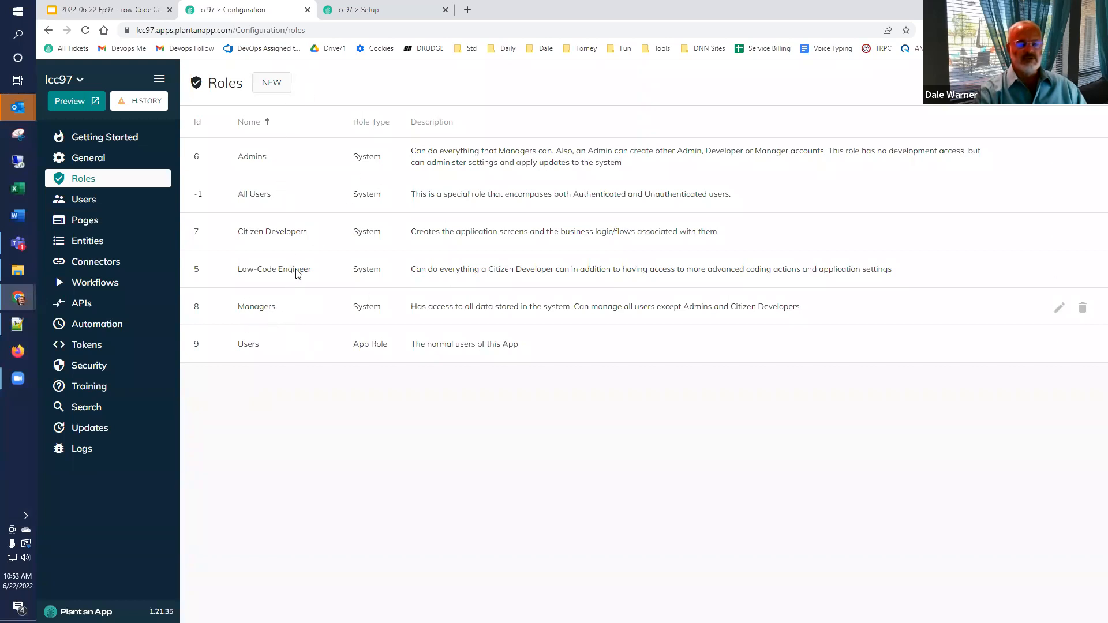
Step: Open the Users list, start a new user and enter the test user's e-mail address
click(92, 201)
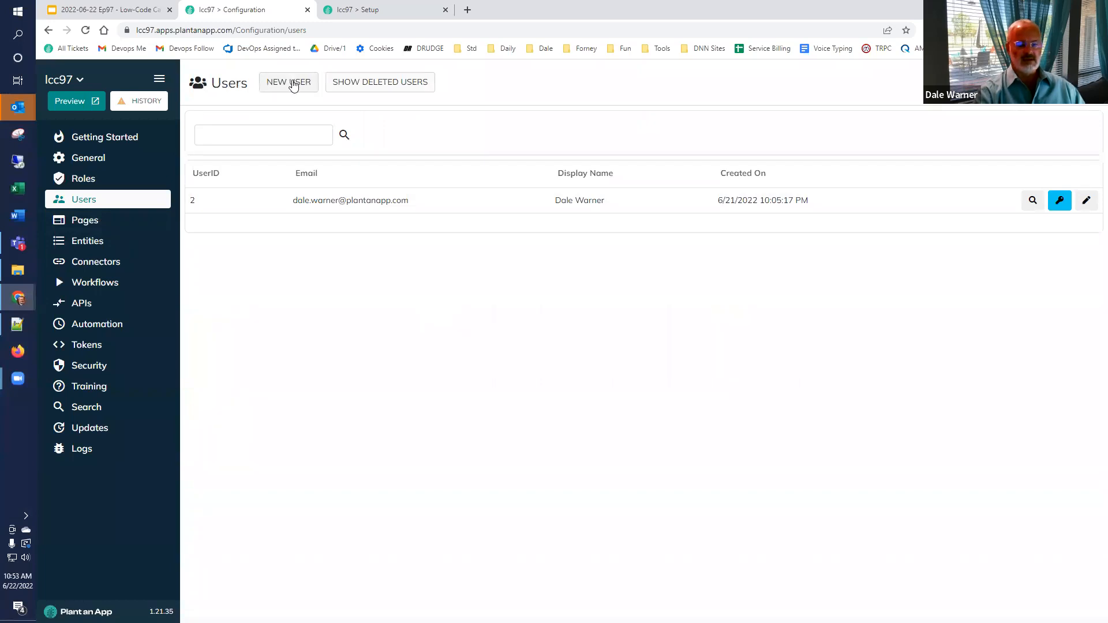
click(293, 84)
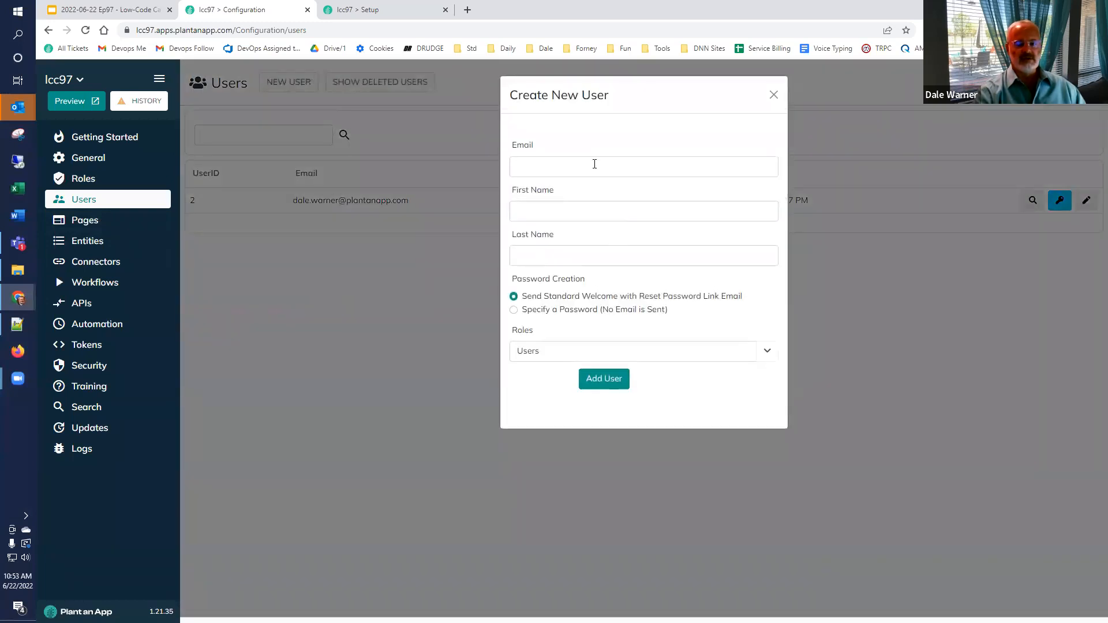
click(595, 164)
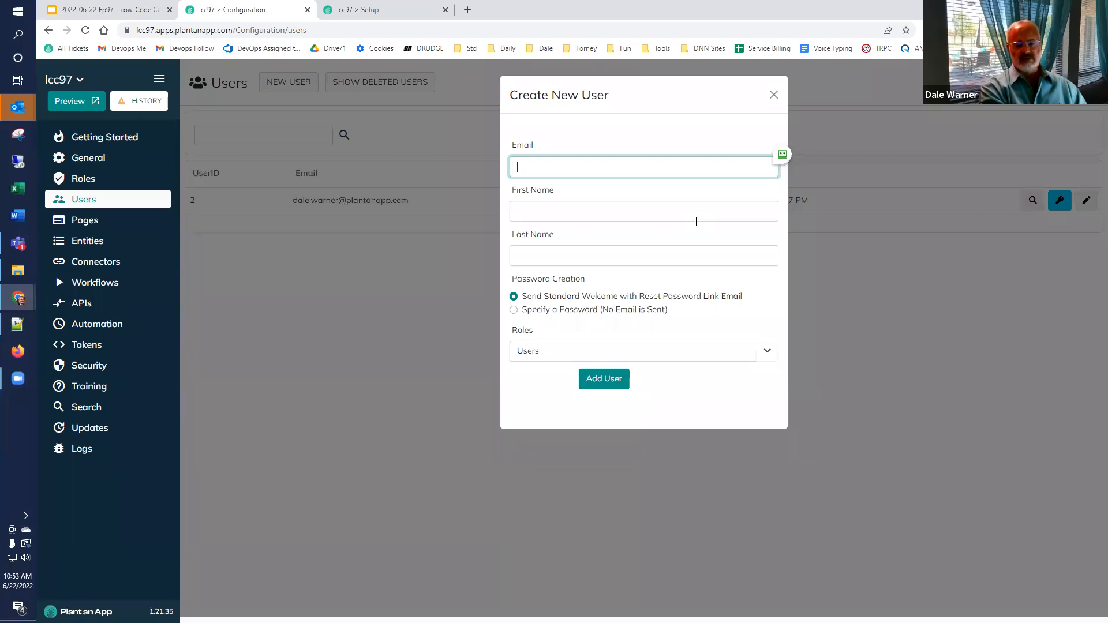
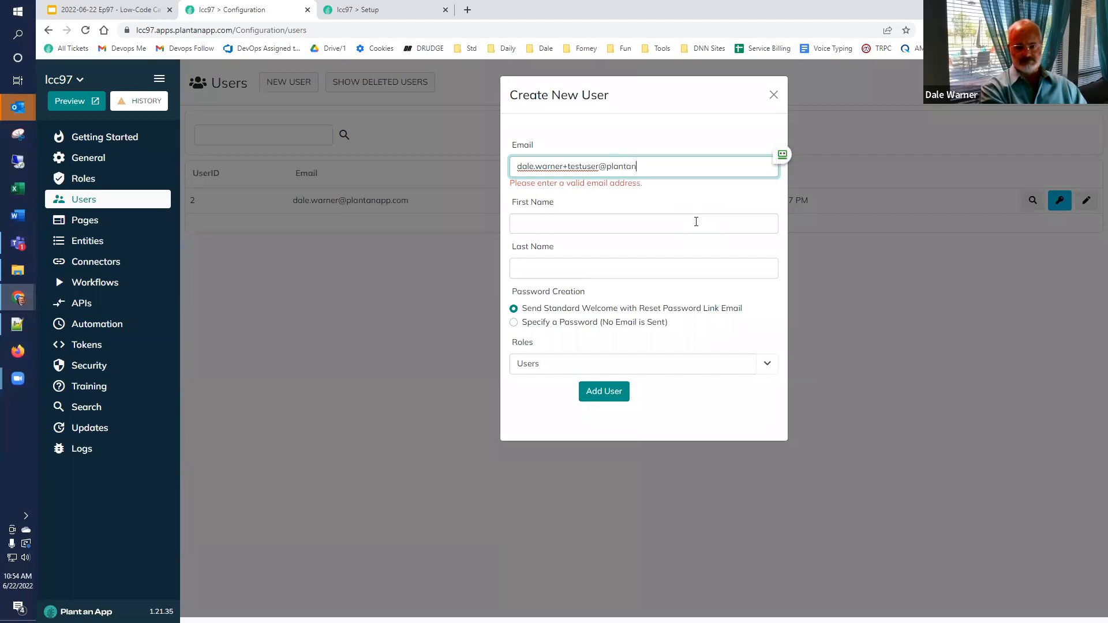
key(ctrl+a)
key(ctrl+c)
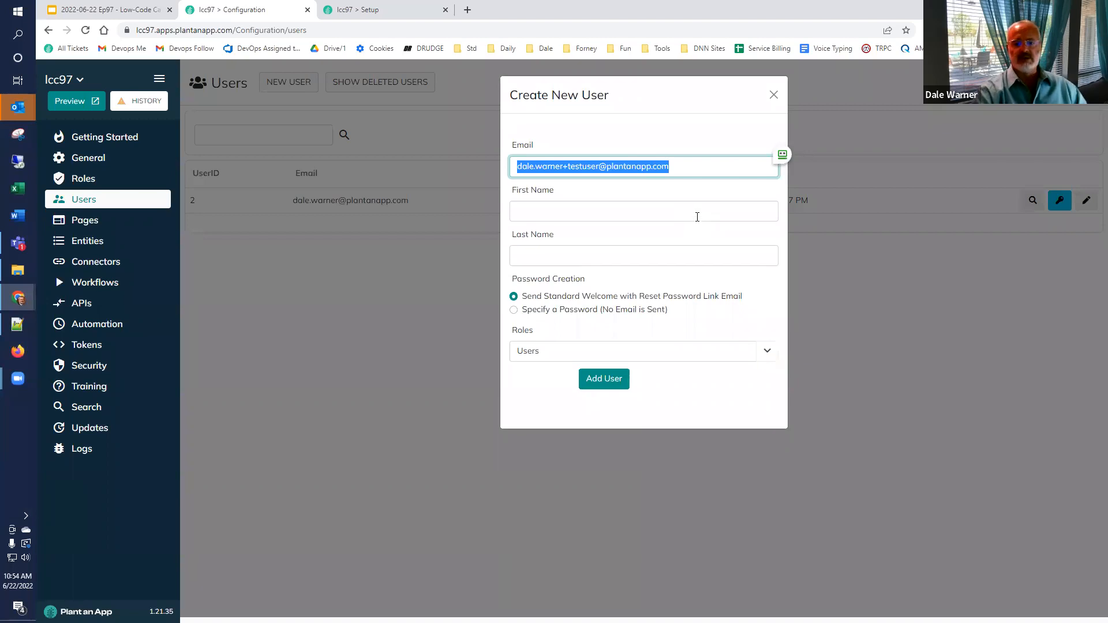
click(698, 217)
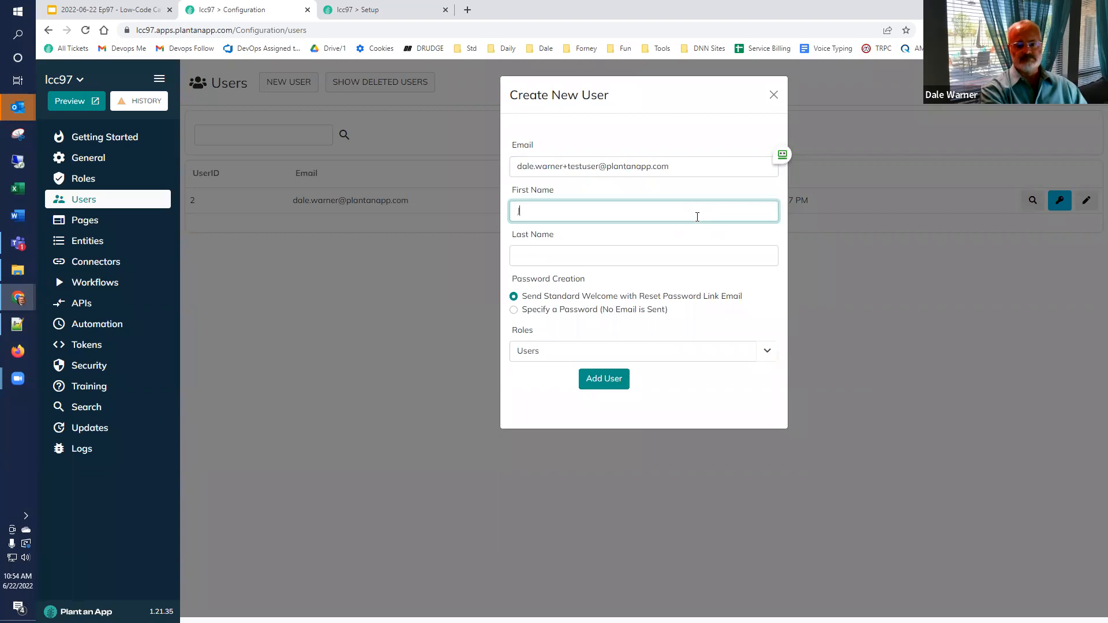
Step: Enter first name JustAUser and last name Test, choose Specify a Password, then dismiss the form
text(JustAUser)
key(Tab)
text(Test)
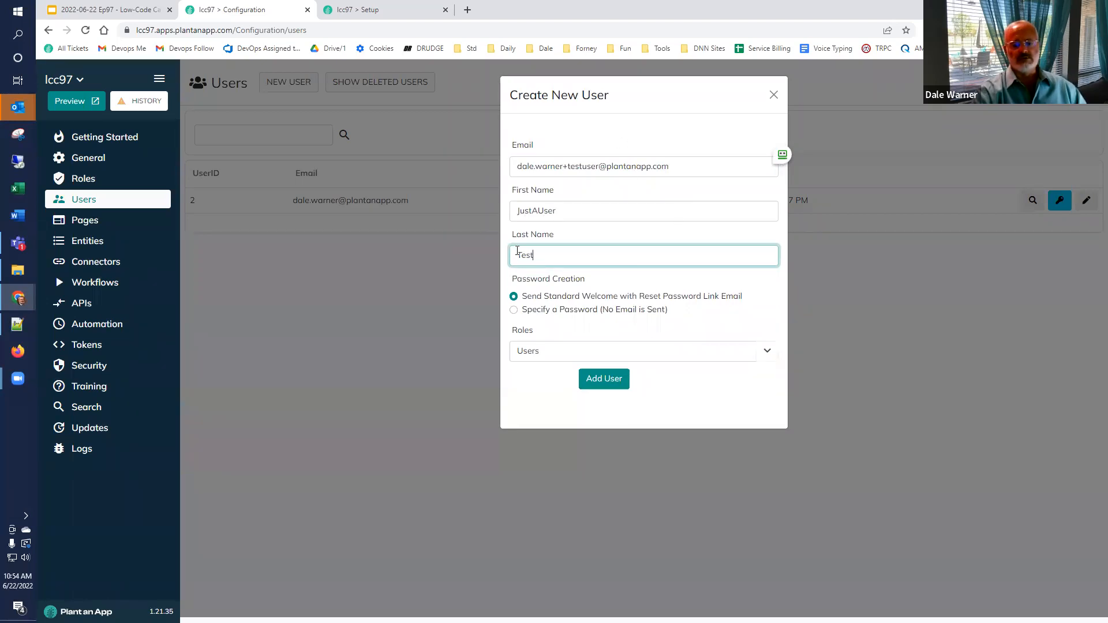
click(518, 312)
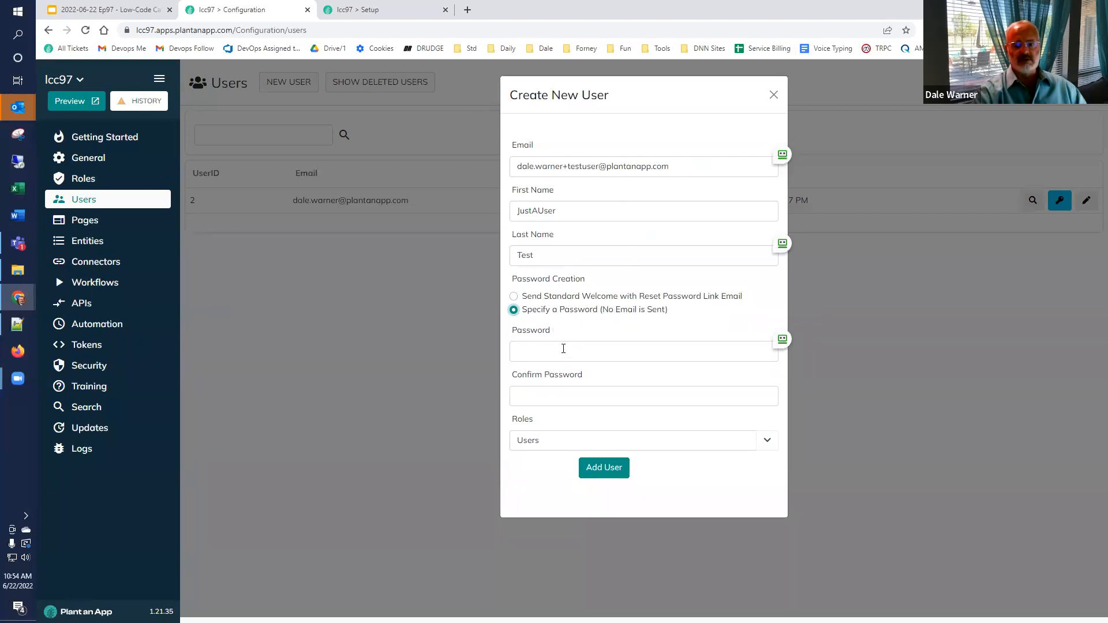
click(563, 349)
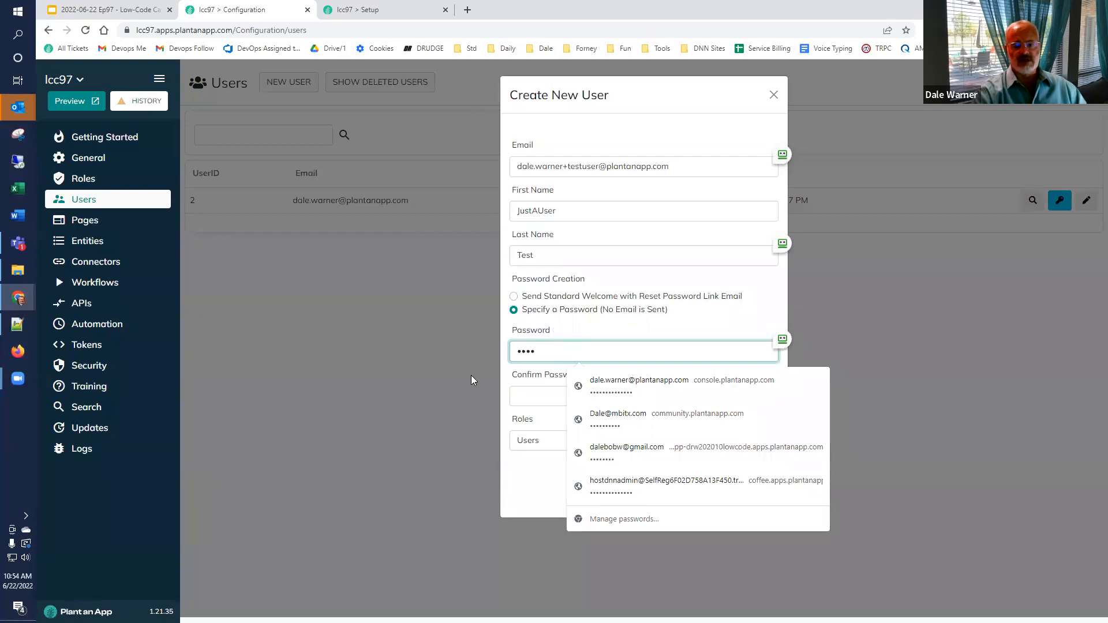
click(471, 379)
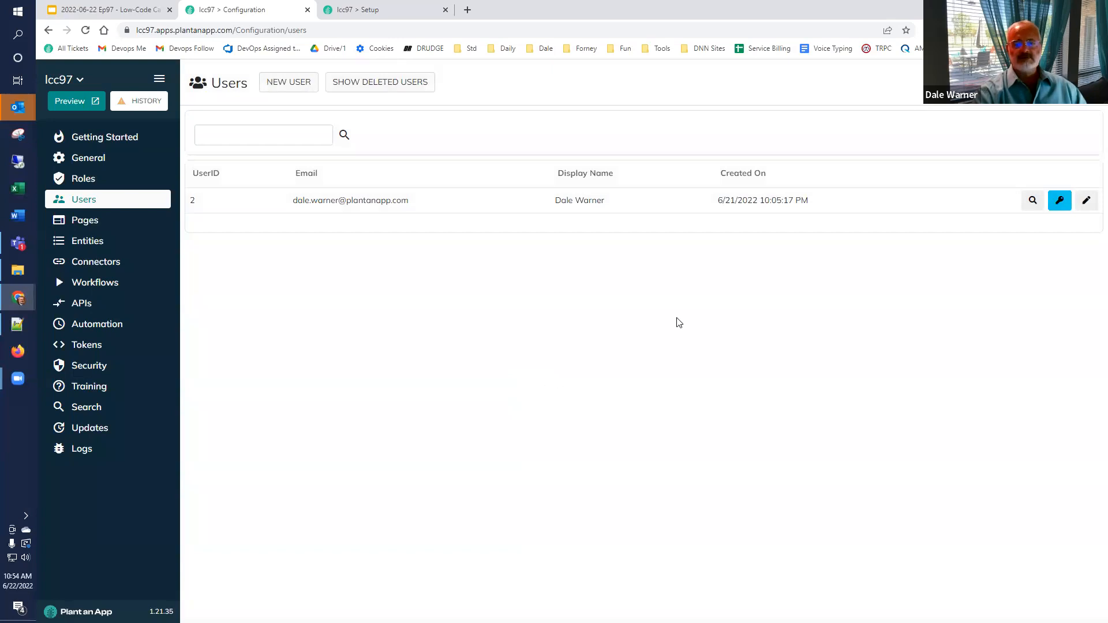
Step: Start a fresh user form with the pasted test e-mail, the test first name and last name Test
click(287, 85)
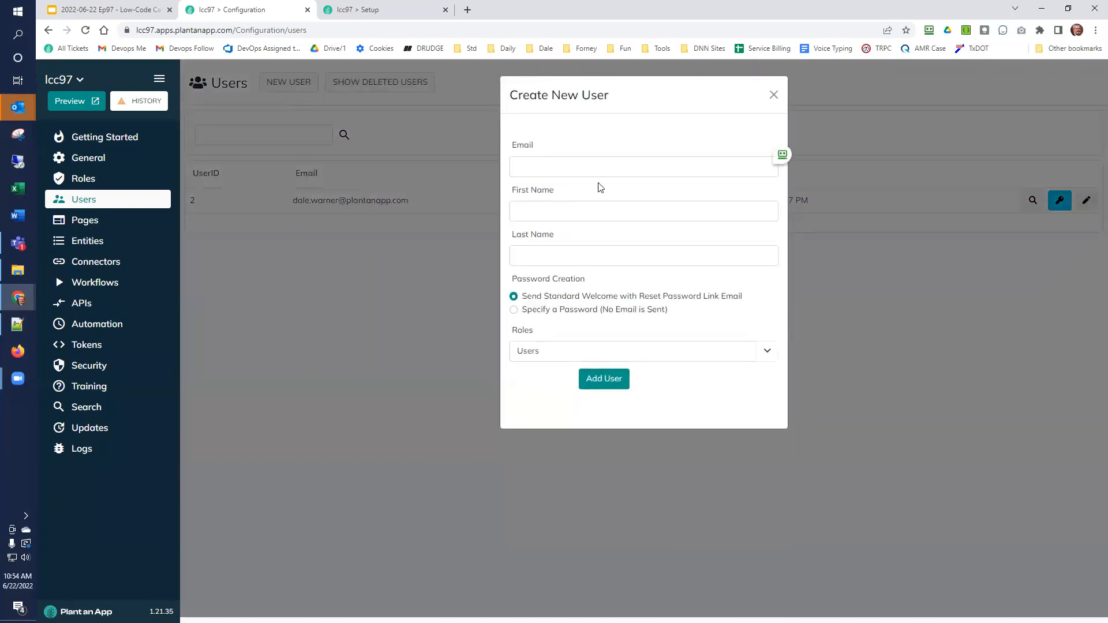
click(623, 165)
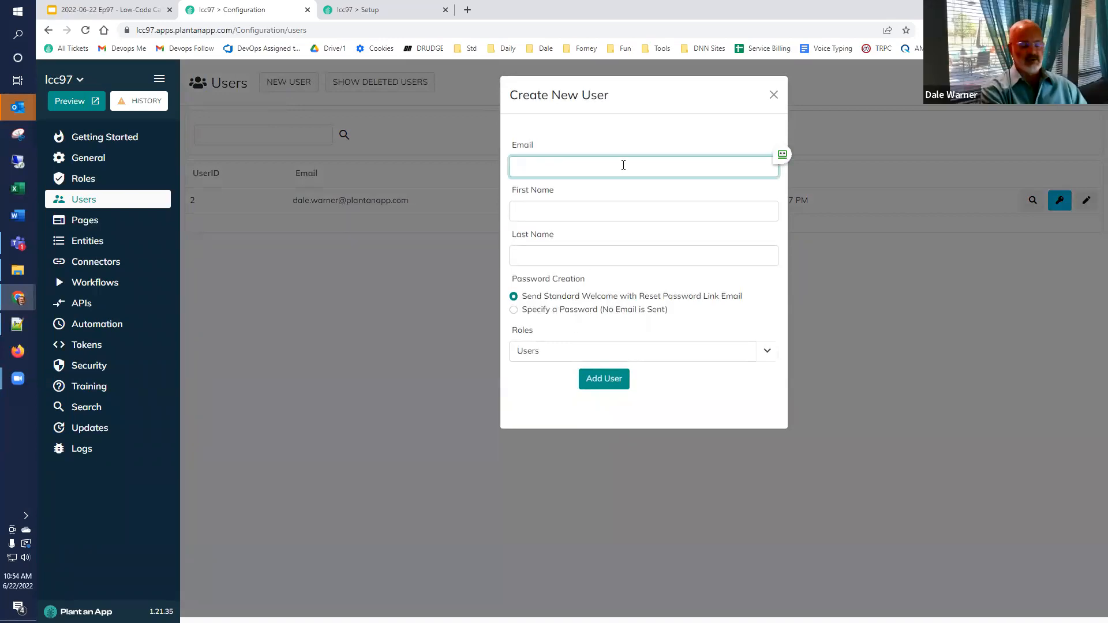
key(ctrl+v)
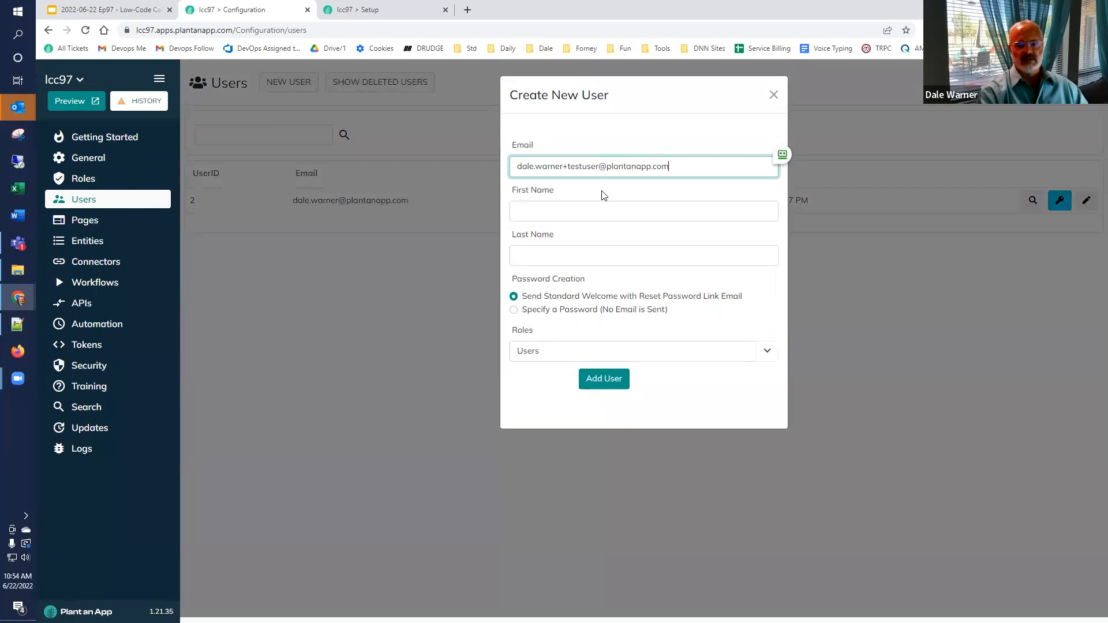
click(595, 209)
text(Just)
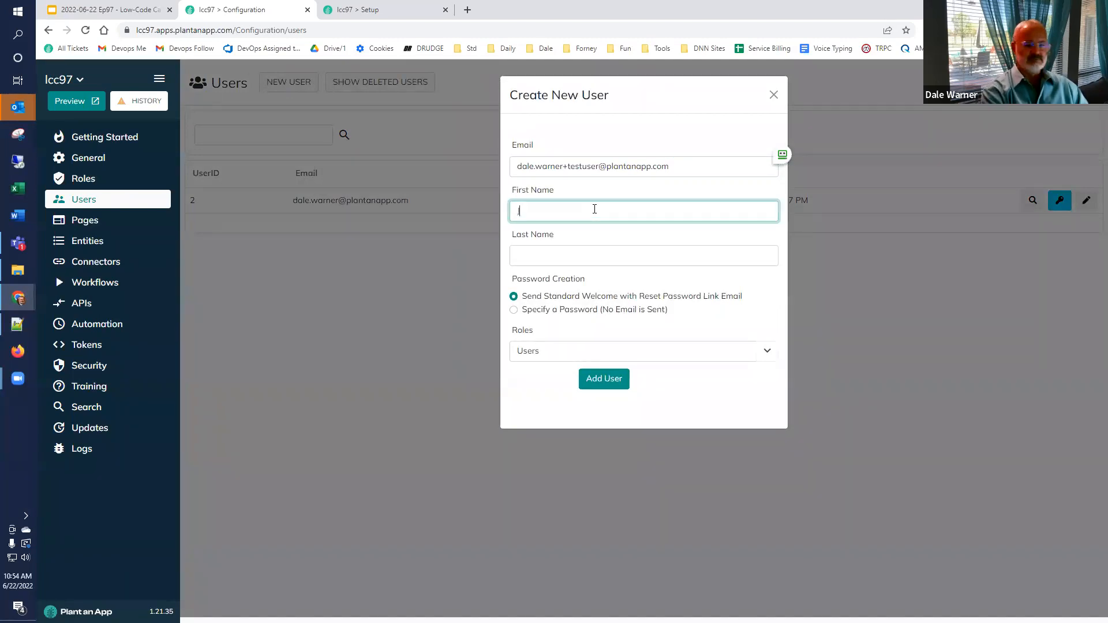
text(AUs)
key(BackSpace)
key(BackSpace)
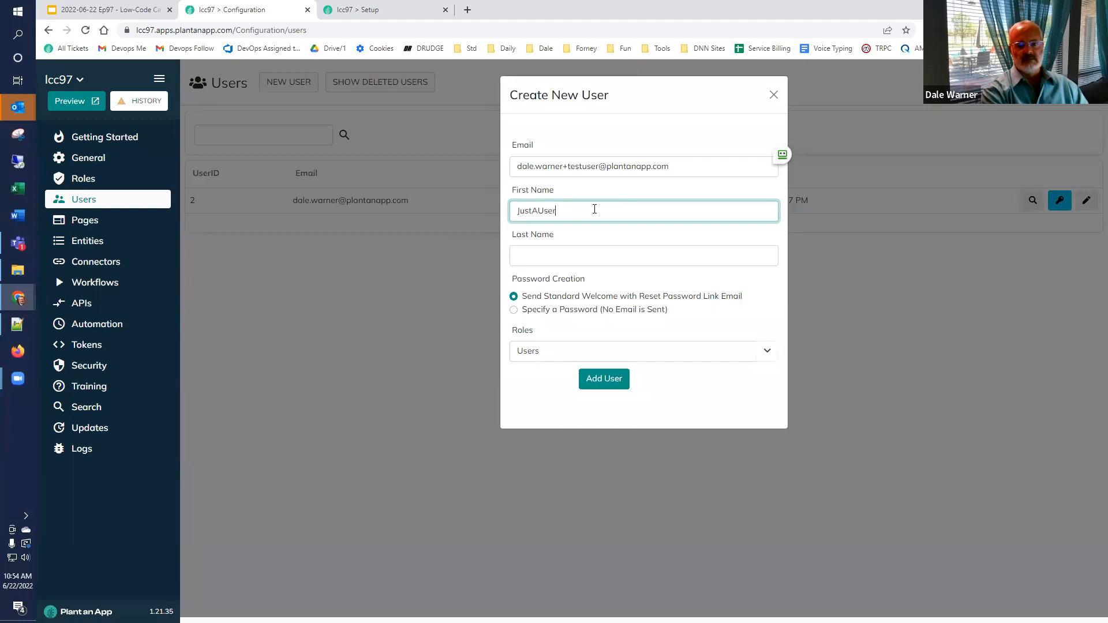
key(Tab)
text(Test)
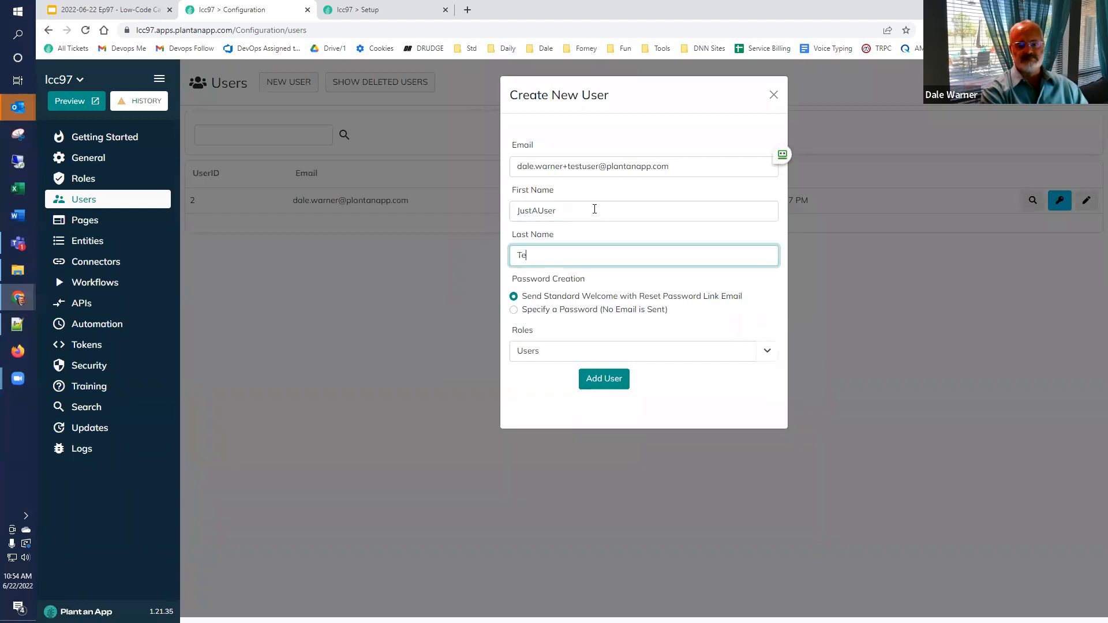
Step: Choose Specify a Password, enter and confirm a short password, keep the Users role, and try adding
click(514, 310)
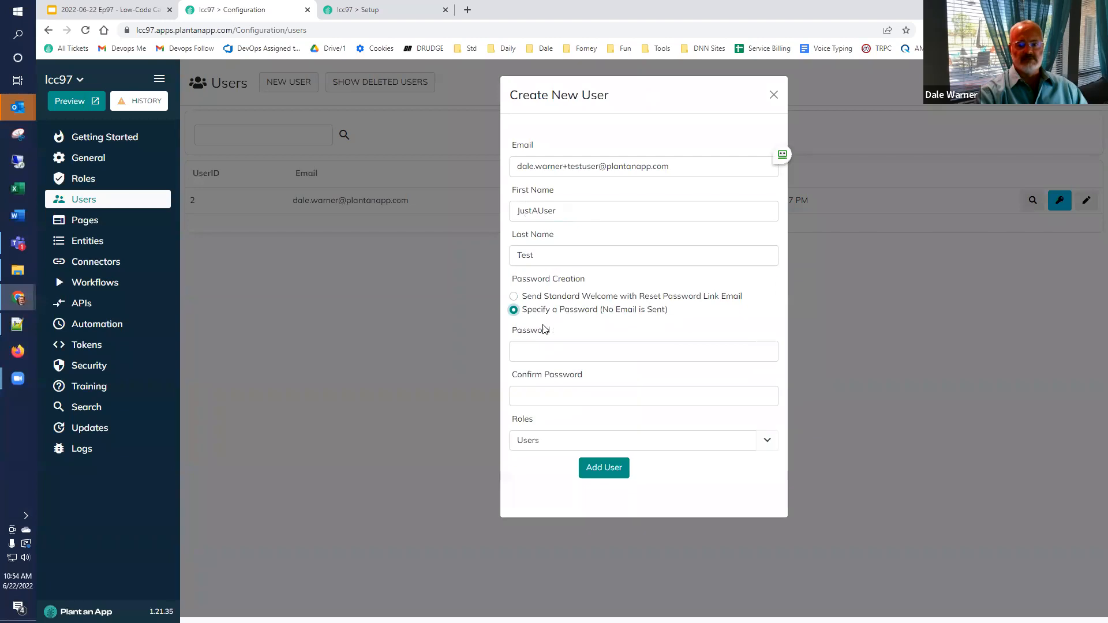
click(559, 351)
text(pass)
click(539, 398)
text(pass)
click(528, 472)
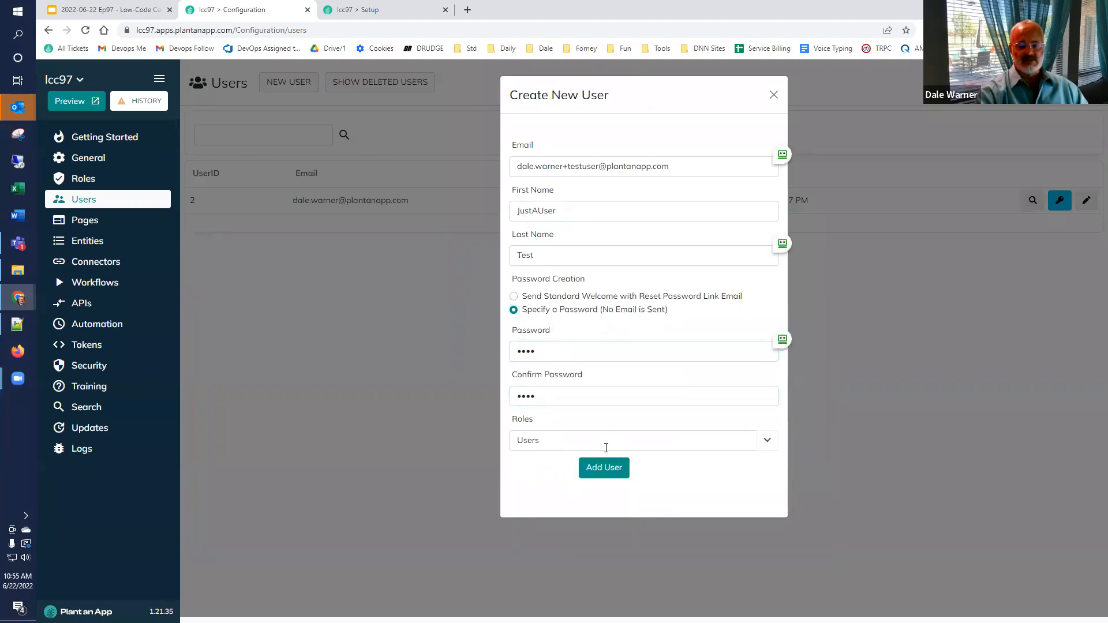
click(767, 442)
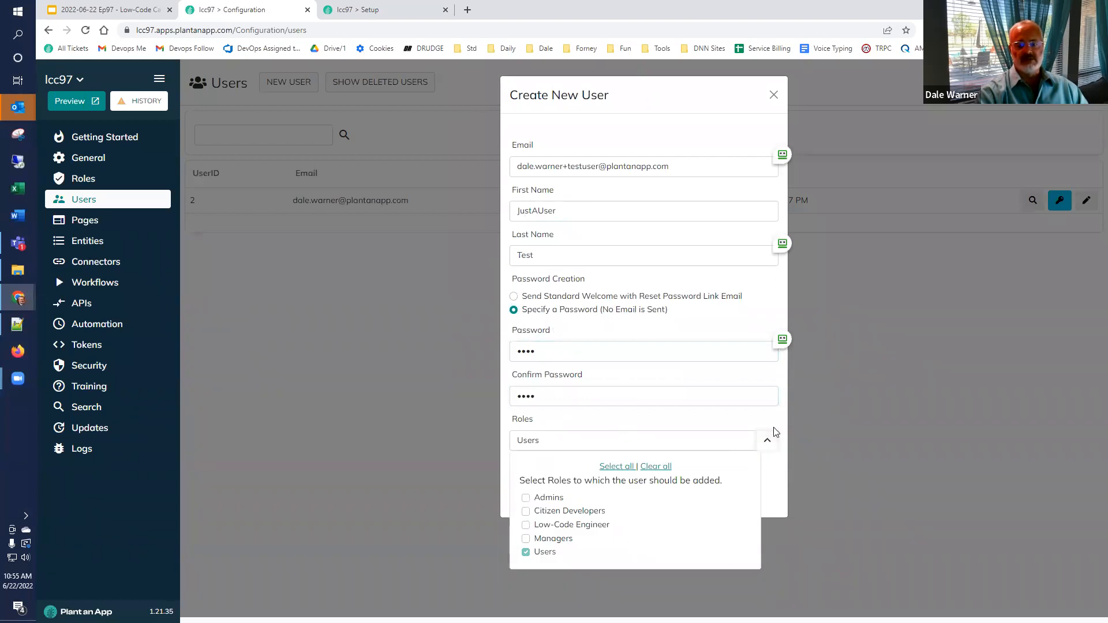
click(777, 431)
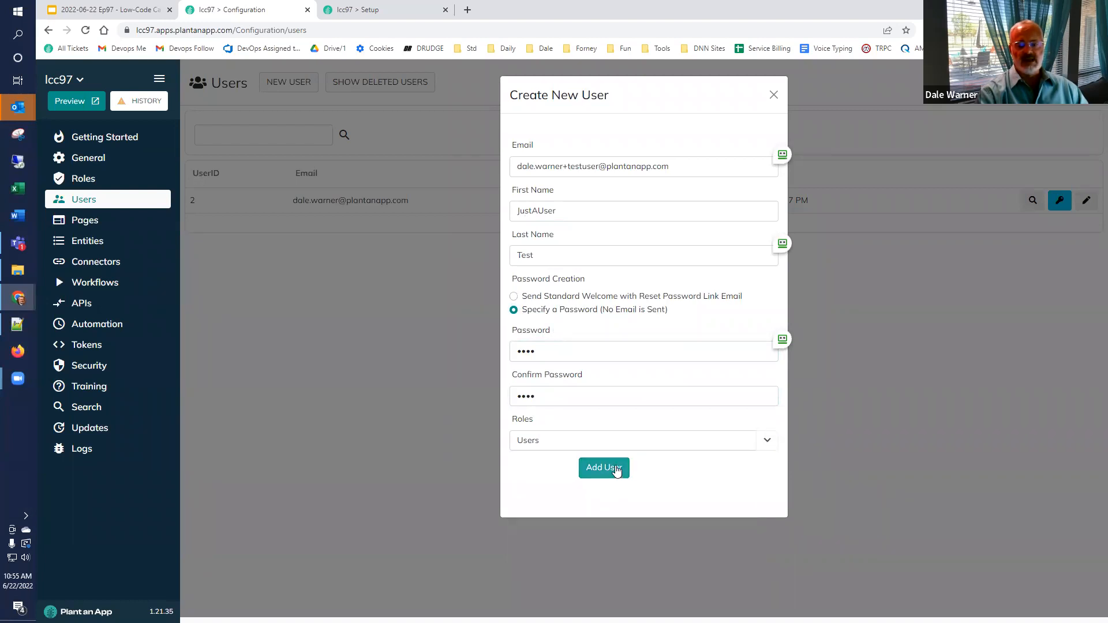
click(615, 469)
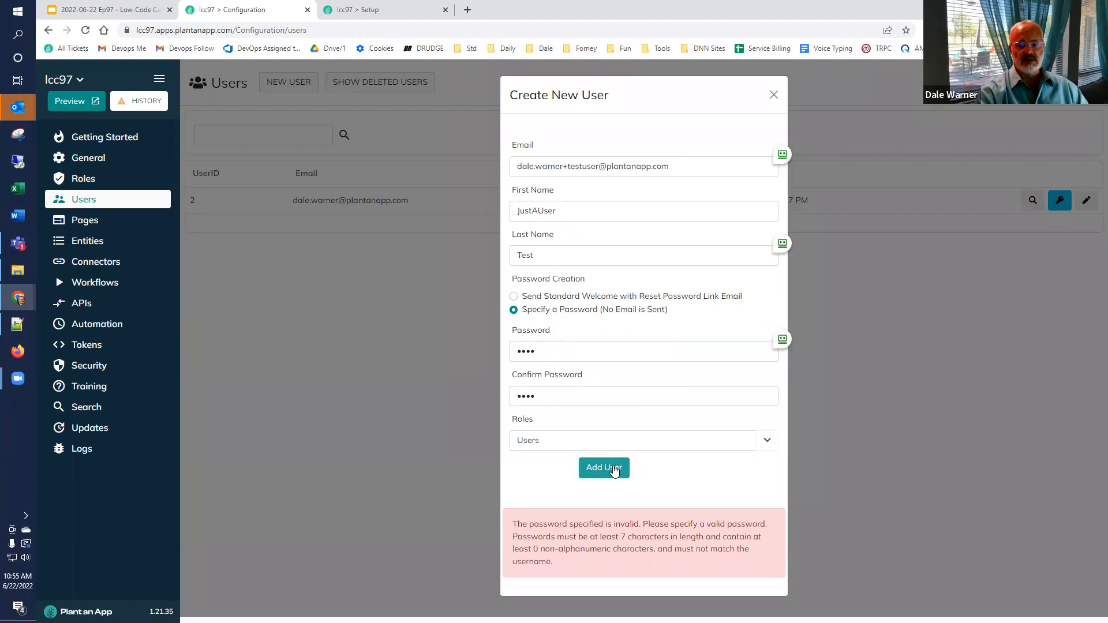
Step: Lengthen the password and confirmation to 7+ characters, add the user, and decline Chrome's save-password prompt
click(574, 355)
text(•••)
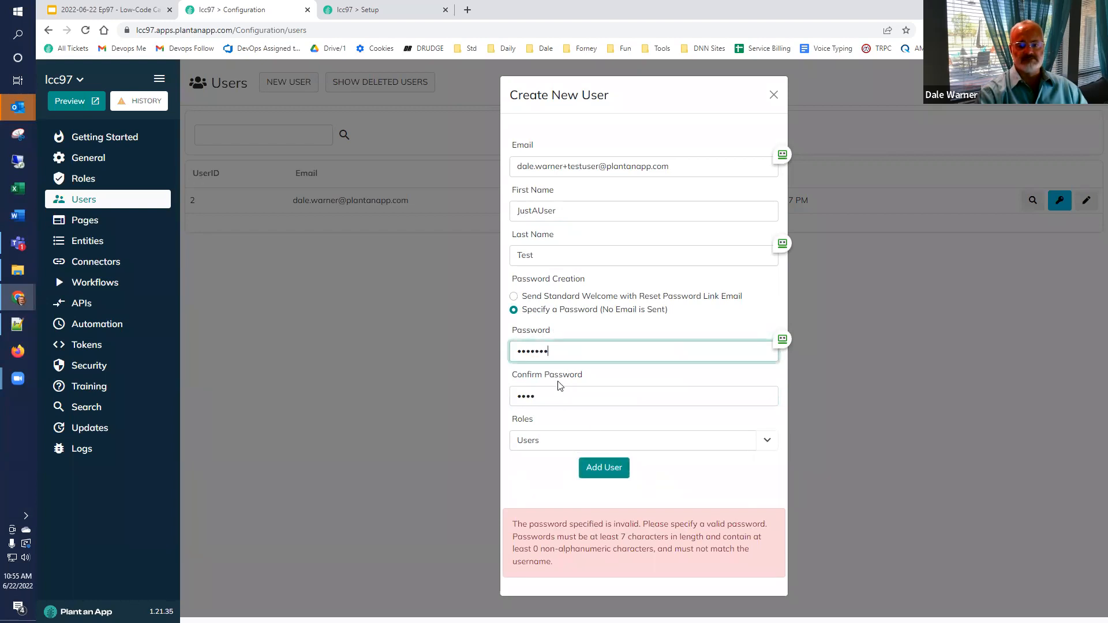
click(554, 398)
text(••••)
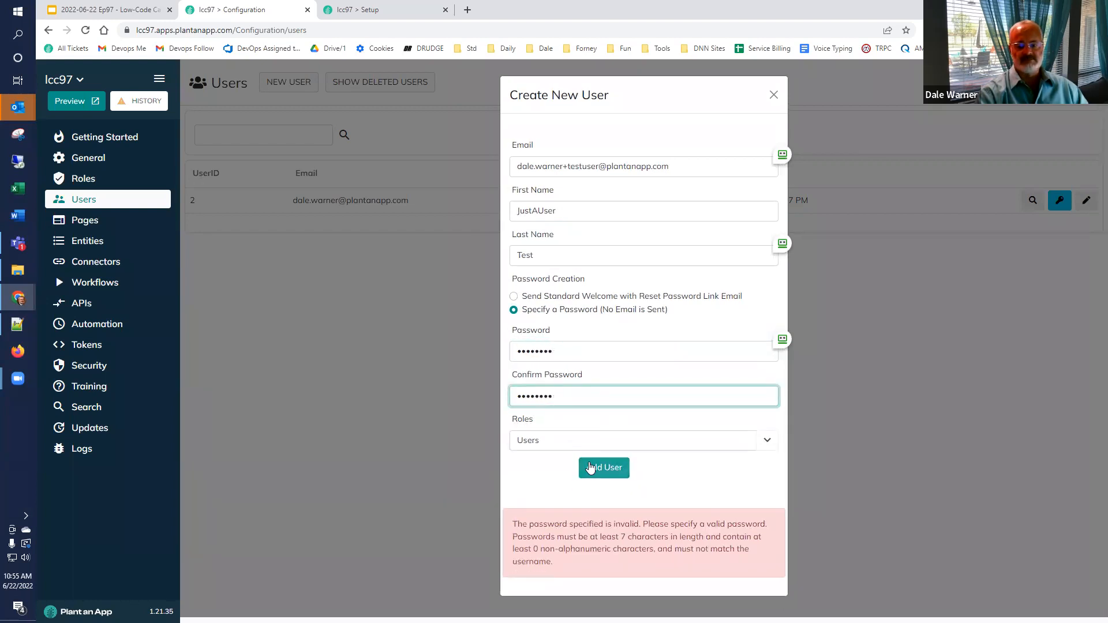
click(590, 467)
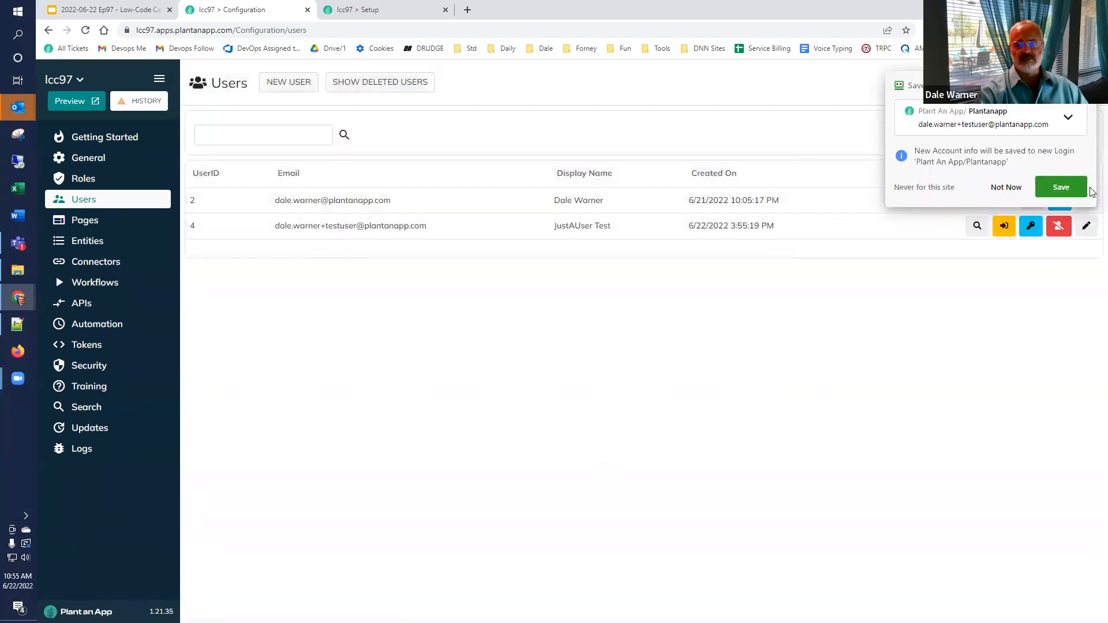
click(1007, 187)
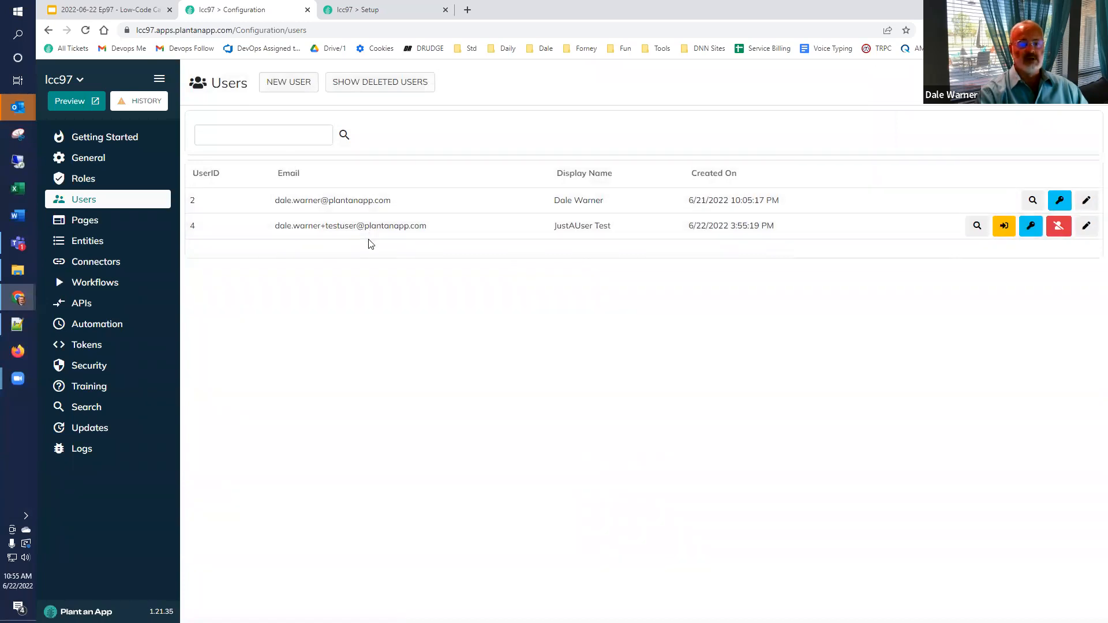
click(99, 246)
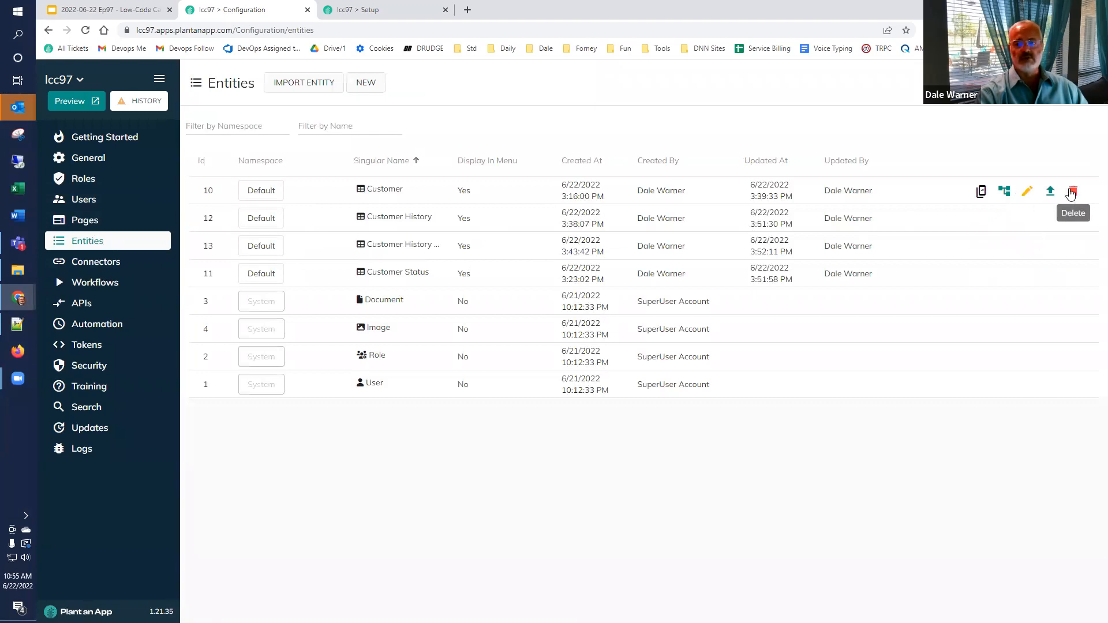
Step: In Customer's permissions, set Users Can View and Can Edit to Own Entries, tick Can Add, save with Override
click(1028, 192)
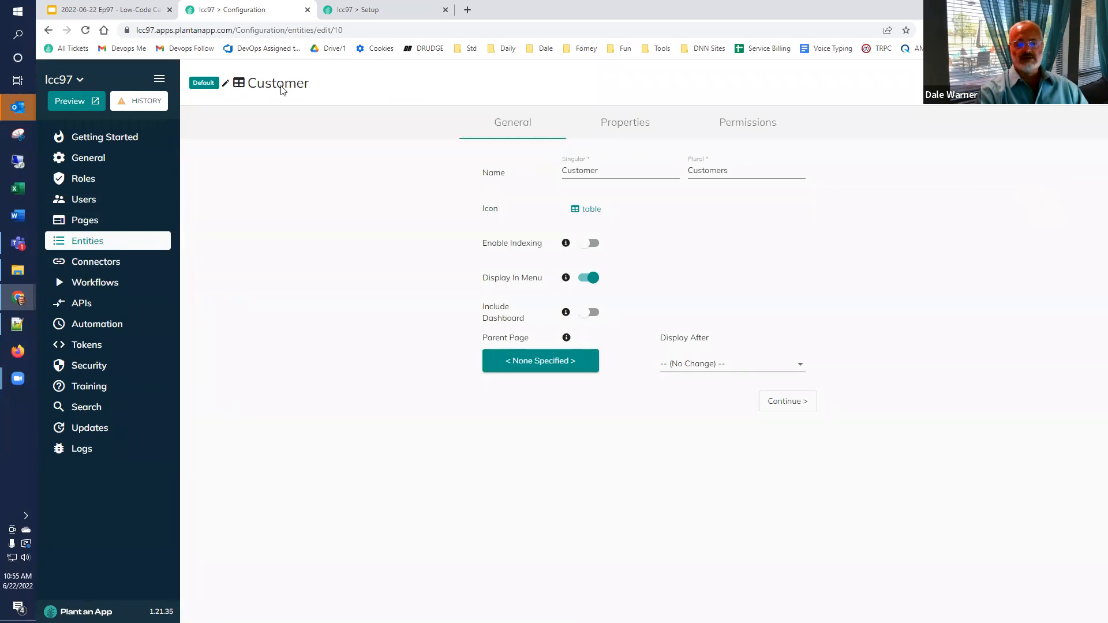
click(759, 127)
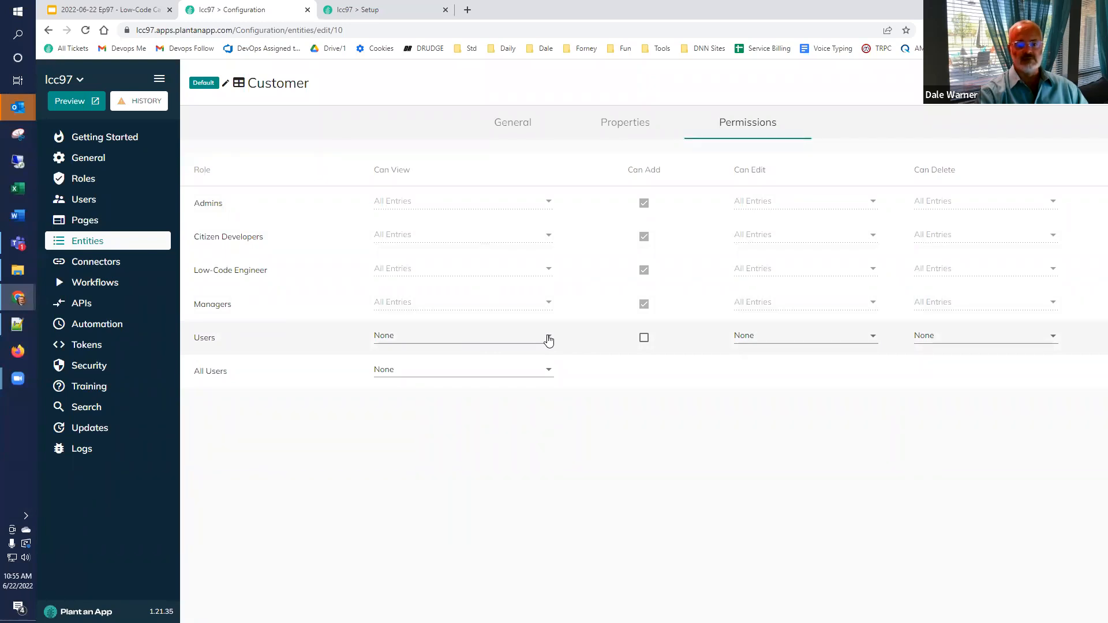
click(548, 340)
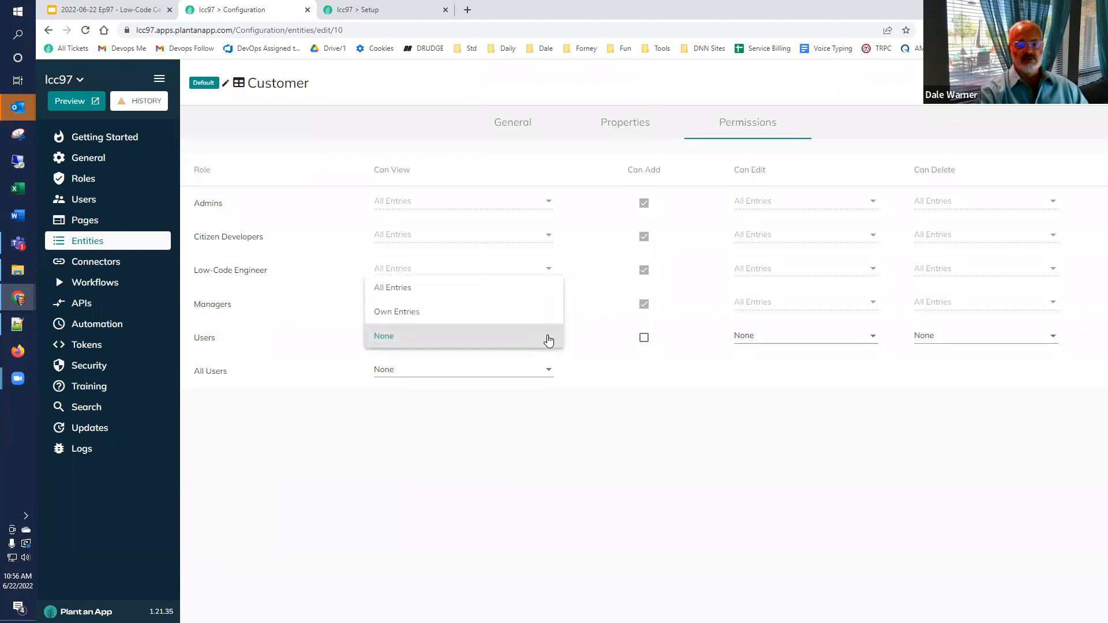
click(497, 312)
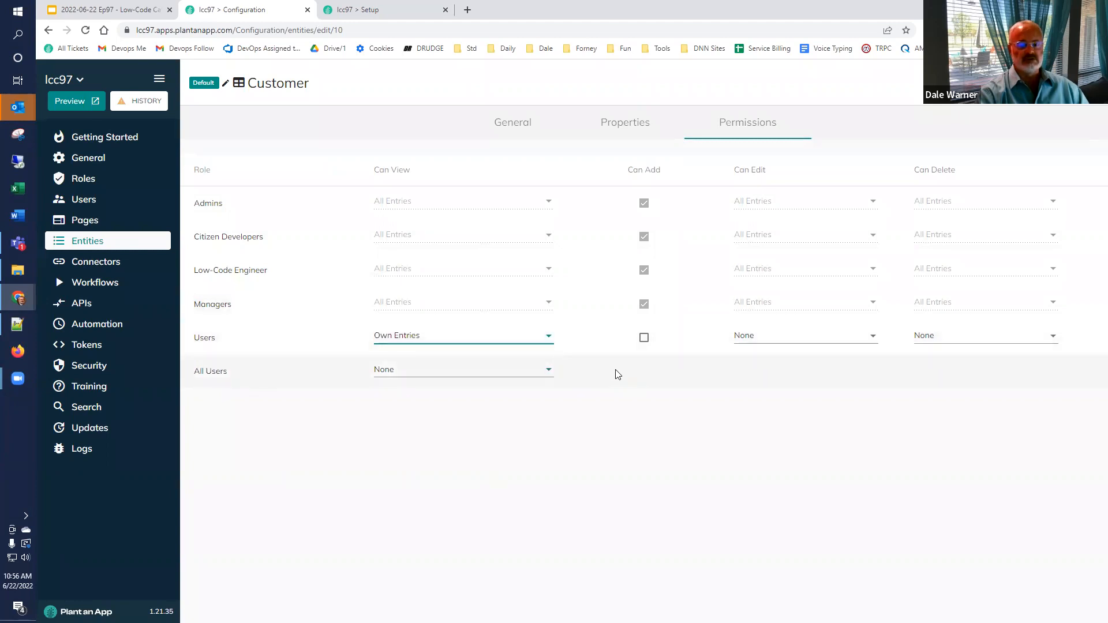
click(644, 339)
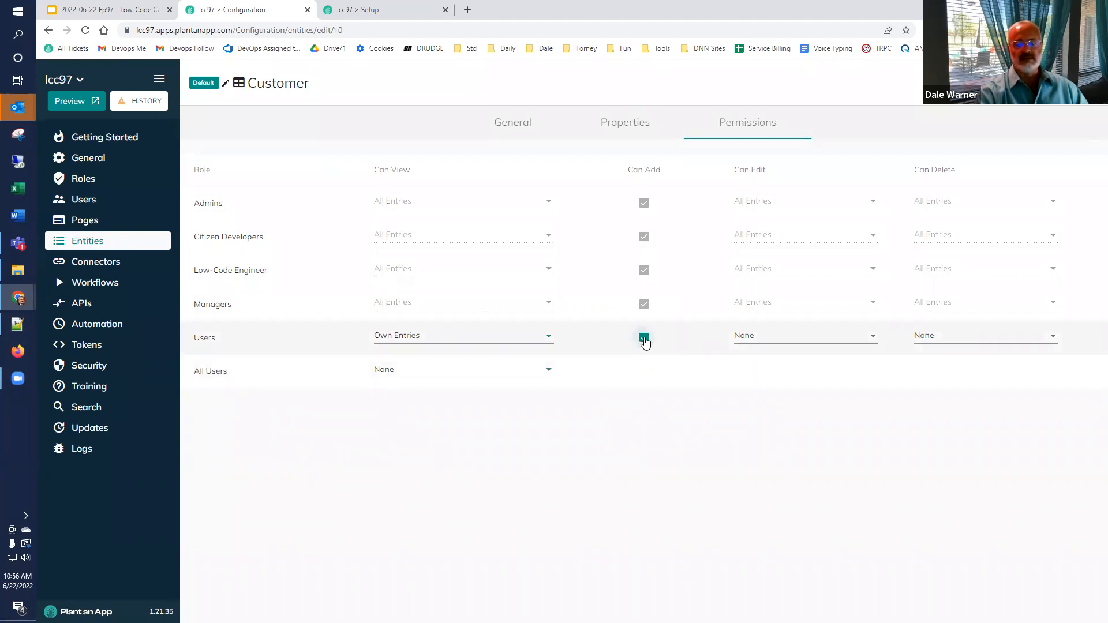
click(873, 338)
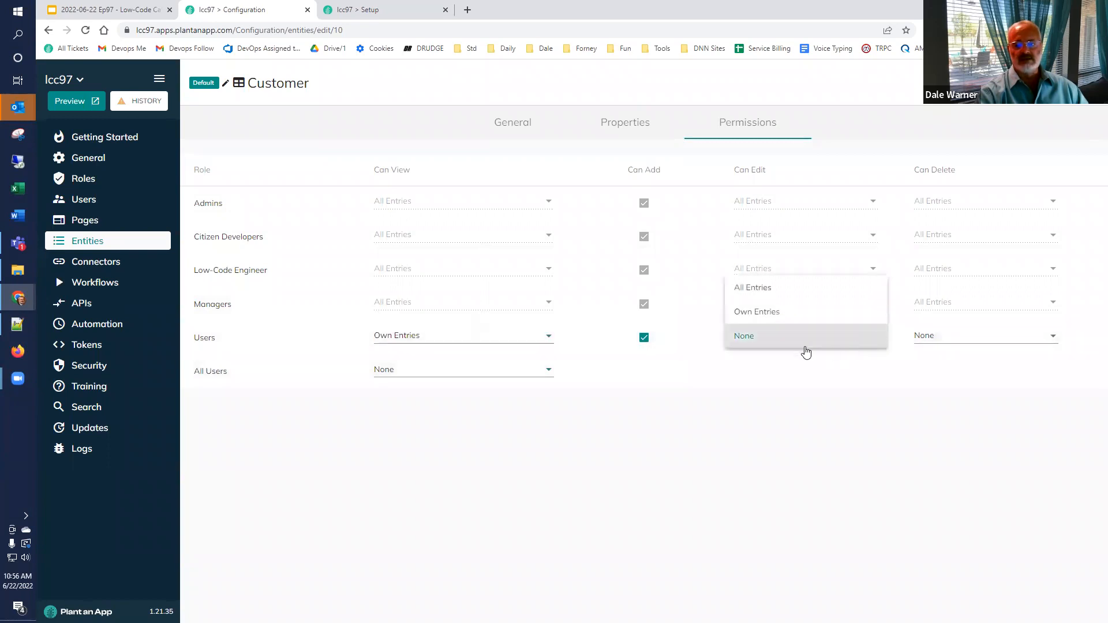
click(762, 313)
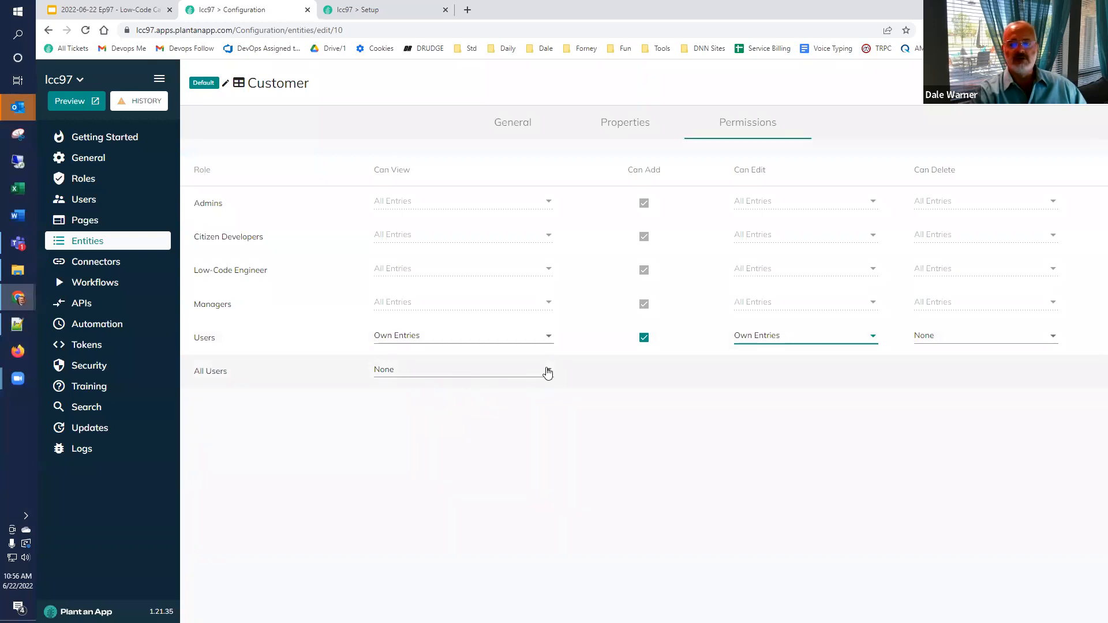
click(1078, 83)
click(741, 384)
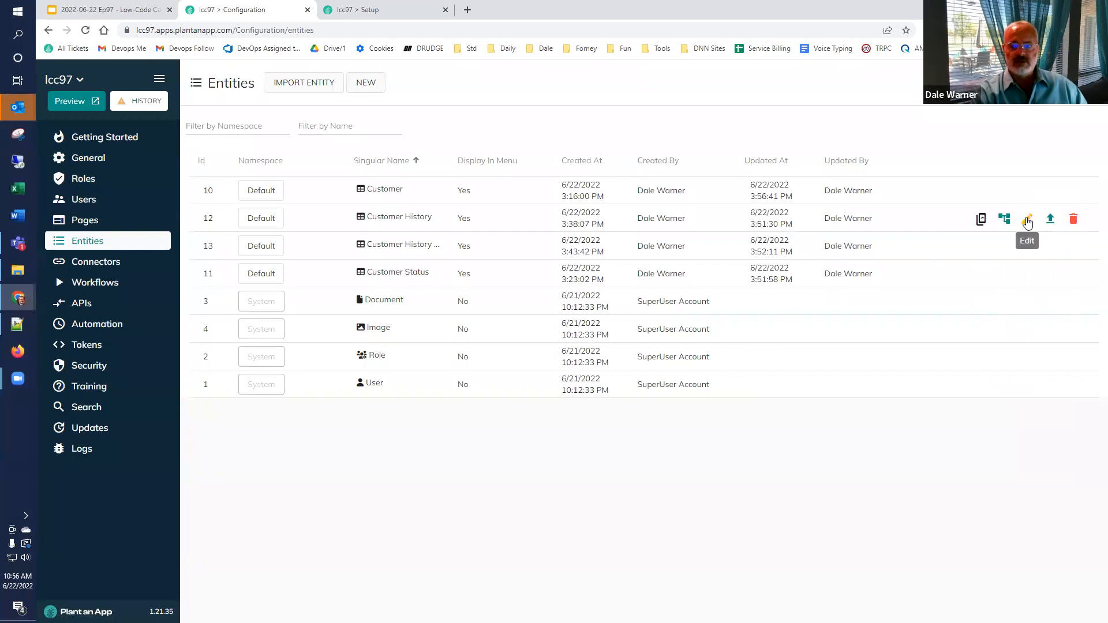
Step: In Customer History's permissions, set Users Can View and Can Edit to Own Entries, tick Can Add, save with Override
click(1027, 221)
click(731, 124)
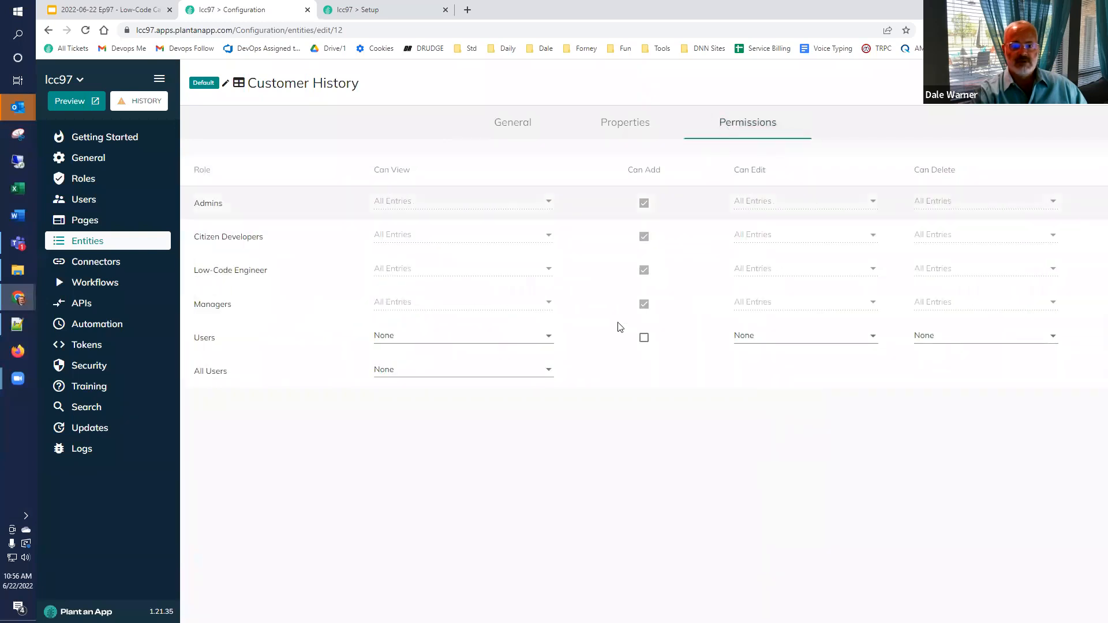
click(548, 341)
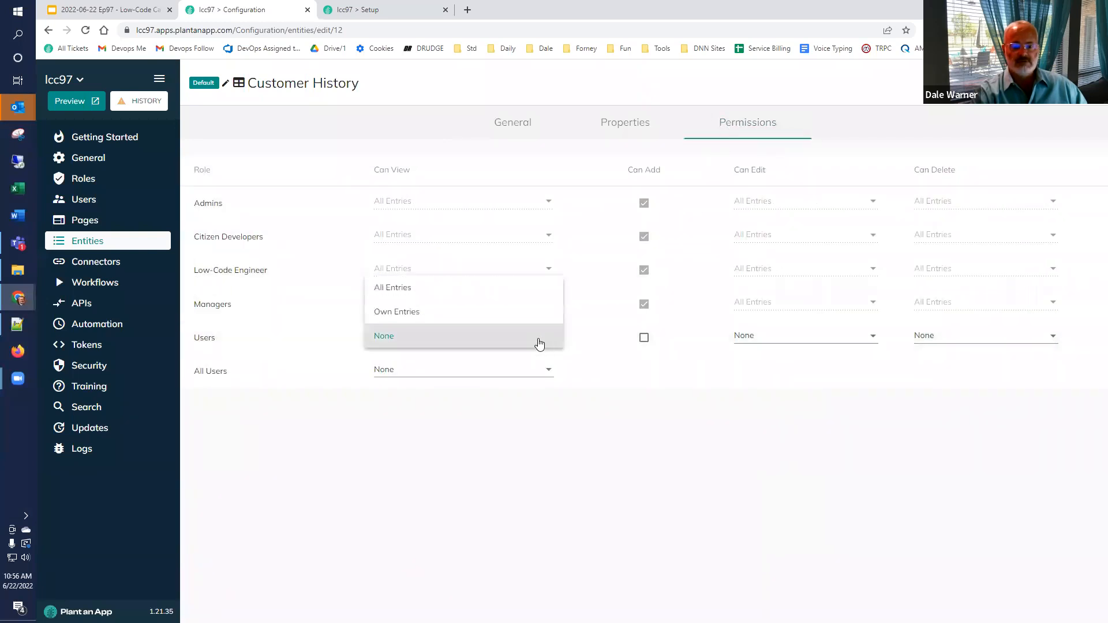
click(522, 320)
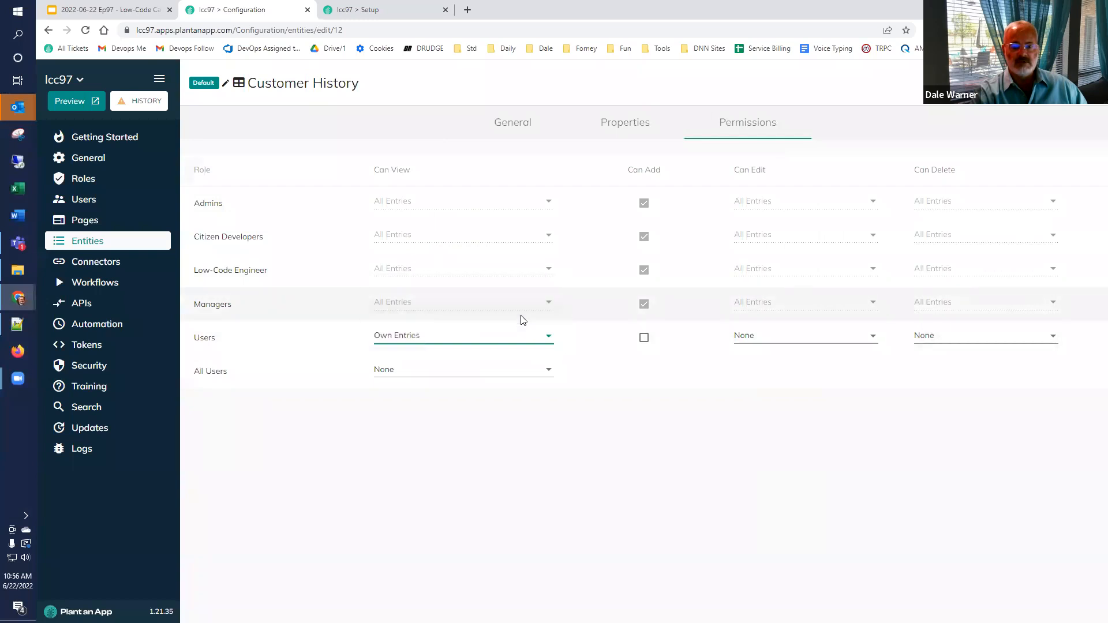
click(644, 339)
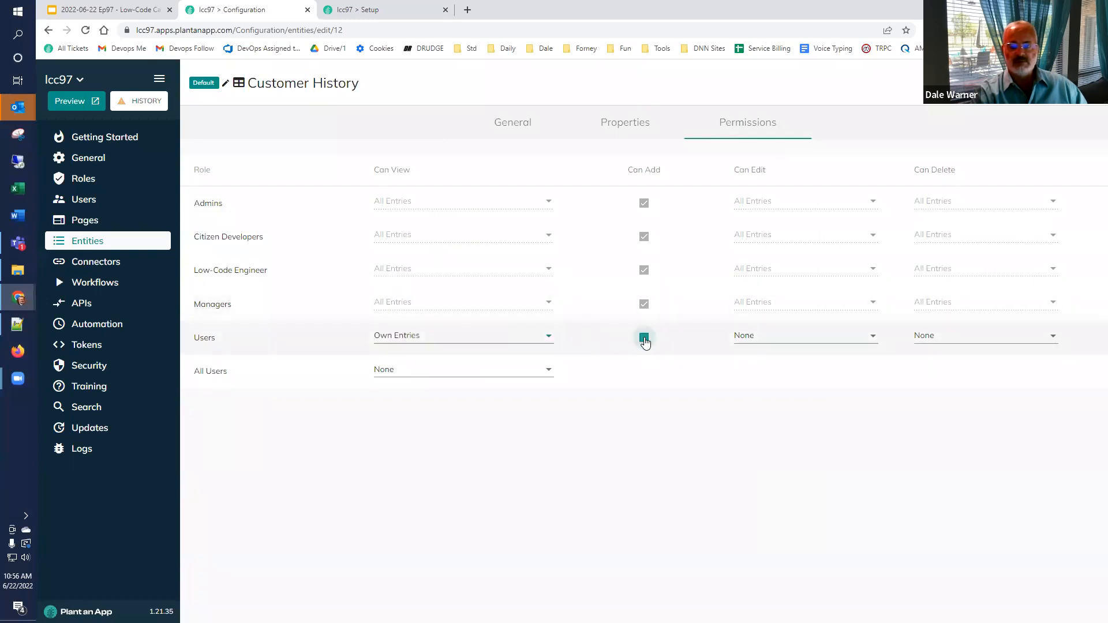
click(871, 341)
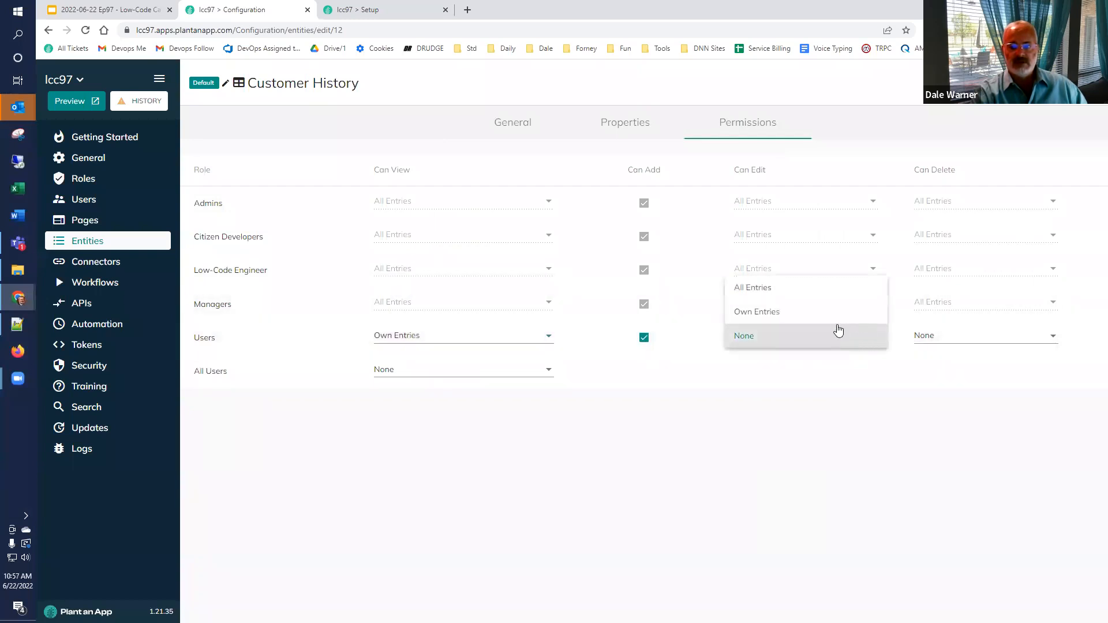
click(835, 316)
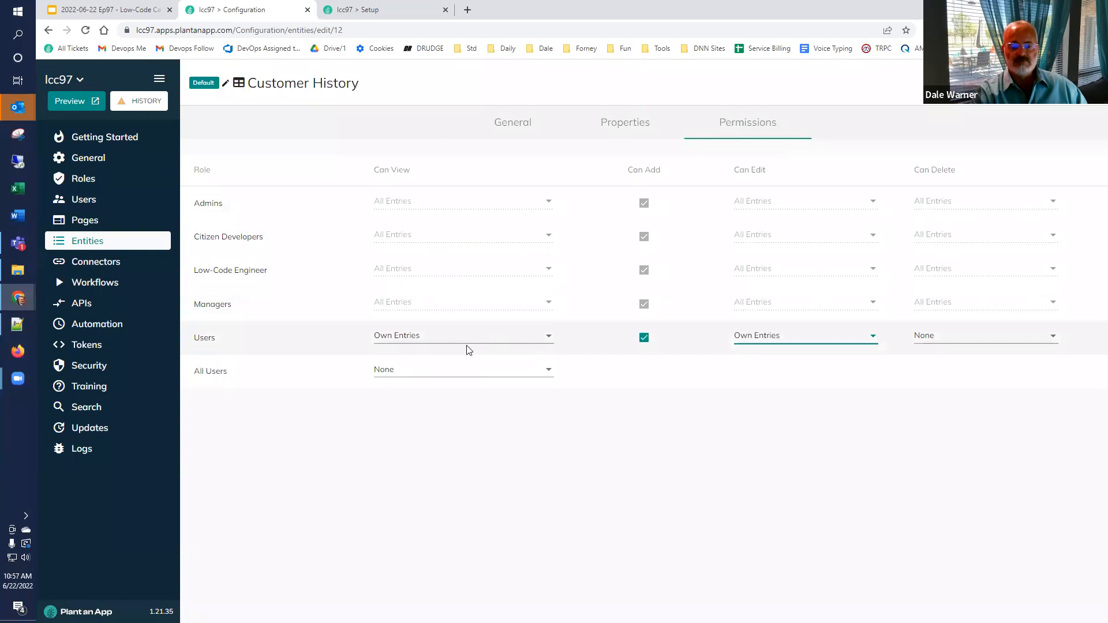
click(1036, 83)
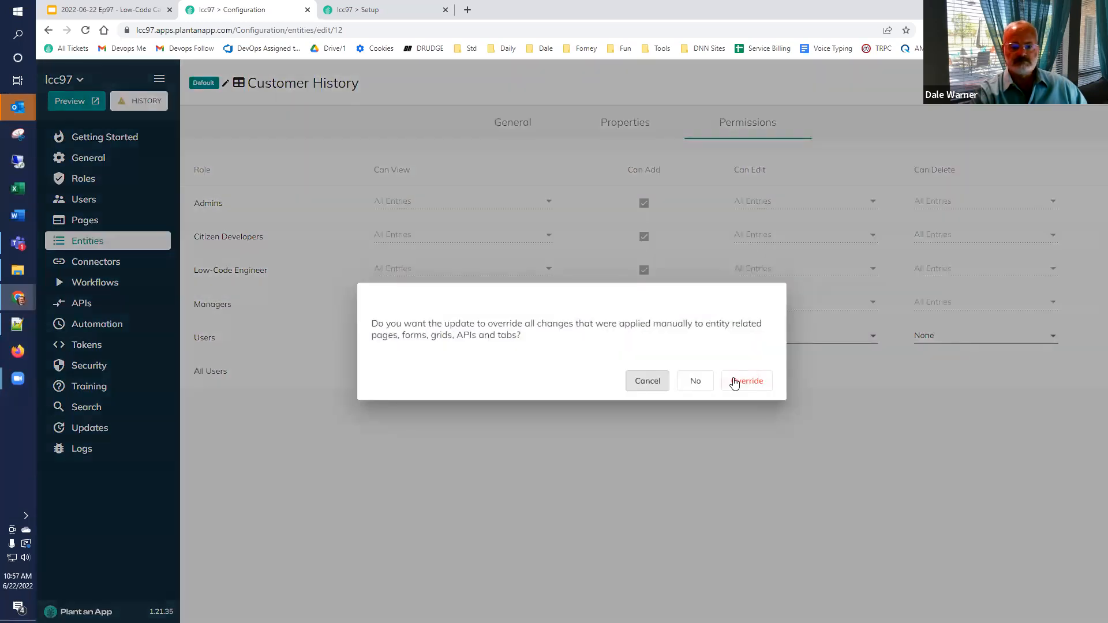
click(737, 380)
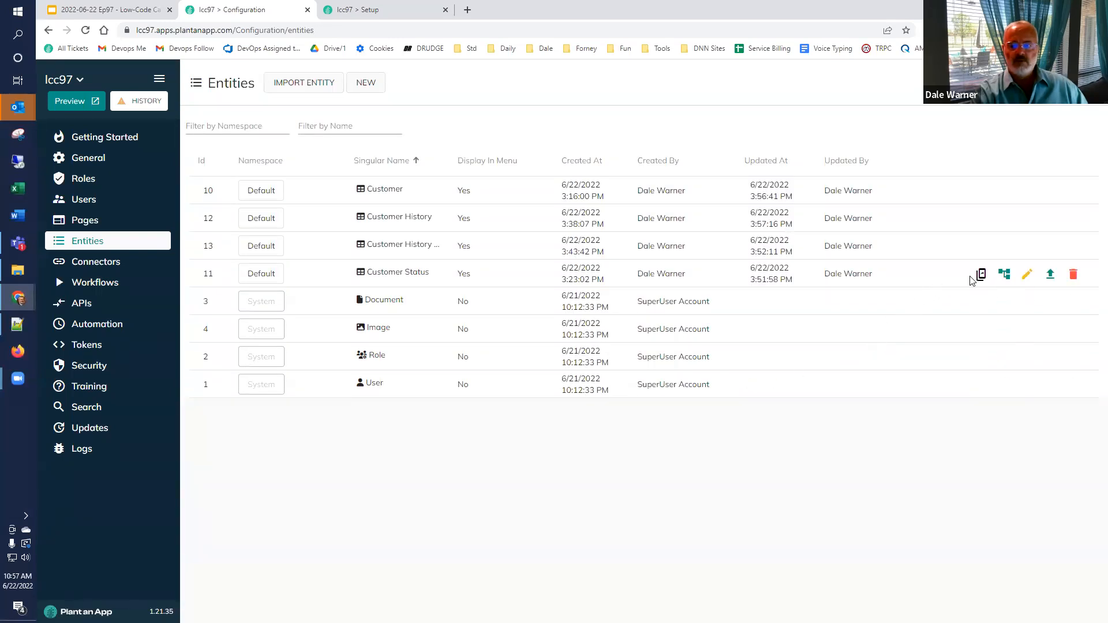
Step: Set Customer Status Can View to All Entries for Users and All Users, and save with Override
click(1030, 276)
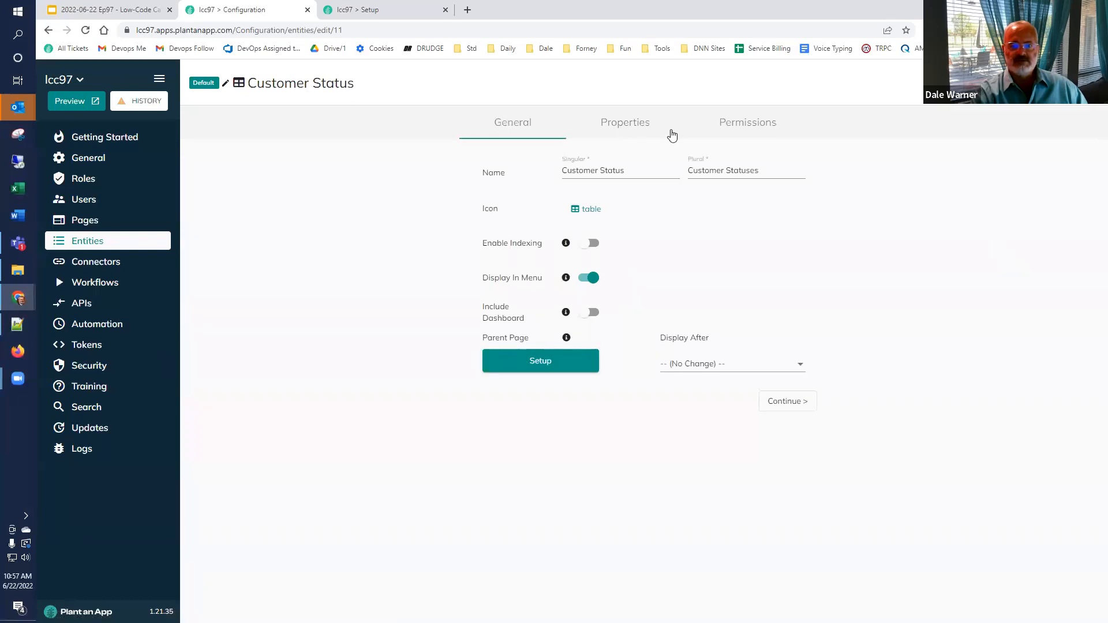
click(727, 128)
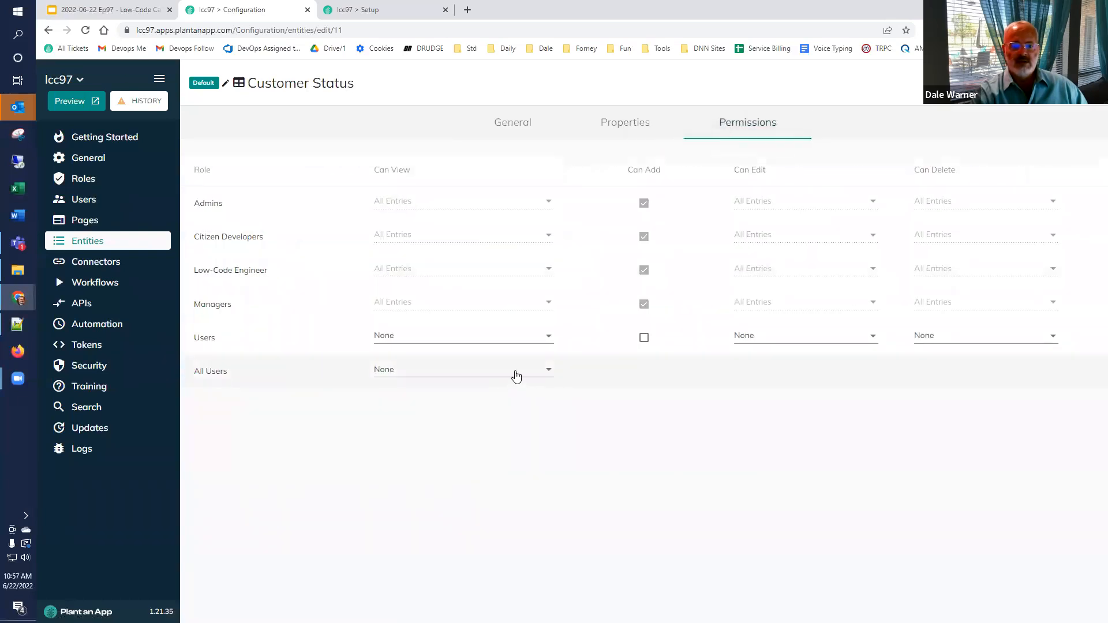
click(550, 336)
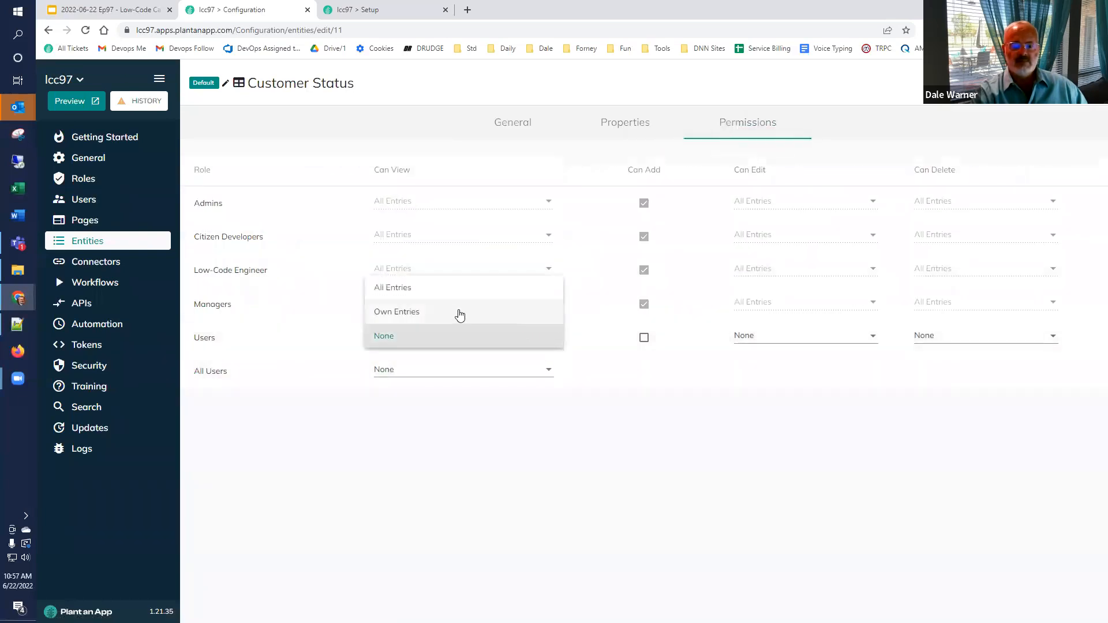
click(446, 295)
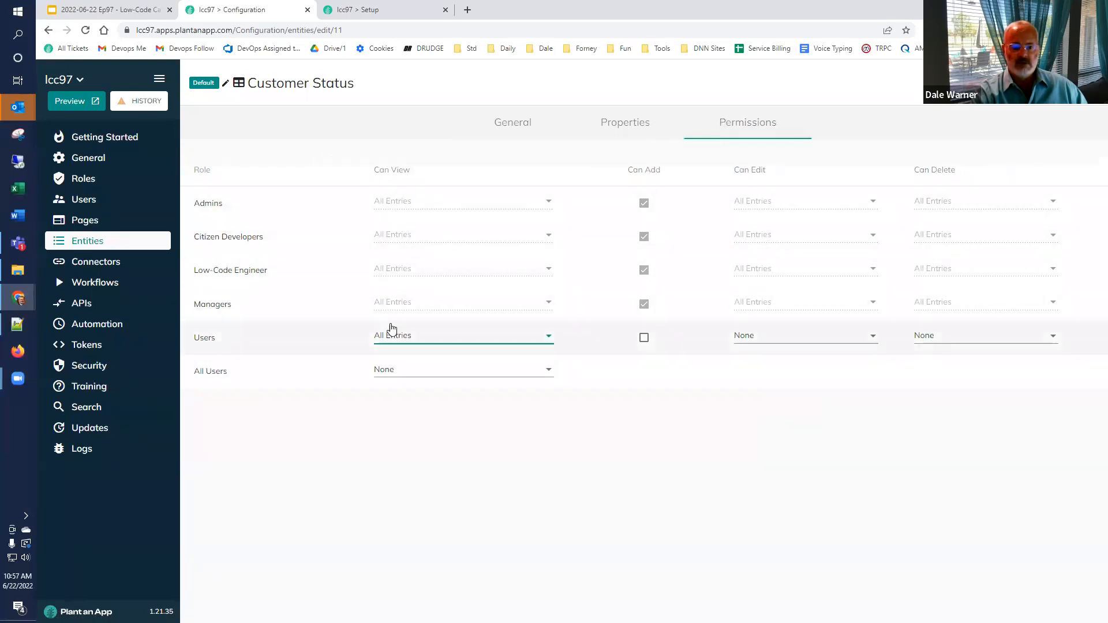
click(421, 370)
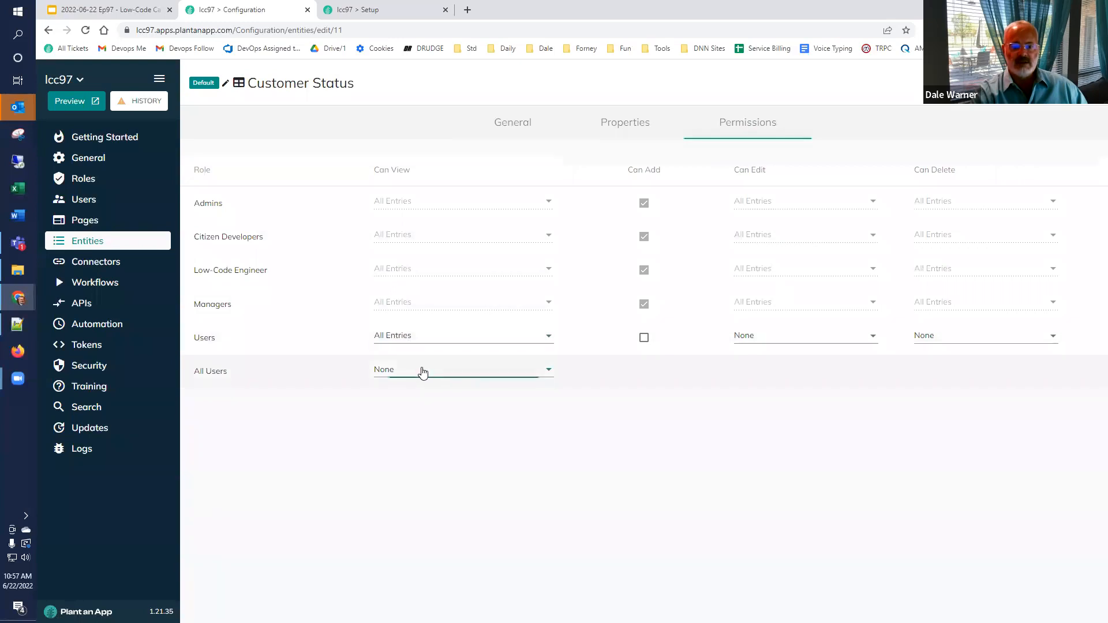
click(410, 346)
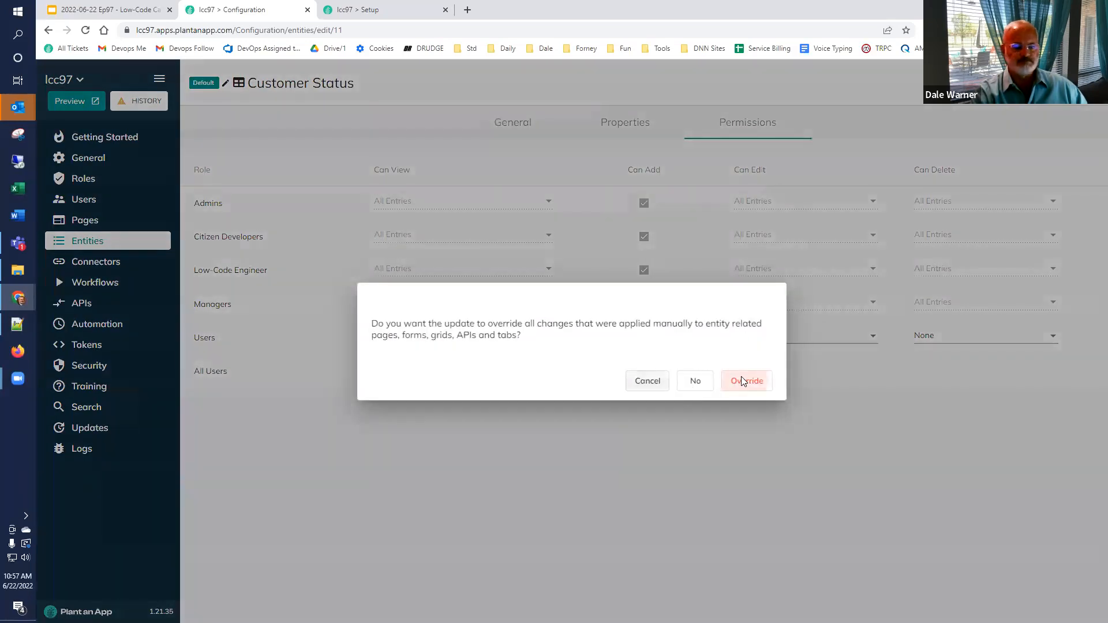
click(744, 381)
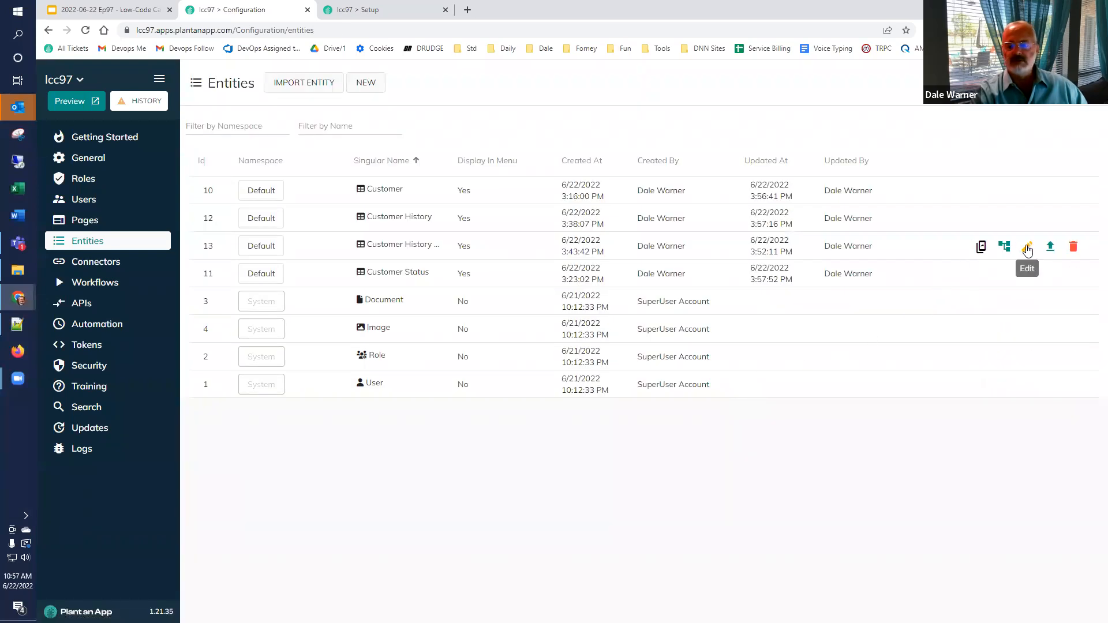
Step: Set Customer History Type Can View to All Entries for Users and All Users, and save with Override
click(1027, 248)
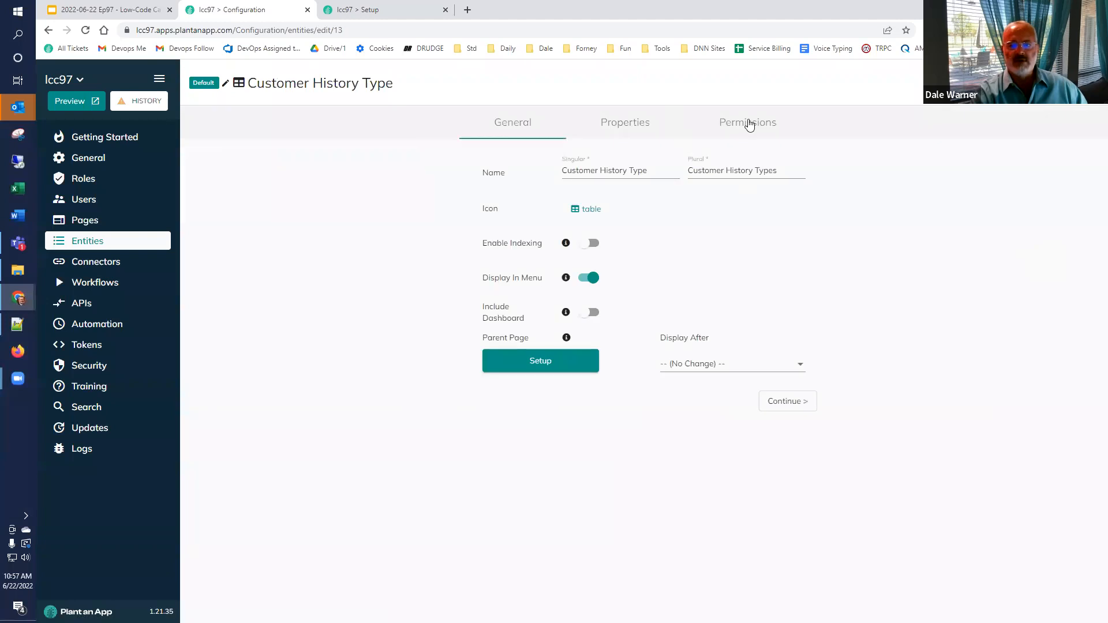
click(749, 121)
click(460, 338)
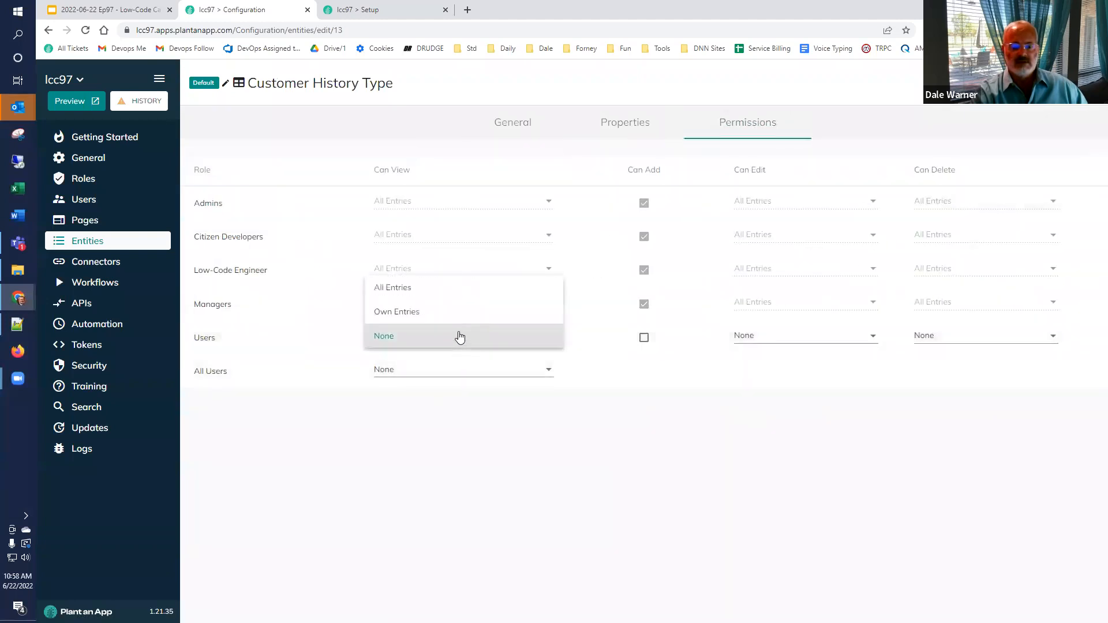
click(467, 289)
click(459, 350)
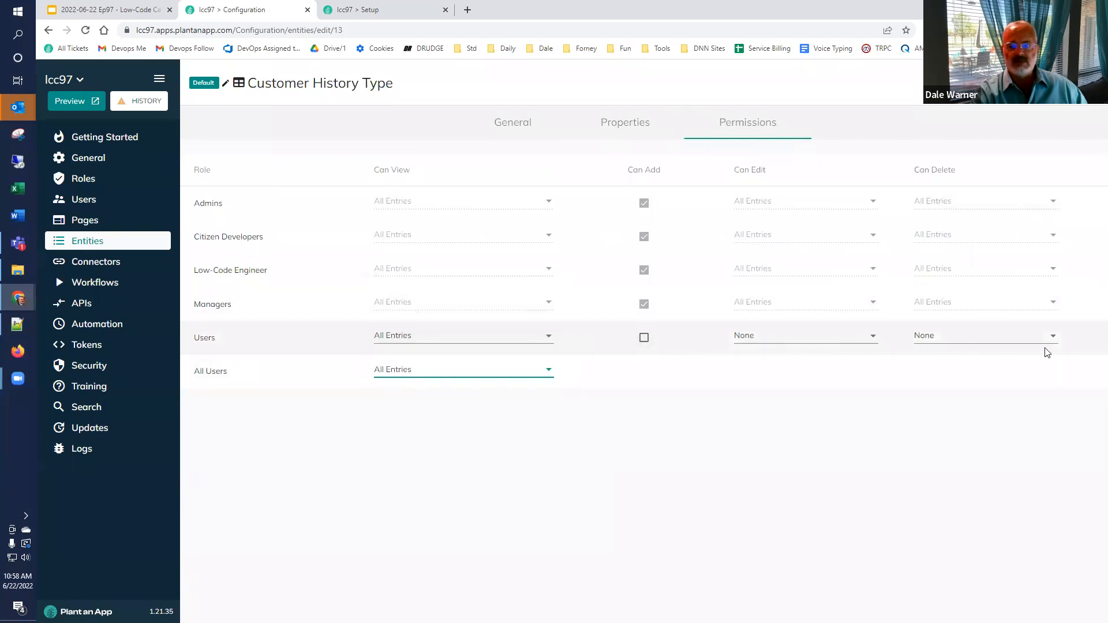
click(1067, 83)
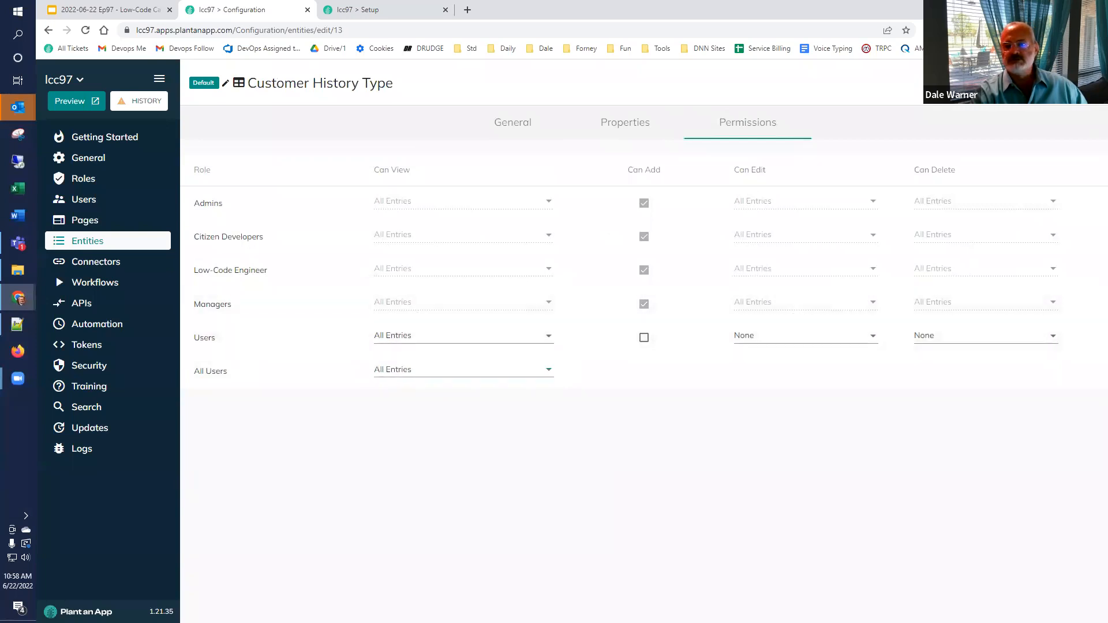
click(745, 384)
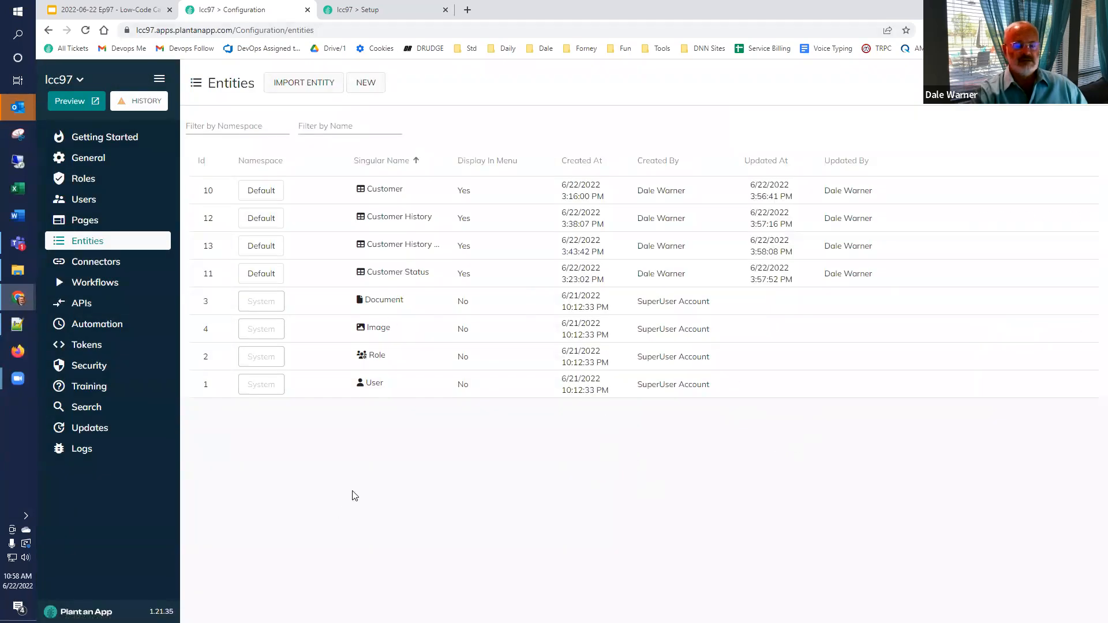
click(343, 32)
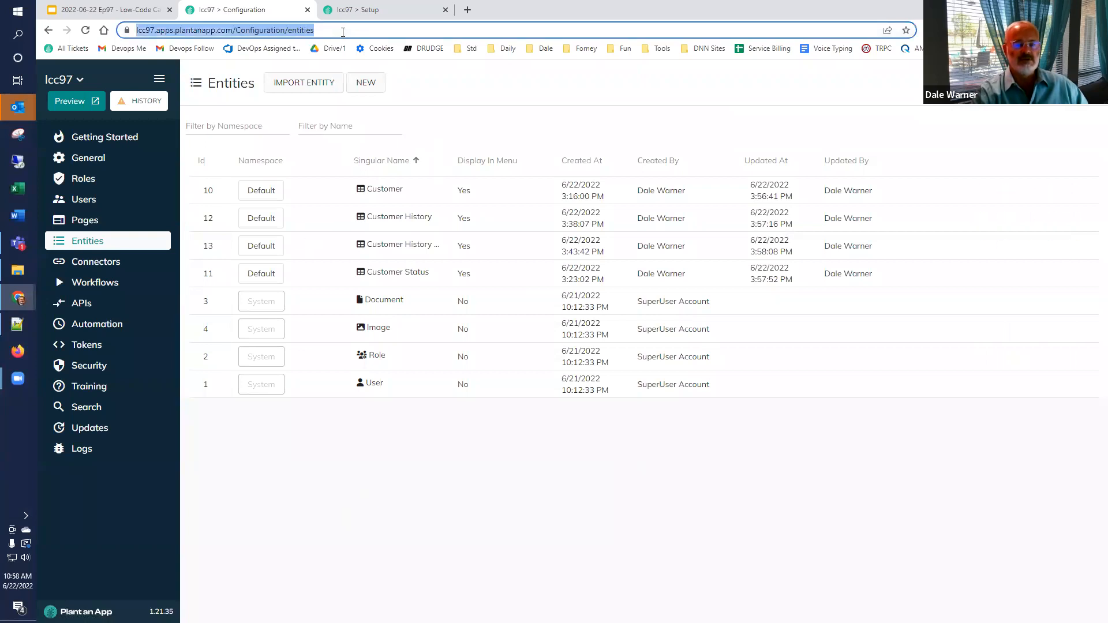
Step: Copy the app's home page address and load it in a new Incognito window
click(367, 9)
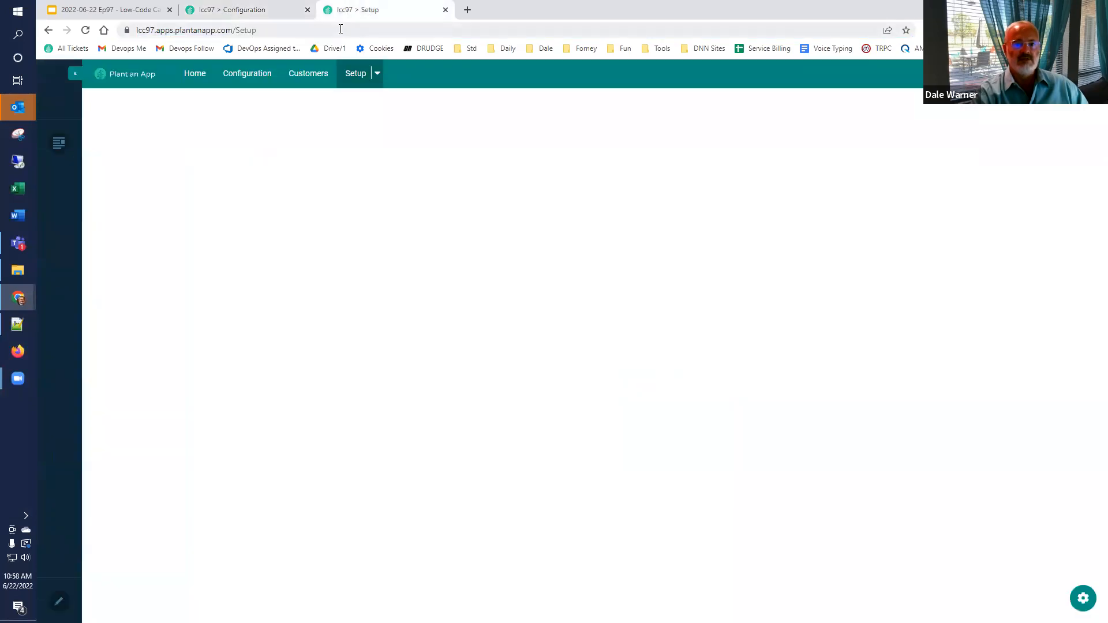
click(207, 76)
click(311, 31)
key(ctrl+c)
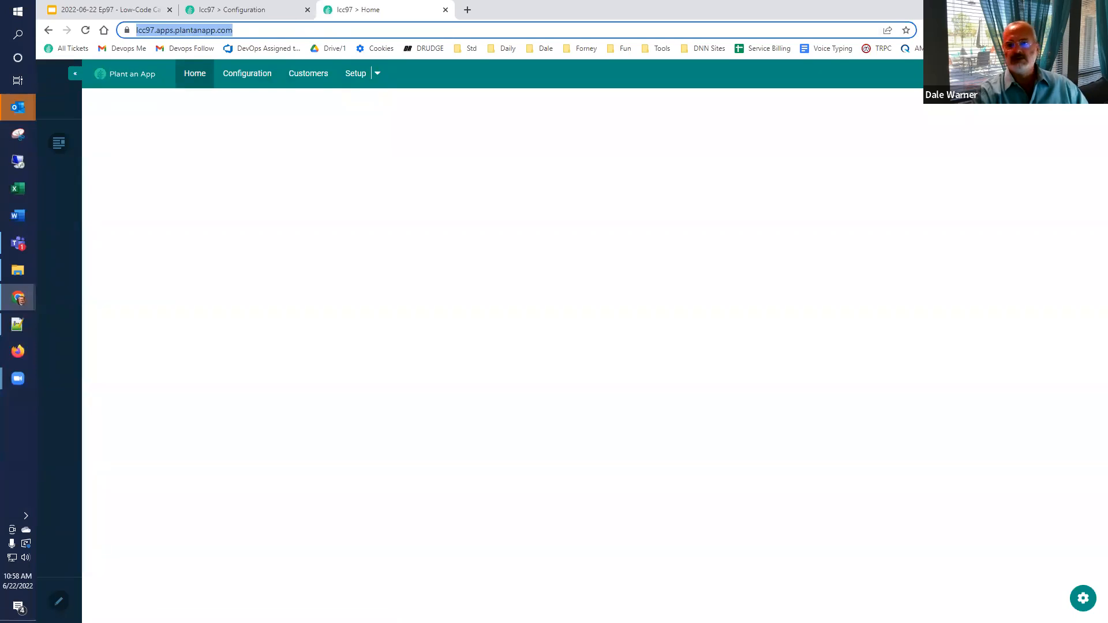
click(1098, 30)
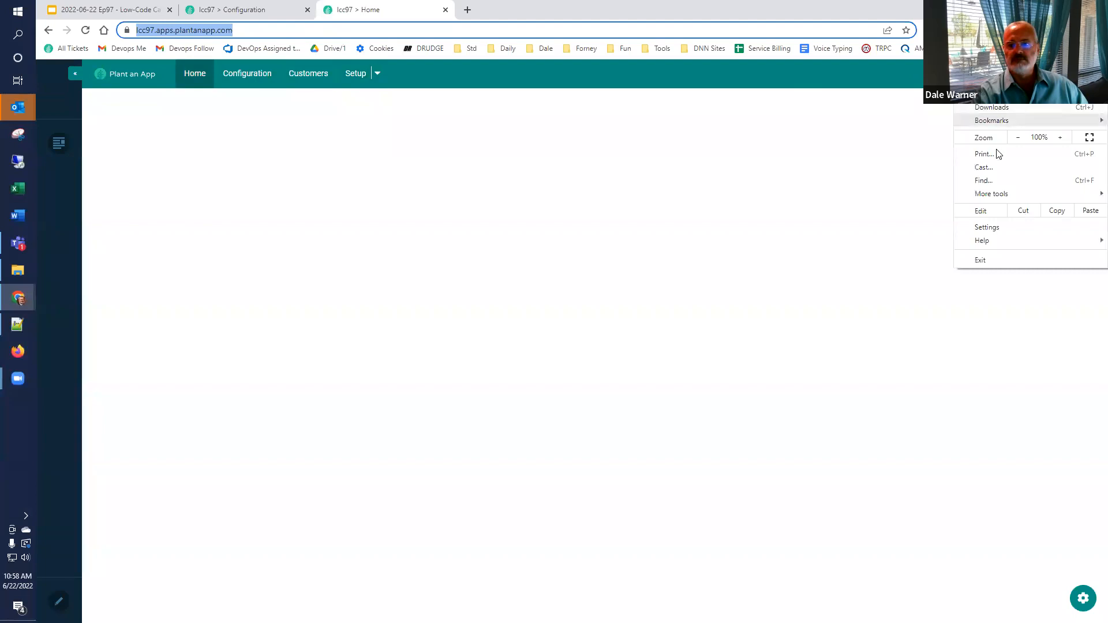
click(990, 75)
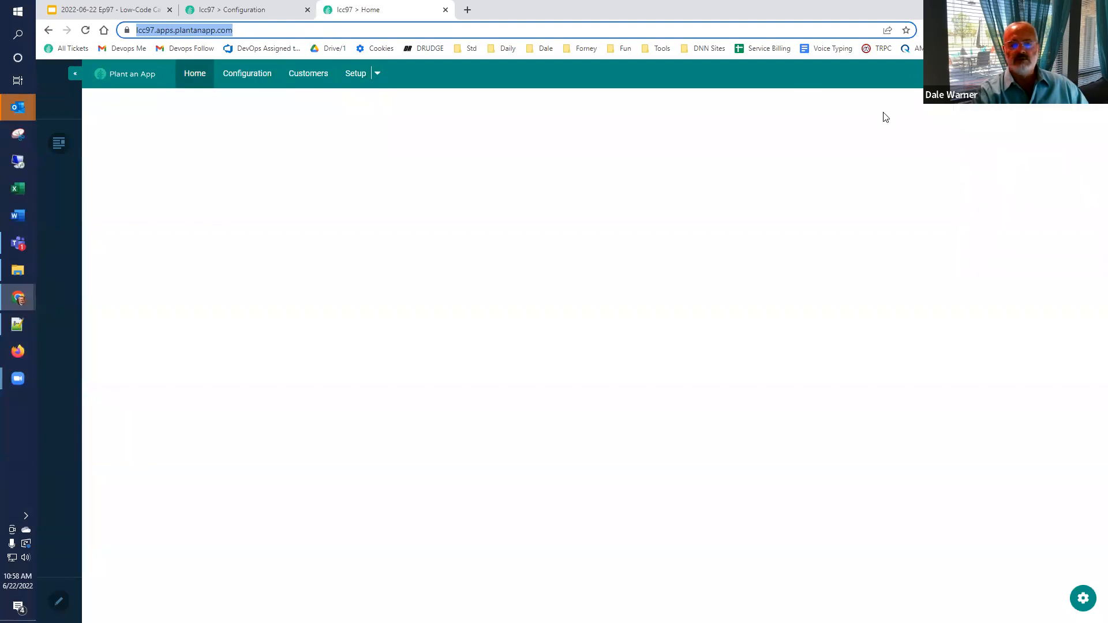
key(ctrl+v)
key(Return)
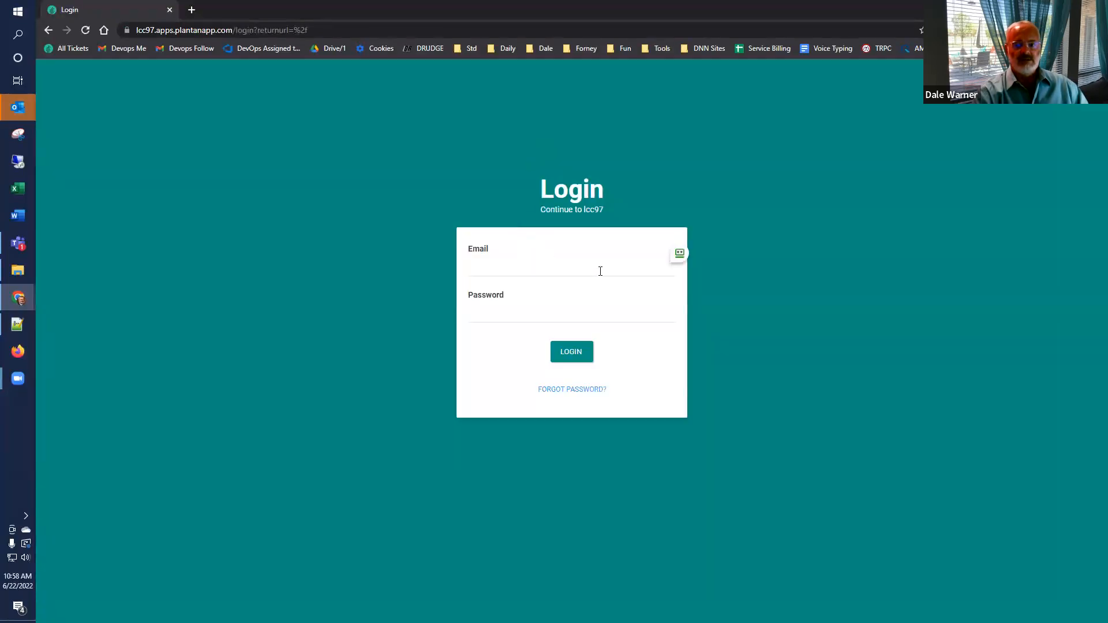
Step: Fill the login form with the test user's e-mail from clipboard history and password, then log in
click(594, 266)
key(ctrl+f)
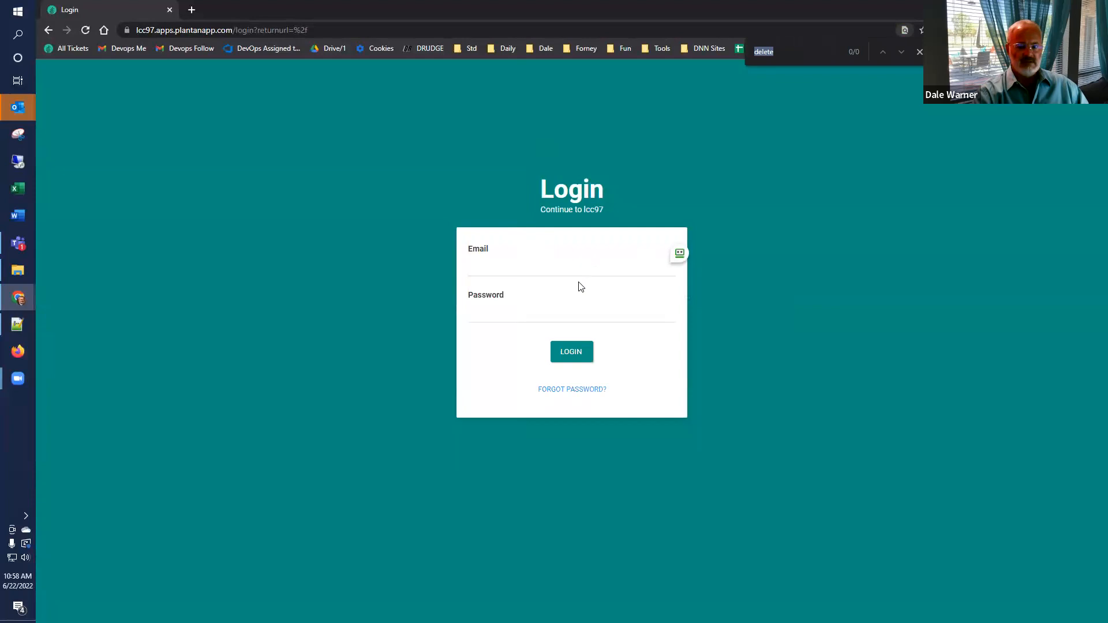
key(super+v)
click(562, 266)
click(562, 267)
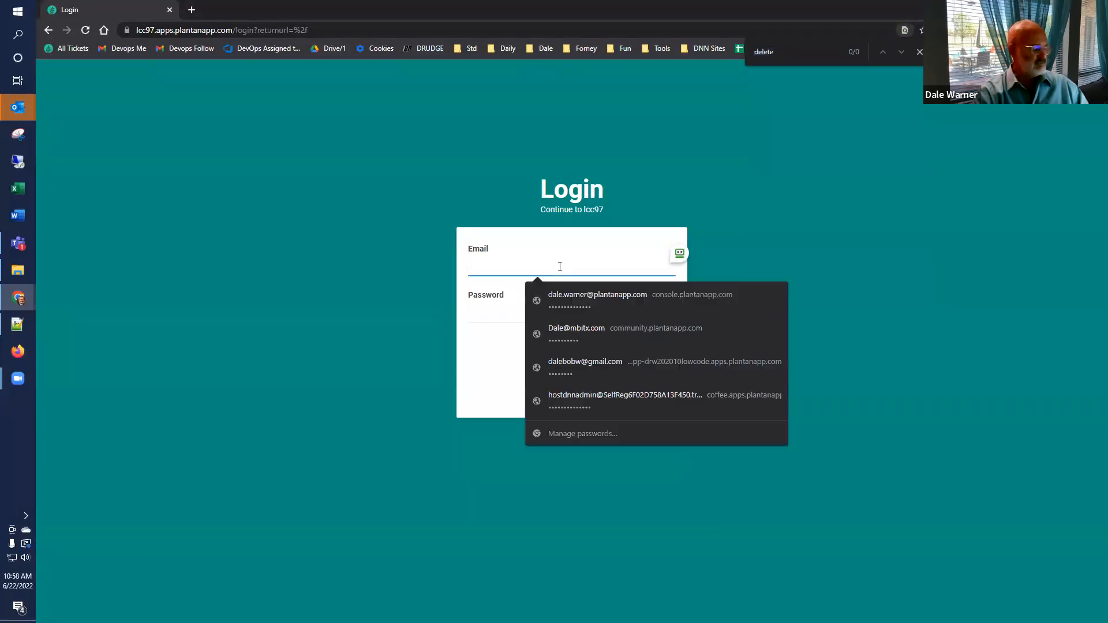
key(super+v)
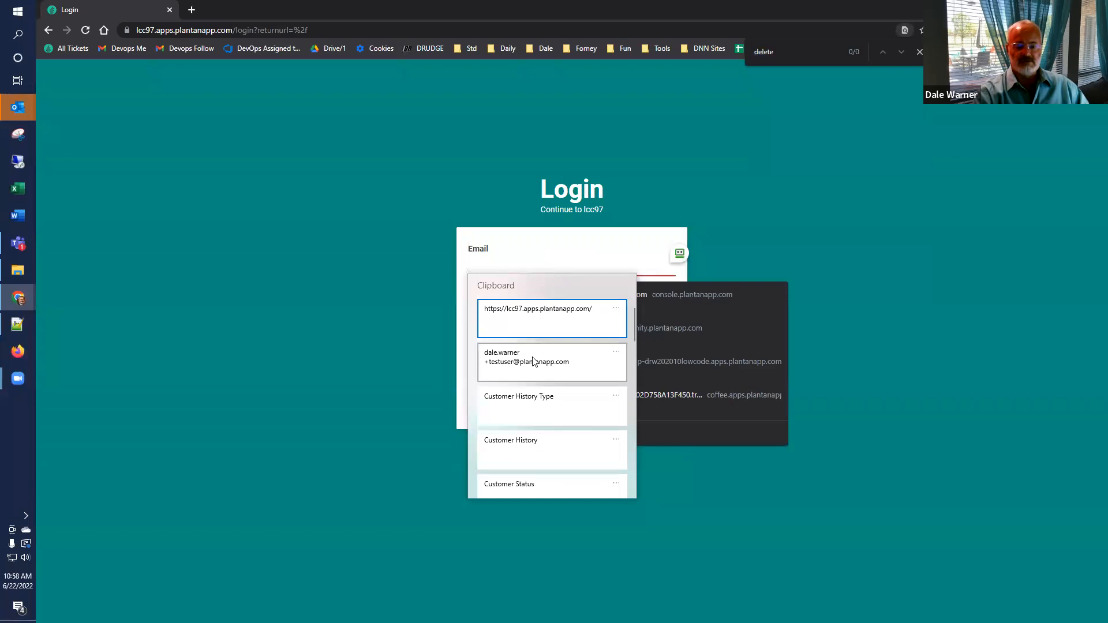
click(533, 362)
click(515, 311)
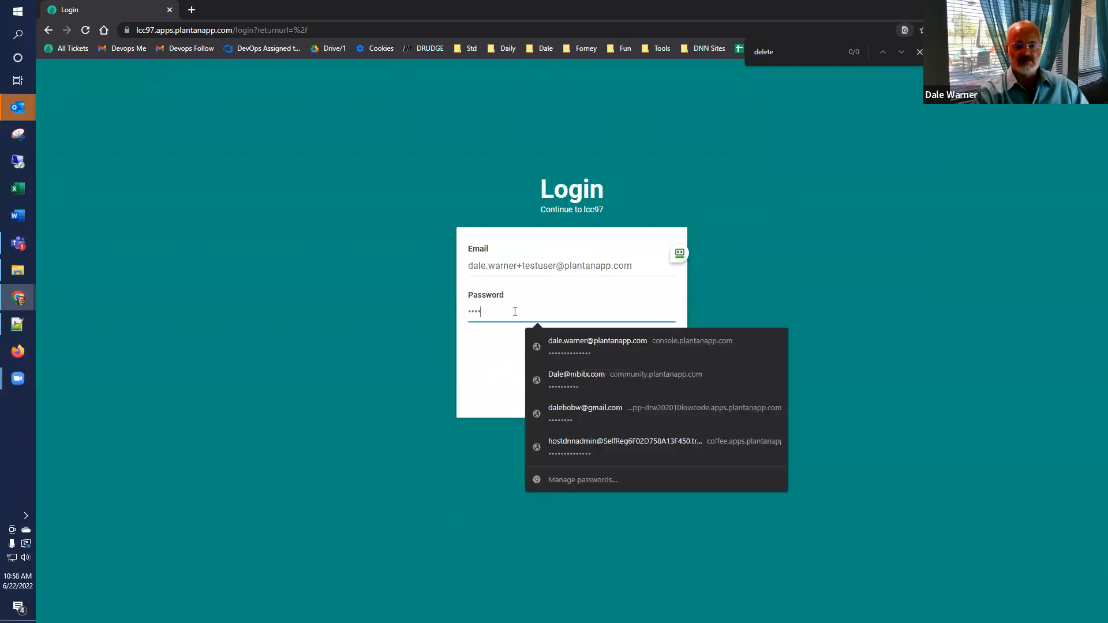
click(495, 340)
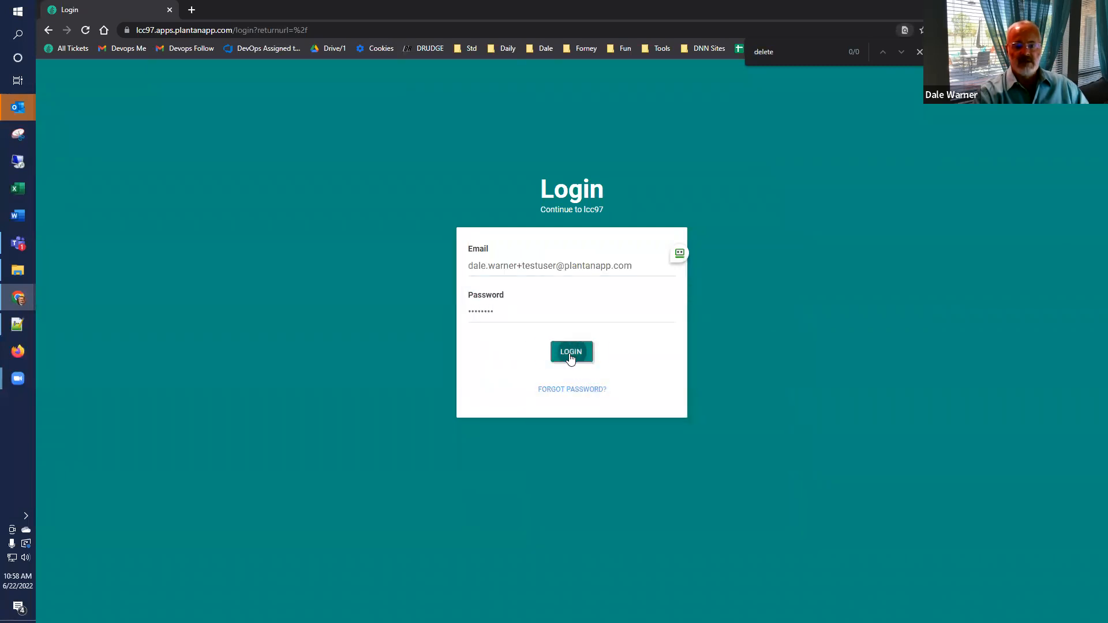
click(570, 353)
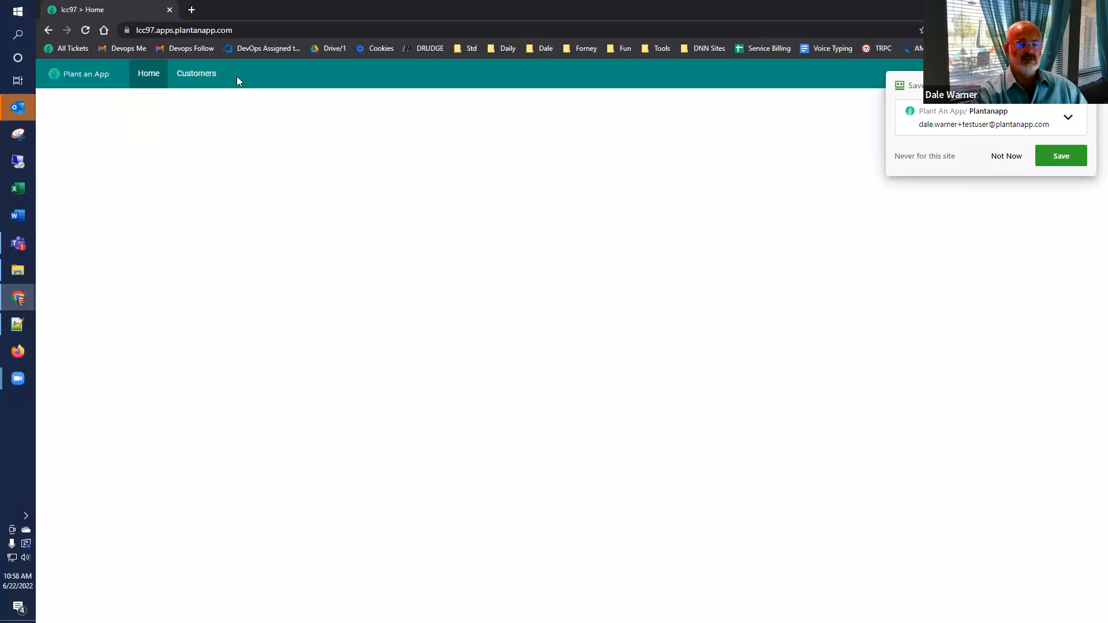
Step: As the test user, add a customer with a name and Active status, then open its history
click(206, 78)
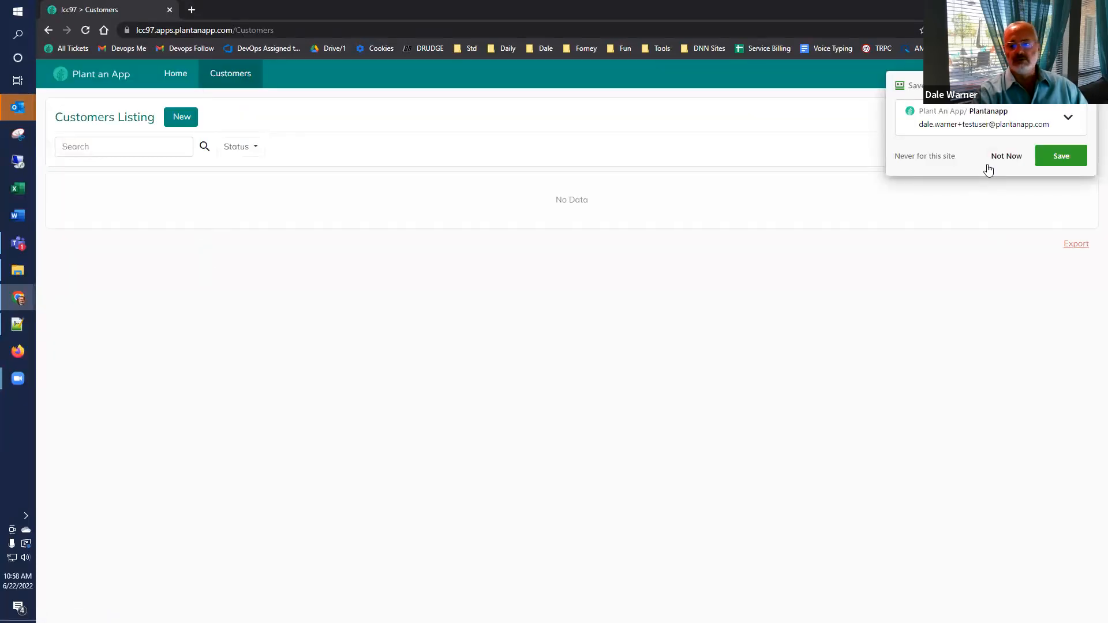
click(1004, 156)
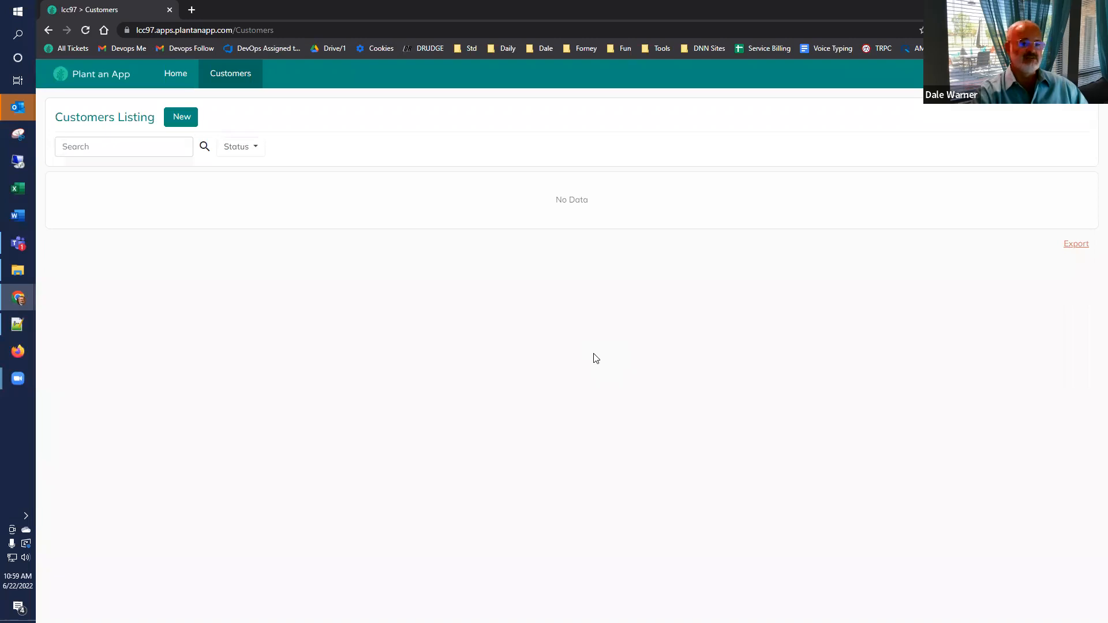
click(176, 117)
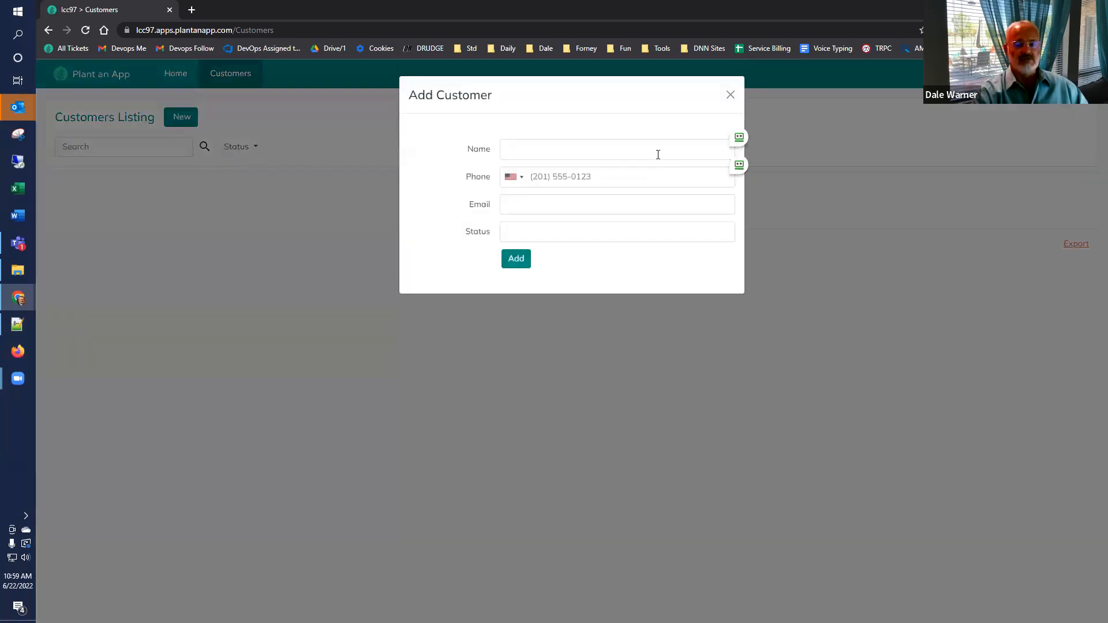
click(658, 154)
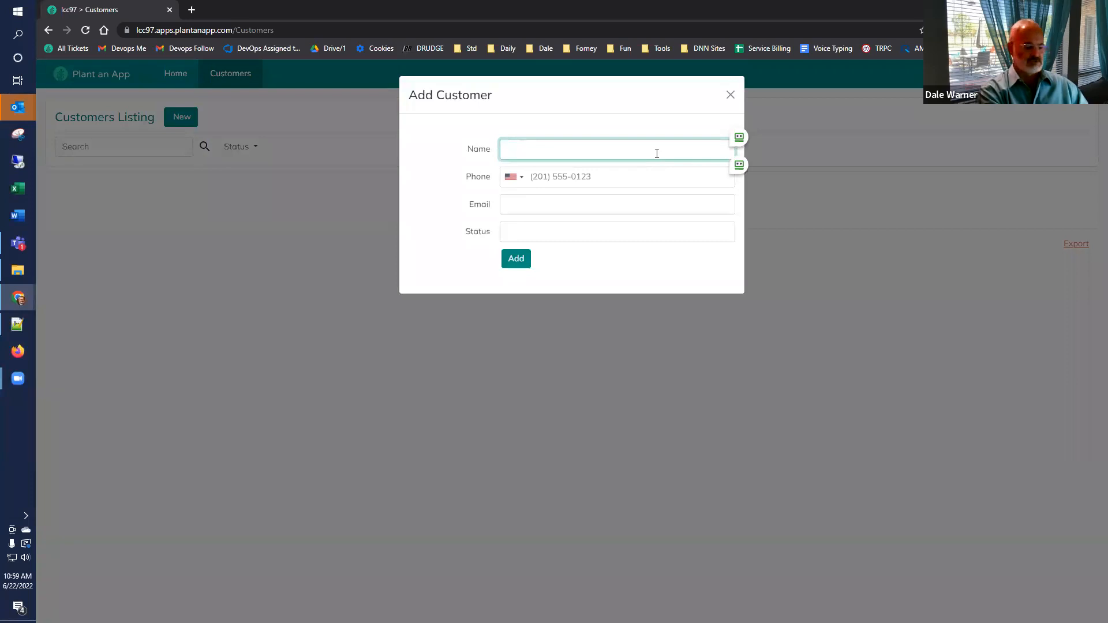
text(Justin )
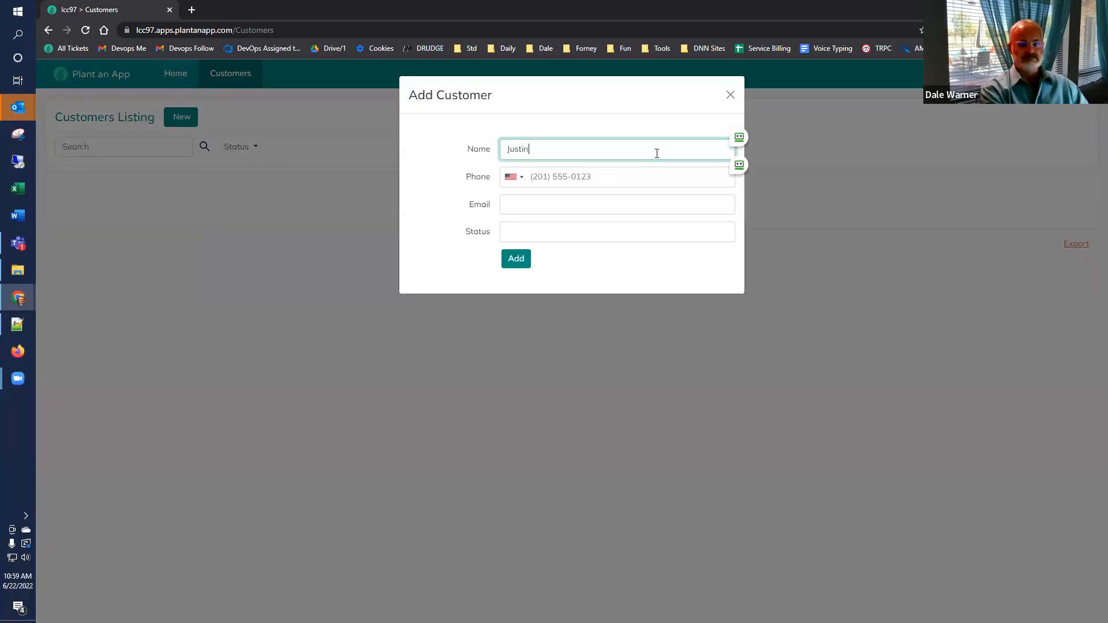
text(Case)
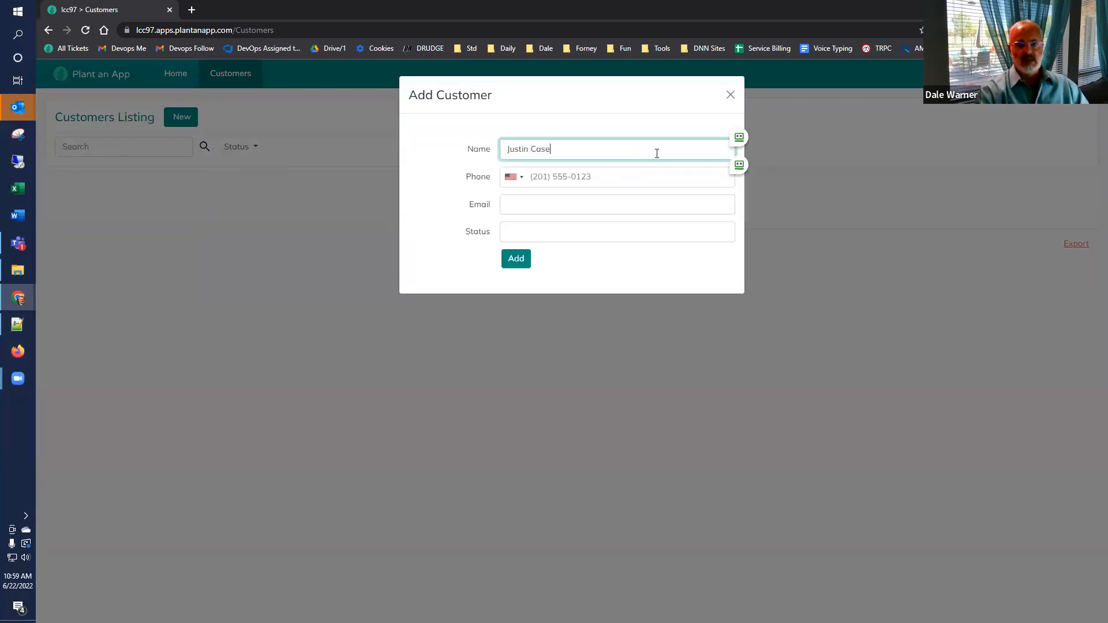
click(660, 230)
click(510, 255)
click(509, 261)
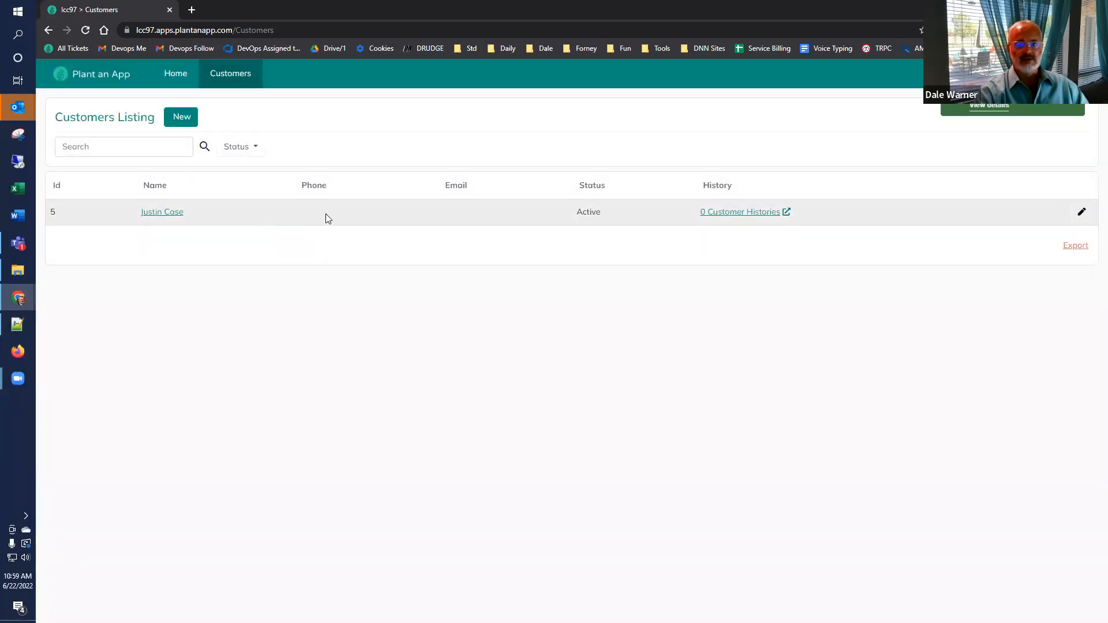
click(753, 214)
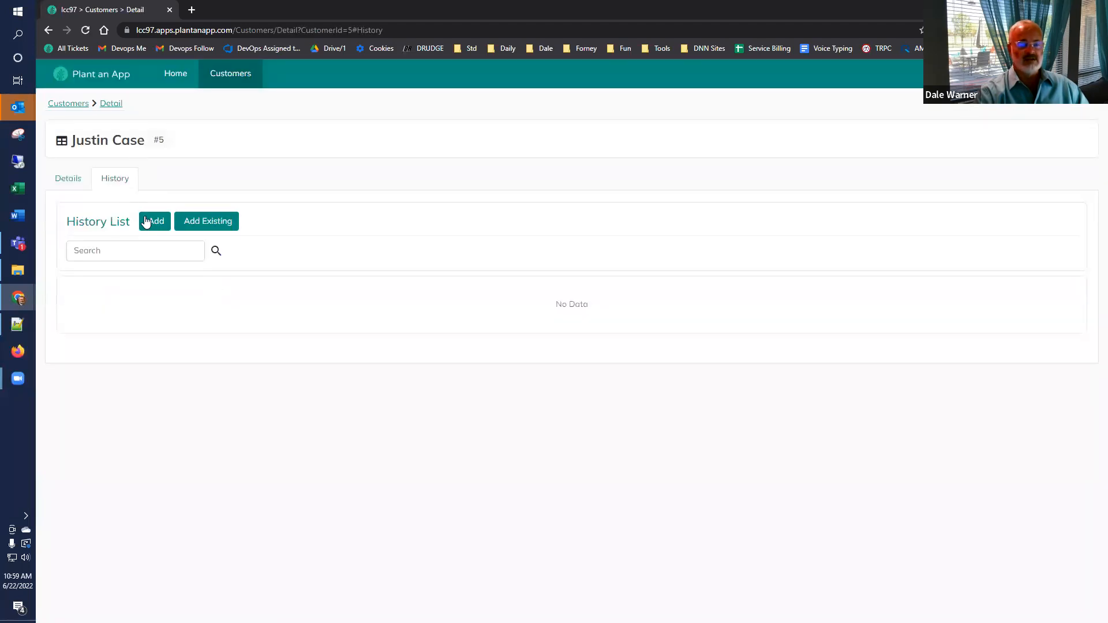
Step: Add a Letters history entry titled 'Welcome' to the customer, then switch back to the admin window
click(151, 221)
click(520, 148)
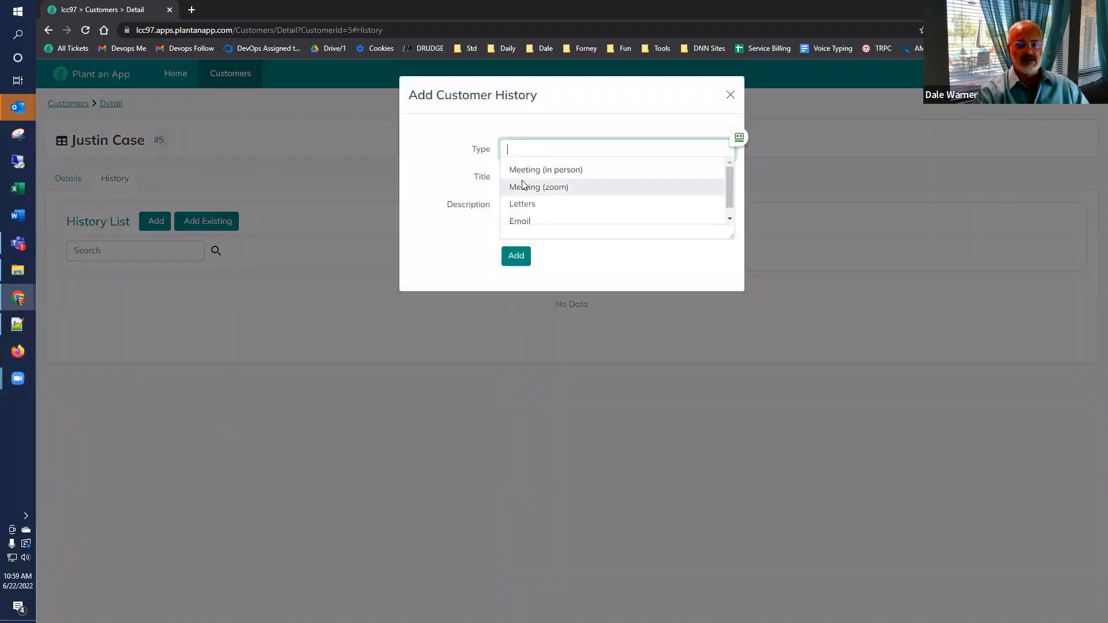
click(522, 203)
click(524, 176)
text(Welcome)
click(515, 255)
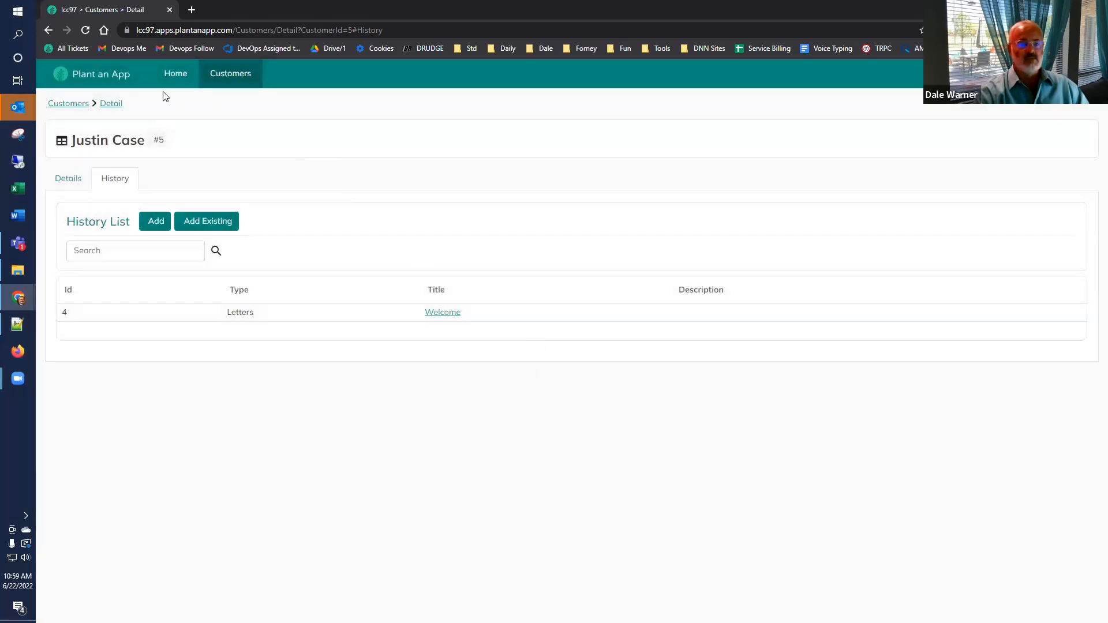
click(217, 74)
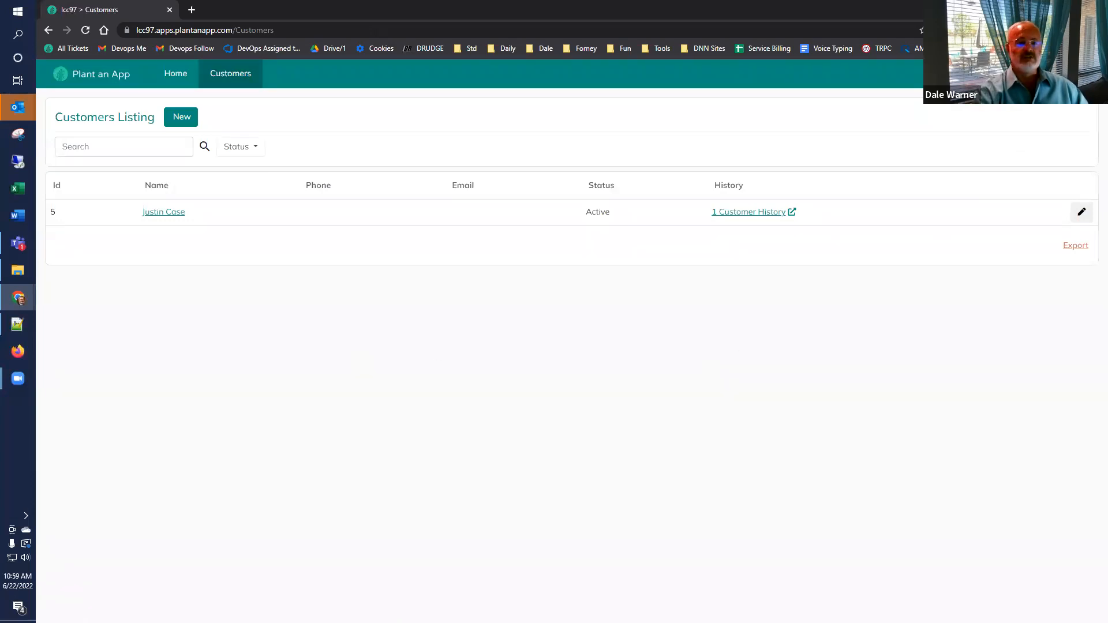
key(alt+Tab)
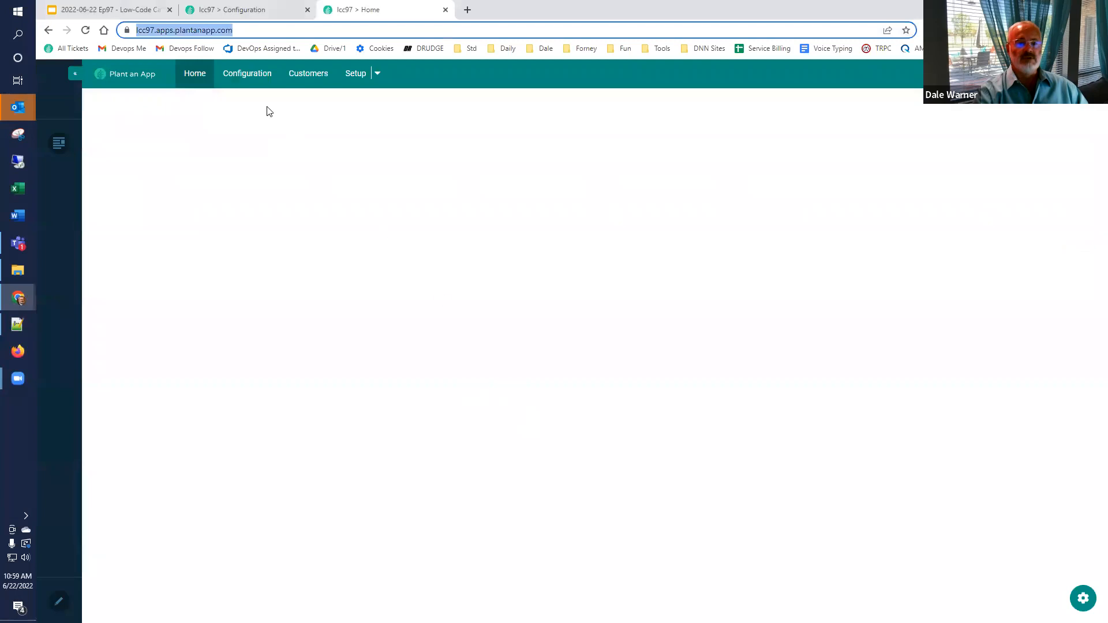
Step: Check the admin's Customers list, then show slide 33, 'Adding Security to CRM system'
click(304, 77)
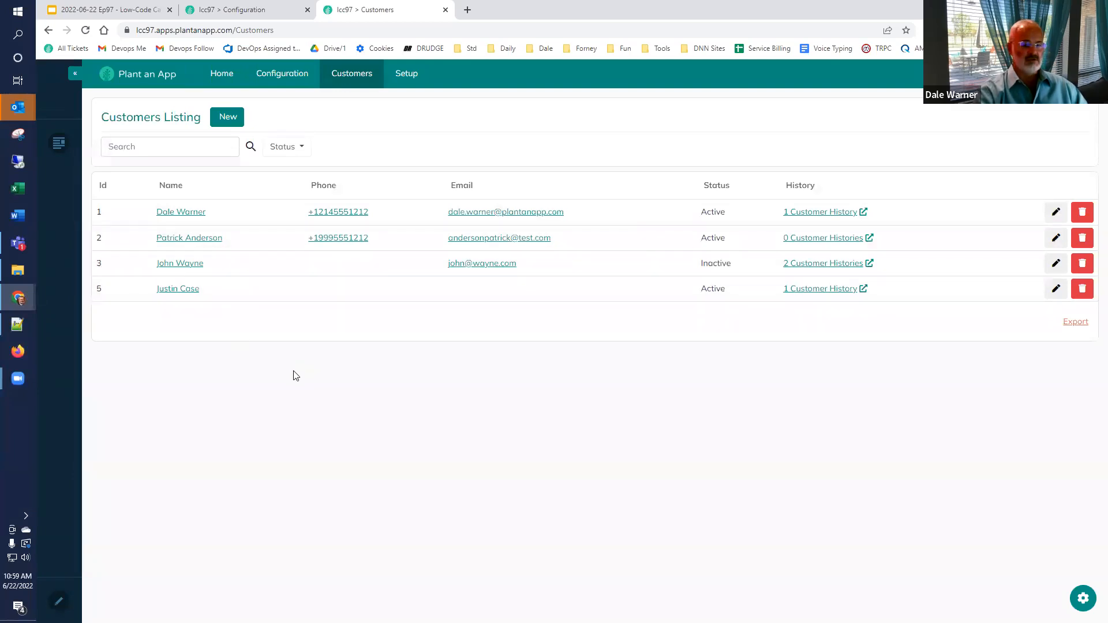
click(101, 8)
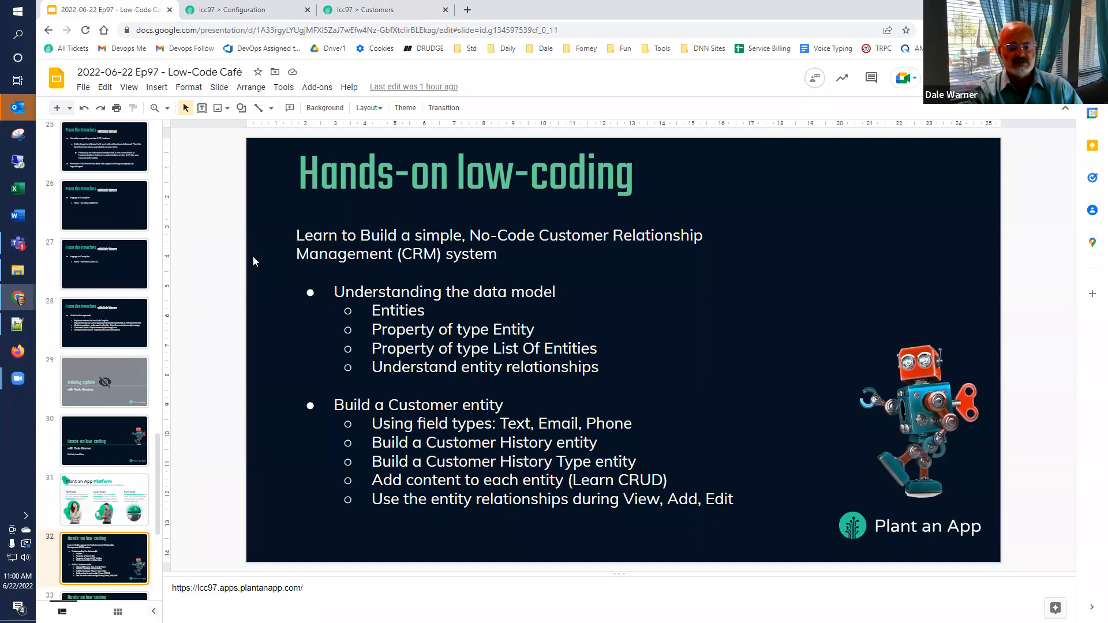
scroll(56, 557, down, 1)
click(56, 557)
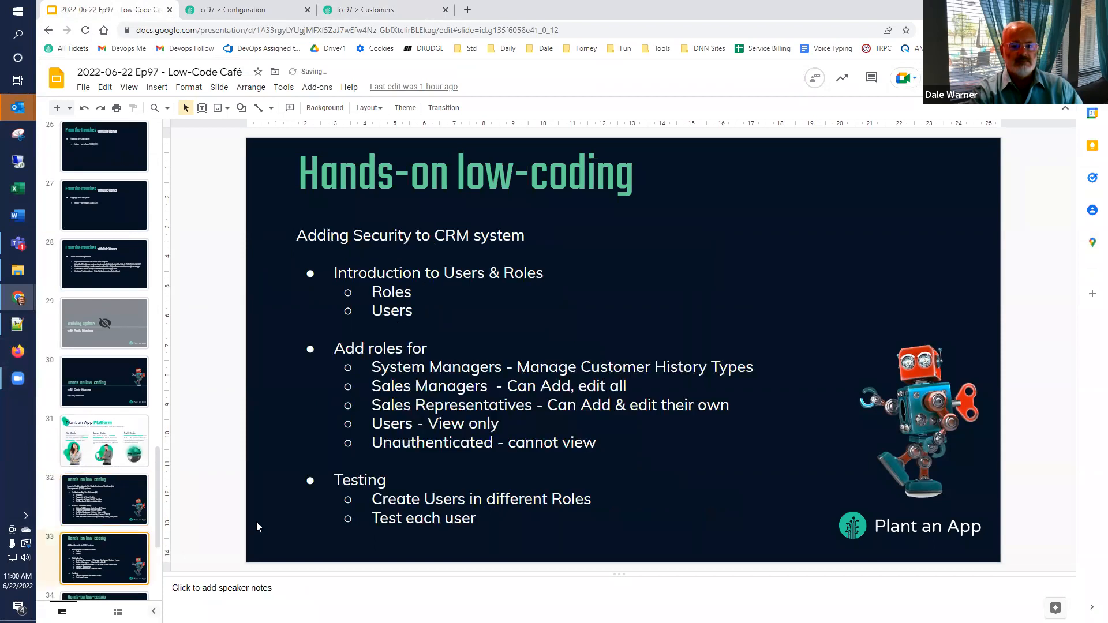